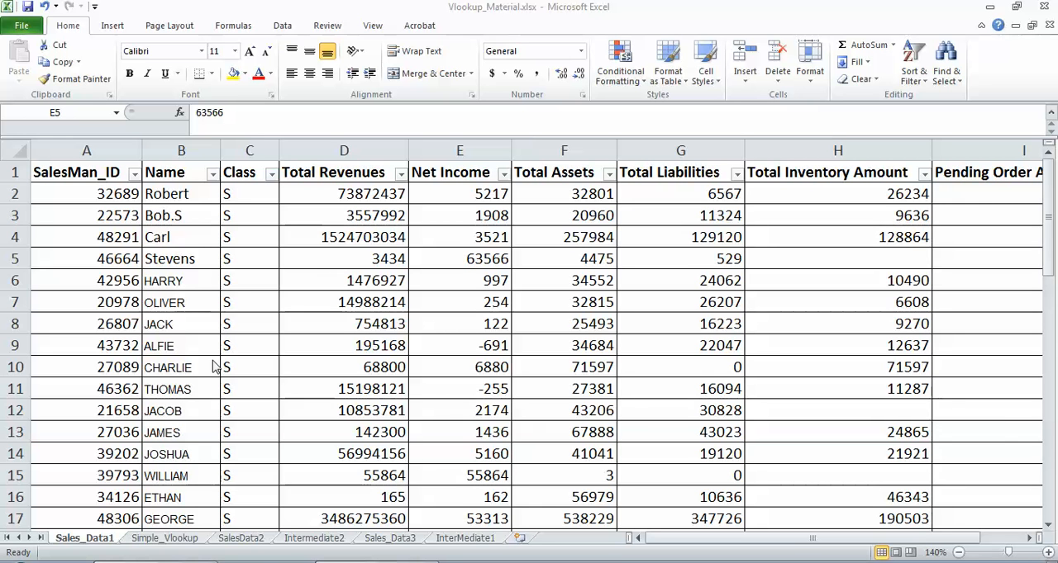
Step: Start a VLOOKUP formula in cell B2 of the Simple_Vlookup sheet with A2 as the lookup value
click(162, 539)
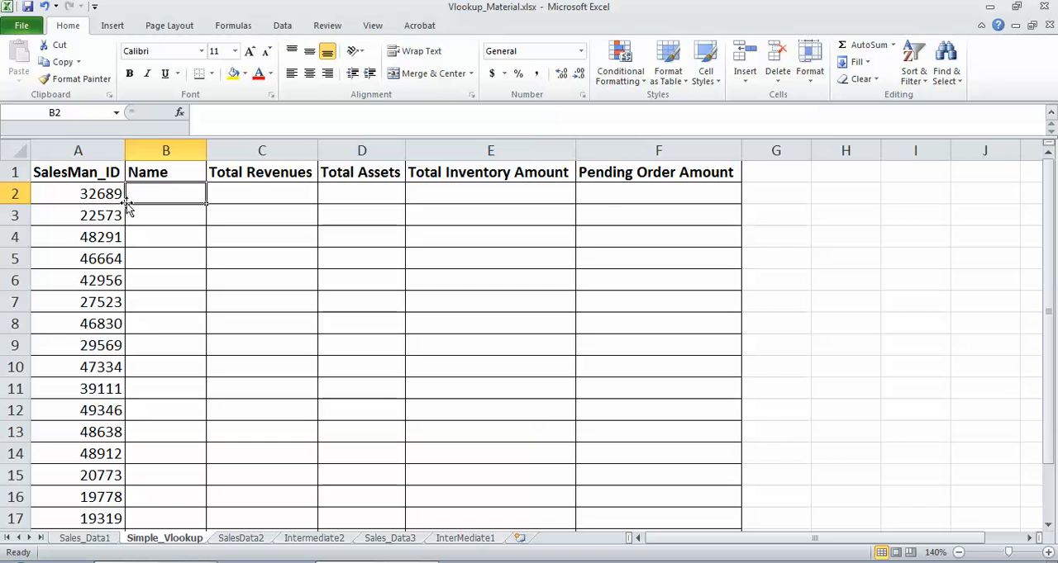
text(=)
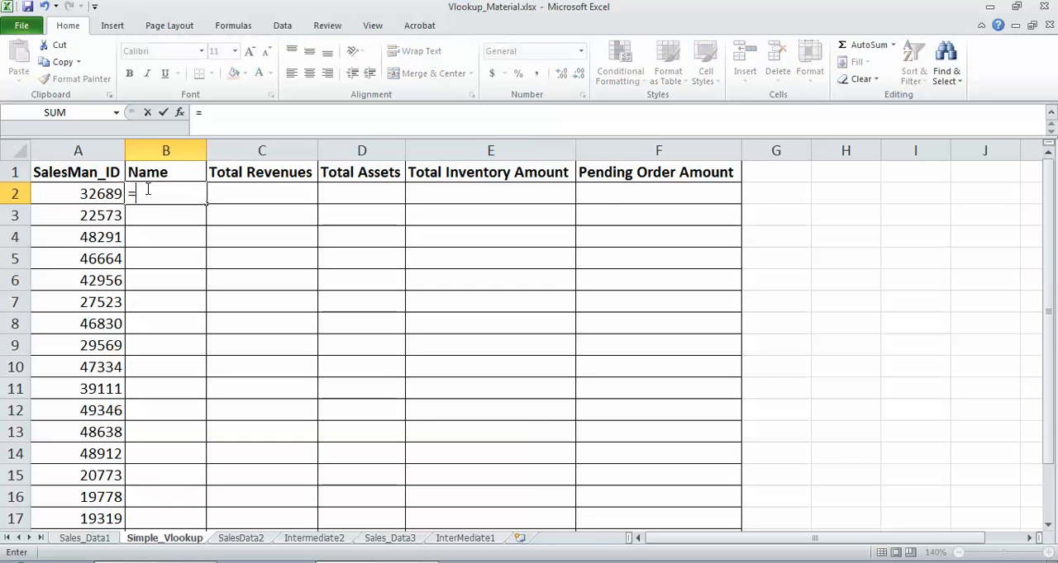
text(VLOOKI)
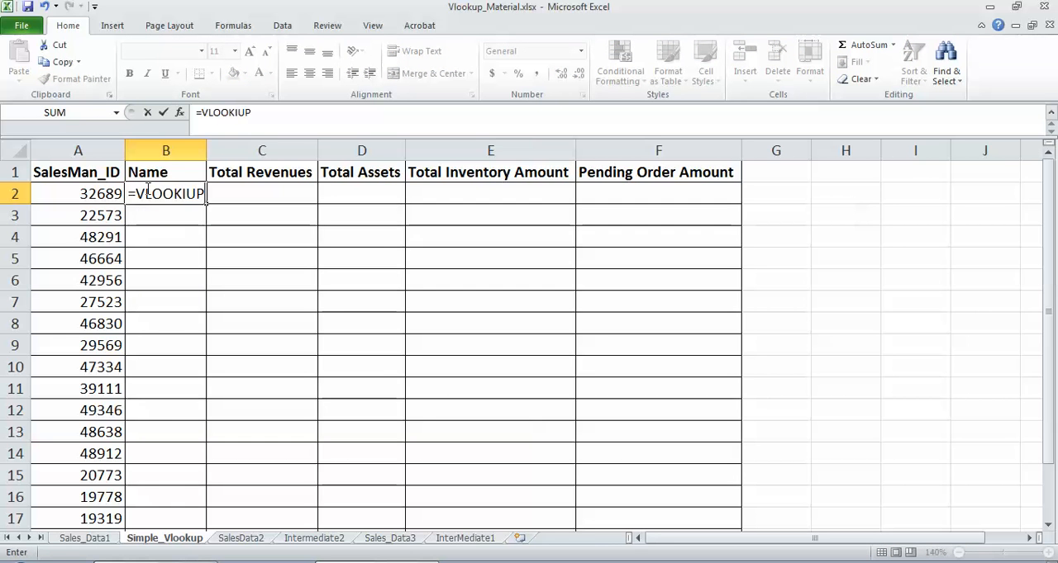
key(BackSpace)
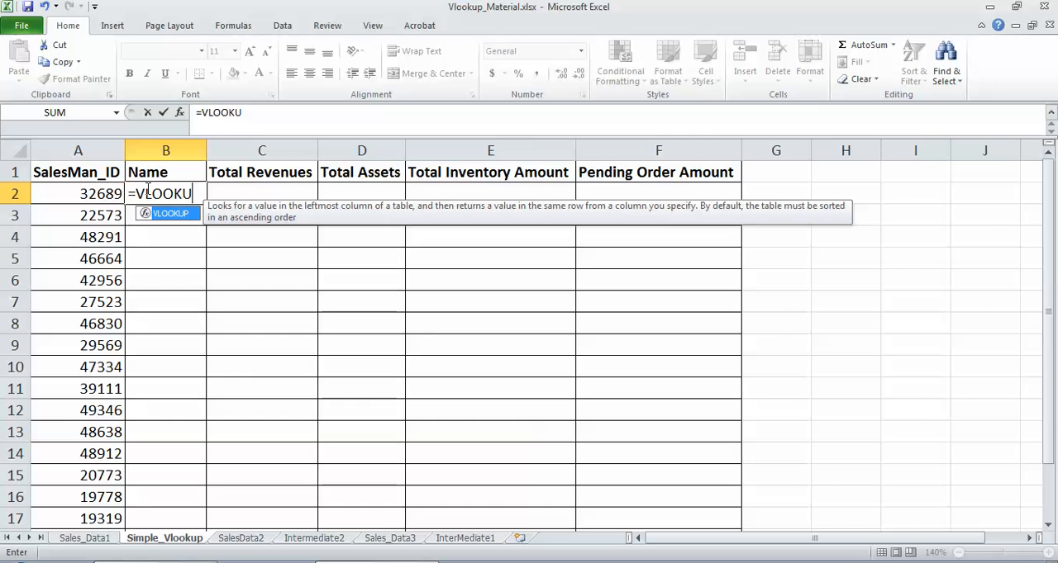
text(UP()
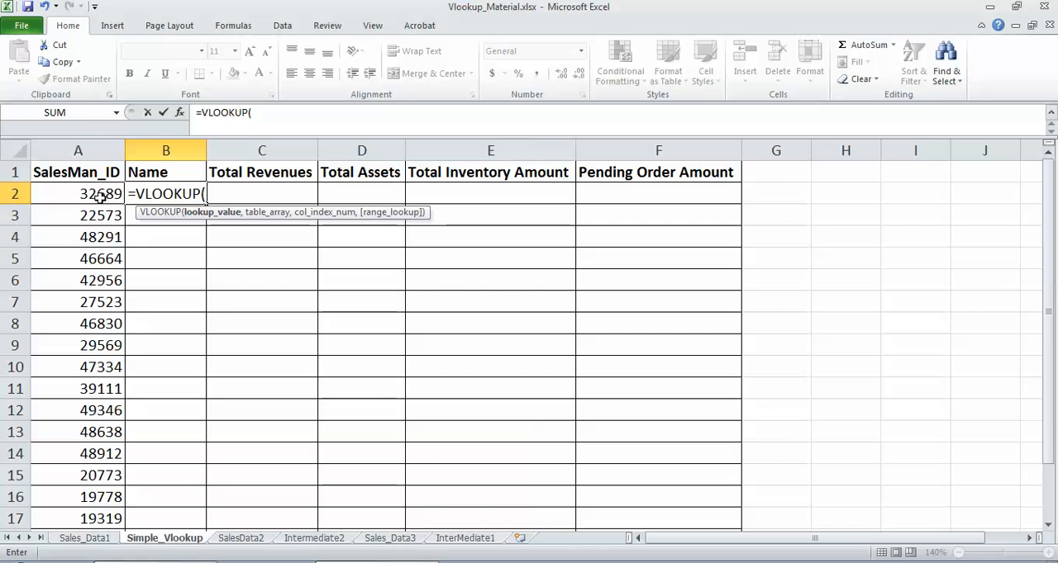
text(,)
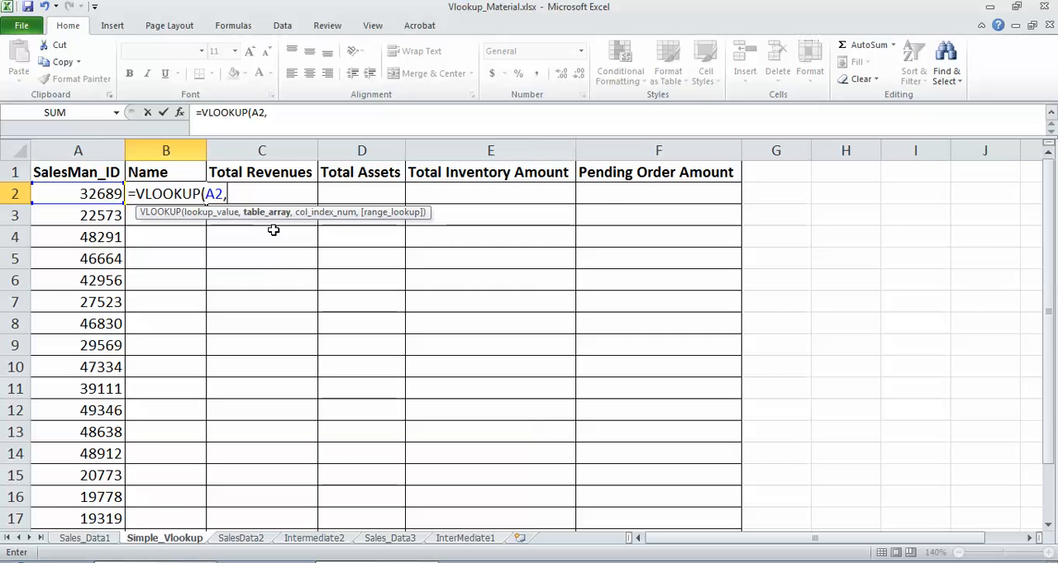
Step: Set the formula's table array to the absolute range Sales_Data1!$A$2:$B$52
click(87, 538)
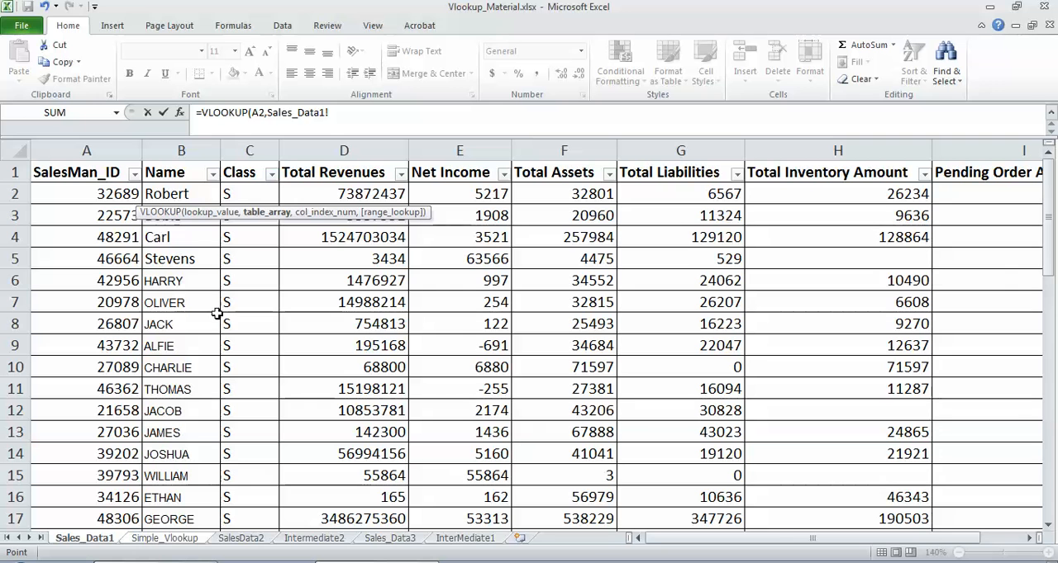
click(113, 198)
shift+click(178, 198)
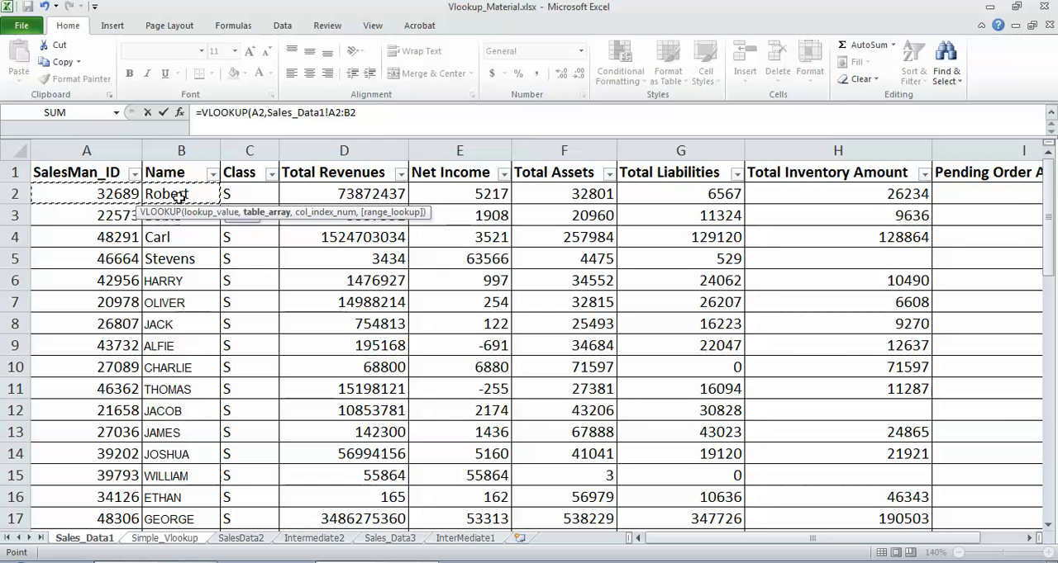
key(ctrl+shift+Down)
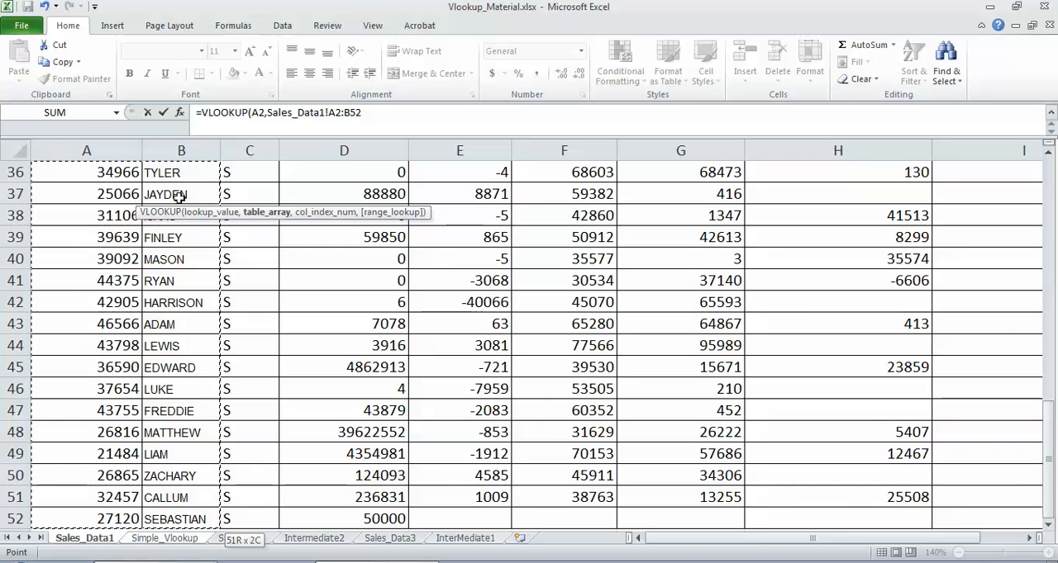
click(367, 114)
key(F4)
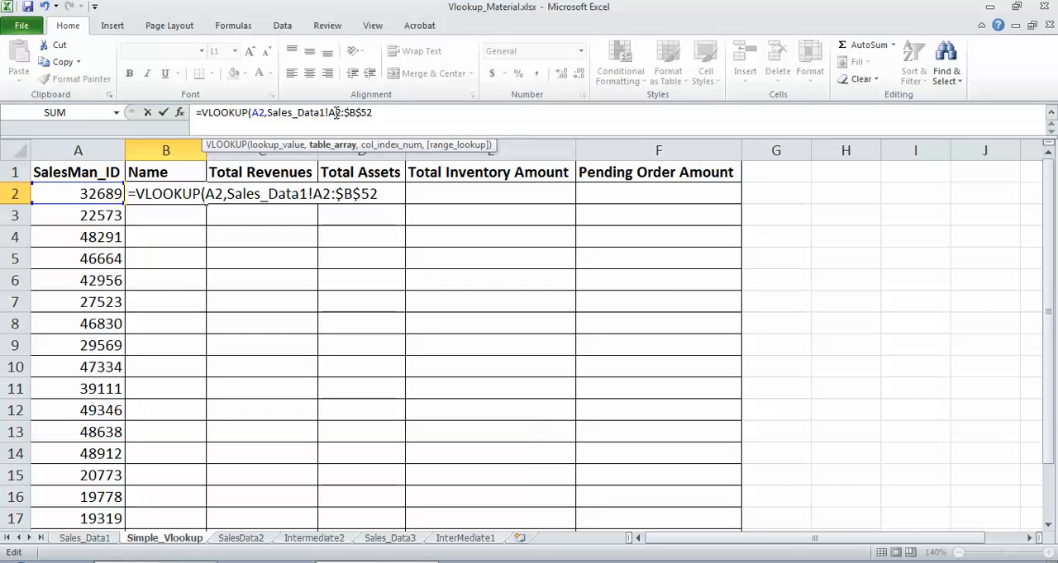
click(334, 112)
key(F4)
click(402, 113)
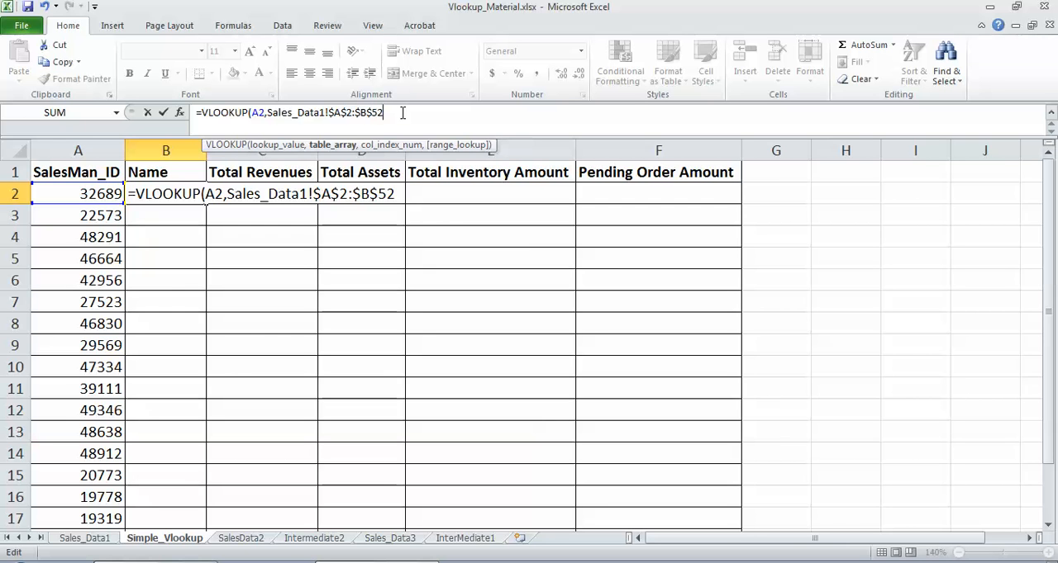
text(,)
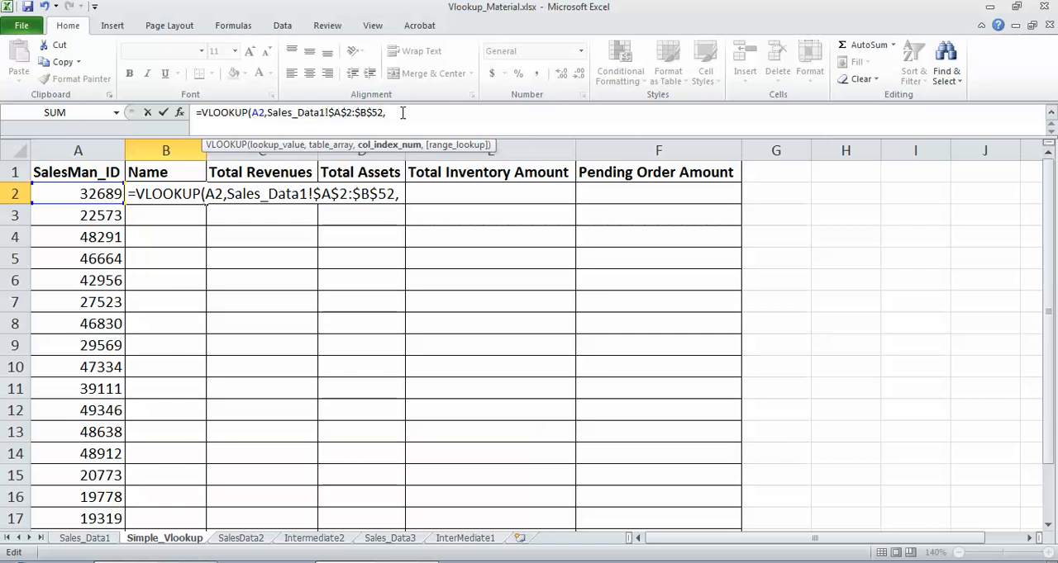
Step: Complete the B2 VLOOKUP formula with column index 2 and FALSE for an exact match
click(86, 538)
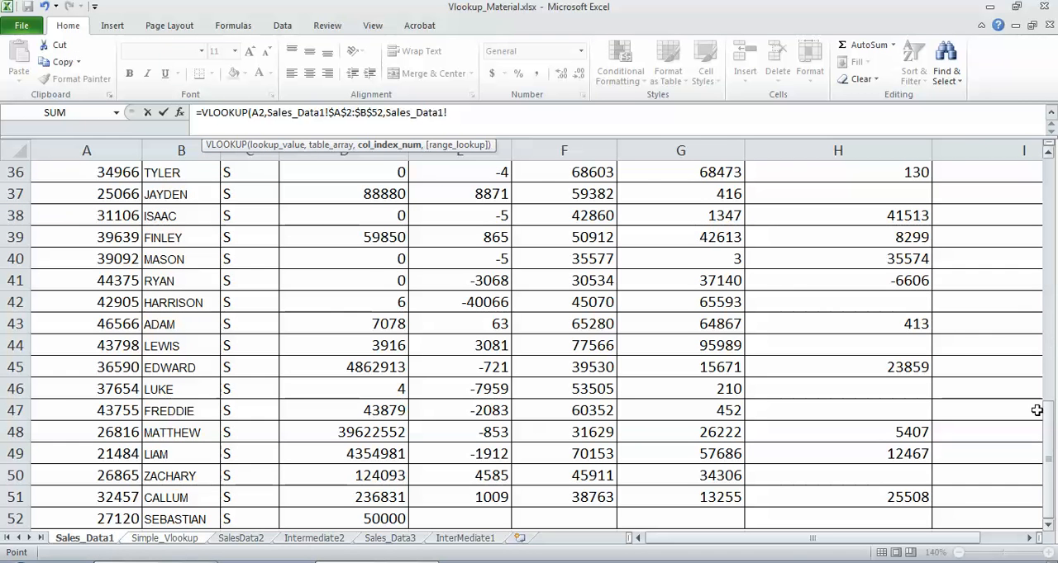
drag(1050, 437, 1047, 165)
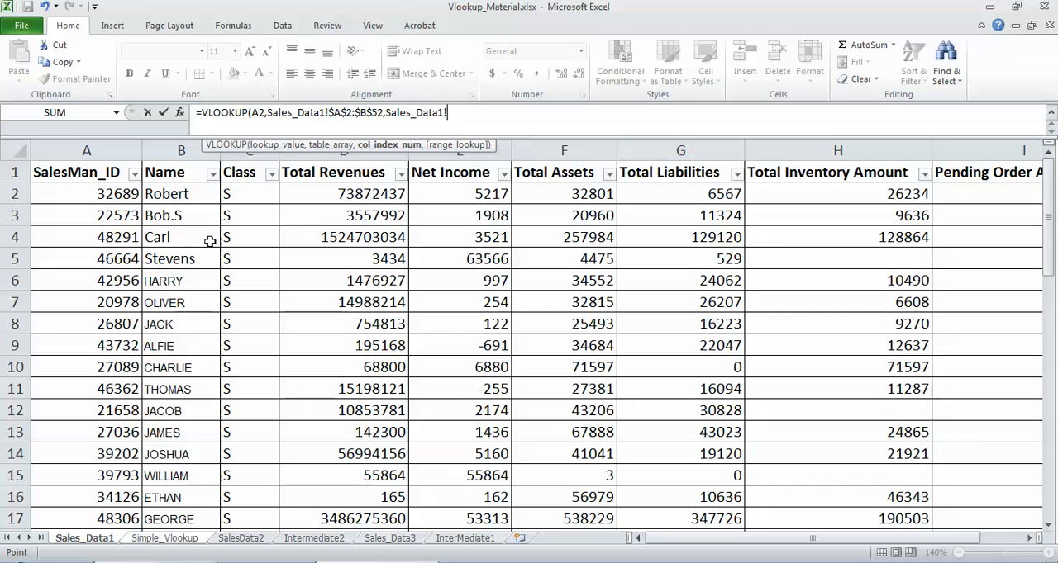
click(107, 198)
key(BackSpace)
key(BackSpace)
key(BackSpace)
key(BackSpace)
key(BackSpace)
key(BackSpace)
key(BackSpace)
key(BackSpace)
key(BackSpace)
key(BackSpace)
key(BackSpace)
key(BackSpace)
key(BackSpace)
key(BackSpace)
text(2)
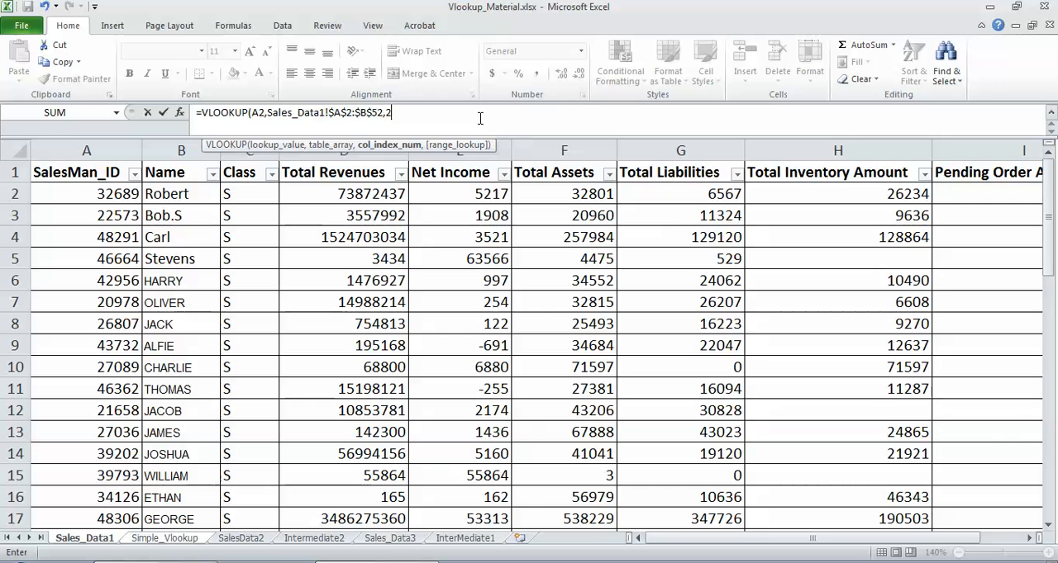
text(,)
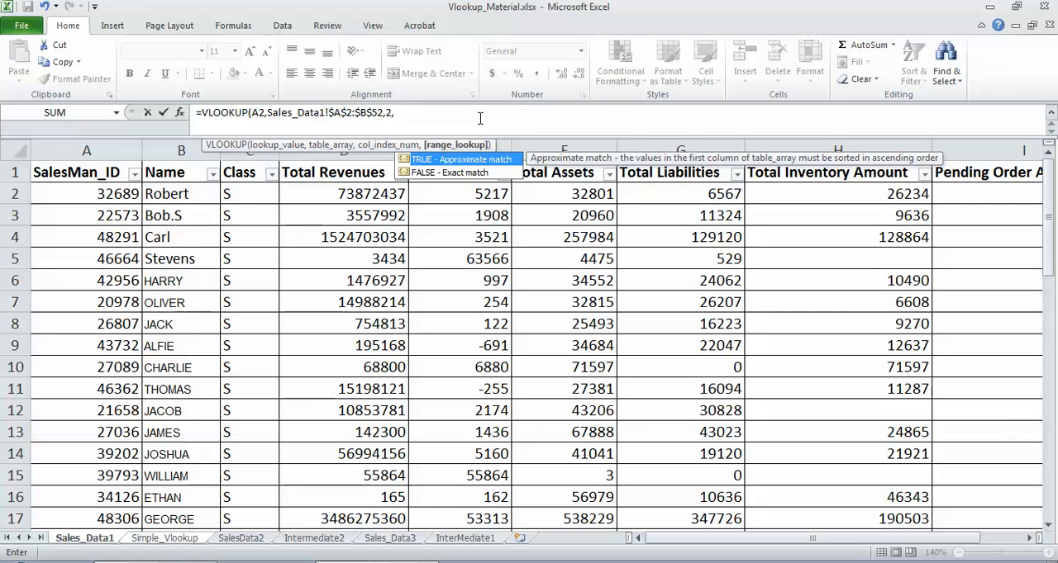
text(FALSE)
key(Return)
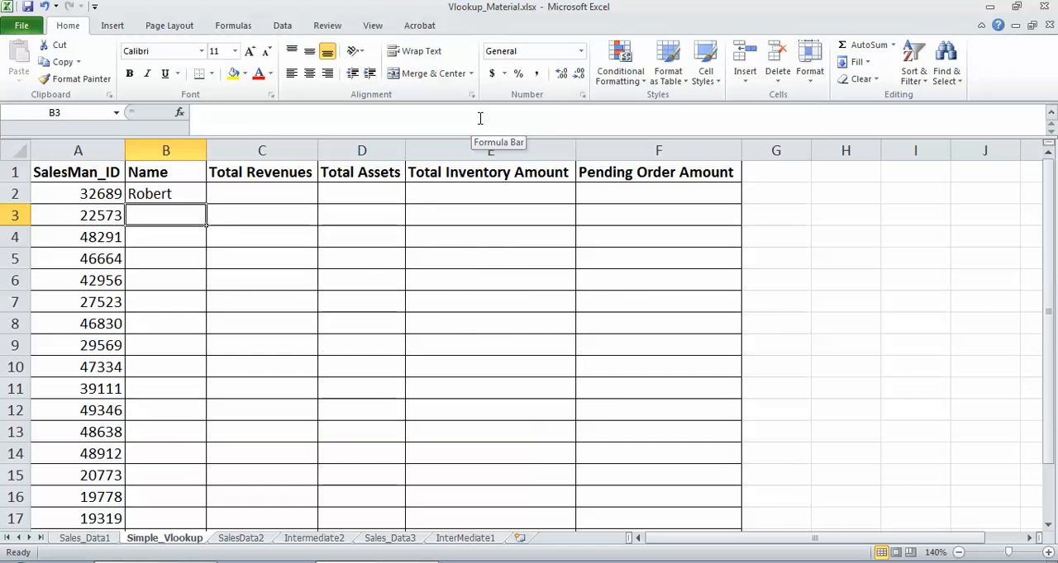
Step: Check the B2 result by filtering SalesMan_ID in Sales_Data1 for the ID from A2, clear the filter and return to Simple_Vlookup
click(173, 197)
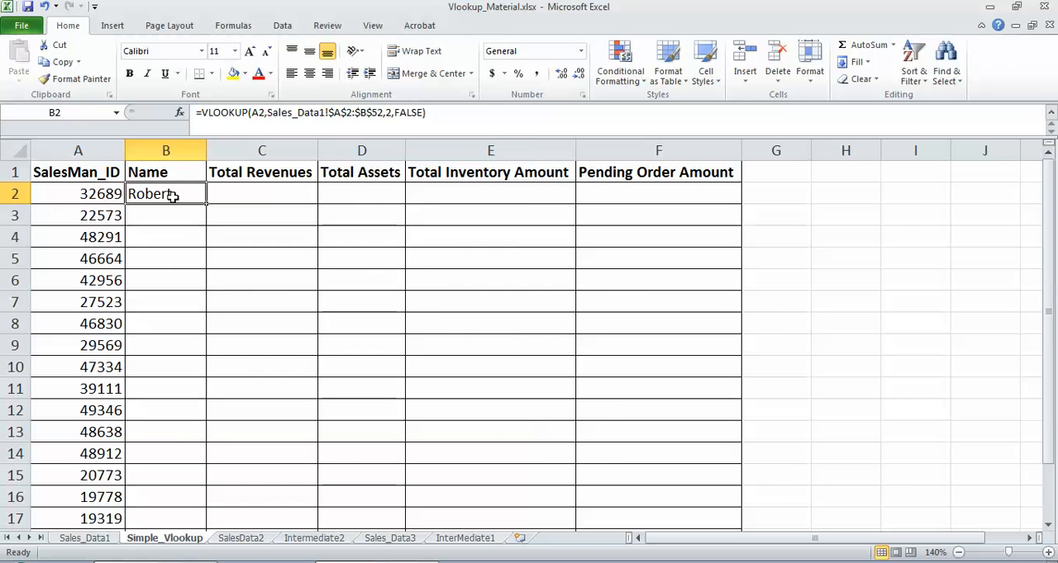
click(103, 198)
key(ctrl+c)
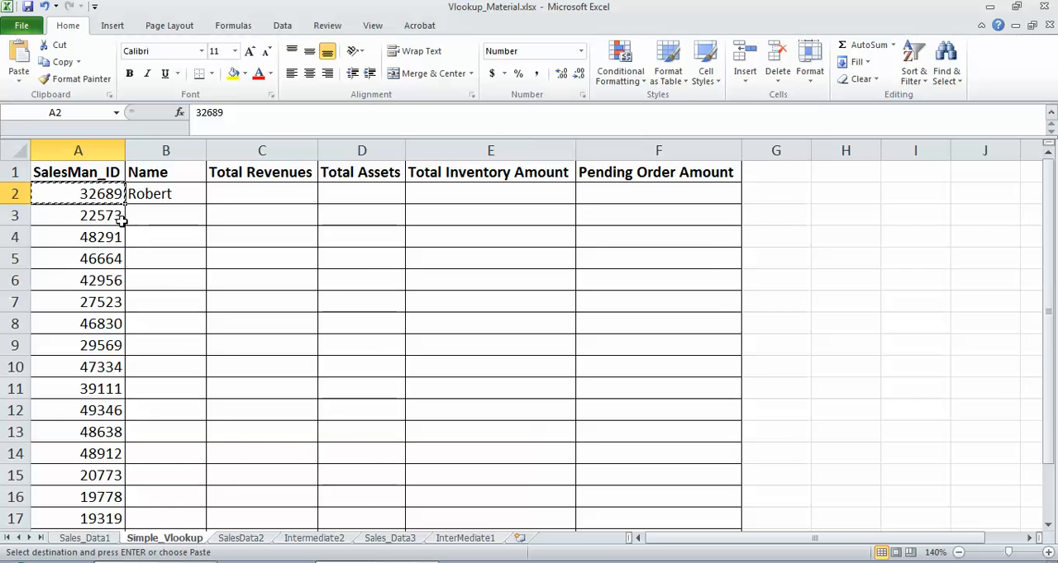
click(86, 538)
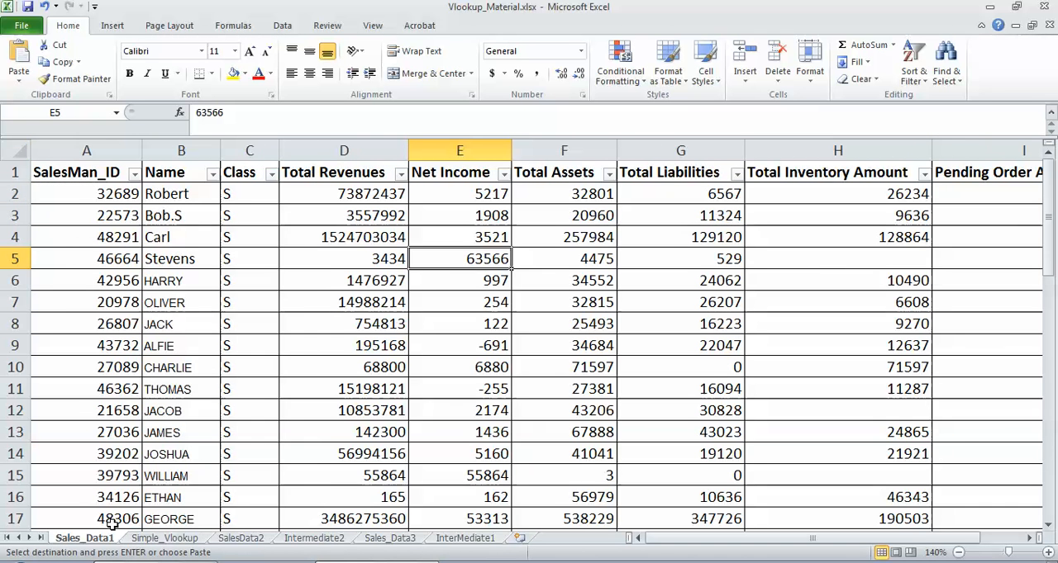
click(134, 172)
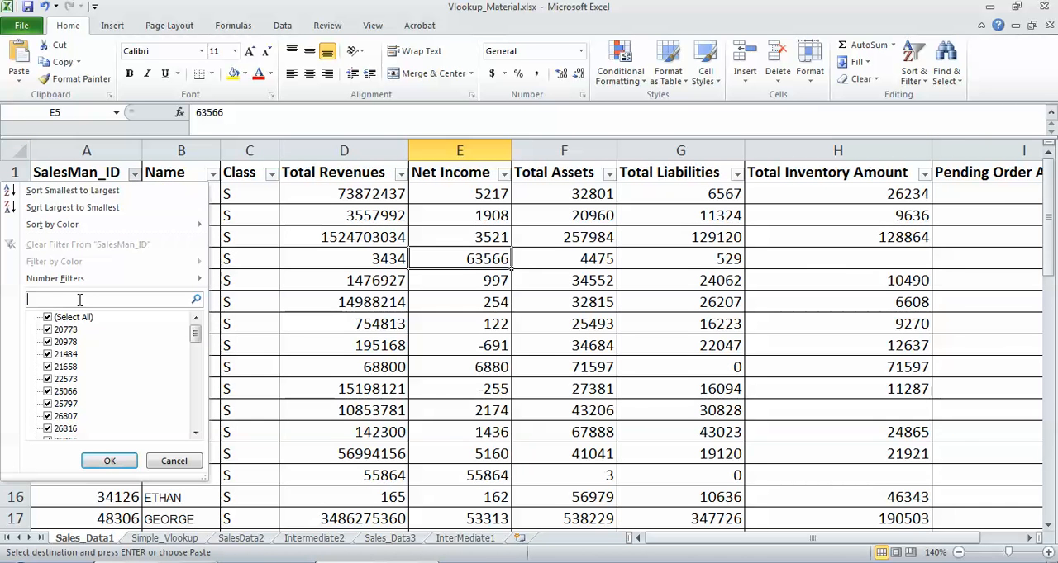
key(ctrl+v)
click(103, 461)
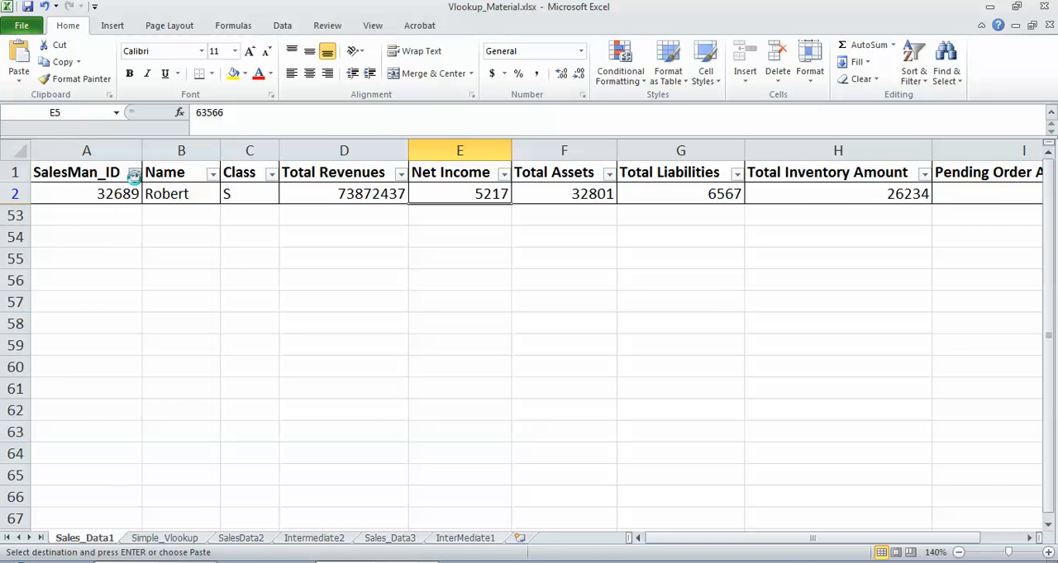
click(134, 172)
click(94, 245)
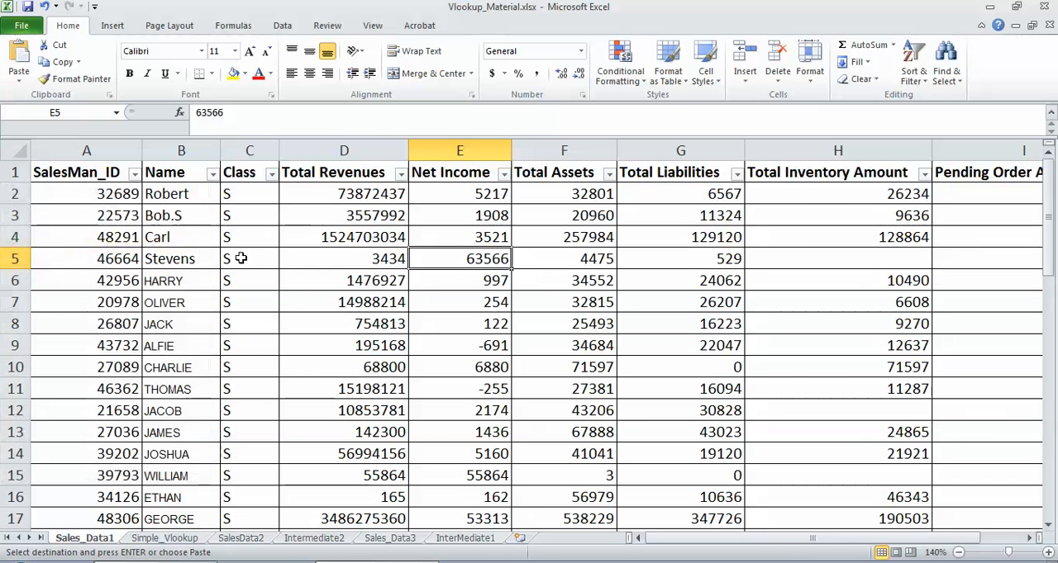
click(171, 539)
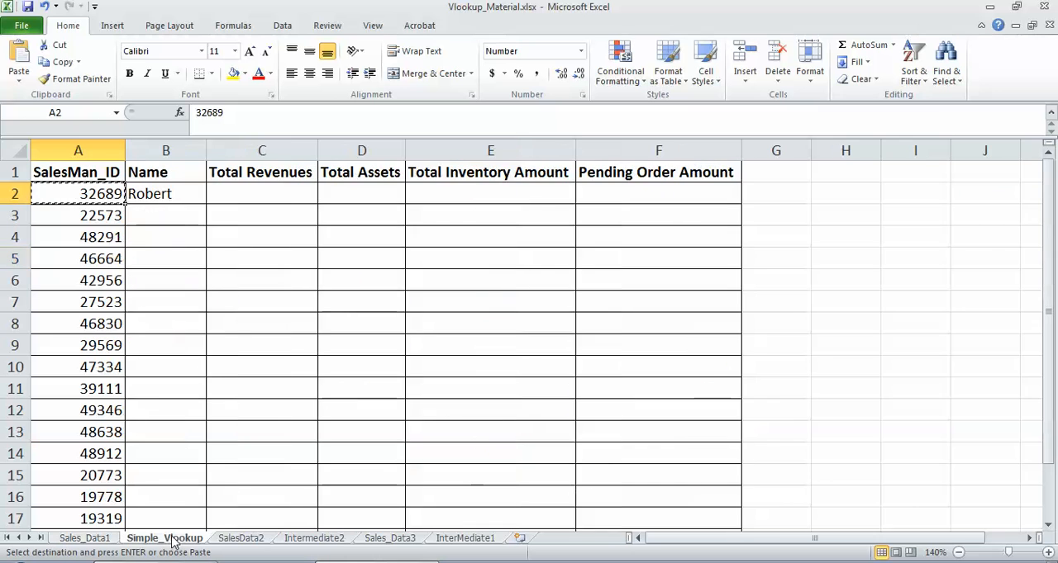
Step: Copy the VLOOKUP formula from B2 down the Name column through row 19
click(153, 193)
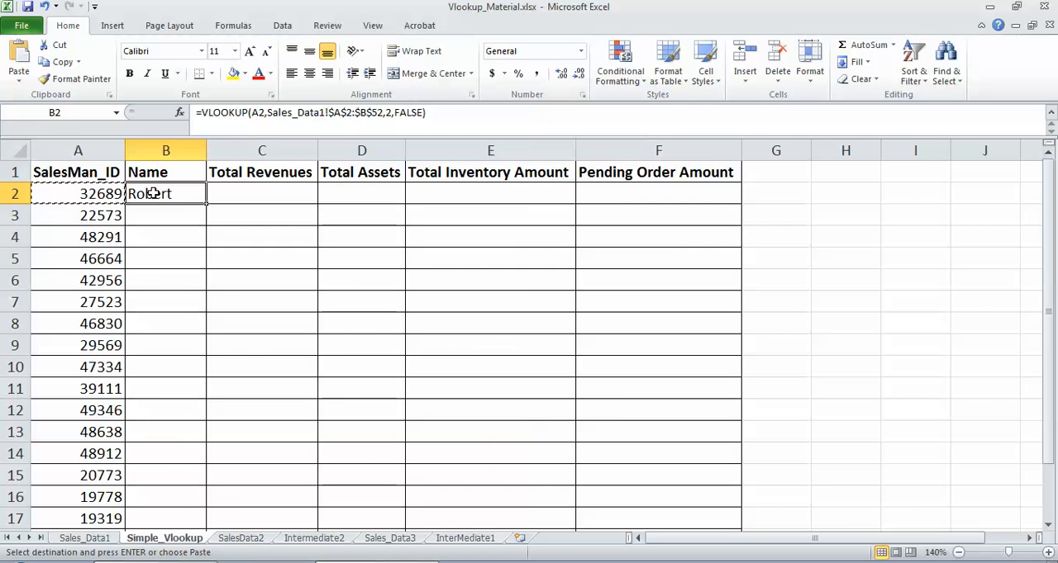
key(ctrl+c)
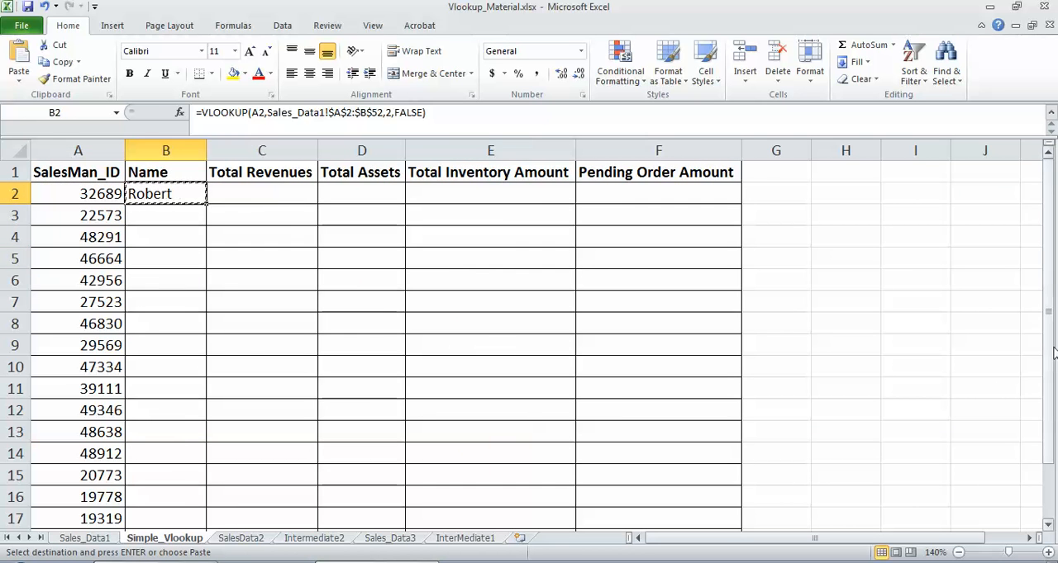
drag(1054, 352, 1054, 366)
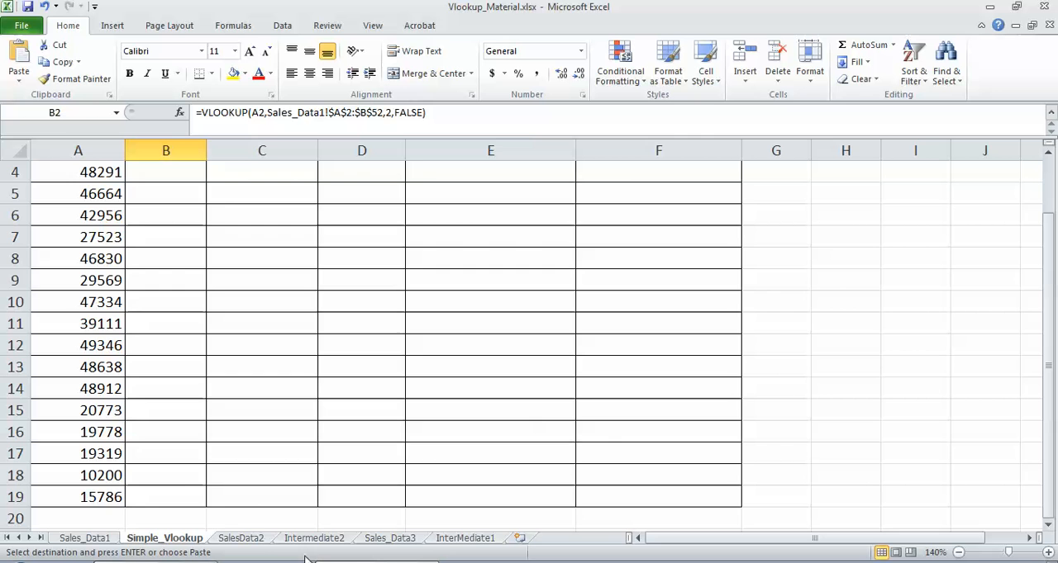
shift+click(172, 496)
key(ctrl+v)
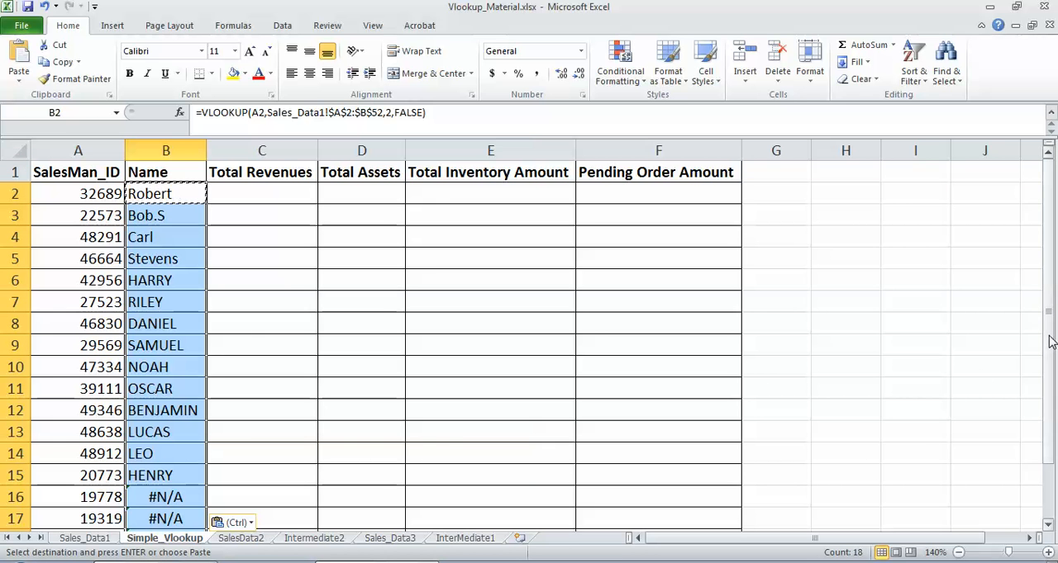
drag(1049, 341, 1049, 350)
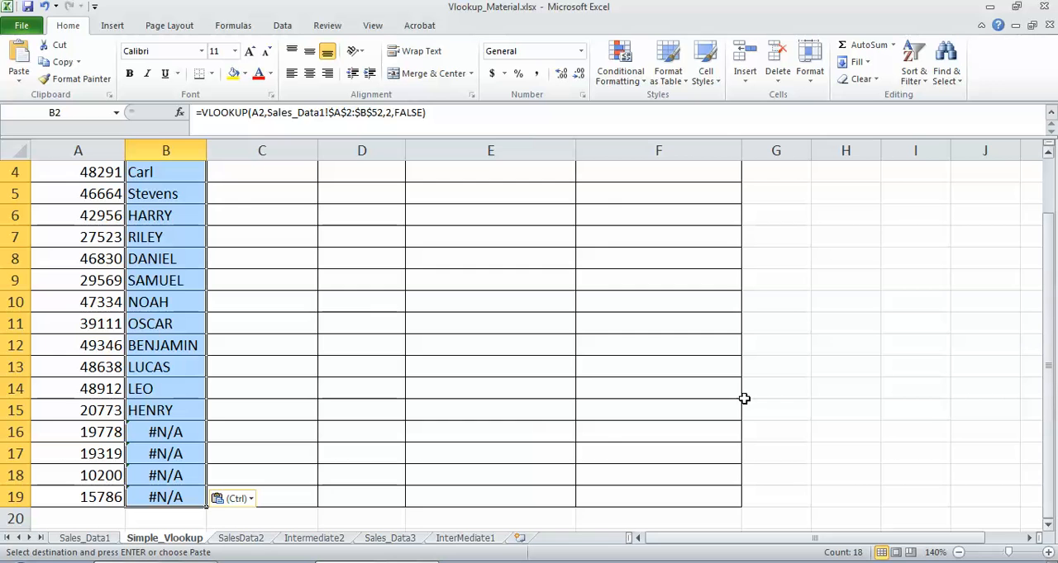
Step: Search the SalesMan_ID filter in Sales_Data1 for the ID from Simple_Vlookup cell A16, and close the filter without applying it
click(175, 431)
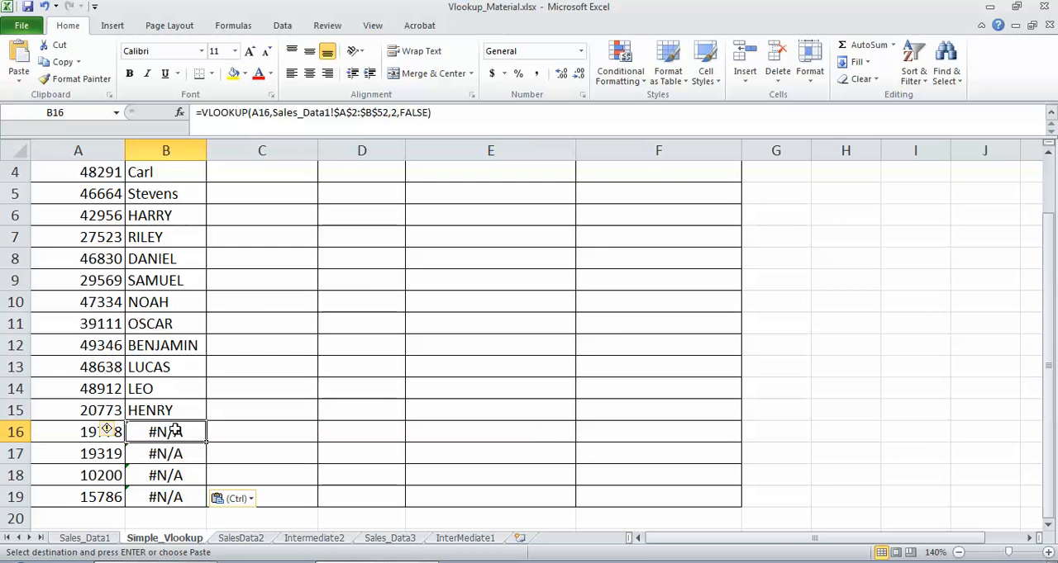
click(78, 431)
key(ctrl+c)
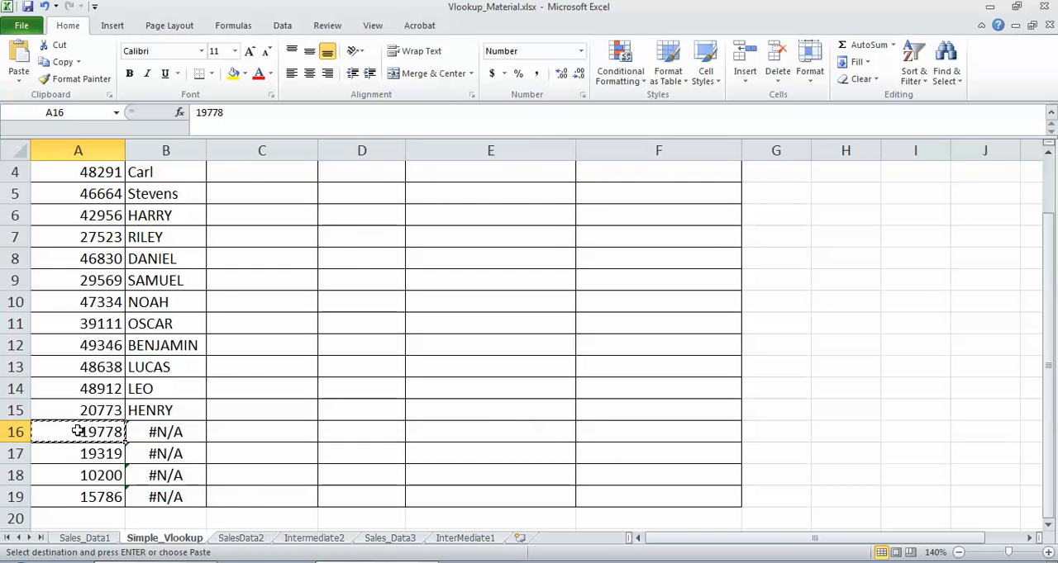
click(88, 539)
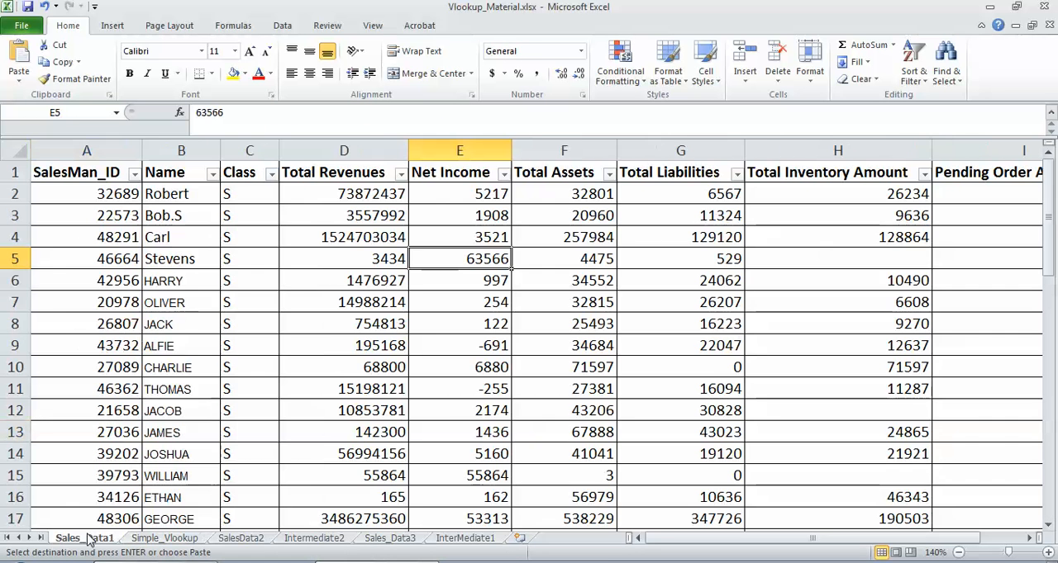
click(134, 173)
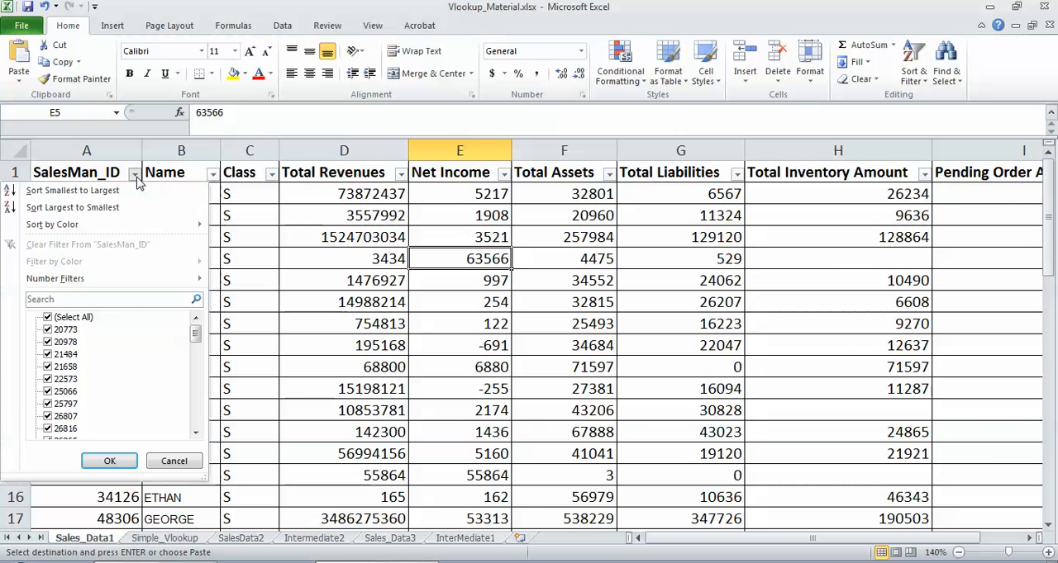
click(108, 299)
key(ctrl+v)
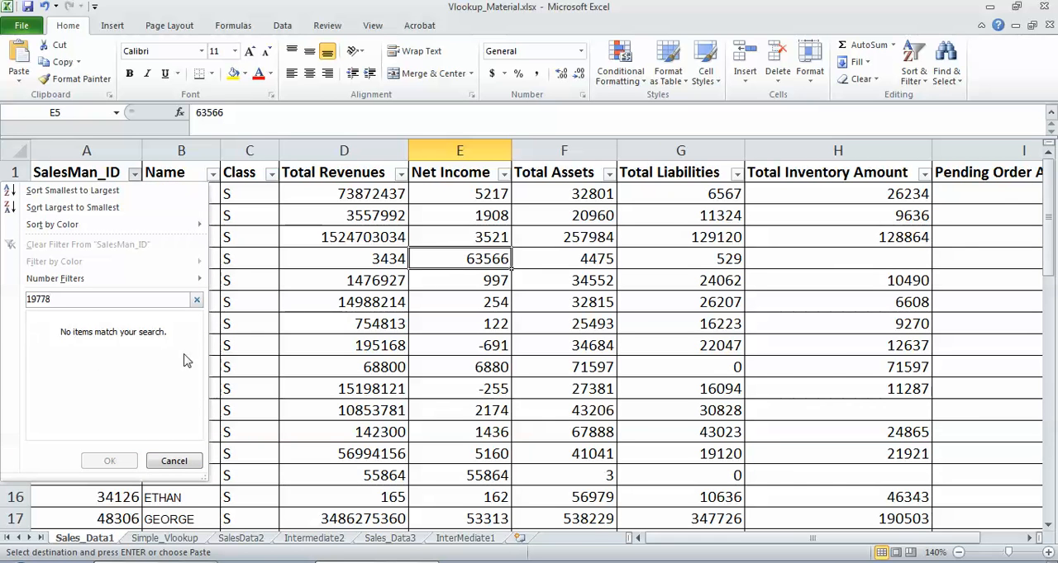
click(174, 461)
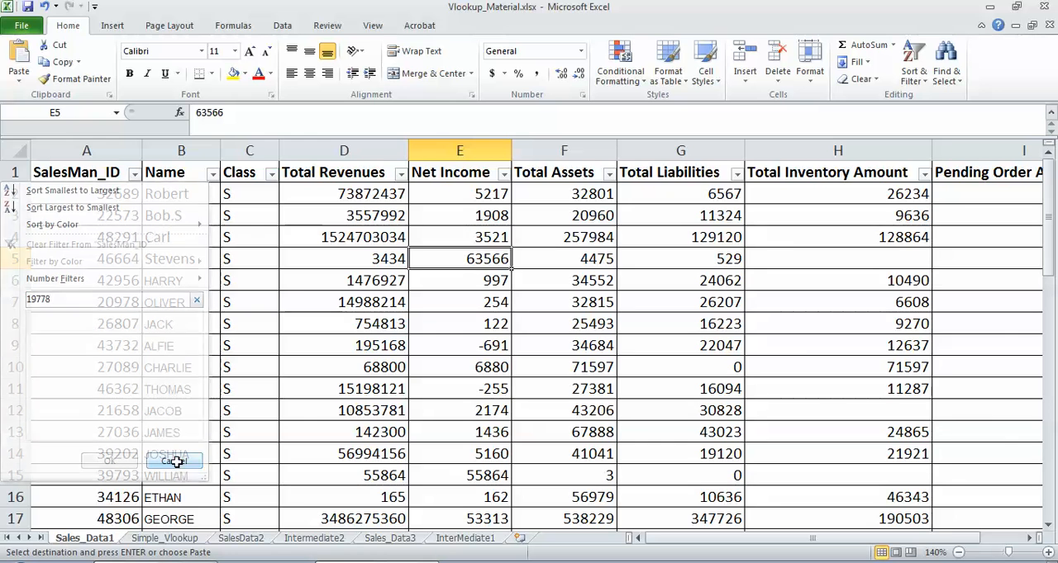
Step: Start a VLOOKUP formula in Total Revenues cell C2 of Simple_Vlookup with A2 as the lookup value
click(165, 538)
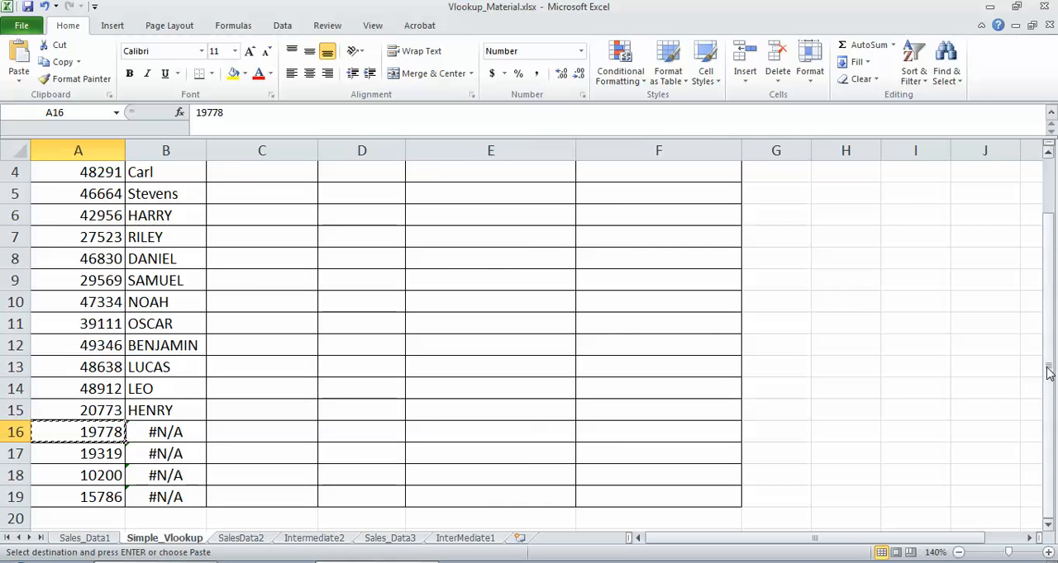
drag(1048, 373, 1047, 365)
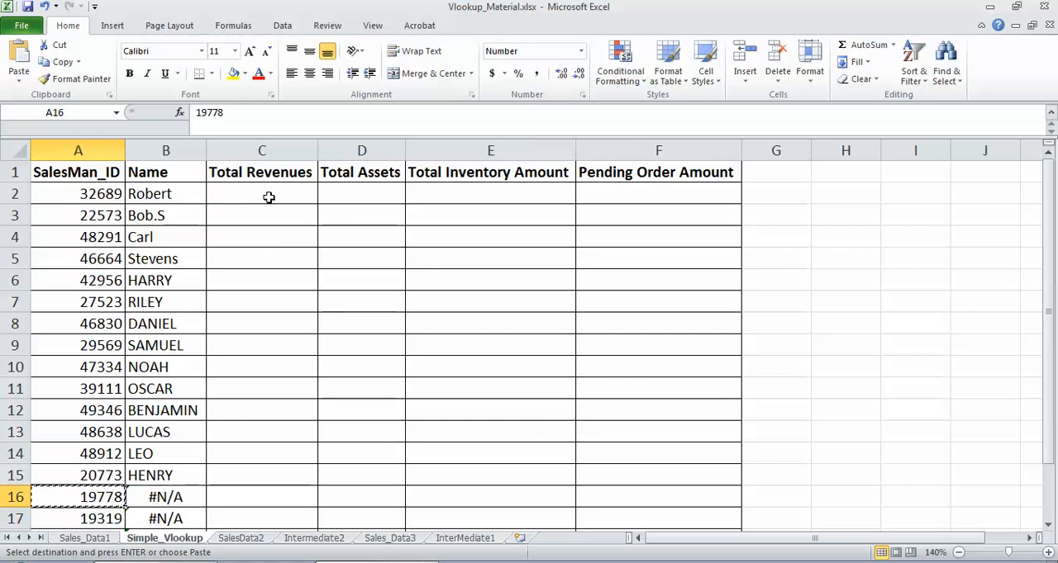
click(268, 197)
text(=)
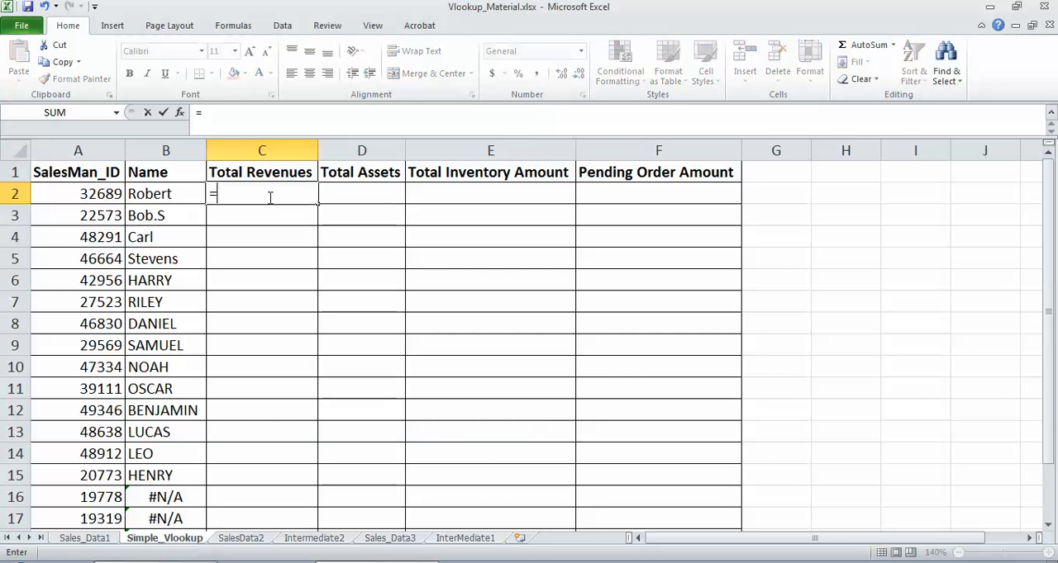
text(VLOOKUP)
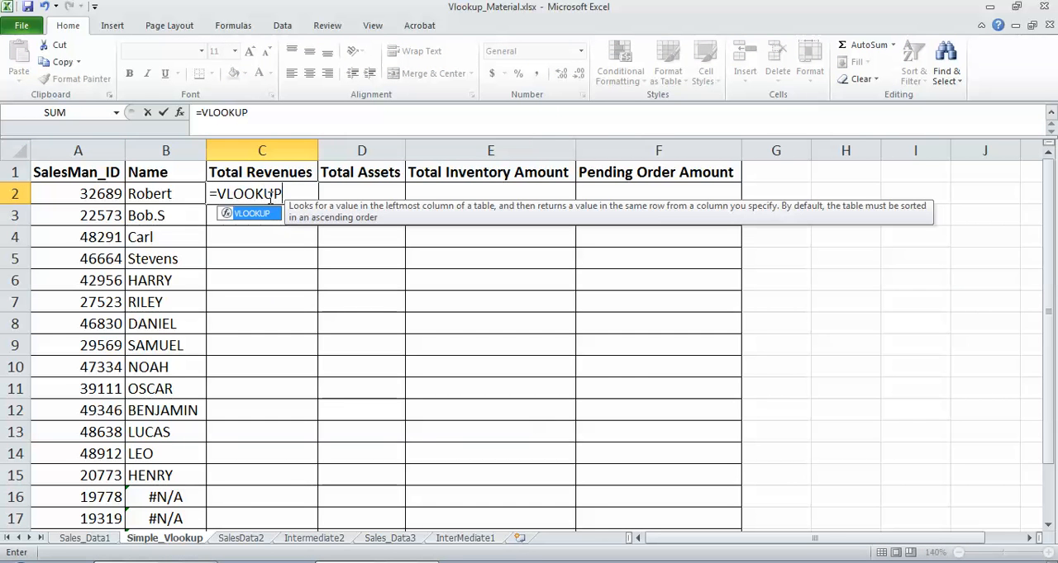
text(()
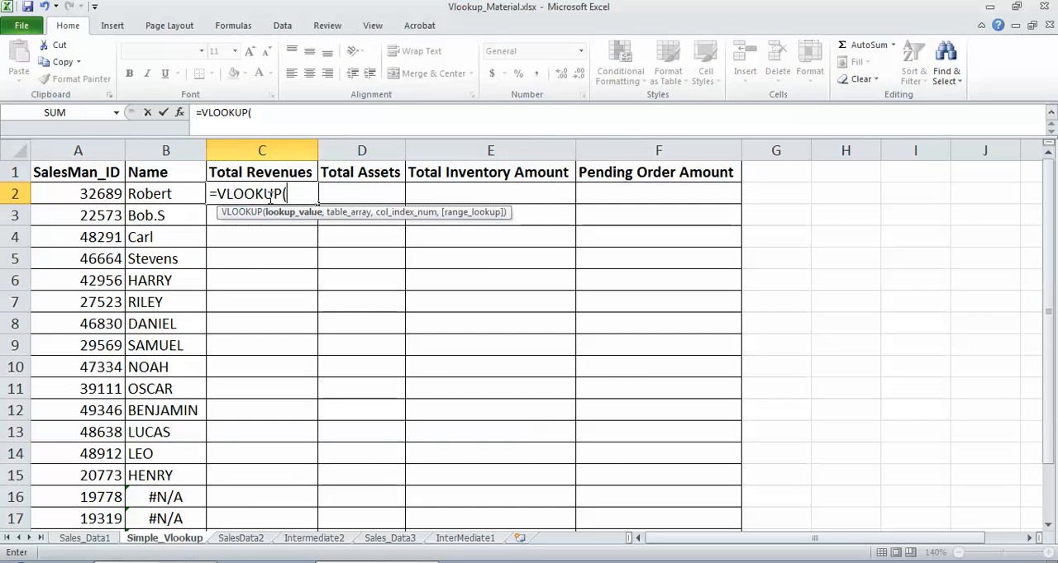
click(86, 199)
text(,)
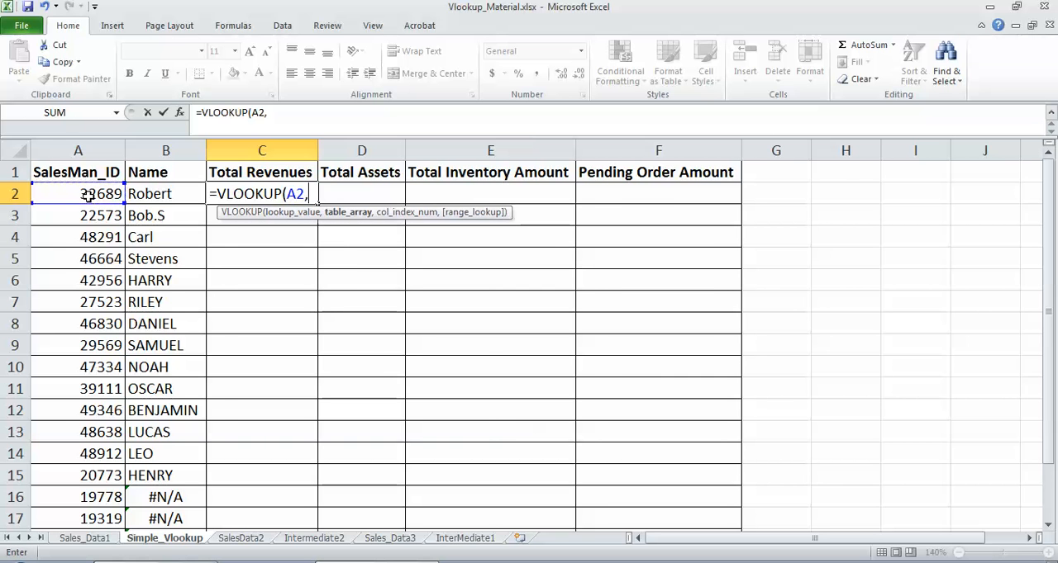
Step: Set the formula's table array to the absolute range $A$2:$I$52 on the Sales_Data1 sheet
click(88, 540)
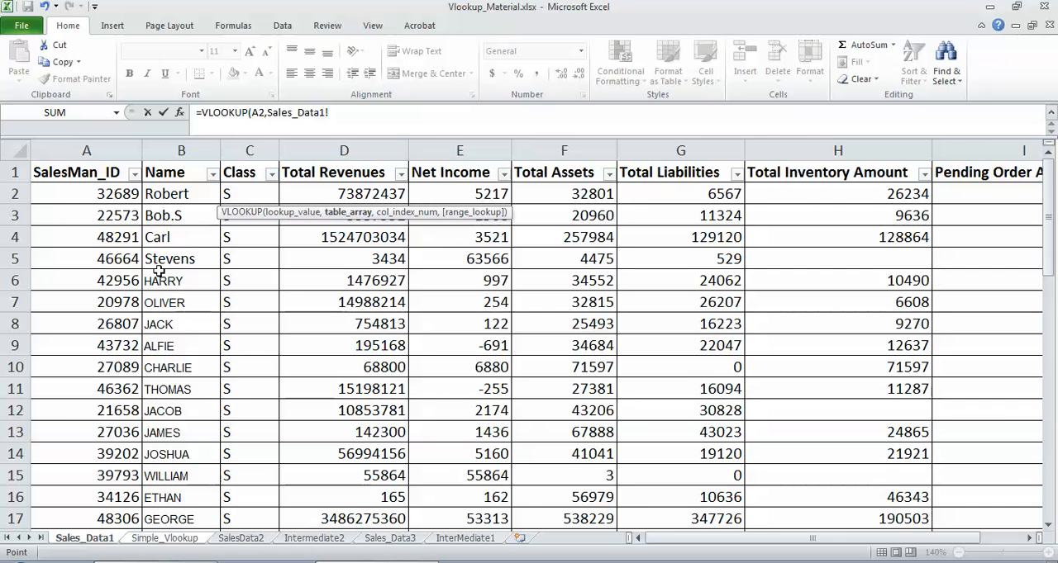
click(96, 195)
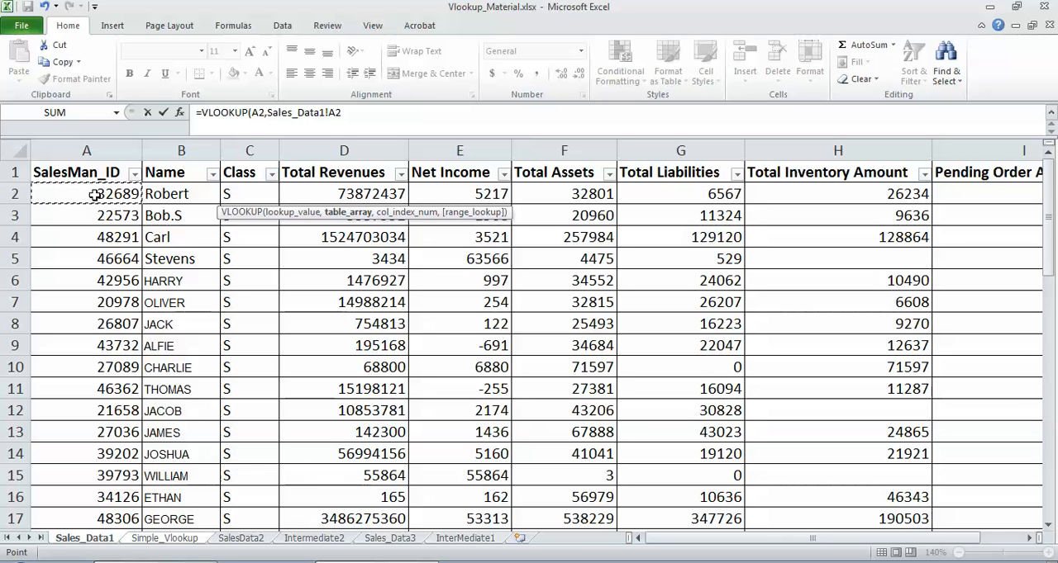
key(shift+Right)
key(shift+Right)
key(shift+Right)
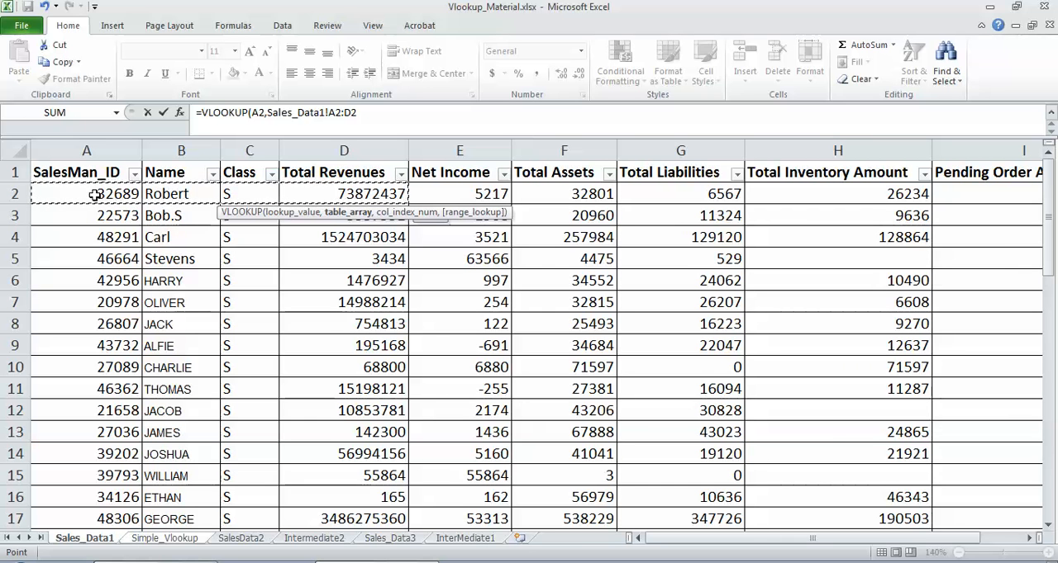
key(shift+Right)
key(shift+Right)
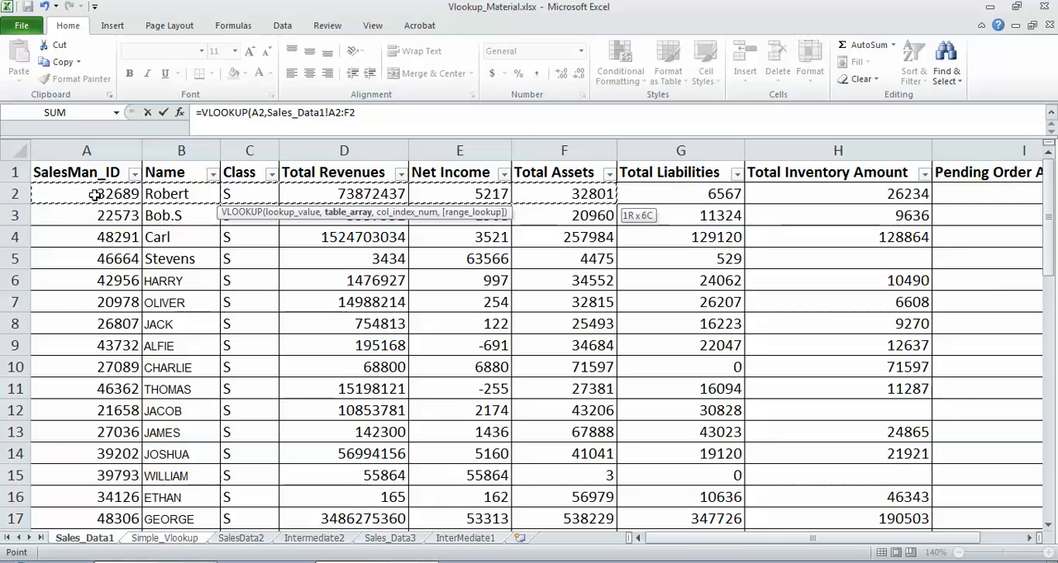
key(shift+Right)
key(shift+Right)
key(shift+Right)
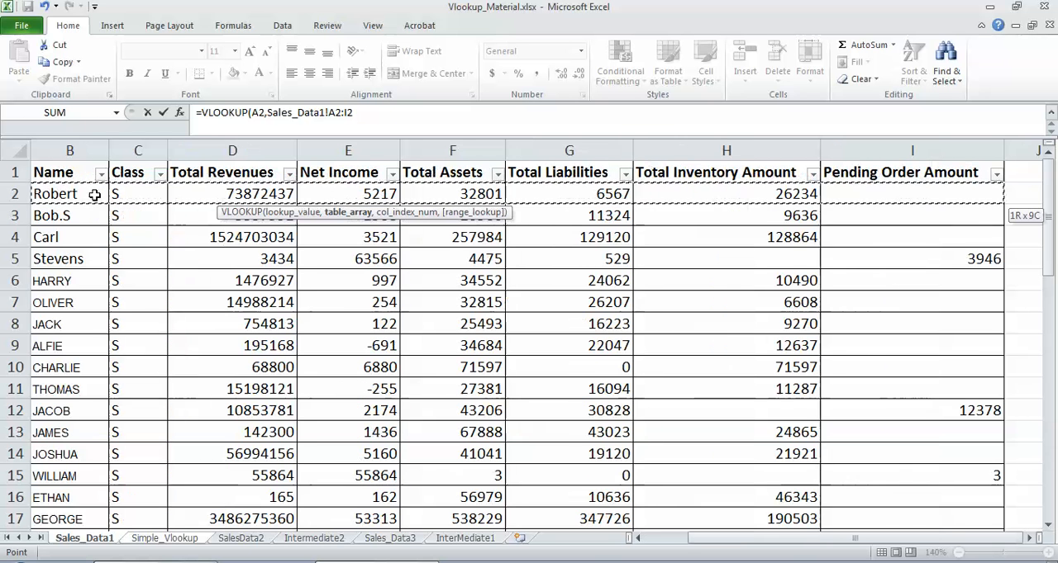
key(ctrl+shift+Down)
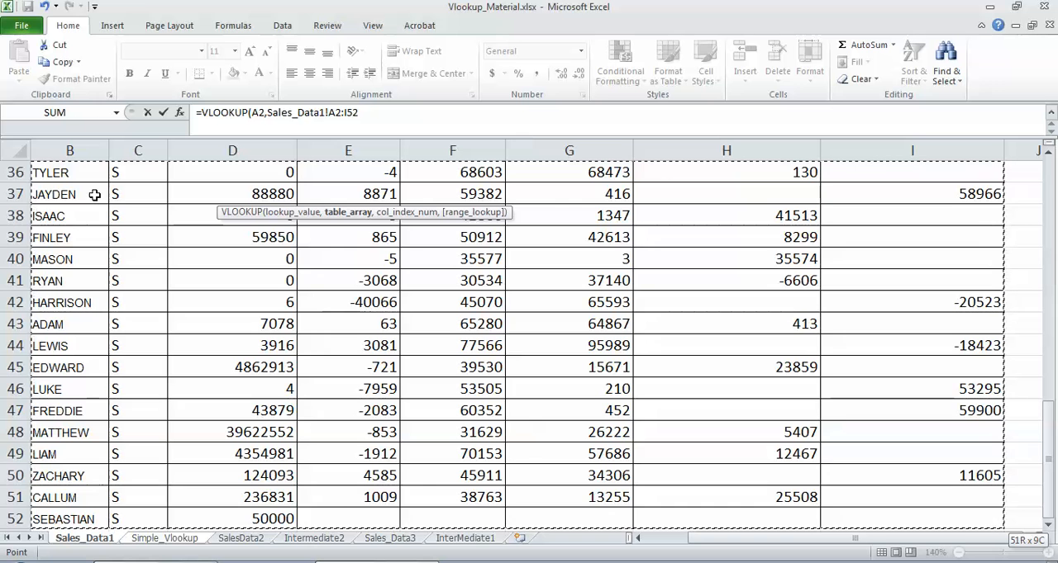
key(F4)
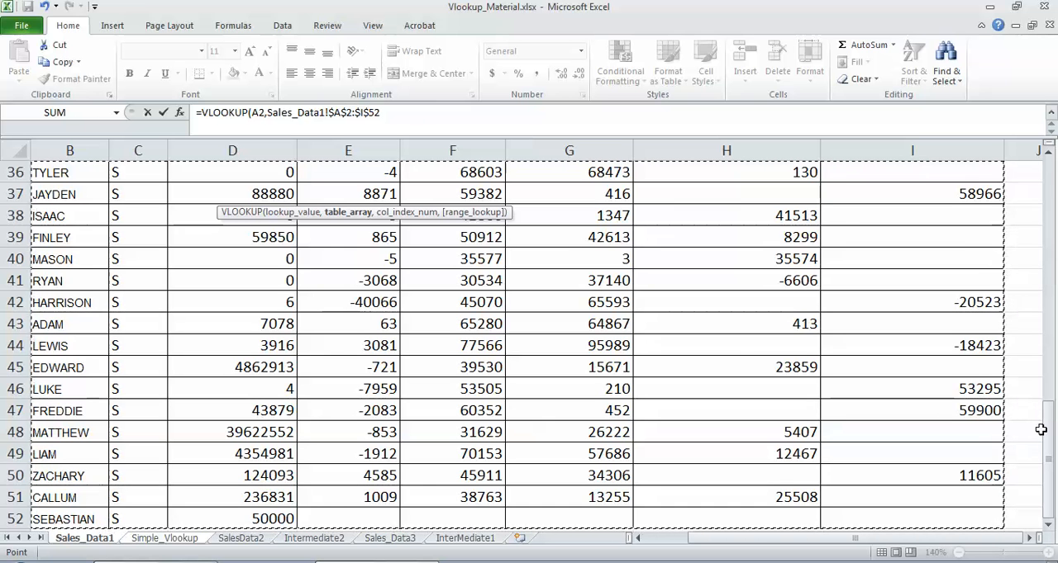
text(,)
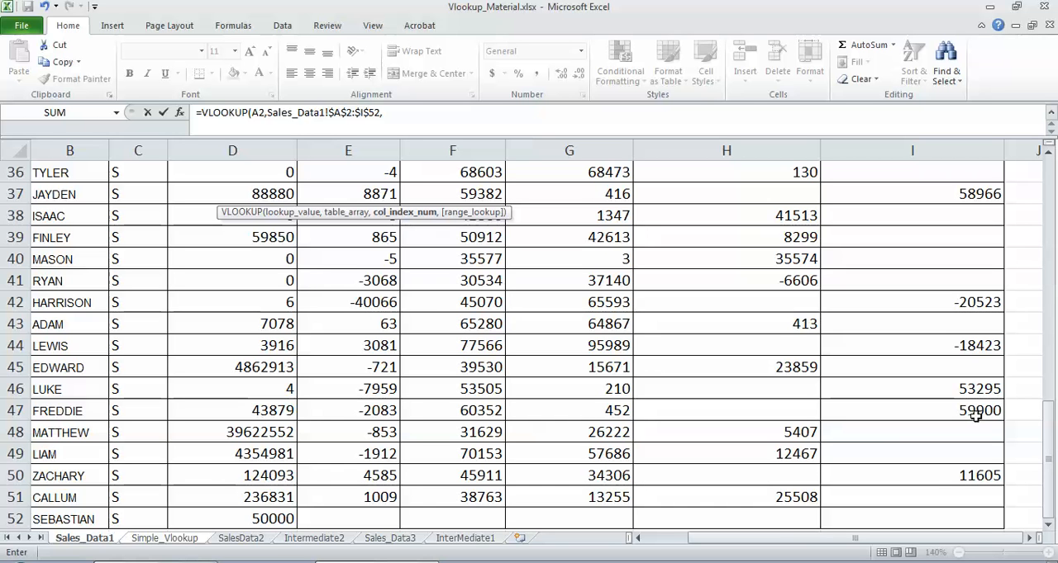
Step: Complete the C2 VLOOKUP formula with column index 4 and FALSE for an exact match
drag(1046, 438, 1044, 198)
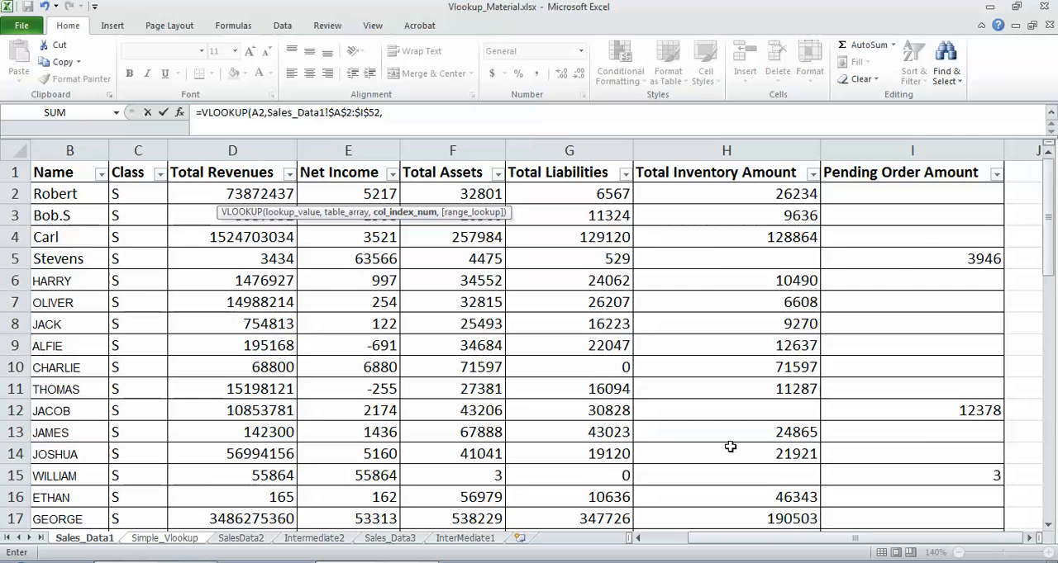
drag(711, 537, 669, 551)
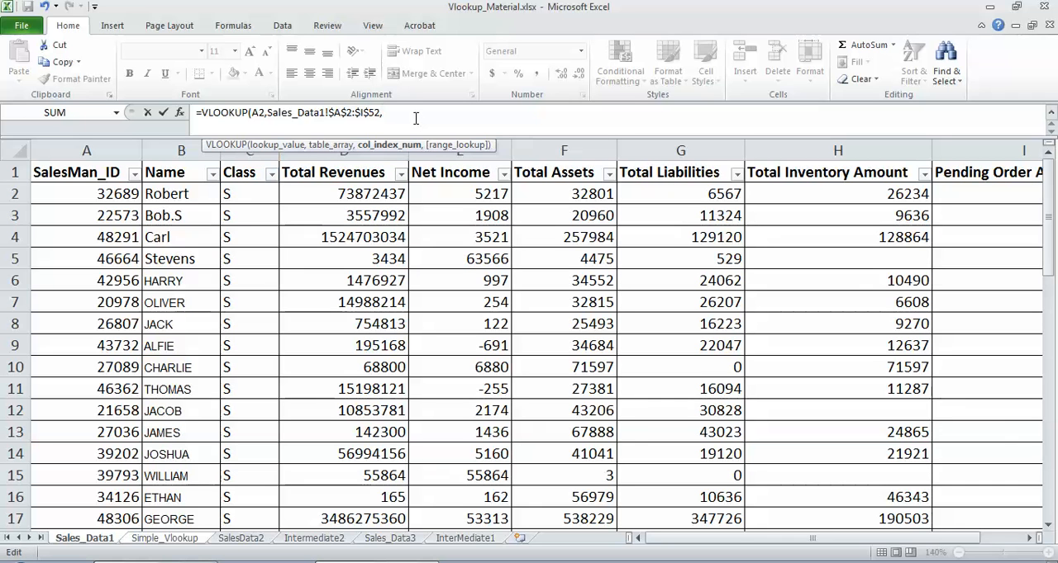
text(4,F)
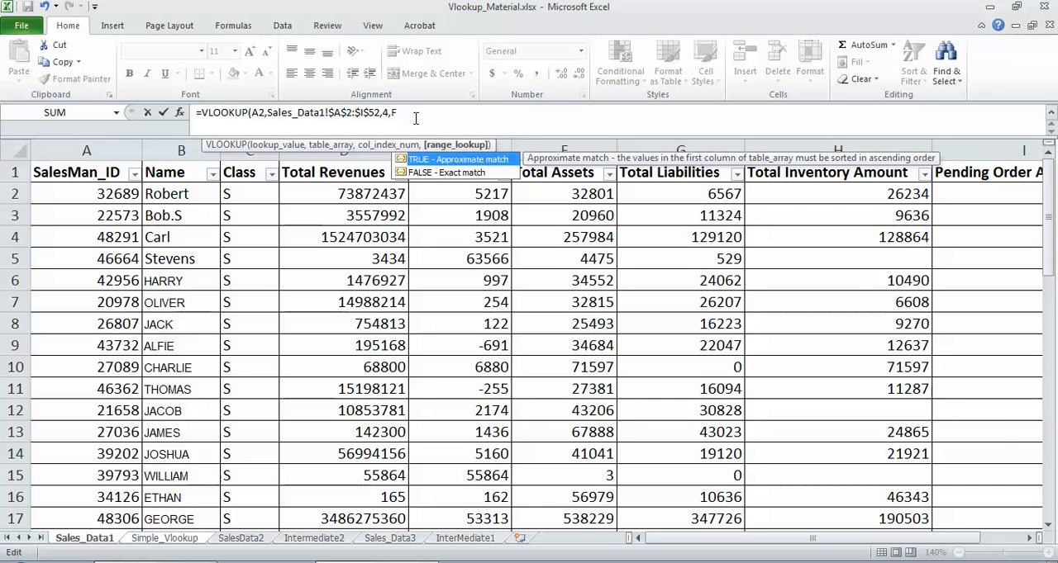
text(ALSE)
key(Return)
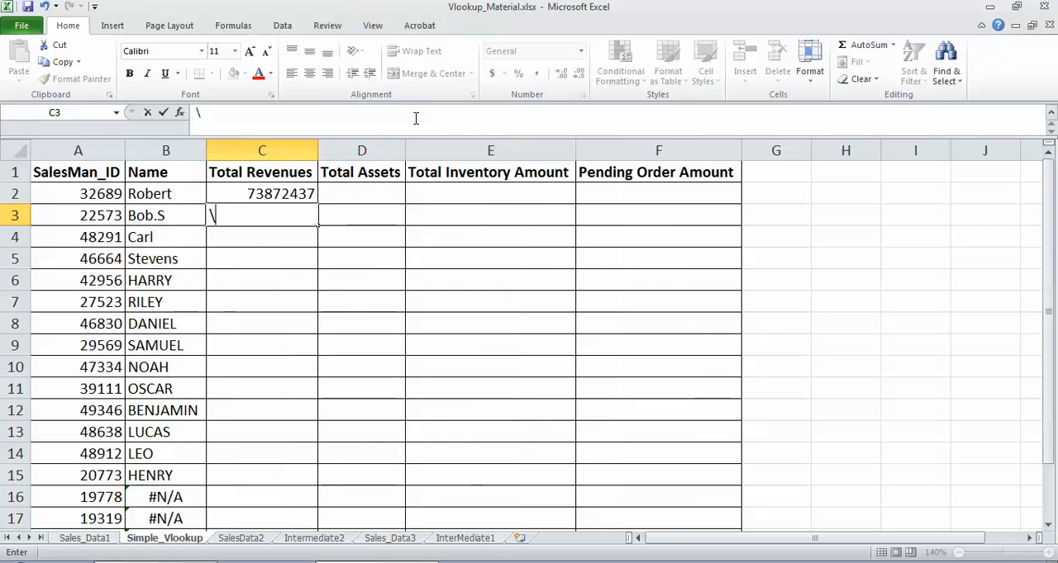
Step: Copy the VLOOKUP formula from C2 down the Total Revenues column through row 19
click(278, 189)
key(ctrl+c)
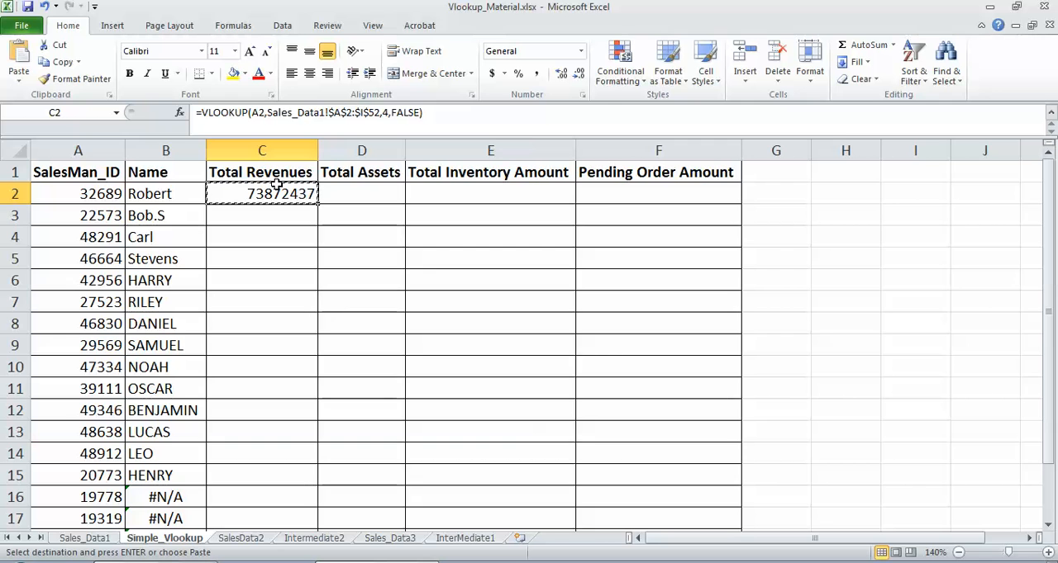
key(ctrl+shift+Down)
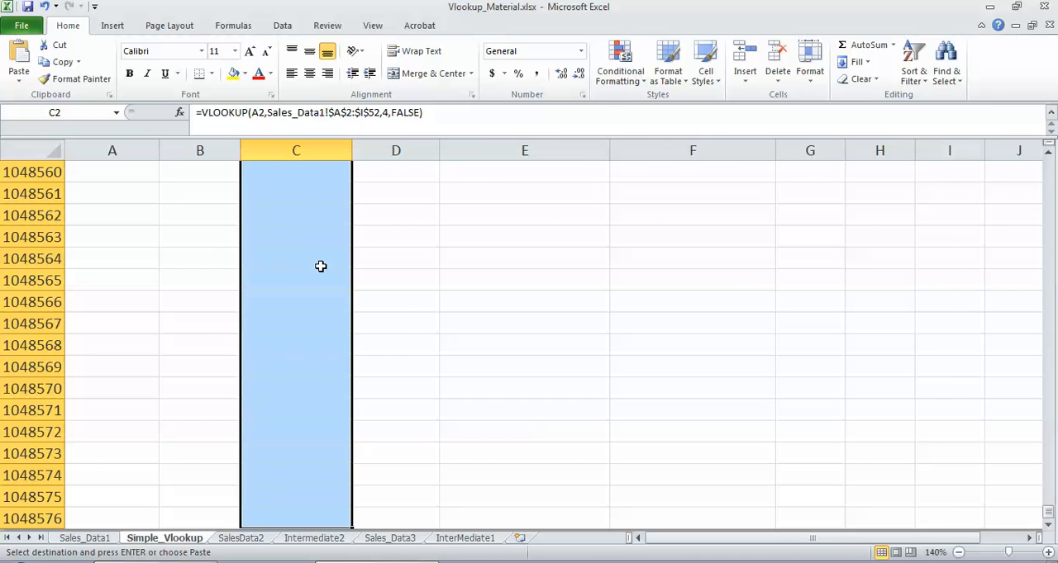
key(ctrl+shift+Up)
key(Left)
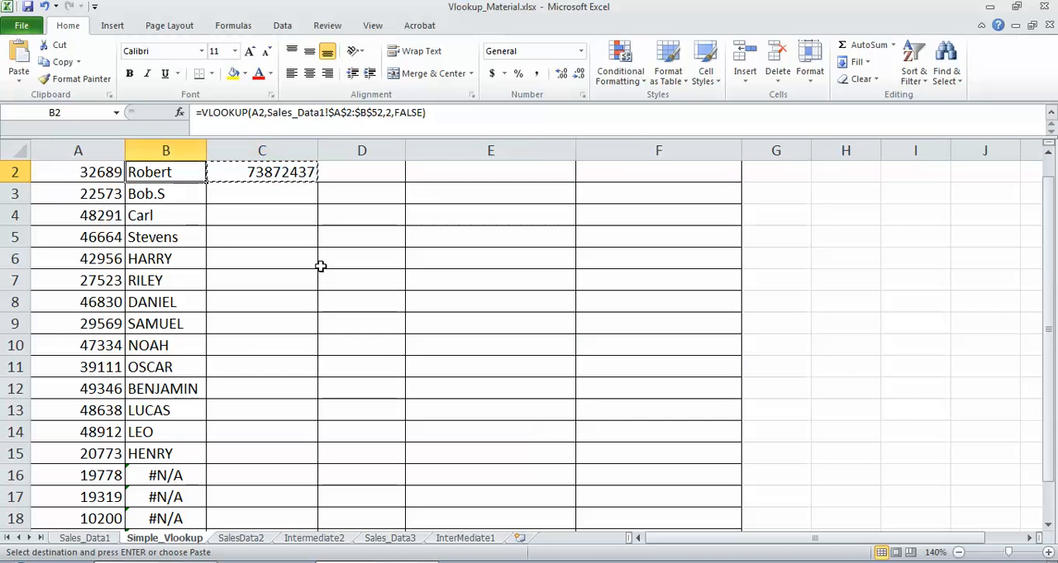
key(ctrl+Down)
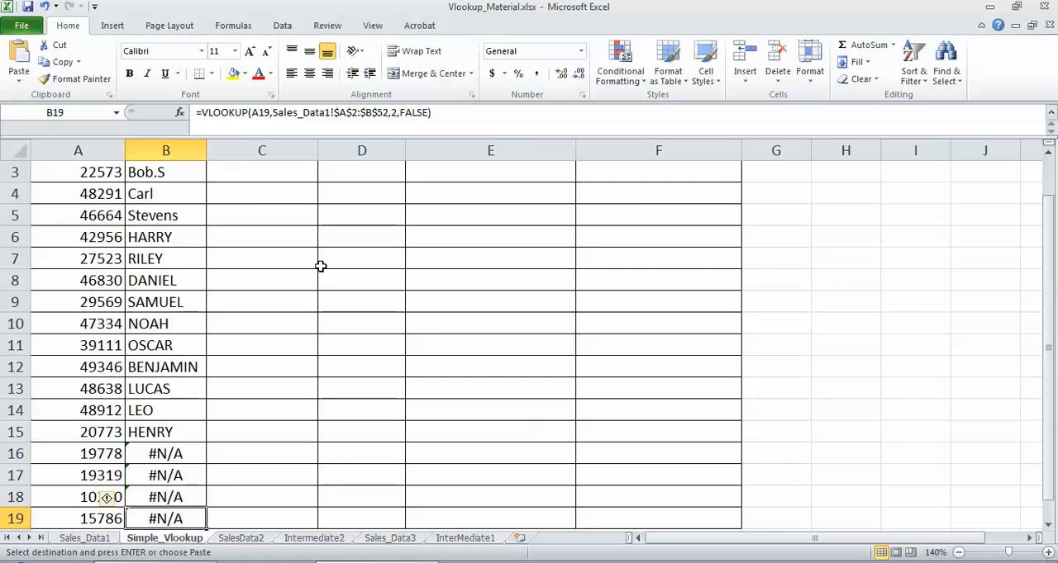
key(Right)
key(ctrl+shift+Up)
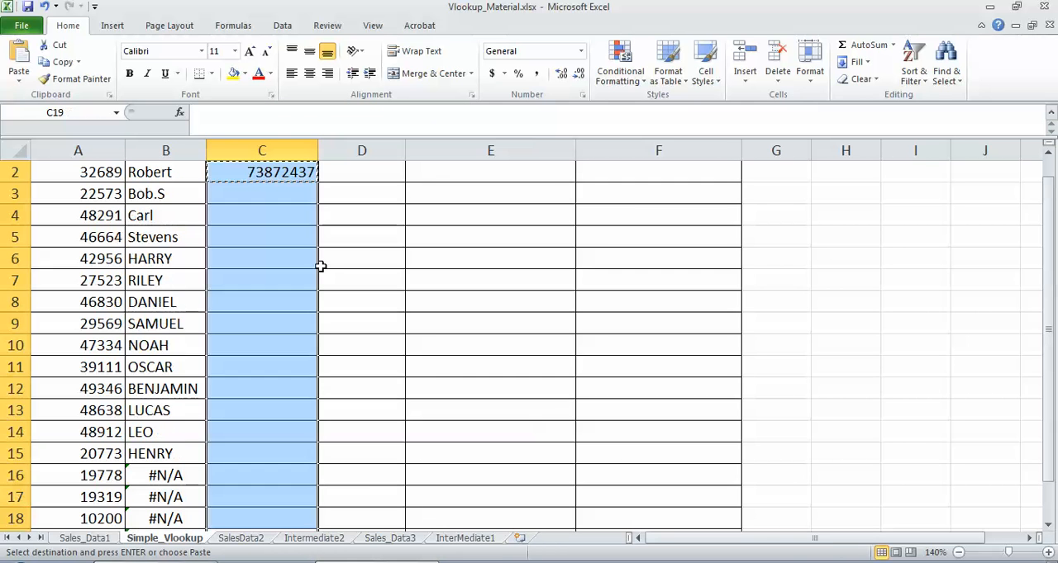
key(ctrl+v)
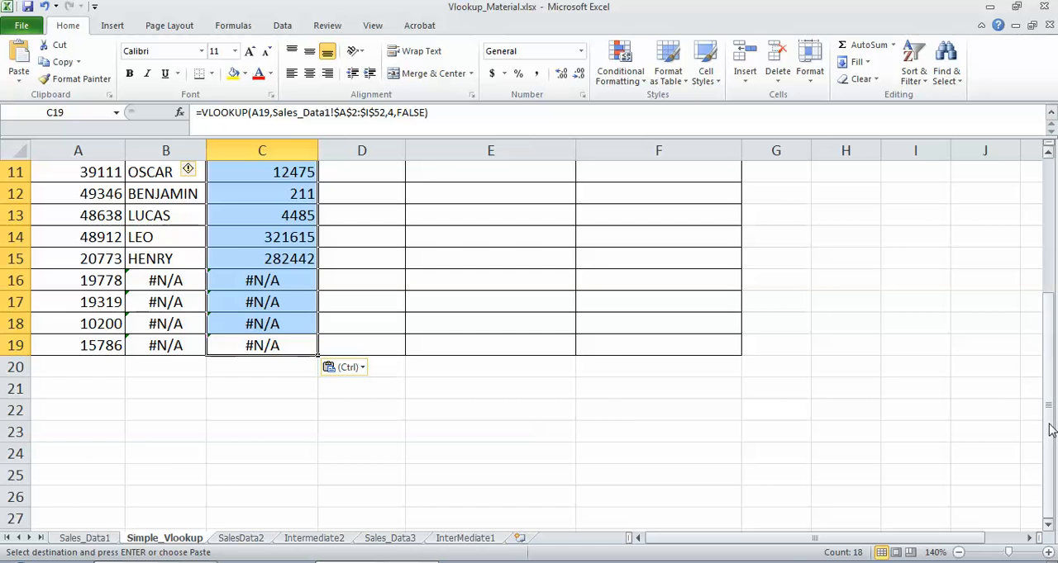
drag(1051, 430, 1032, 226)
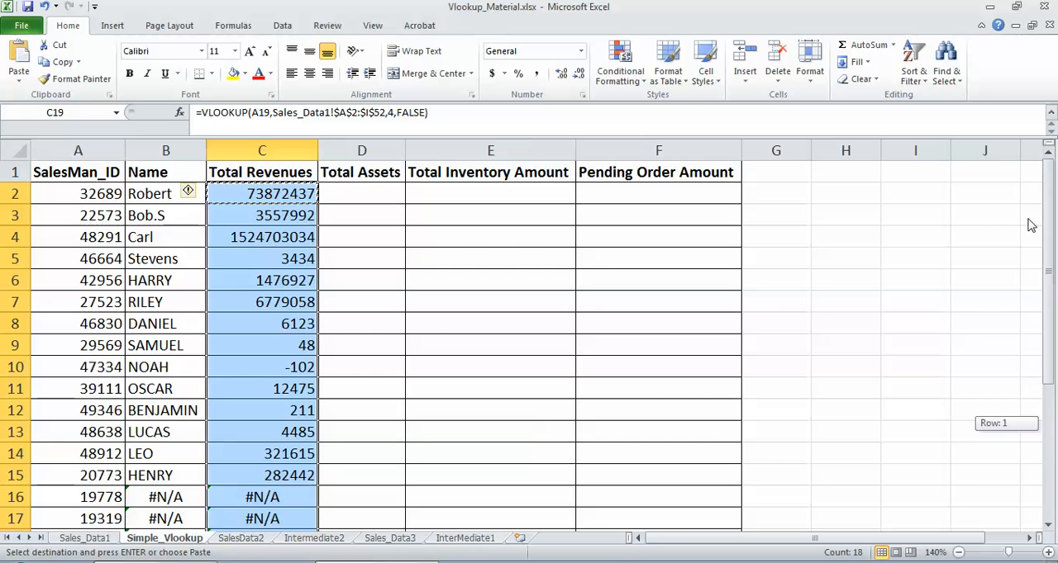
Step: Copy the VLOOKUP formula from C2 into Total Assets cell D2
click(338, 192)
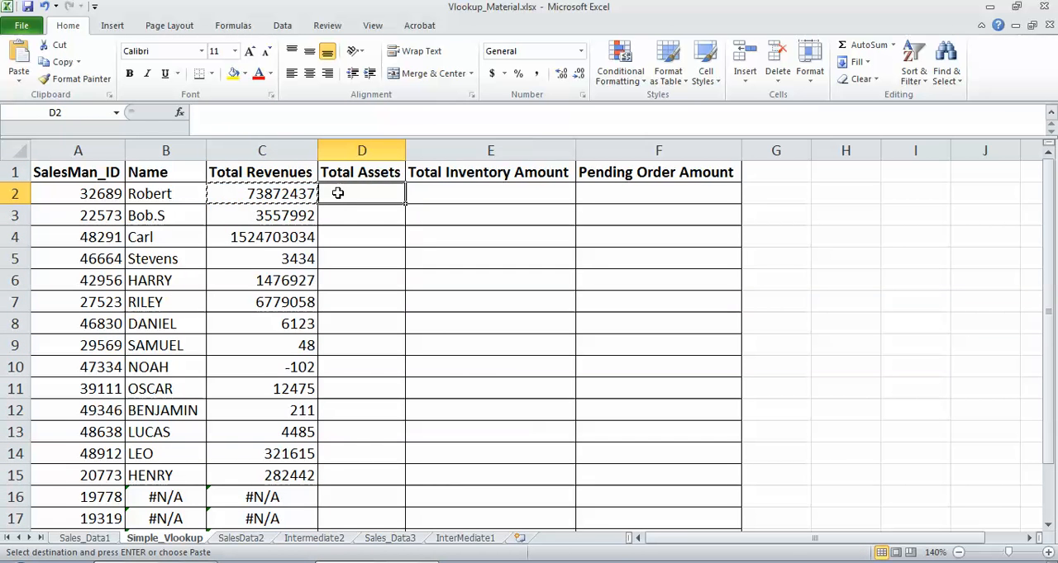
click(277, 195)
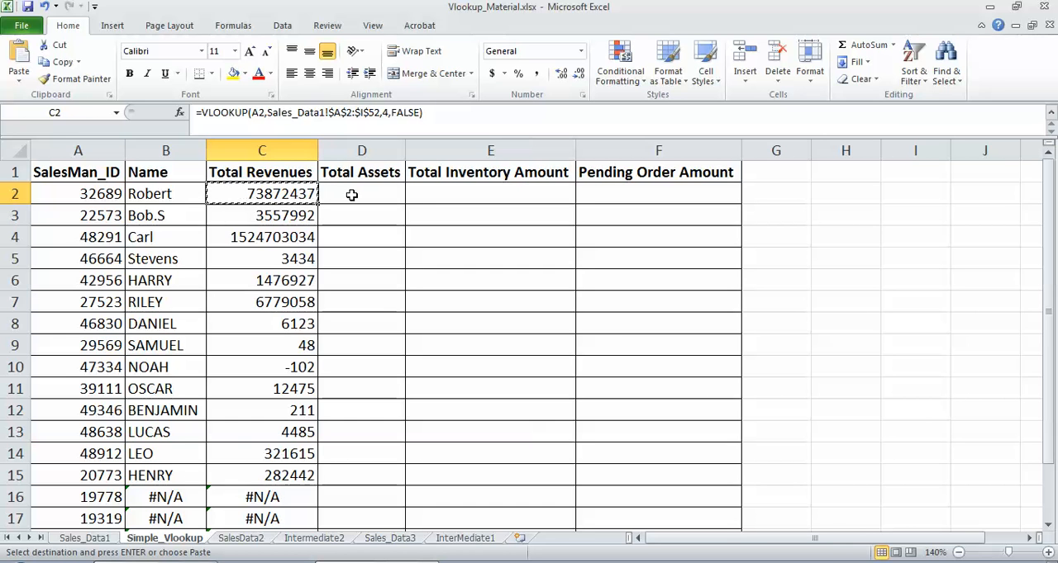
click(351, 195)
key(ctrl+v)
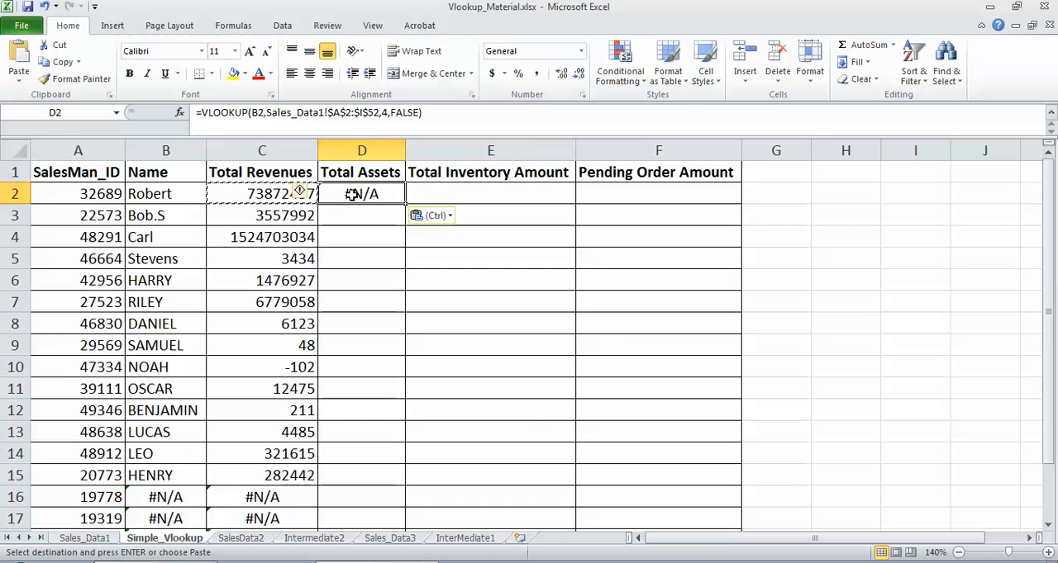
Step: Change the lookup value in the D2 formula to $A2 so its column stays fixed, and reselect D2
click(260, 114)
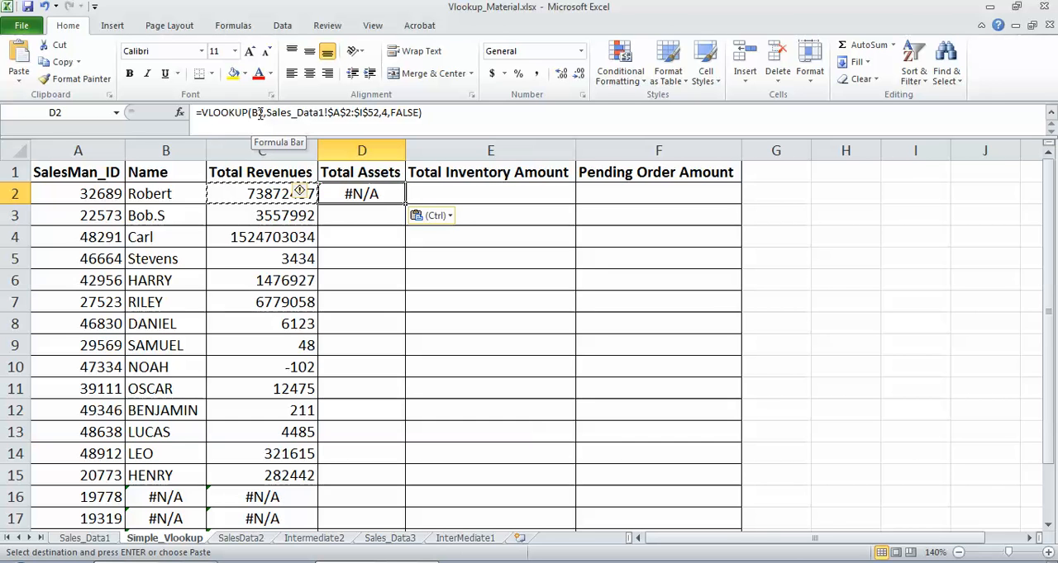
click(259, 114)
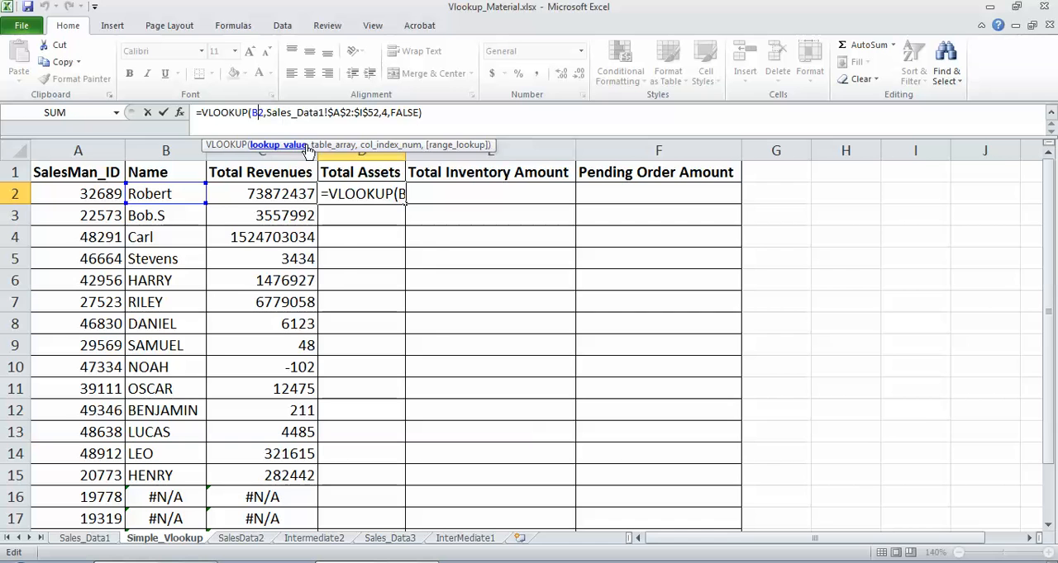
key(BackSpace)
text(A)
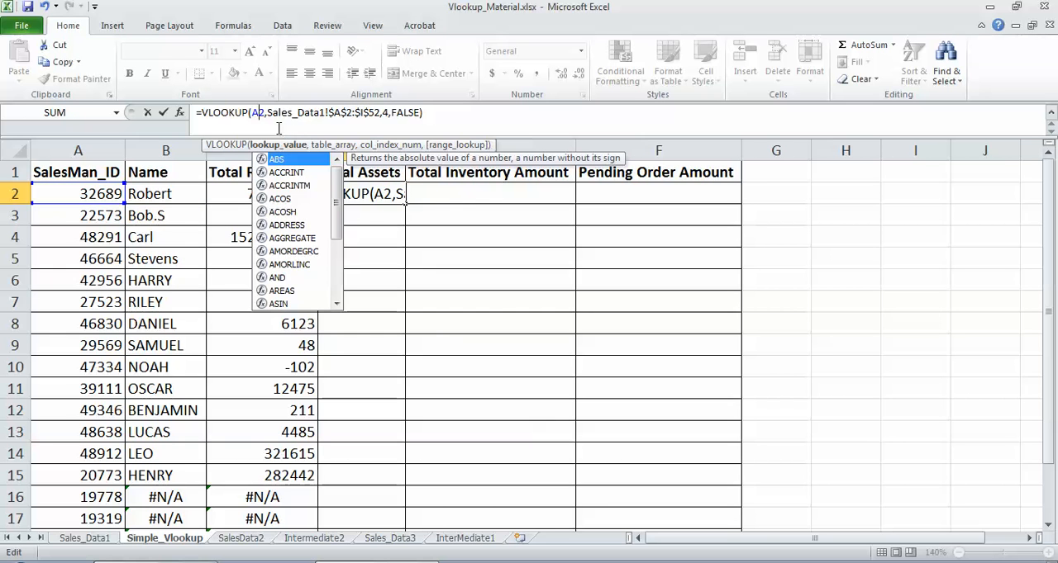
click(252, 113)
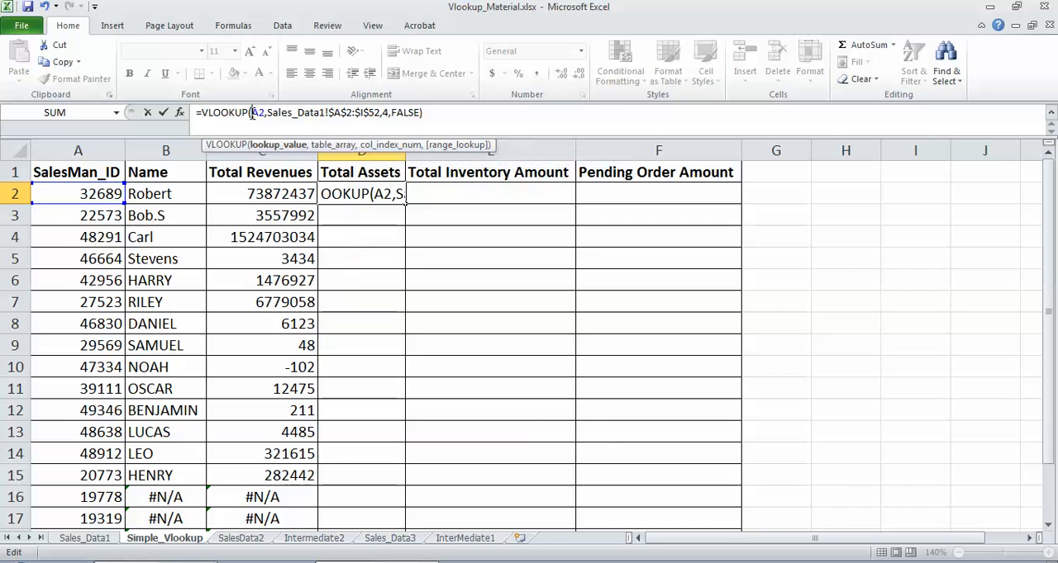
text($)
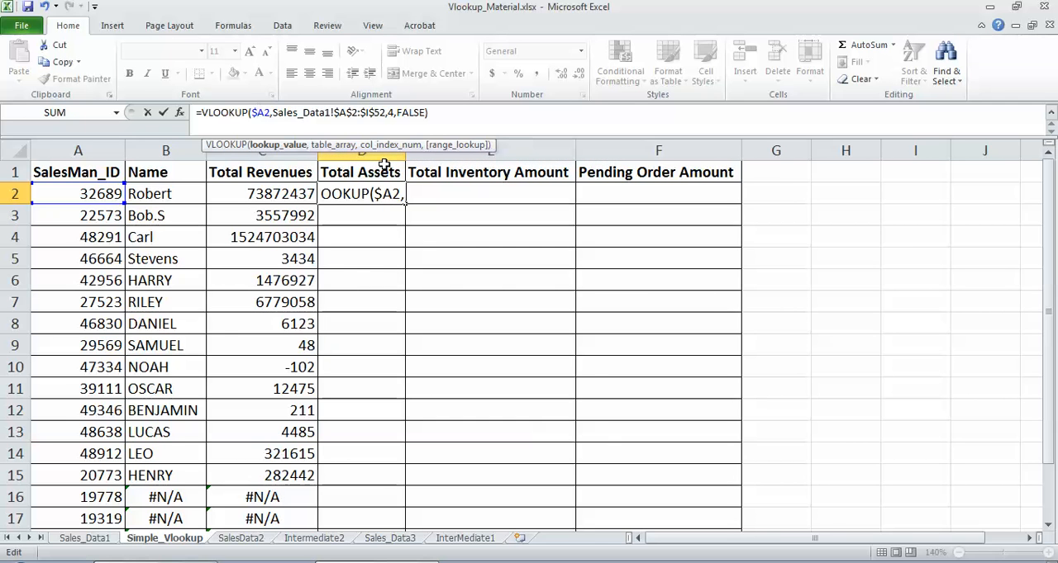
key(Return)
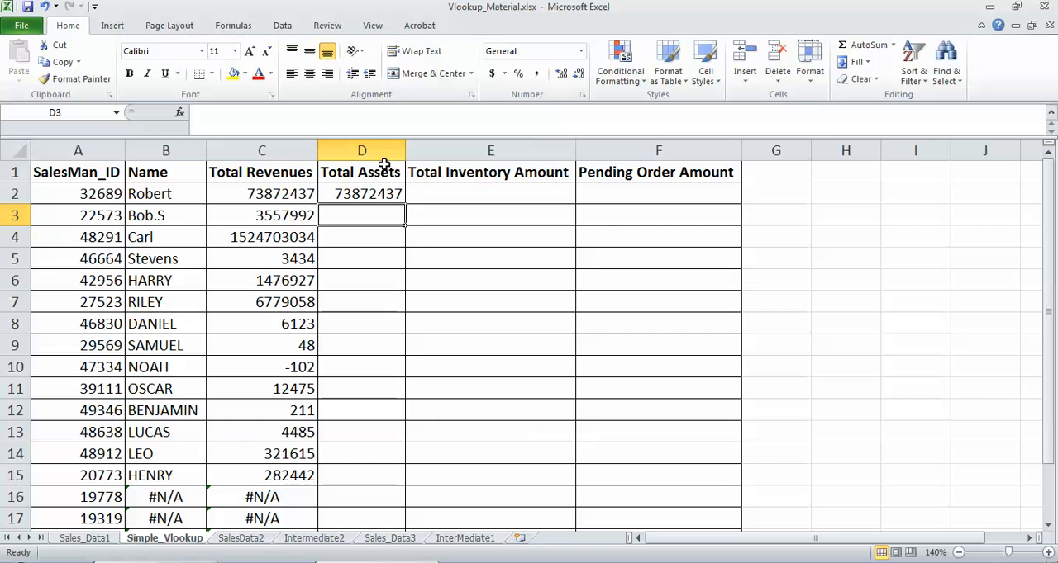
click(355, 194)
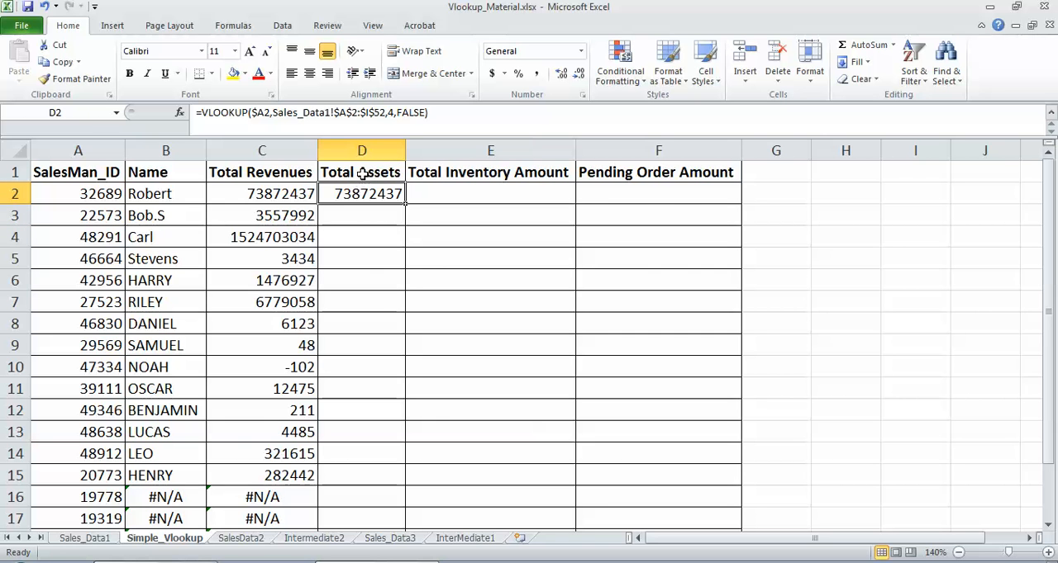
Step: Check the Total Assets column position in Sales_Data1 and set the column index of Simple_Vlookup's D2 formula to 6
click(361, 173)
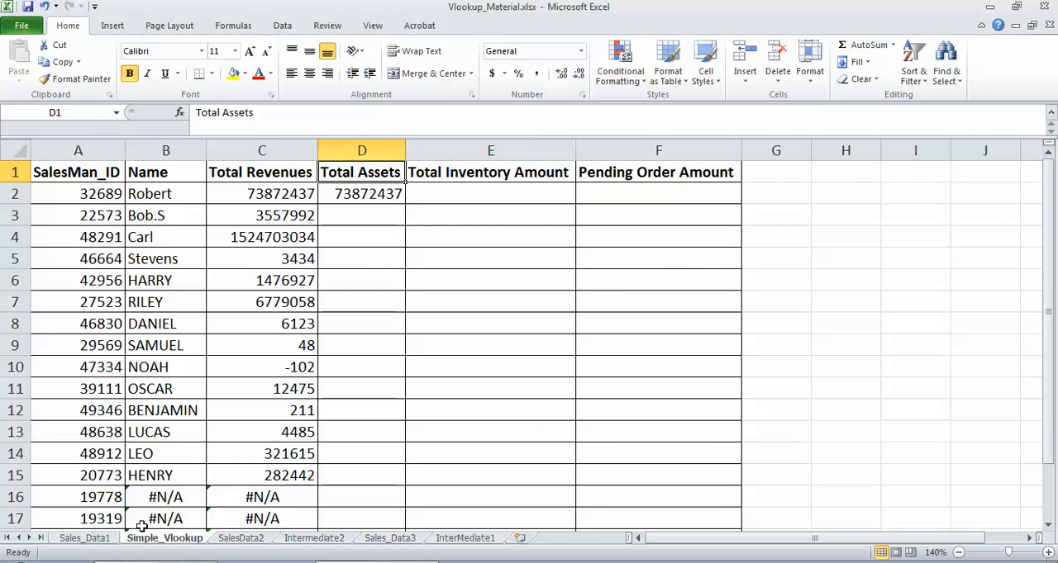
click(92, 541)
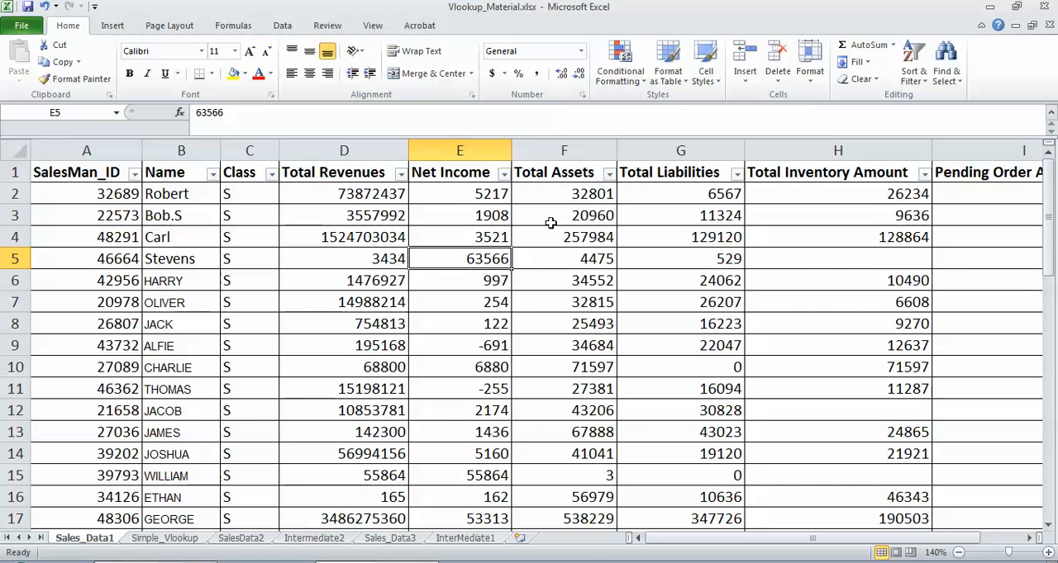
click(164, 538)
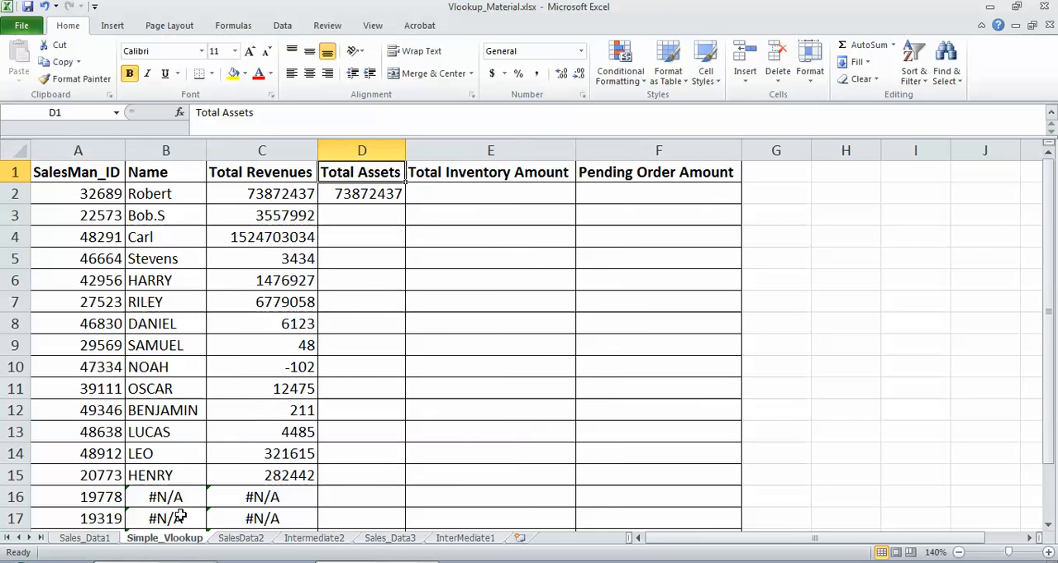
click(347, 195)
click(396, 112)
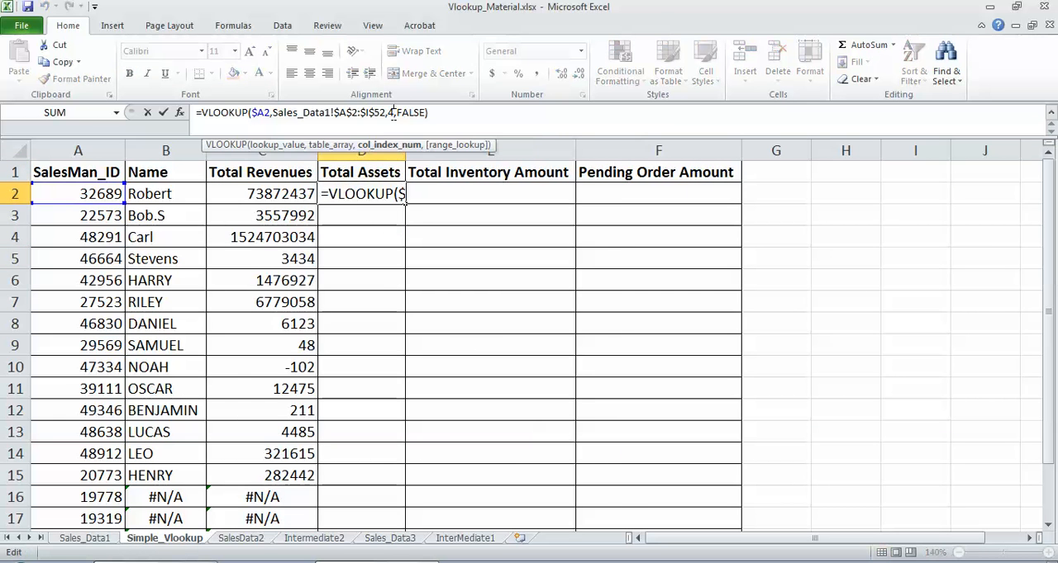
key(BackSpace)
text(6)
key(Return)
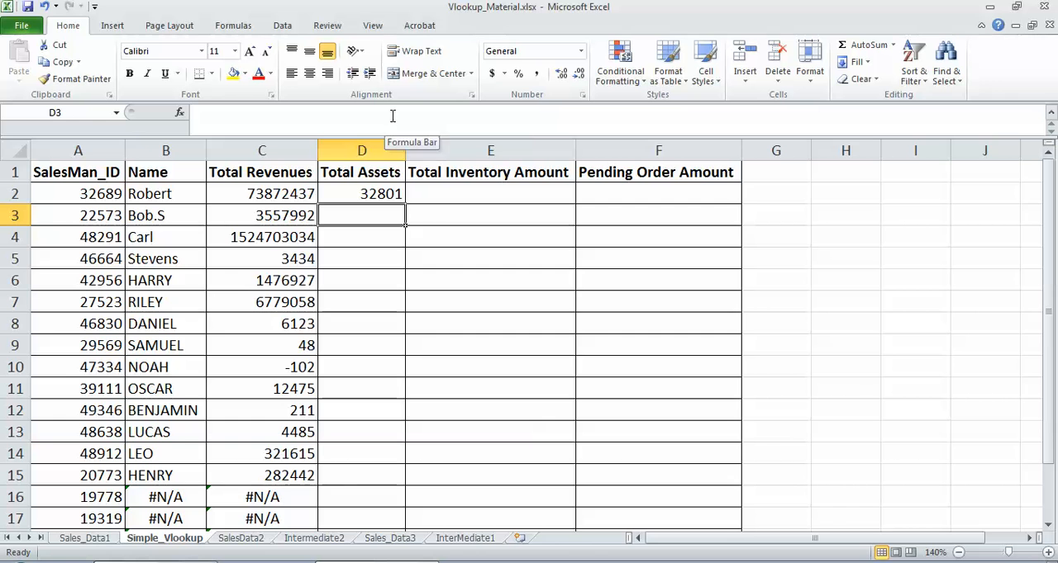
Step: Copy the VLOOKUP formula from D2 down the Total Assets column through row 19
click(375, 190)
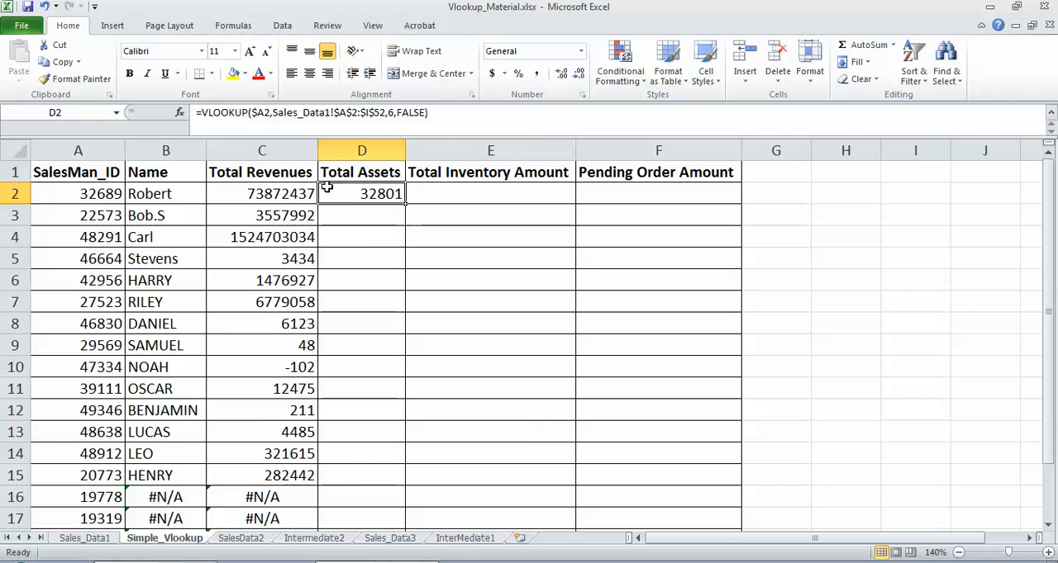
click(295, 194)
key(ctrl+Down)
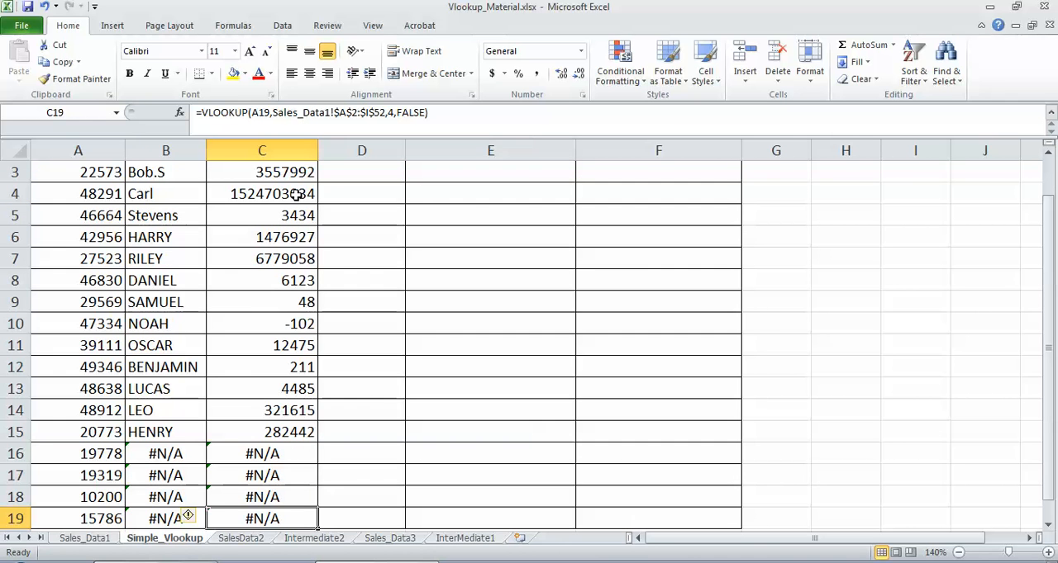
key(Up)
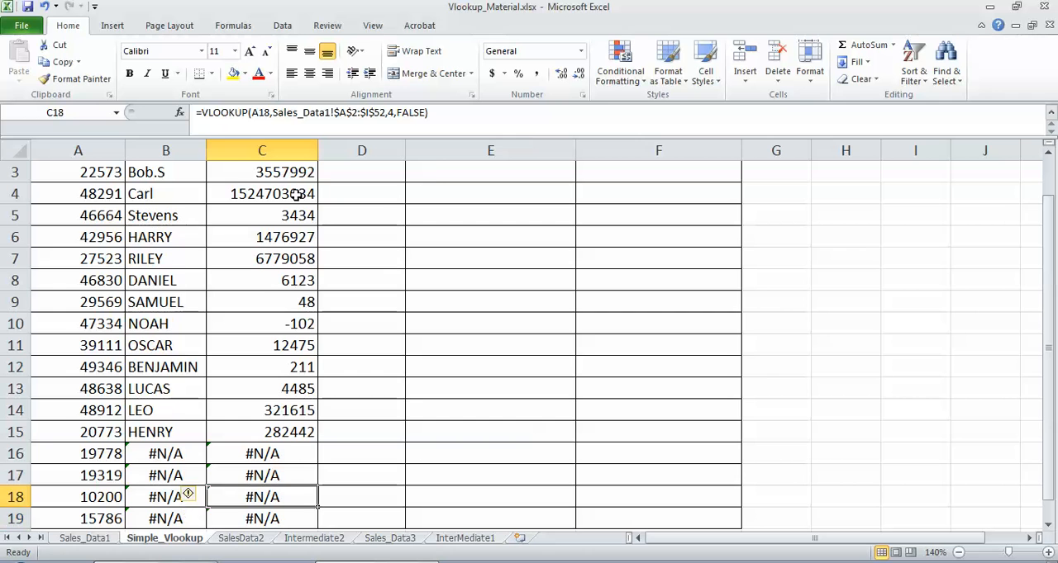
key(ctrl+Up)
key(Right)
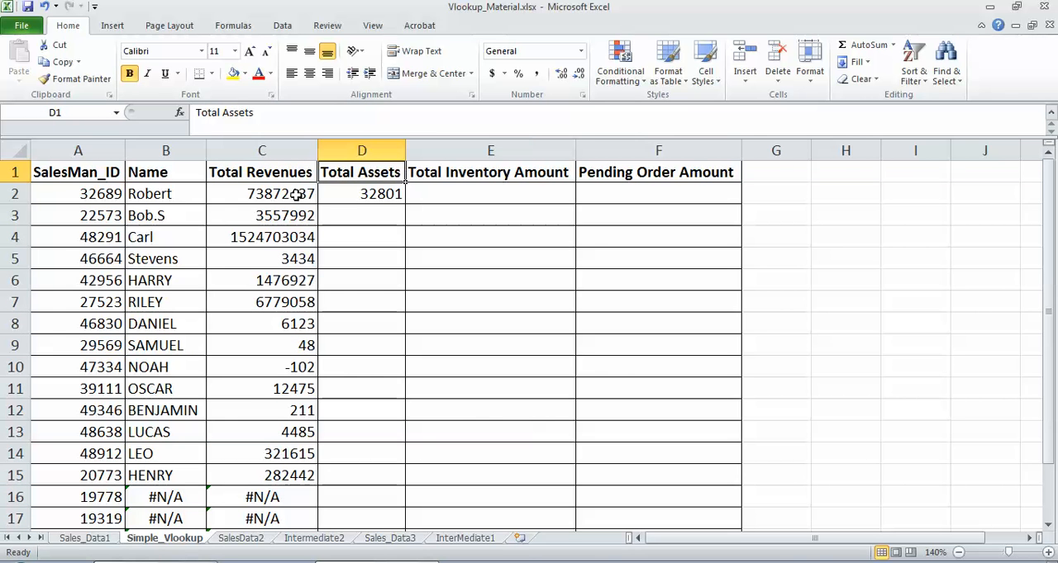
key(Down)
key(ctrl+c)
key(Left)
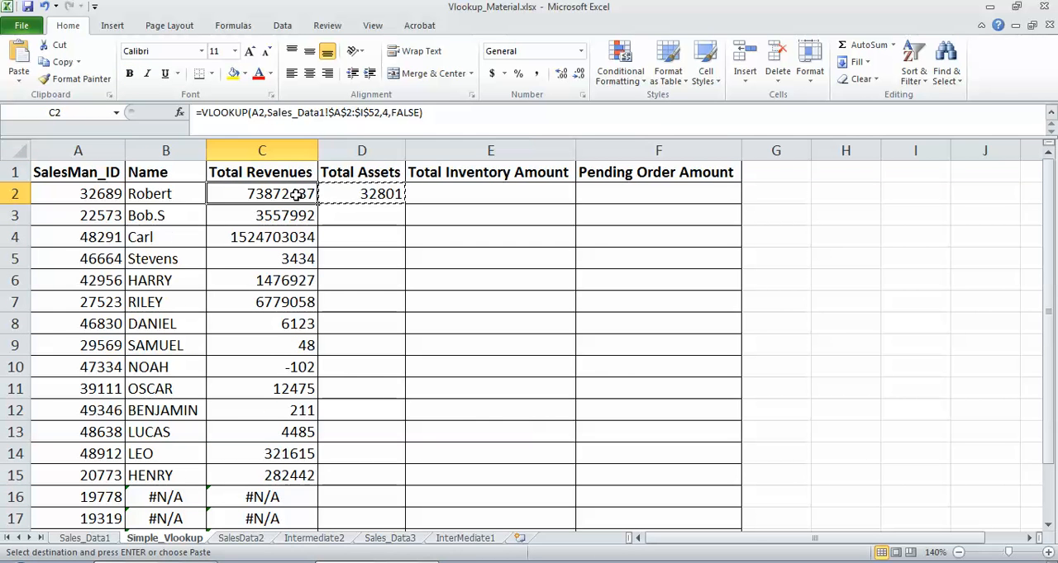
key(ctrl+Down)
key(Right)
key(ctrl+shift+Up)
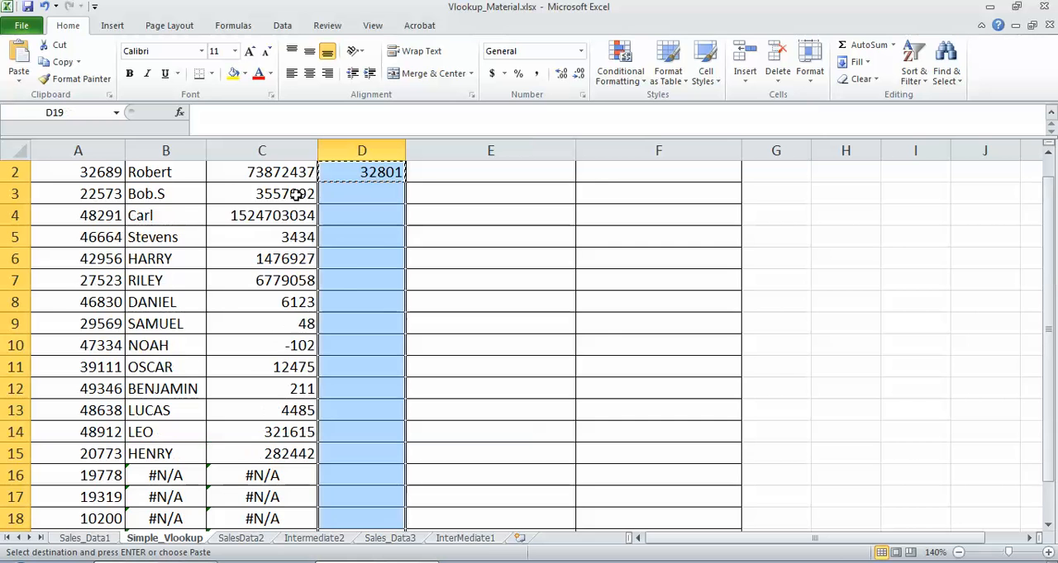
key(ctrl+v)
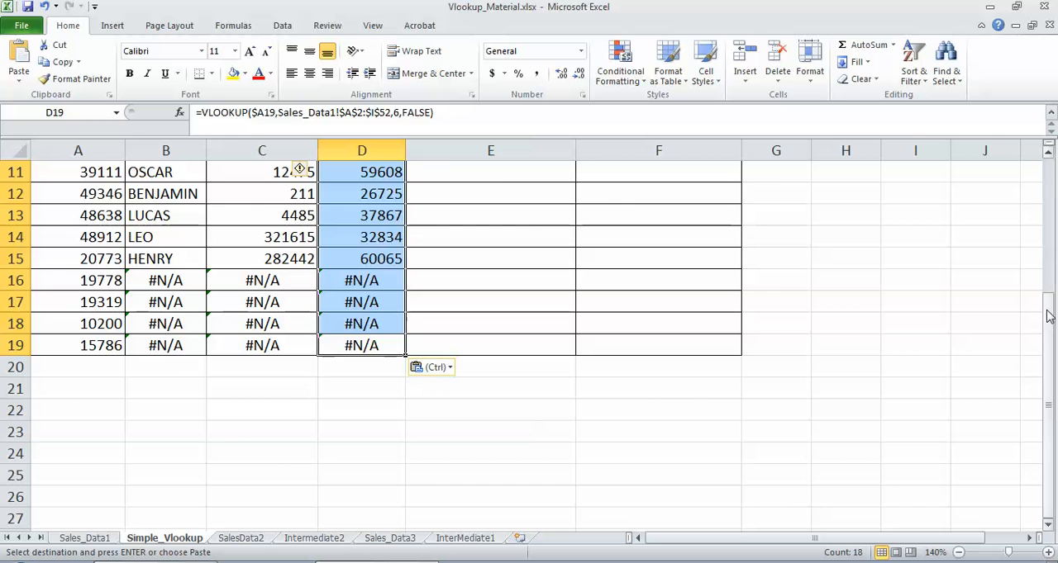
drag(1047, 317, 1047, 306)
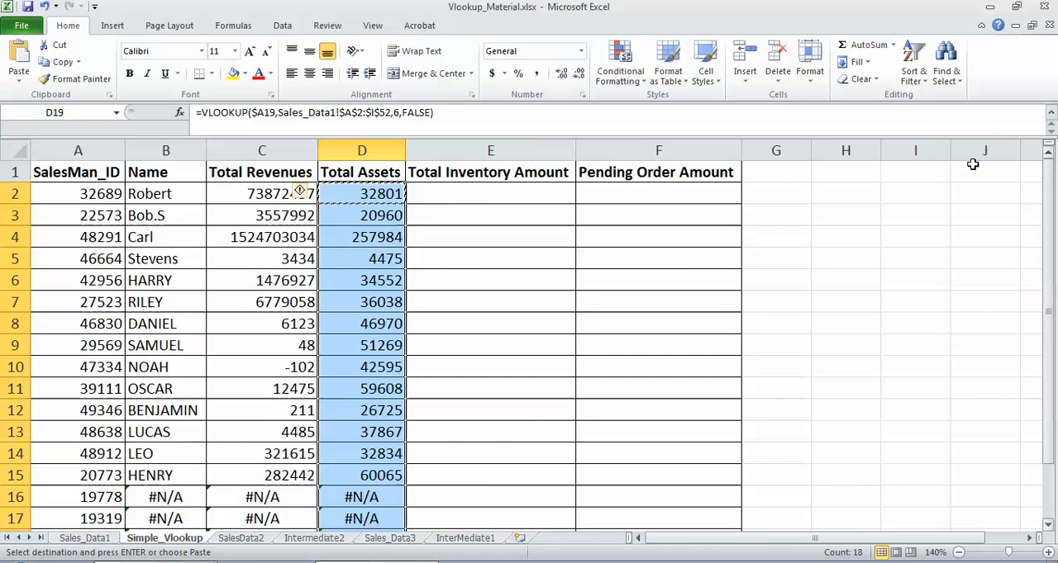
Step: Copy the VLOOKUP formula from D2 into Total Inventory Amount cell E2
click(380, 194)
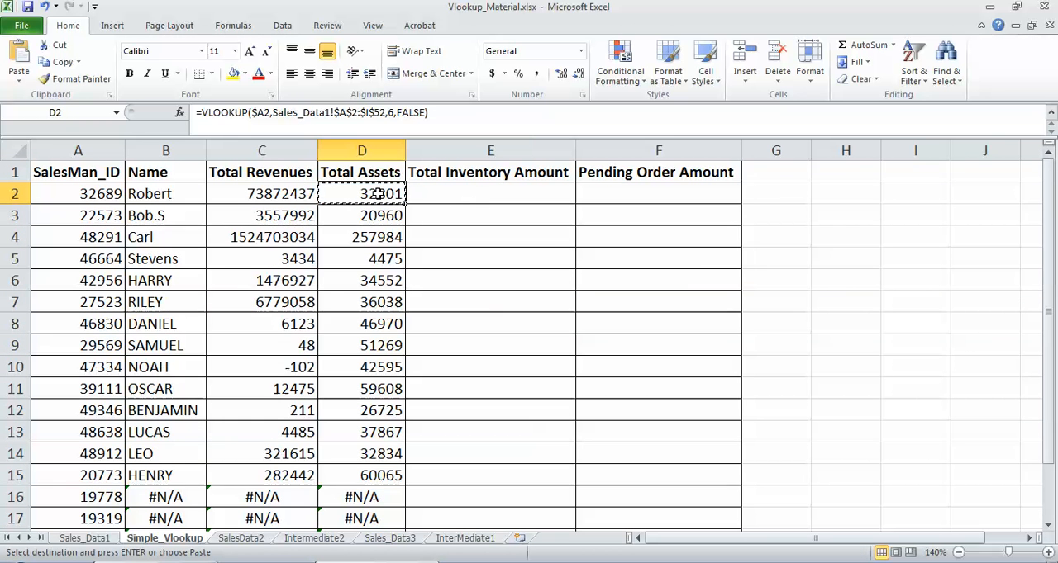
click(460, 194)
key(ctrl+v)
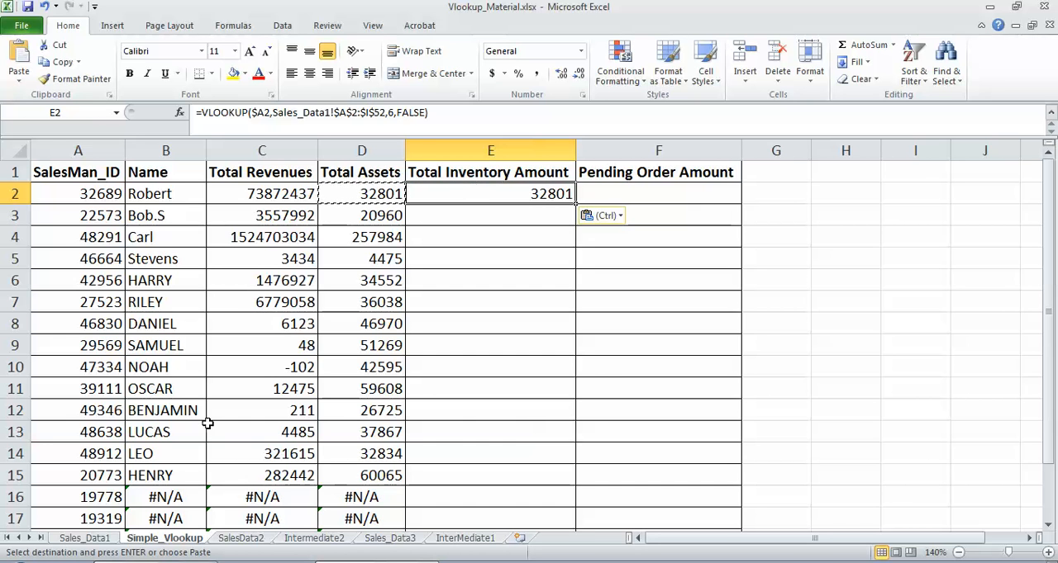
Step: Check the Total Inventory Amount column position in Sales_Data1 and set the column index of Simple_Vlookup's E2 formula to 8
click(84, 538)
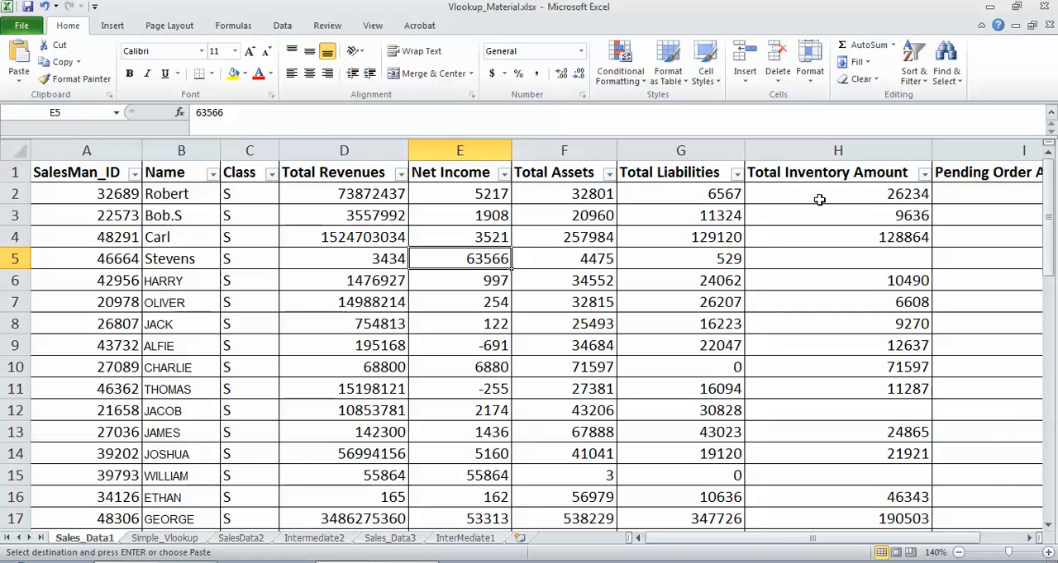
click(165, 542)
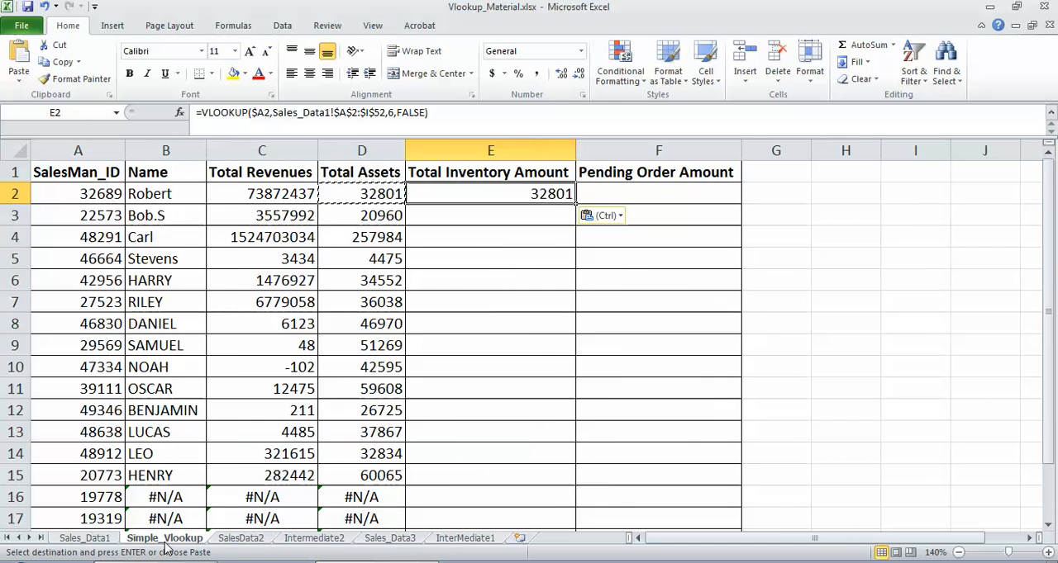
click(393, 112)
key(BackSpace)
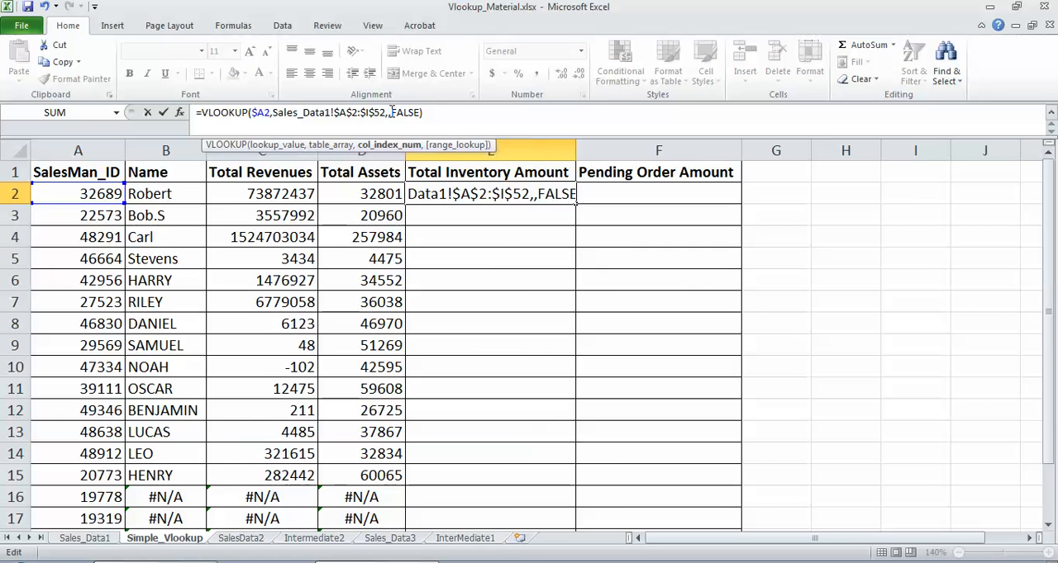
text(8)
key(Return)
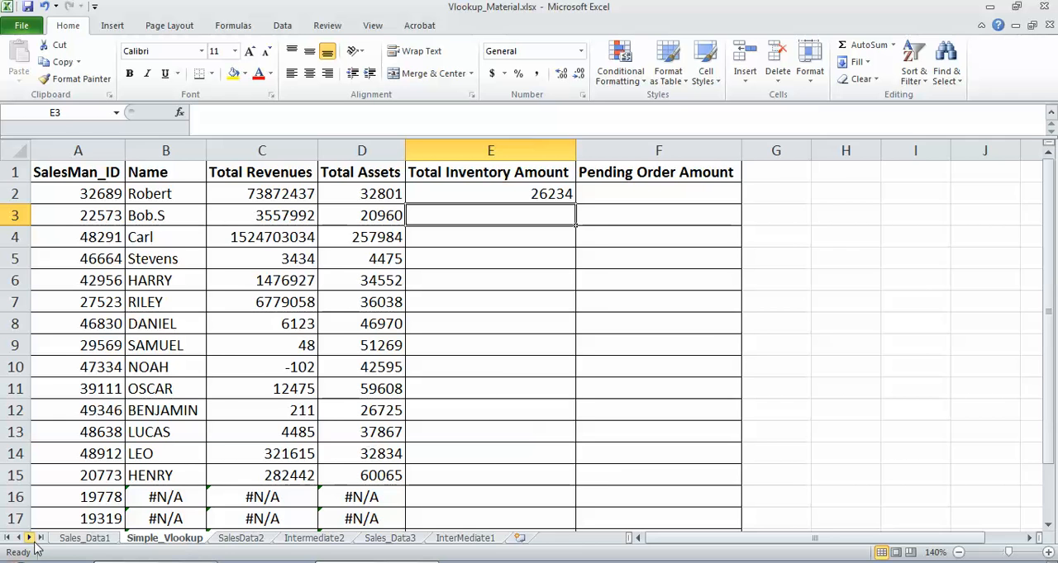
Step: Compare the E2 result with Total Inventory Amount cell H2 in Sales_Data1, and review the arguments of Simple_Vlookup's C2 formula
click(83, 538)
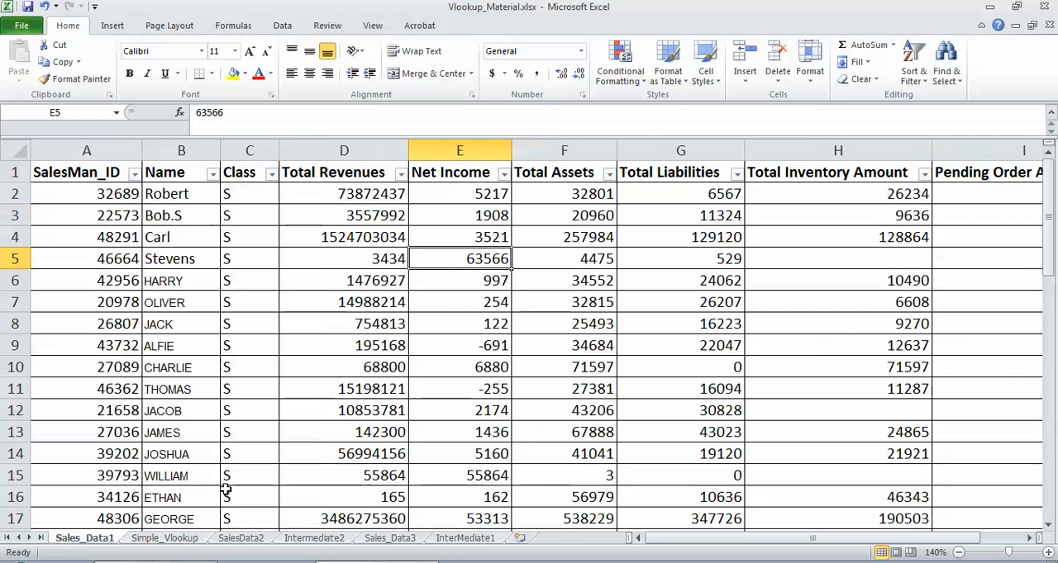
click(886, 195)
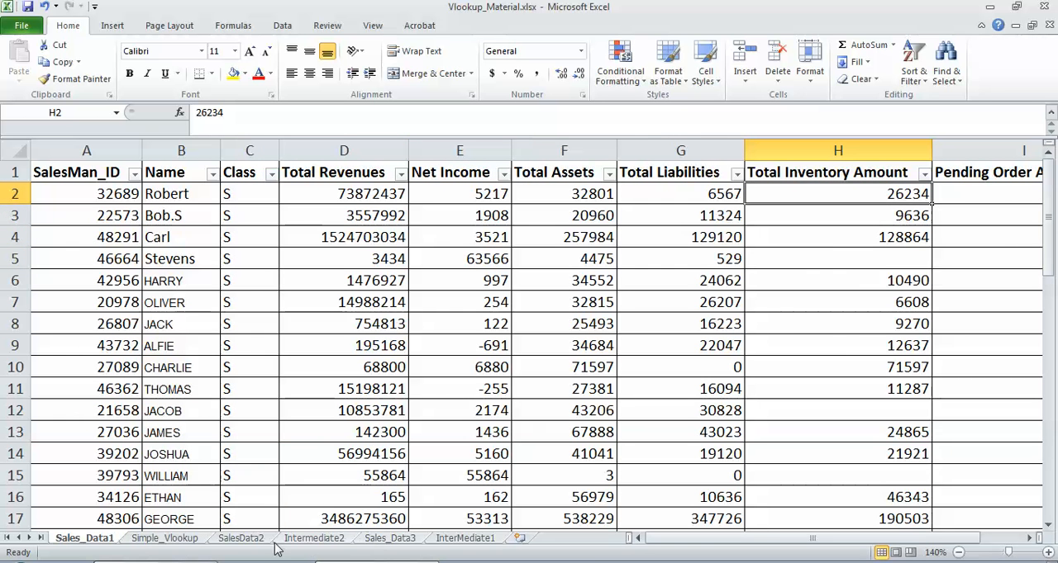
click(192, 540)
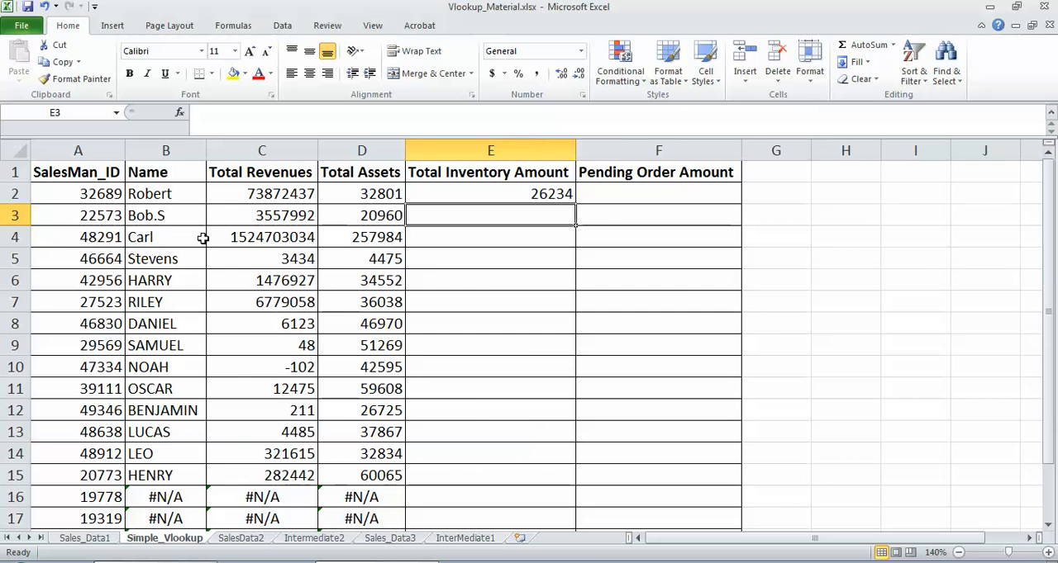
click(216, 192)
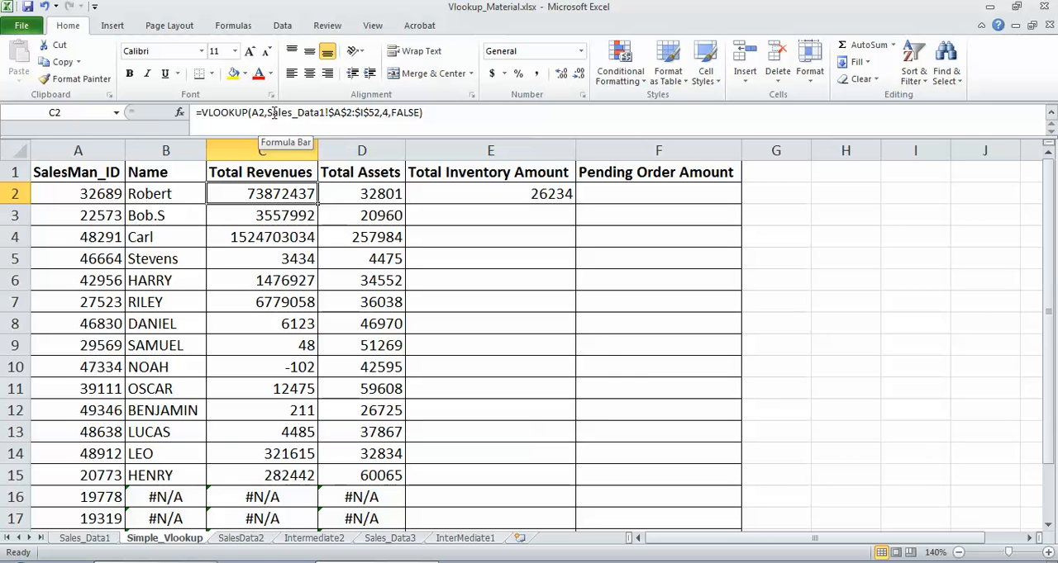
click(388, 114)
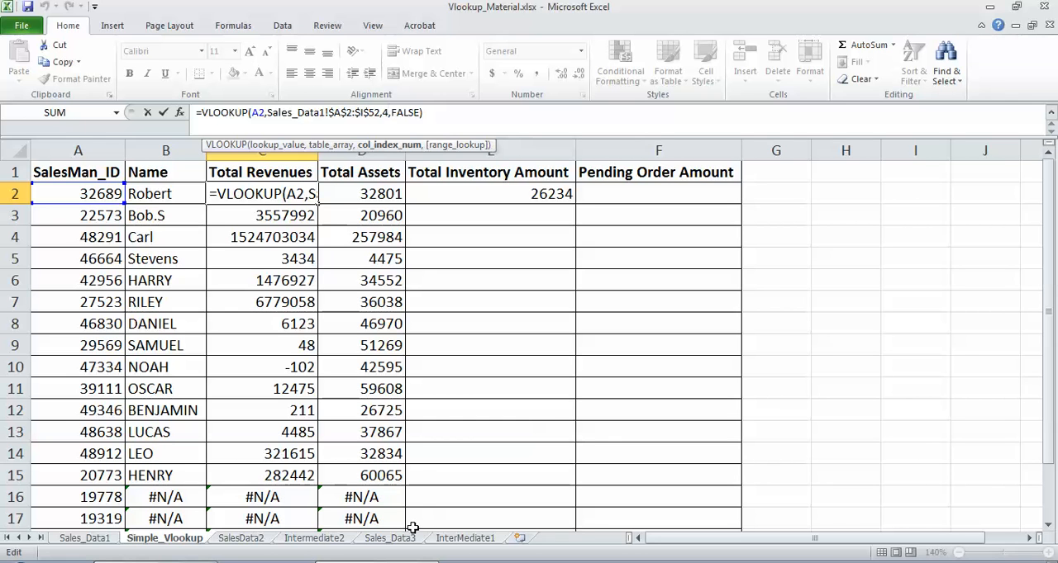
Step: Examine the SalesMan_ID values in the InterMediate1 sheet and the source table in the Sales_Data3 sheet
click(457, 538)
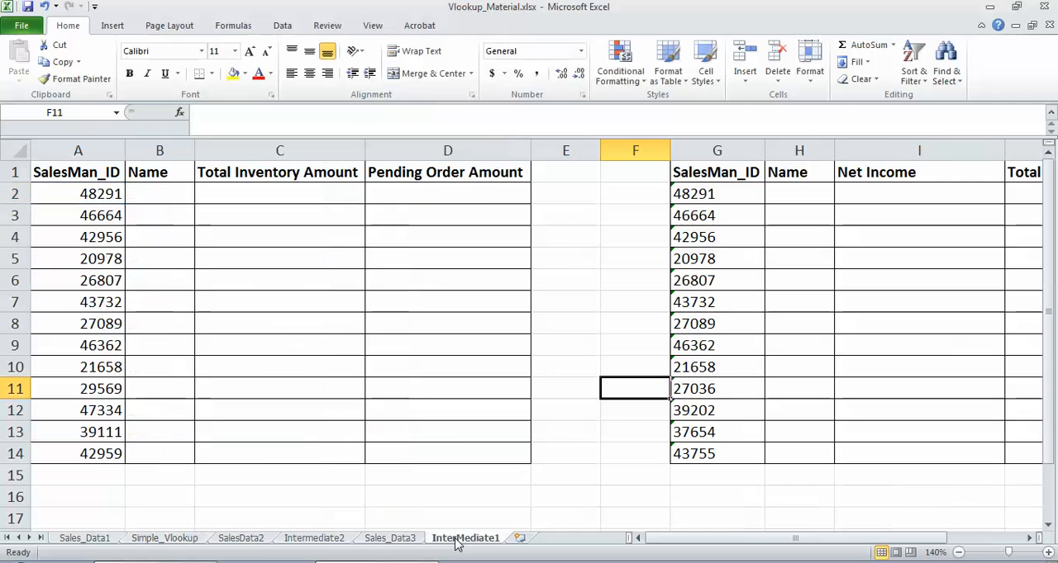
click(107, 194)
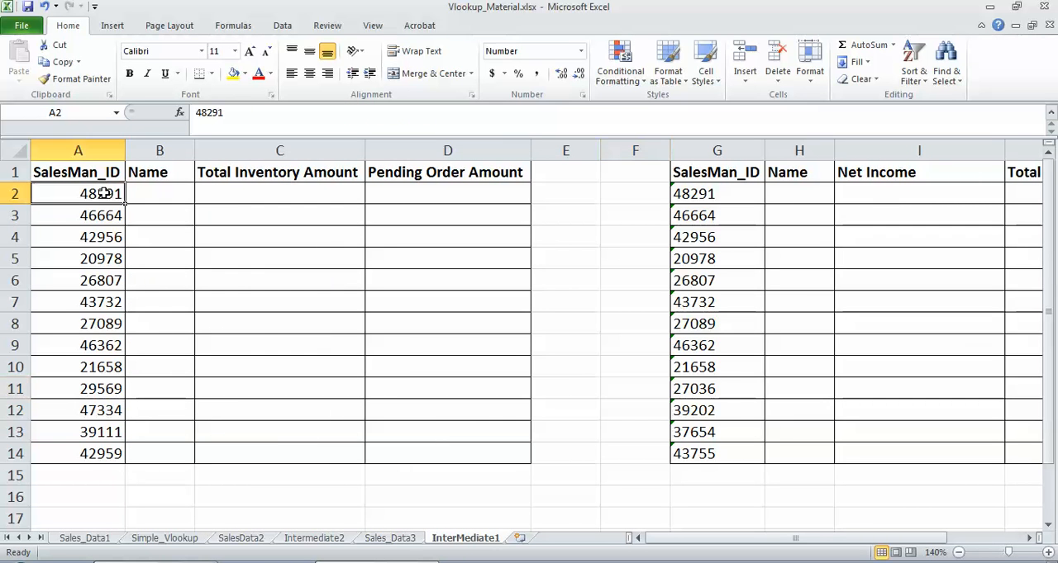
click(395, 538)
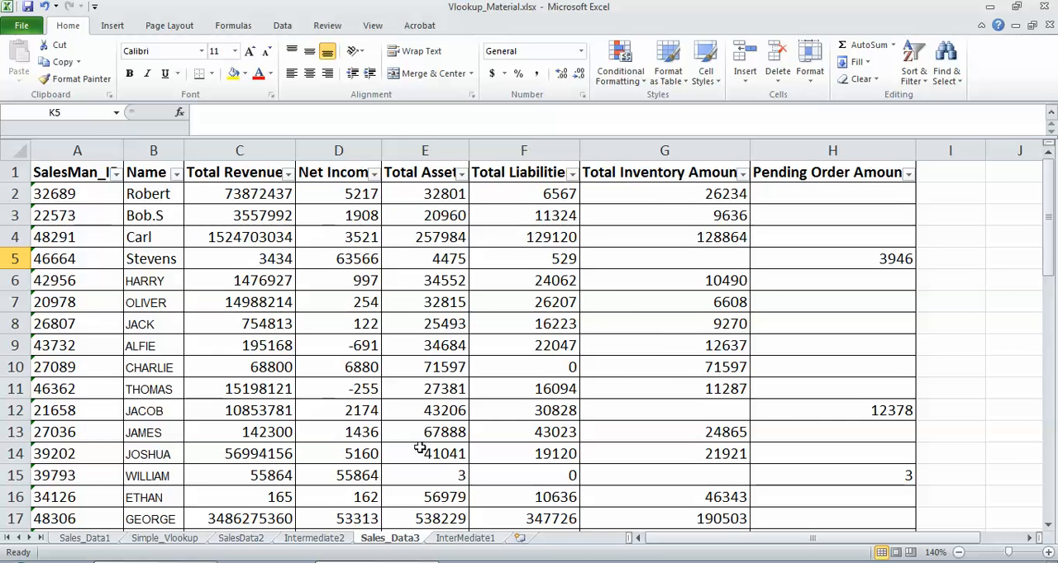
click(450, 530)
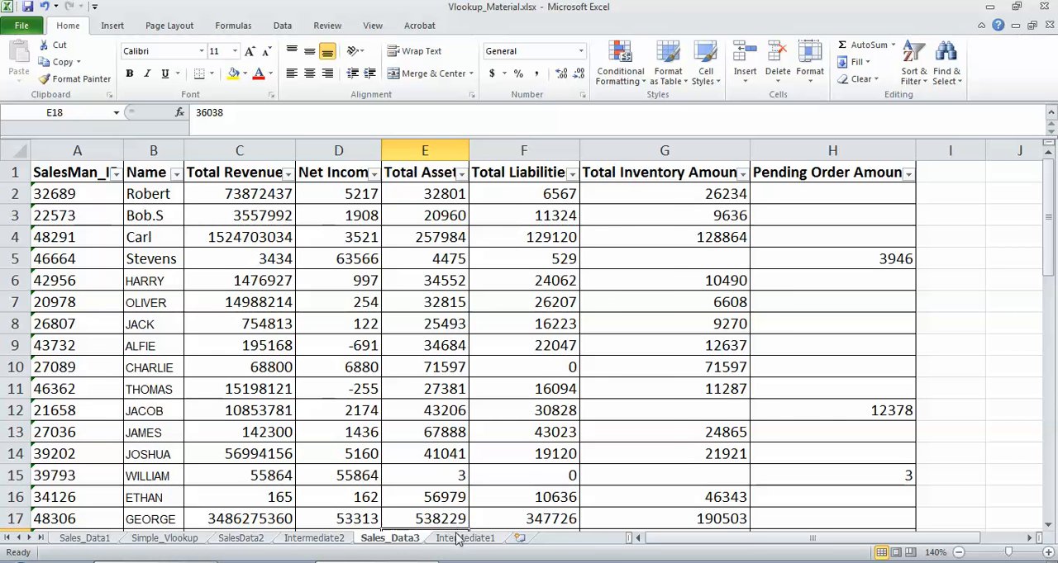
Step: Start a VLOOKUP formula in Name cell B2 of the InterMediate1 sheet with A2 as the lookup value
click(461, 538)
click(158, 200)
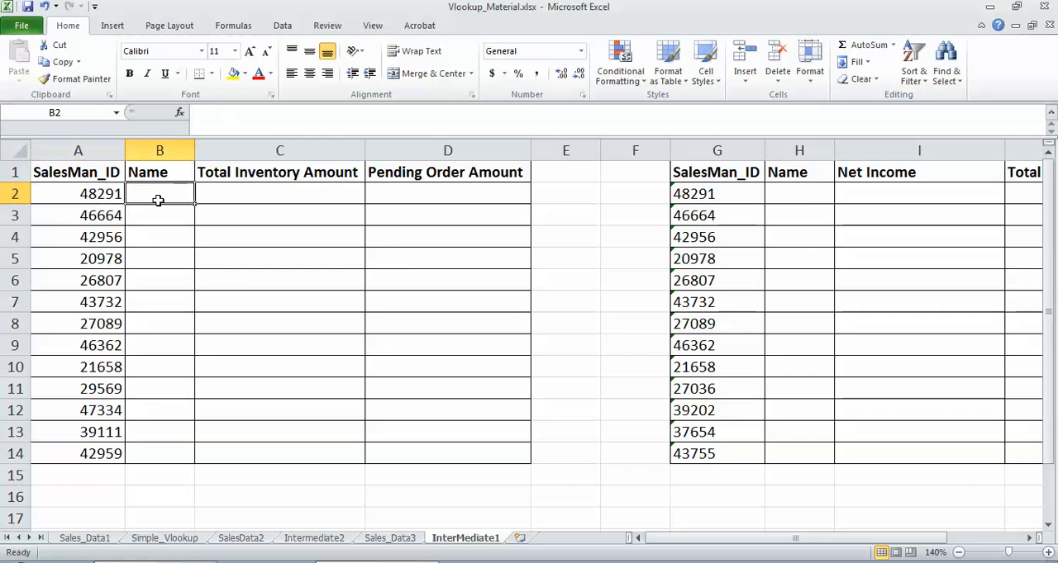
text(=VLOOKUP()
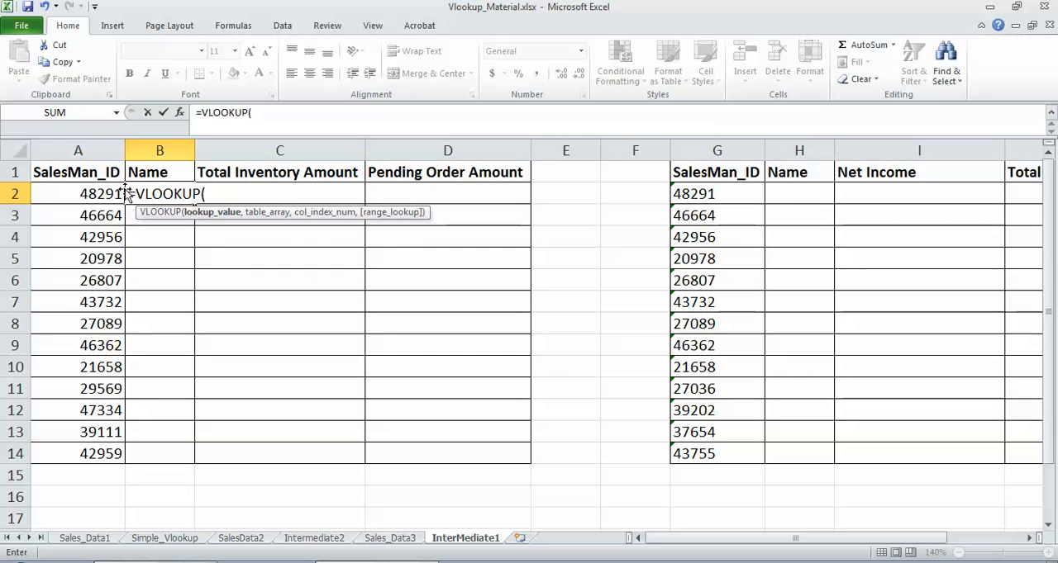
click(99, 194)
text(,)
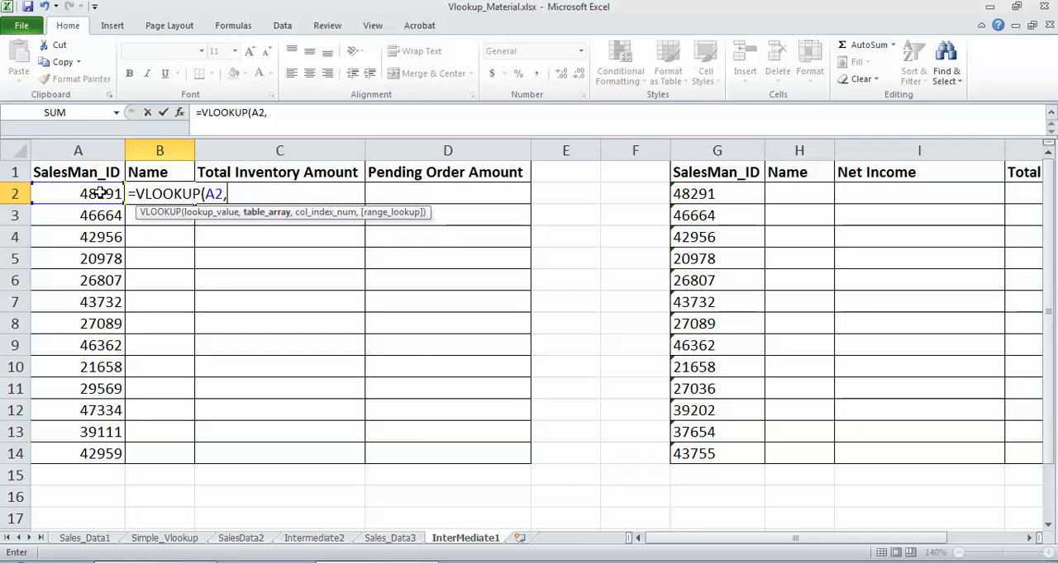
Step: Set the formula's table array to the absolute range $A$2:$B$52 on the Sales_Data3 sheet
click(388, 539)
click(59, 194)
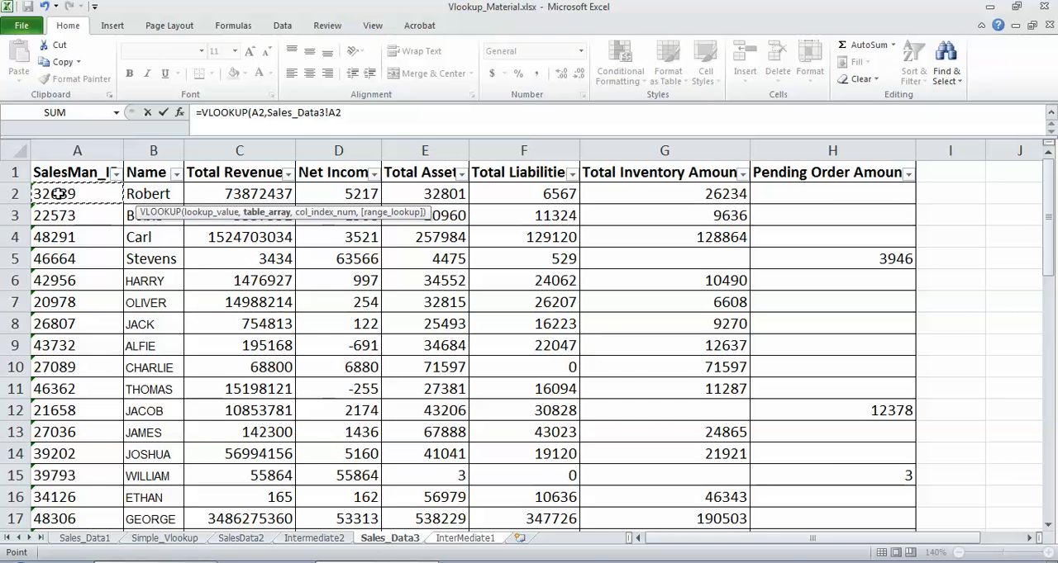
key(shift+Right)
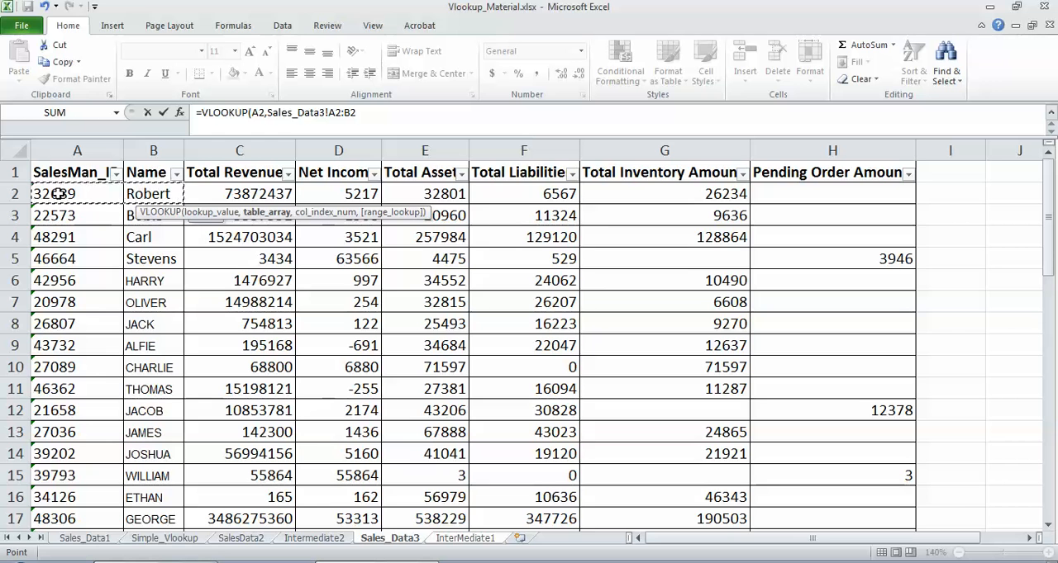
key(ctrl+shift+Down)
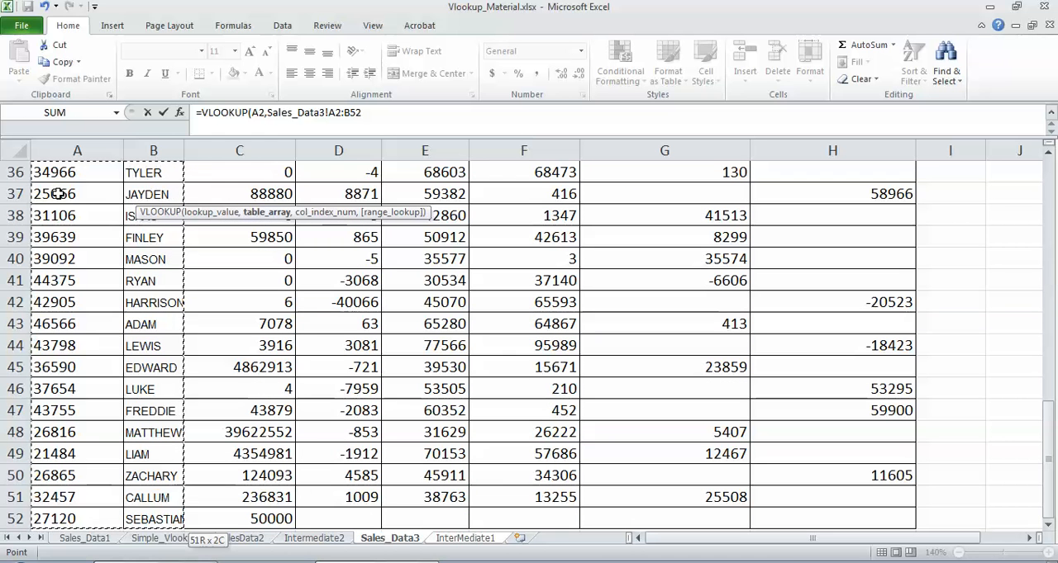
key(F4)
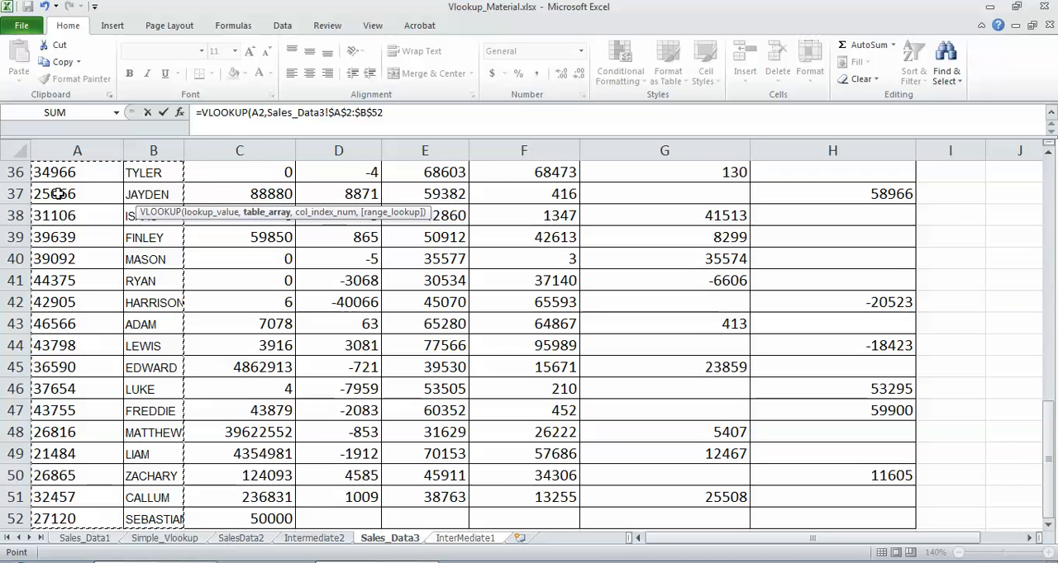
Step: Complete the VLOOKUP in Name cell B2 of InterMediate1 with column index 2 and FALSE for an exact match
text(,)
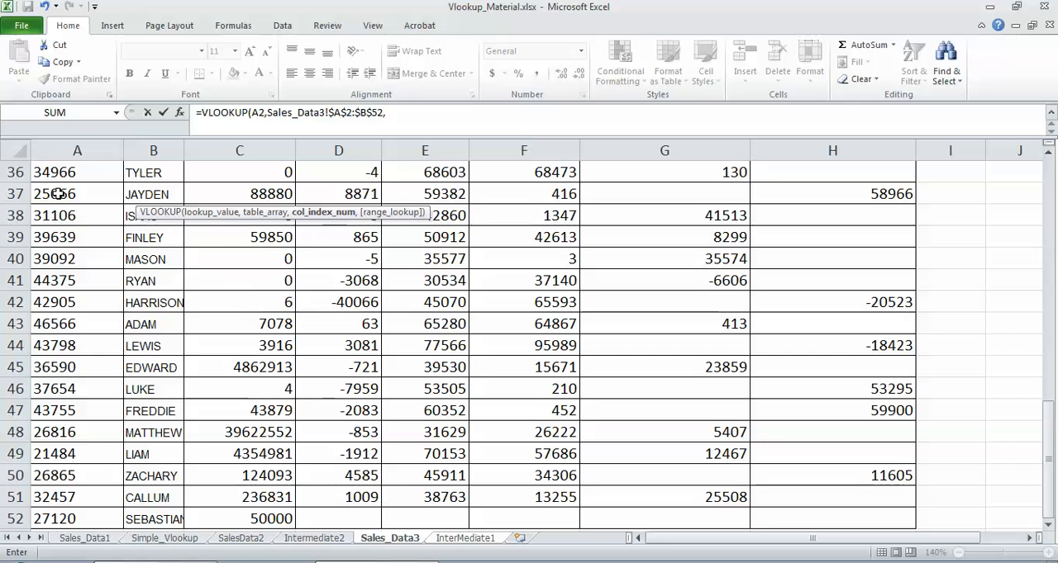
text(2,)
text(FALSE))
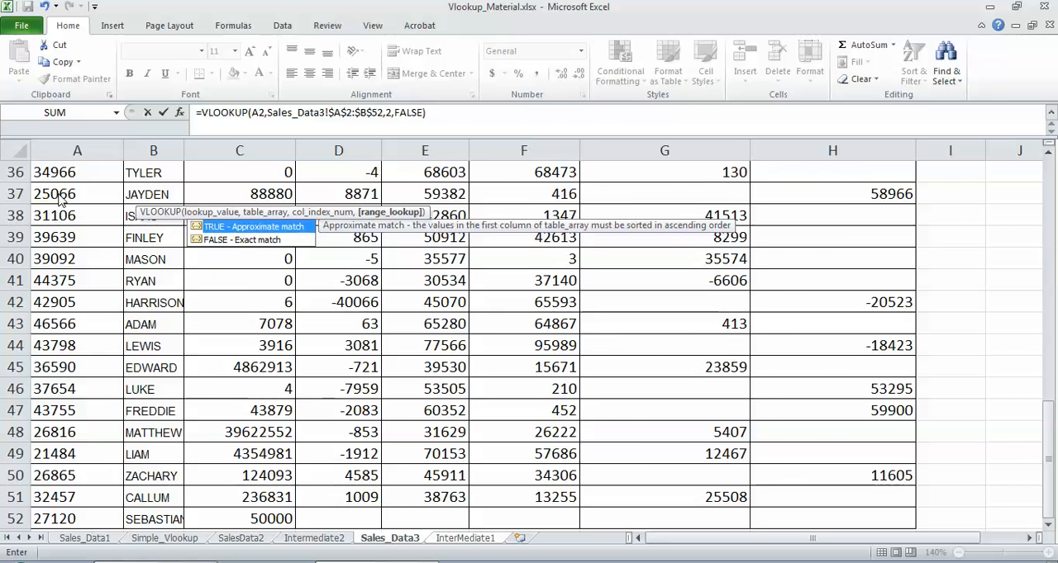
key(Return)
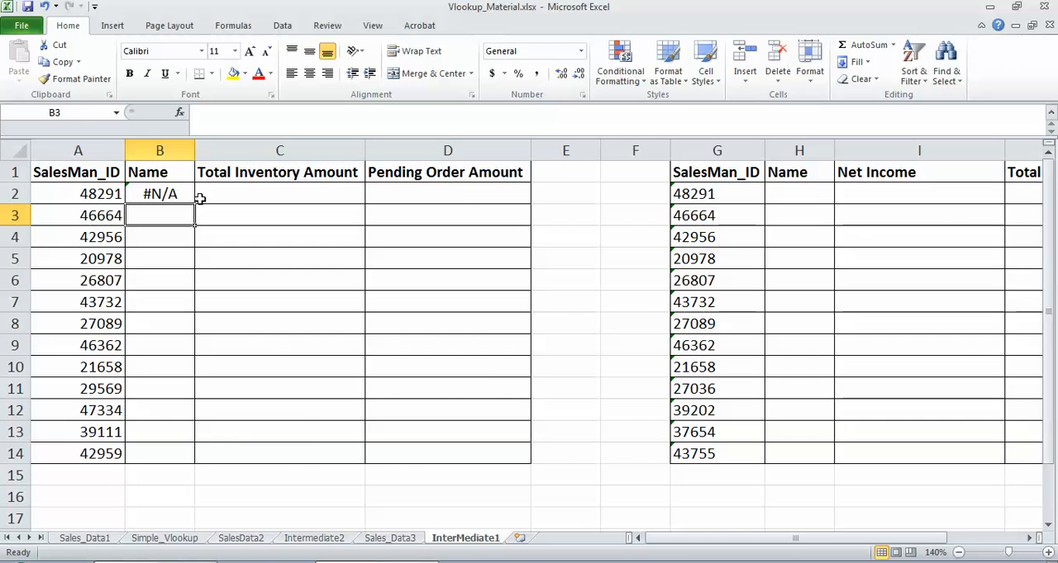
click(159, 194)
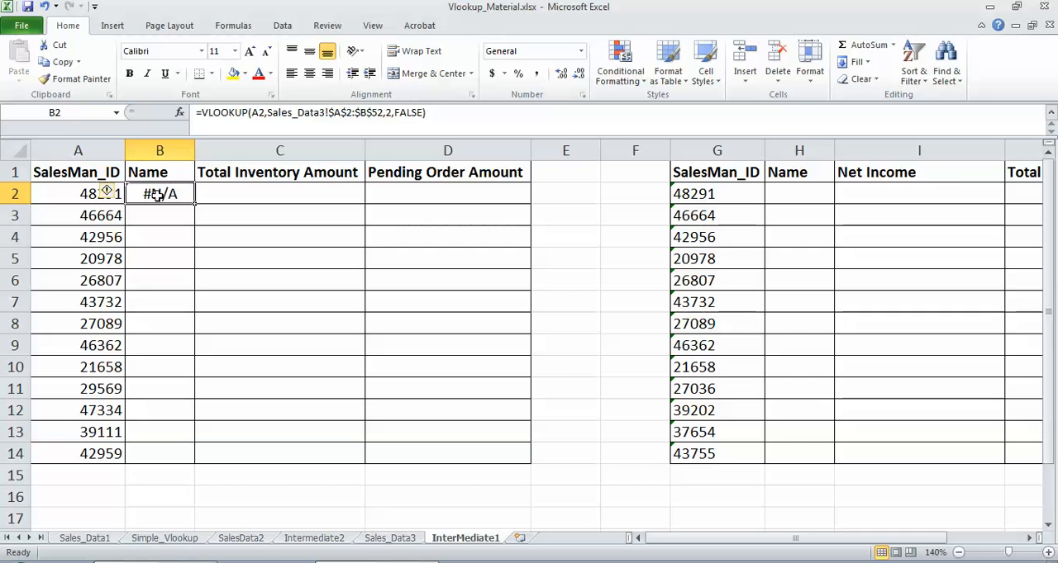
Step: Filter Sales_Data3's SalesMan_ID column by the ID from InterMediate1's cell A2, and inspect how the matching ID is stored
click(80, 193)
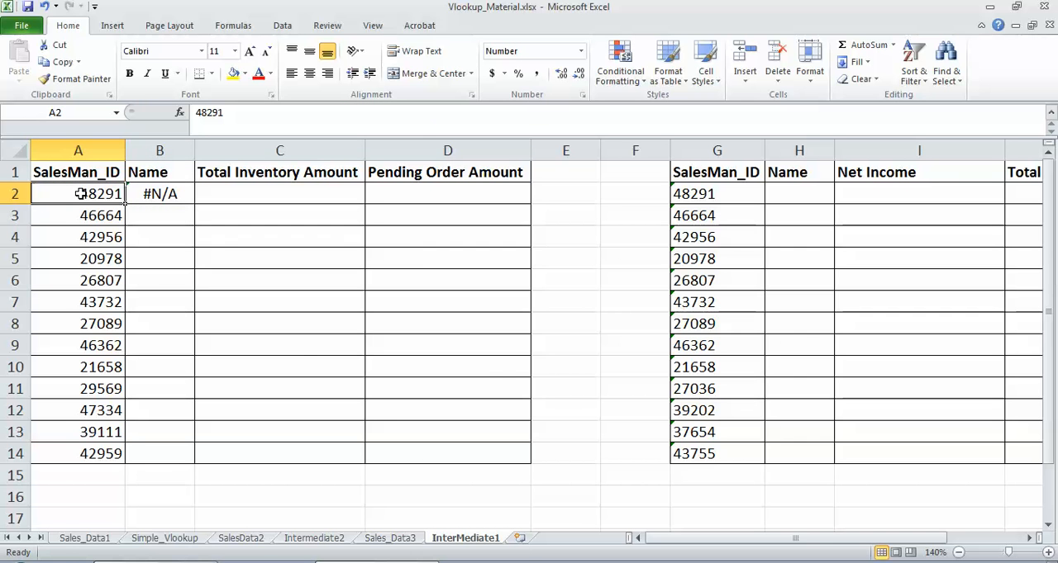
key(ctrl+c)
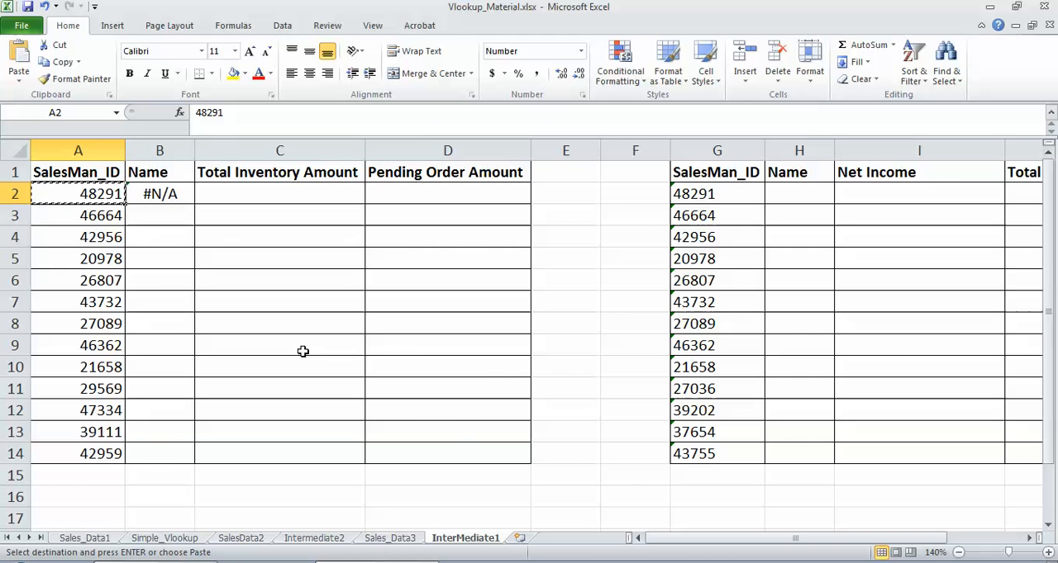
click(385, 538)
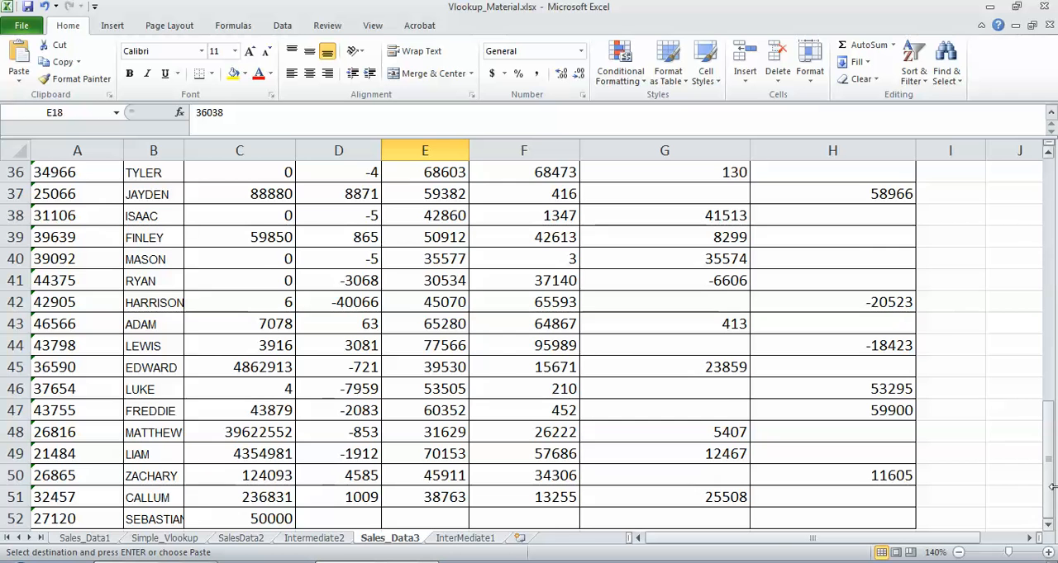
drag(1048, 446, 1044, 196)
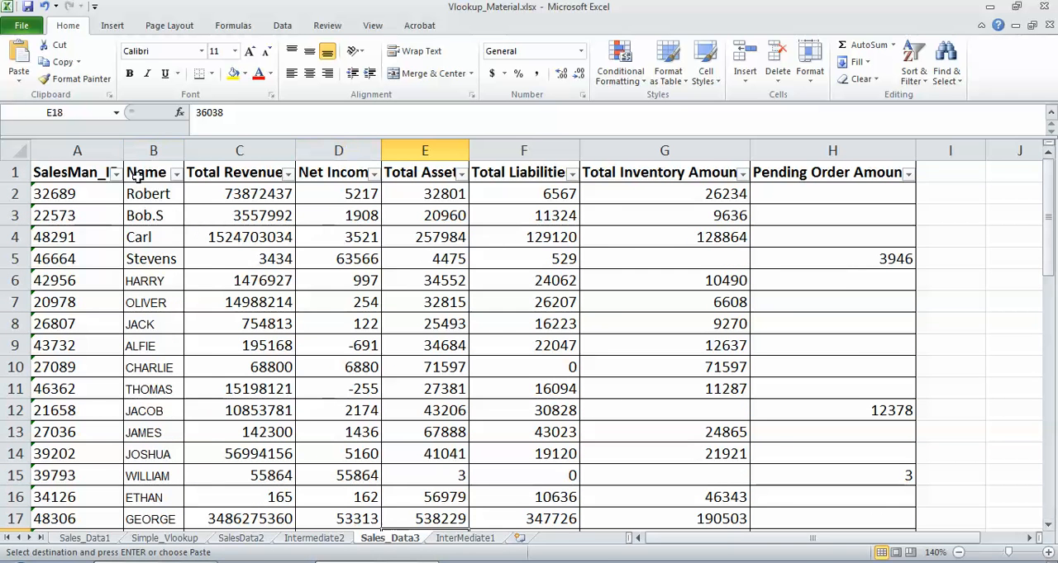
click(116, 173)
click(80, 299)
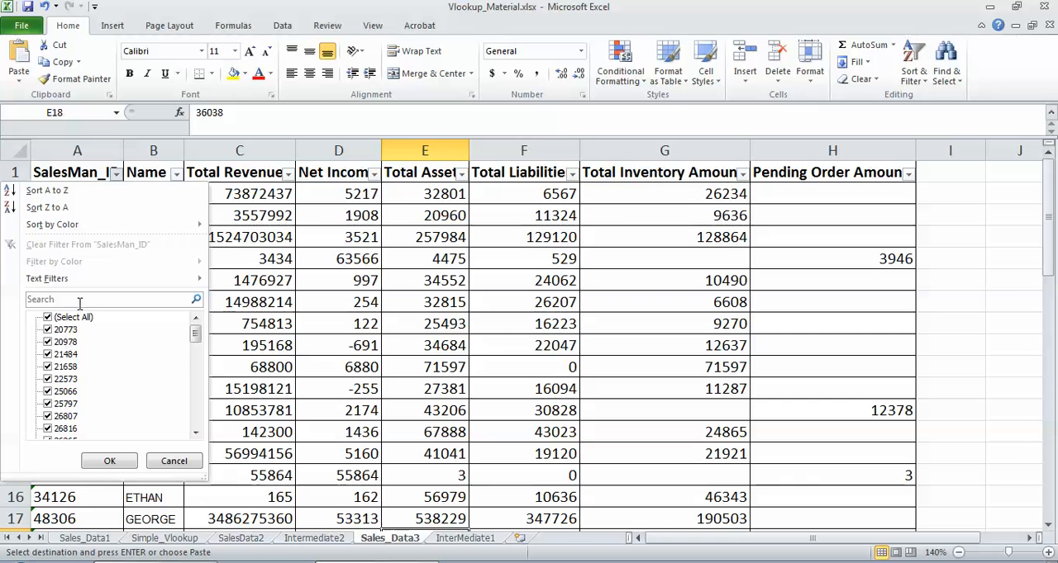
text(48291)
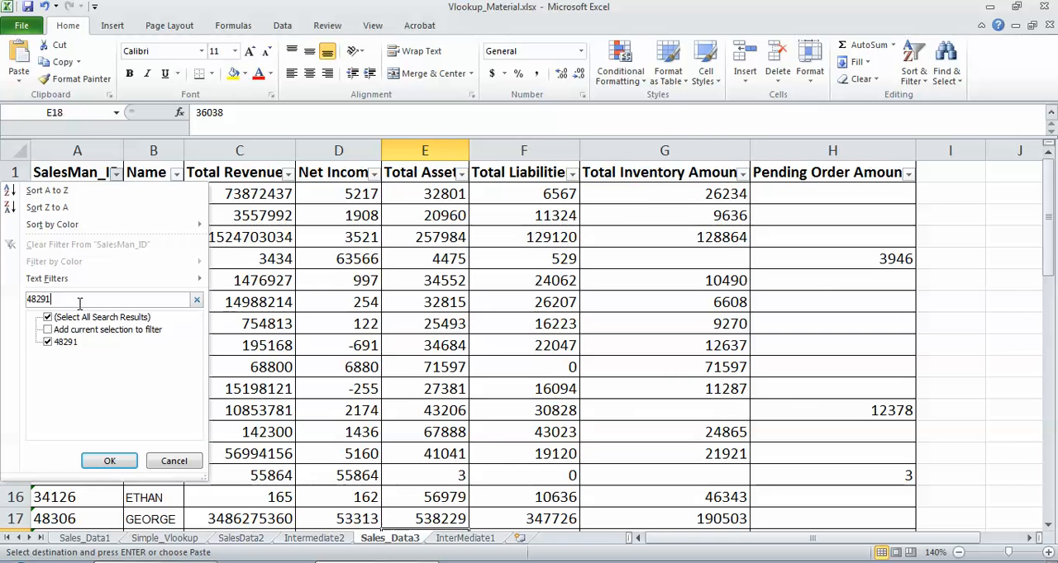
click(109, 461)
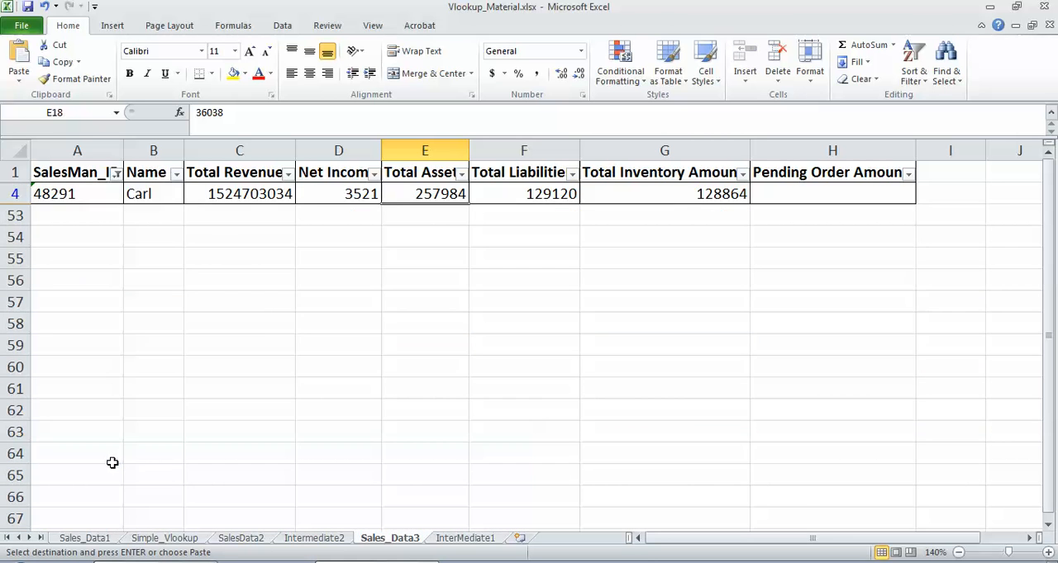
click(46, 198)
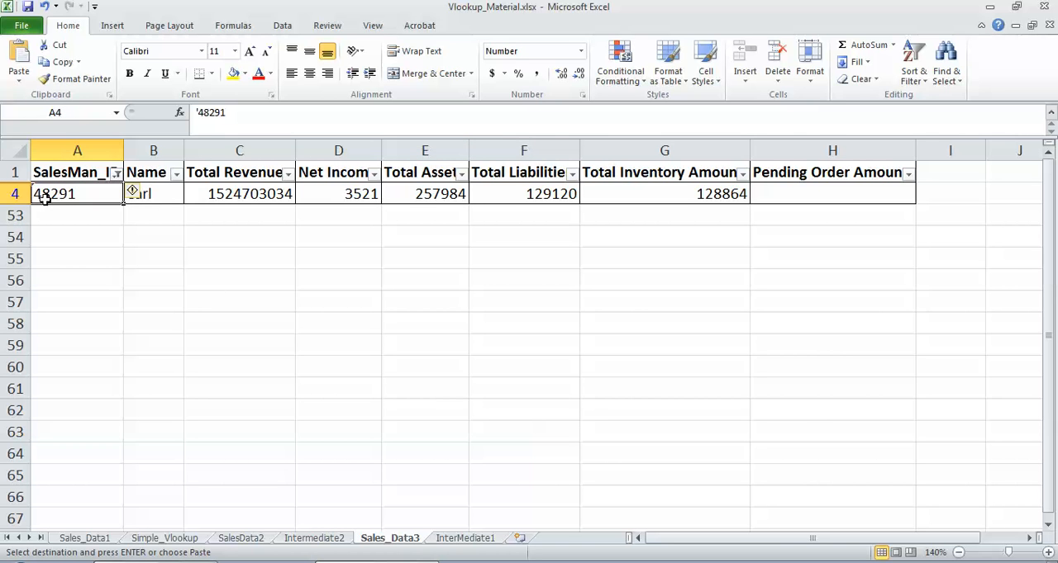
Step: Convert the lookup value in InterMediate1's B2 formula to text by replacing A2 with TEXT(A2,0)
click(467, 538)
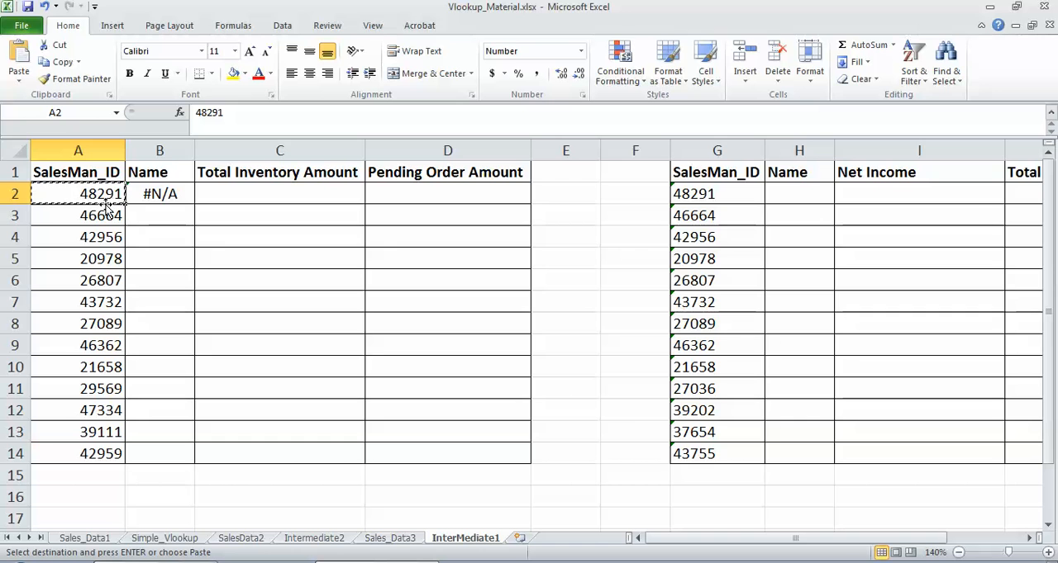
click(160, 195)
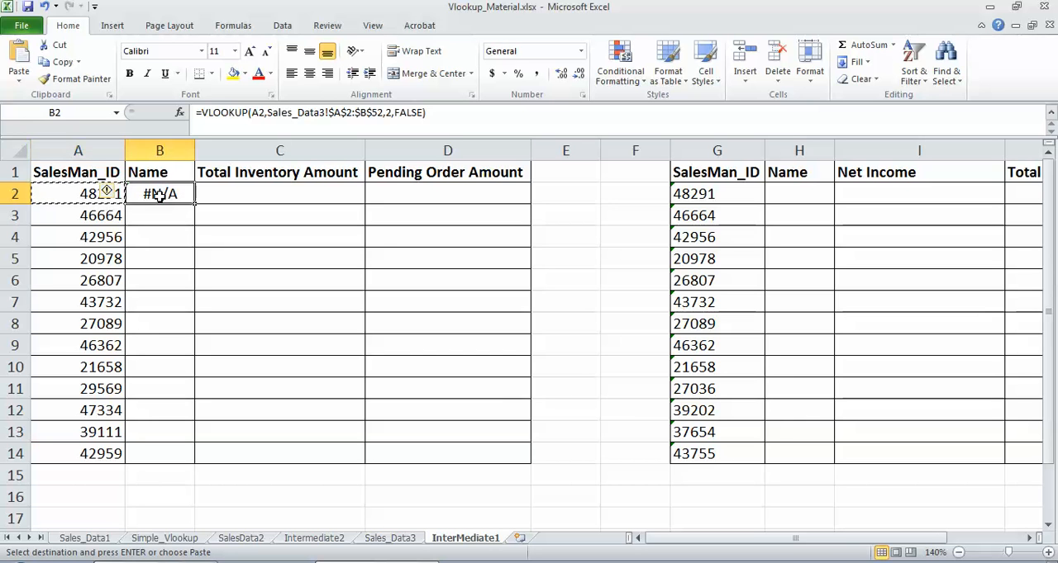
click(255, 114)
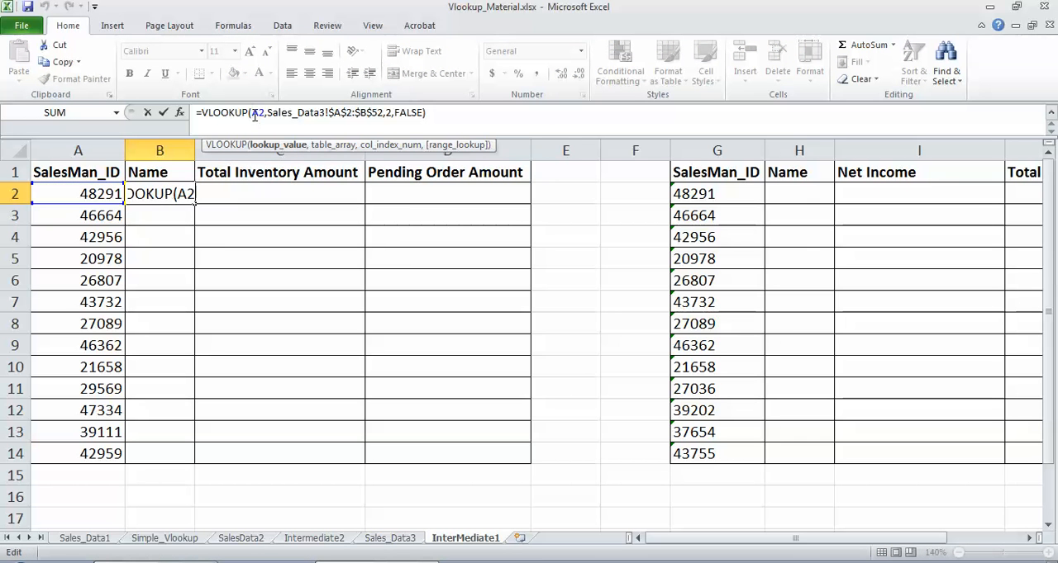
text(TEXT()
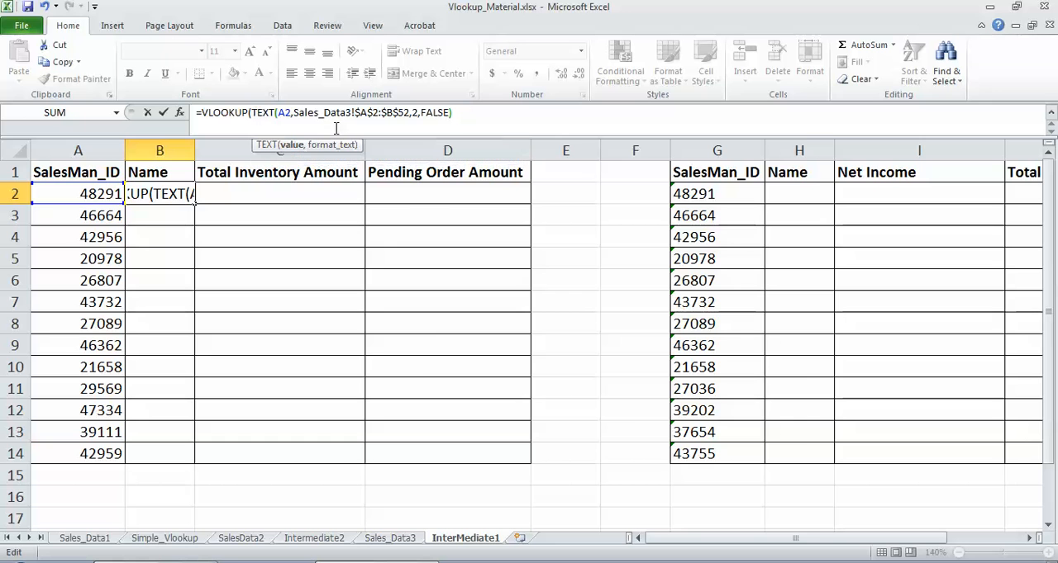
drag(278, 113, 292, 114)
click(293, 113)
text(,)
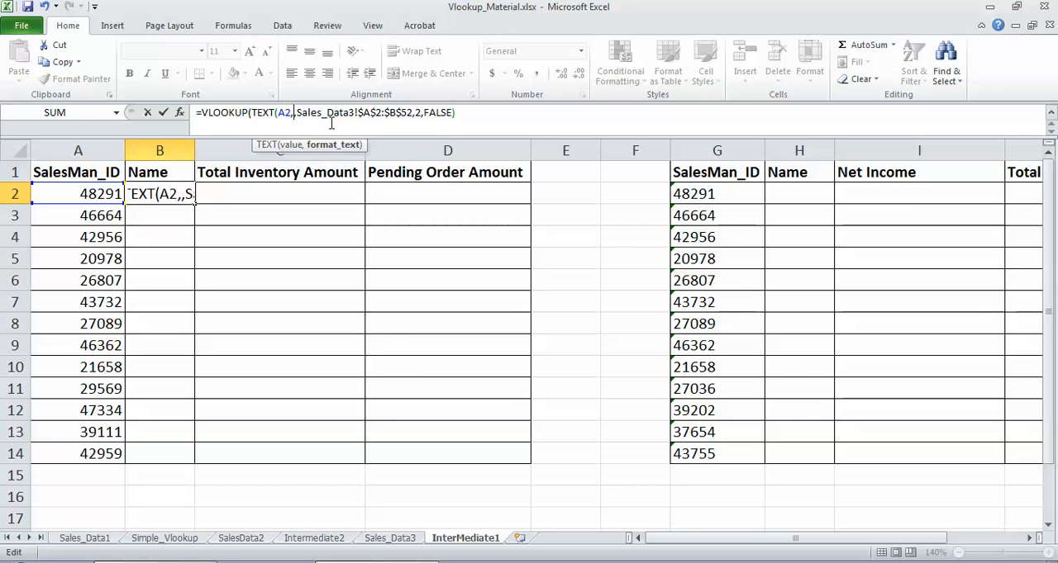
text(0))
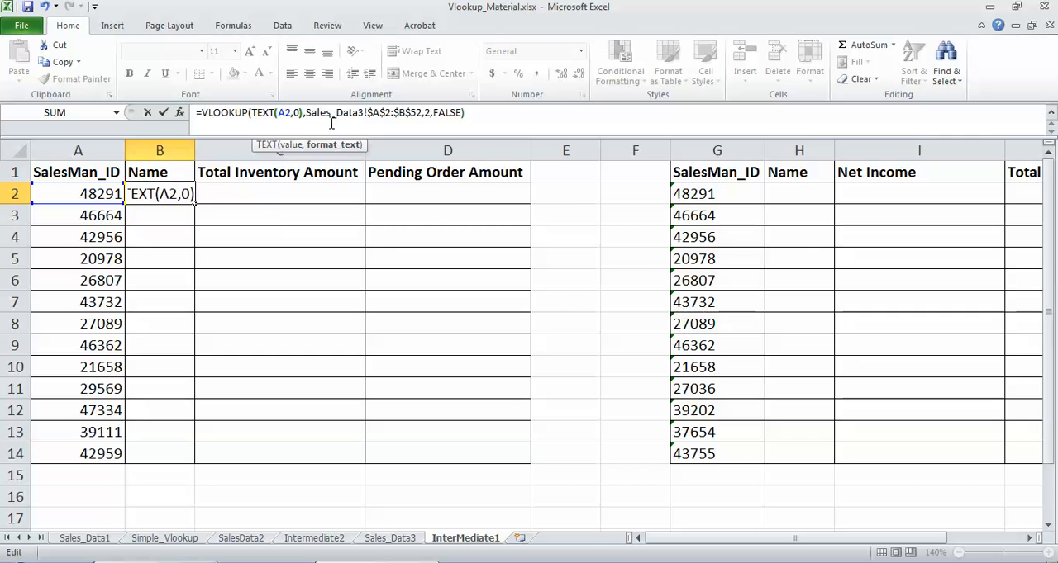
key(Return)
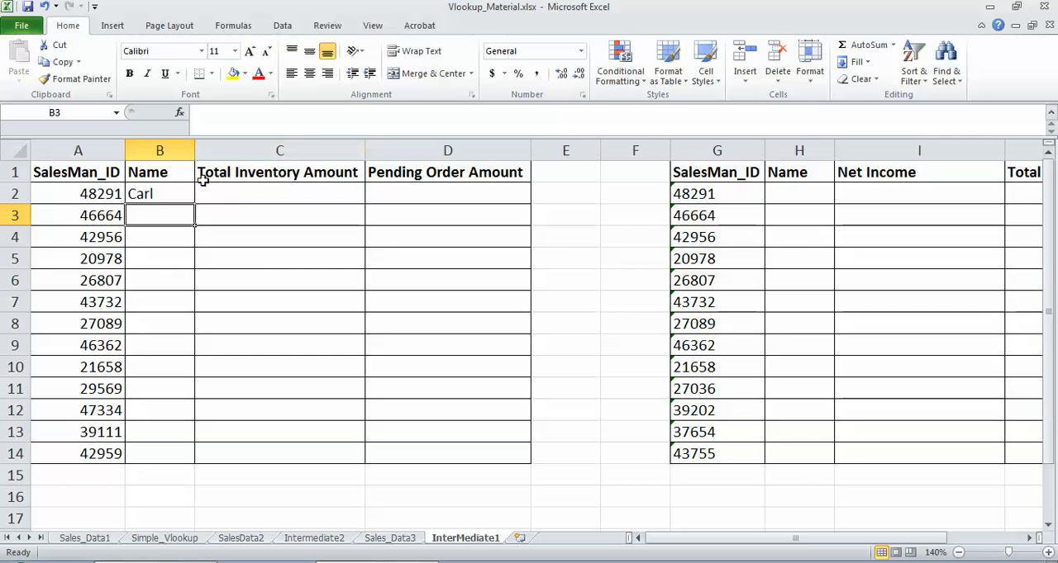
Step: Enter the formula =TEXT(A2,0) in cell B16 below the table to demonstrate the text conversion
click(165, 496)
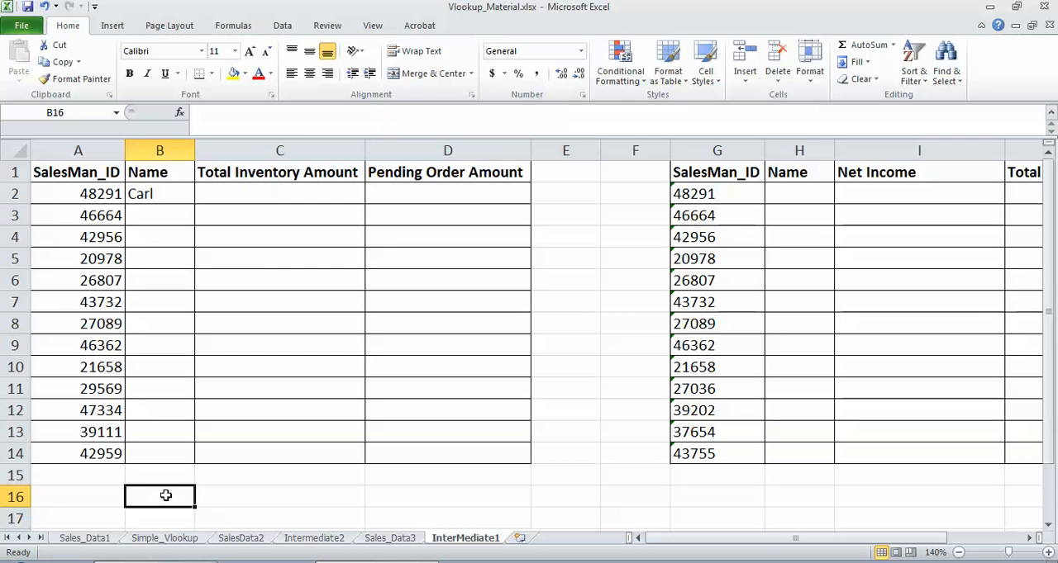
text(=TEXT)
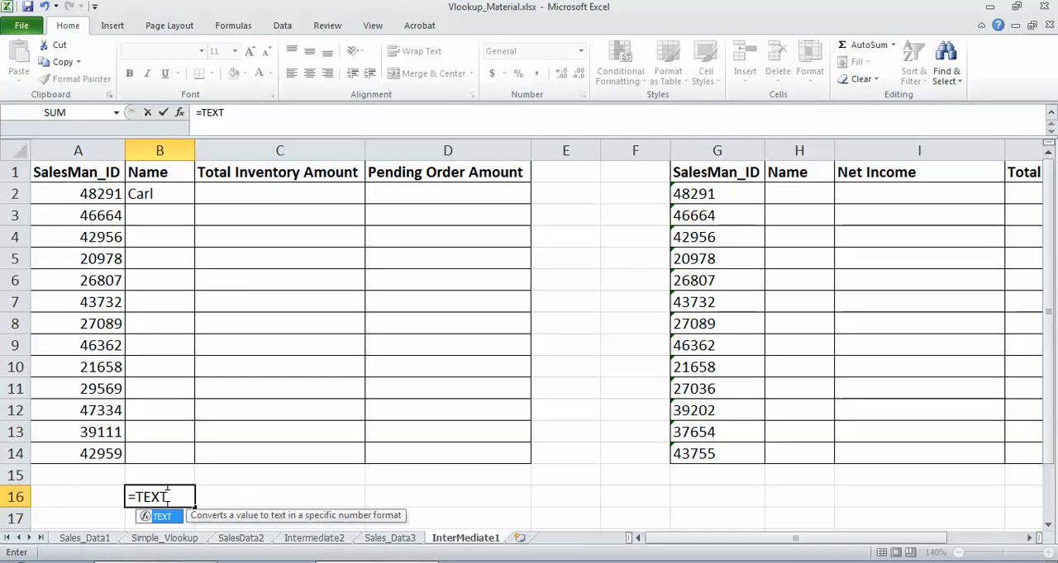
text(()
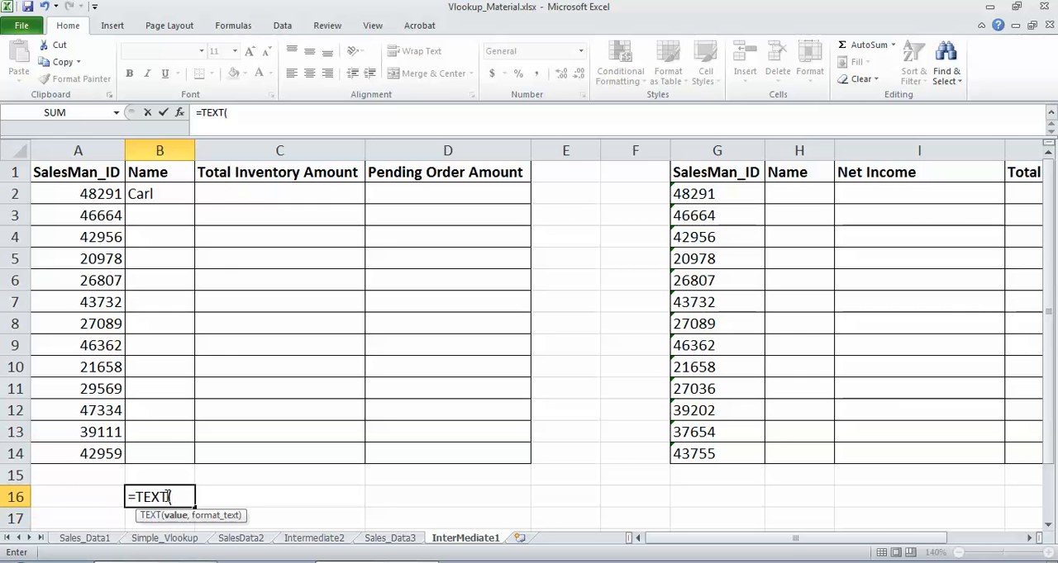
click(97, 195)
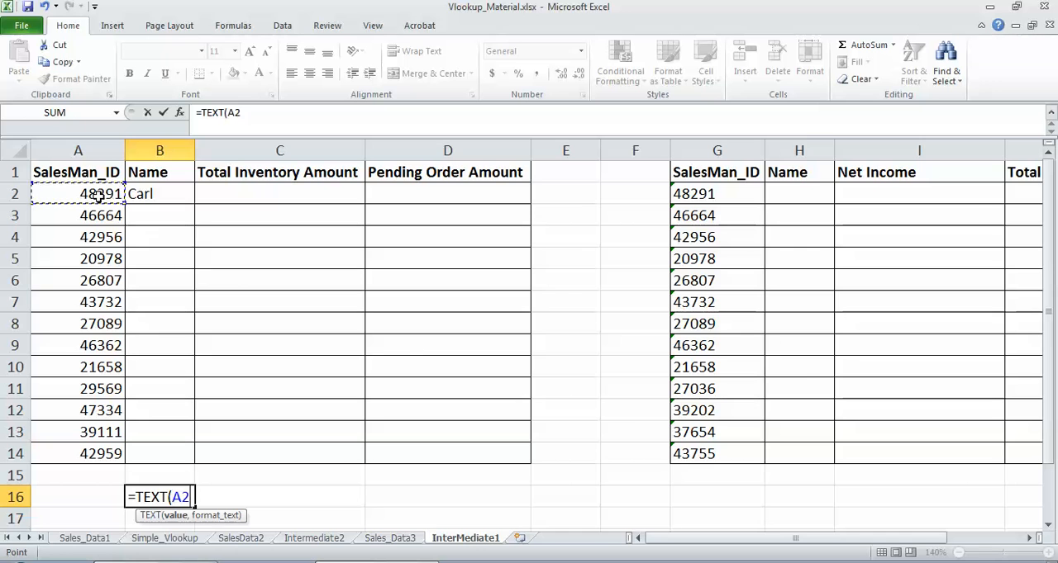
text(,)
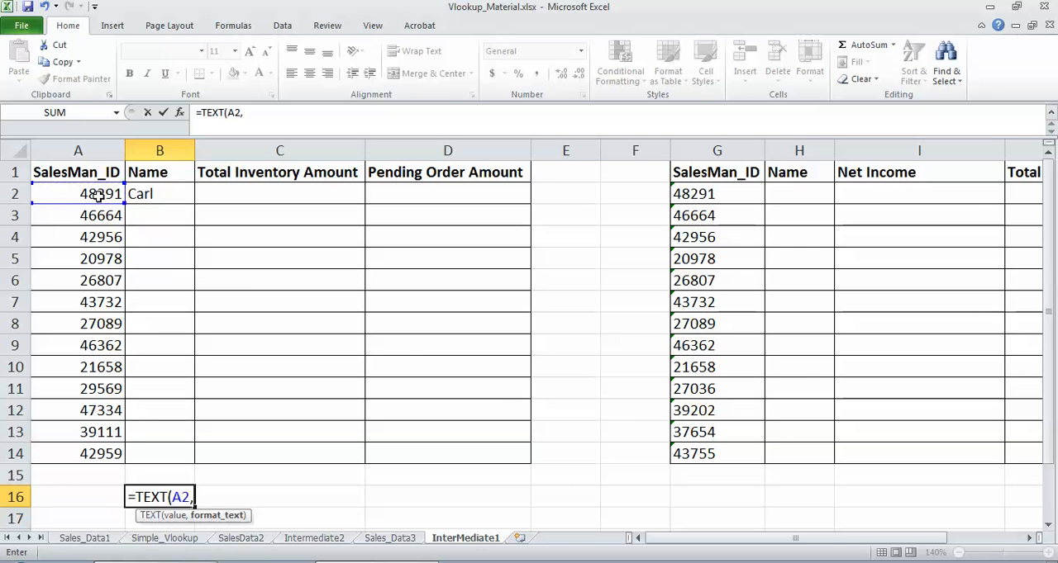
text(0))
key(Return)
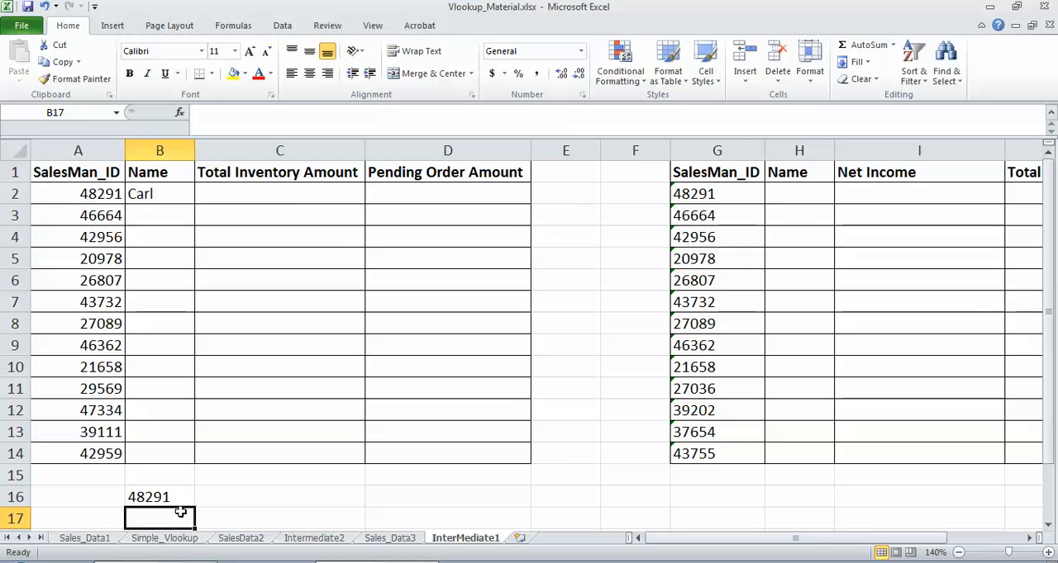
click(159, 488)
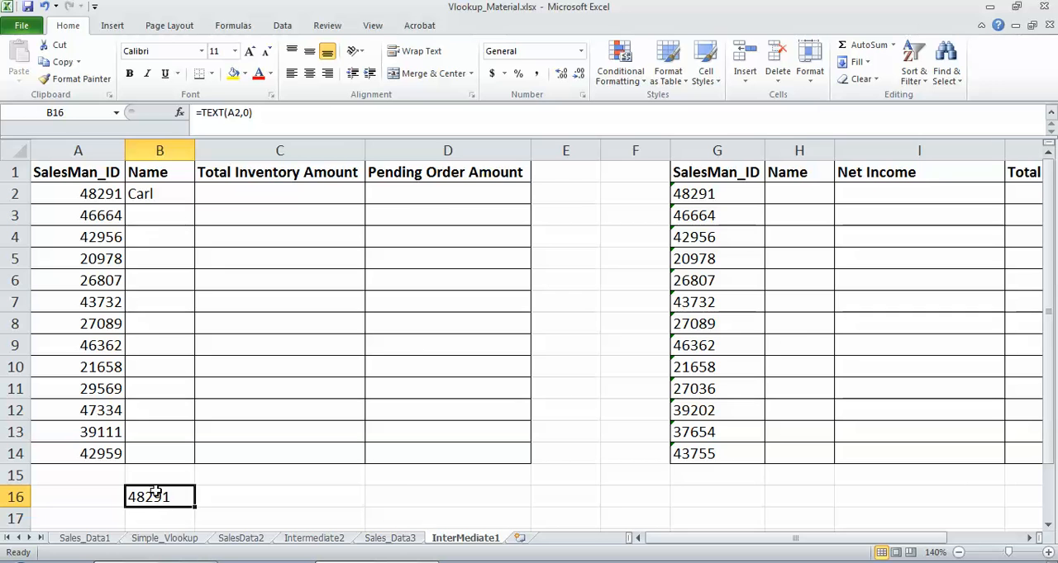
Step: Copy the Name formula from B2 to cells B3:B14
click(153, 193)
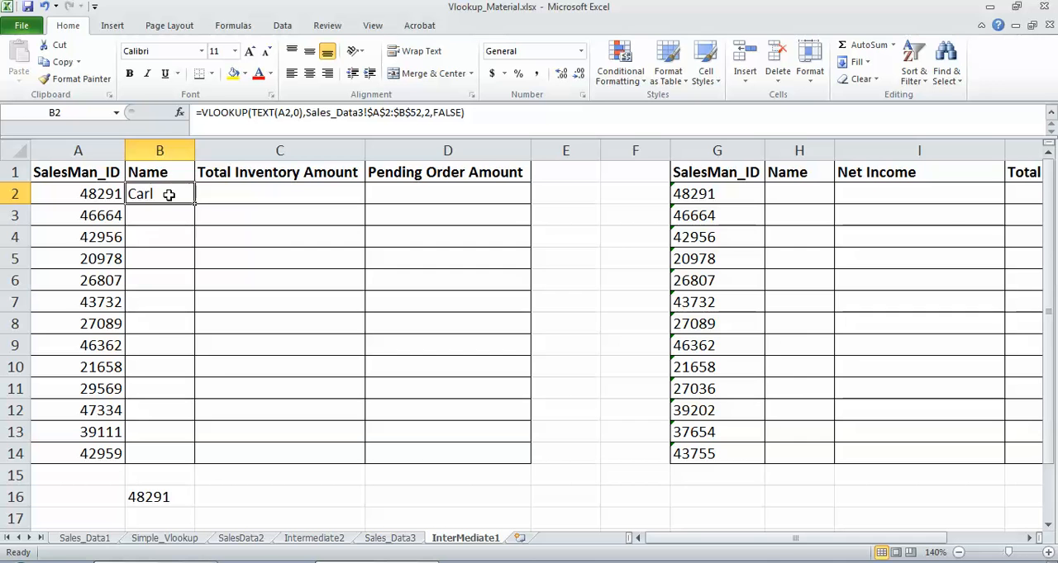
key(ctrl+c)
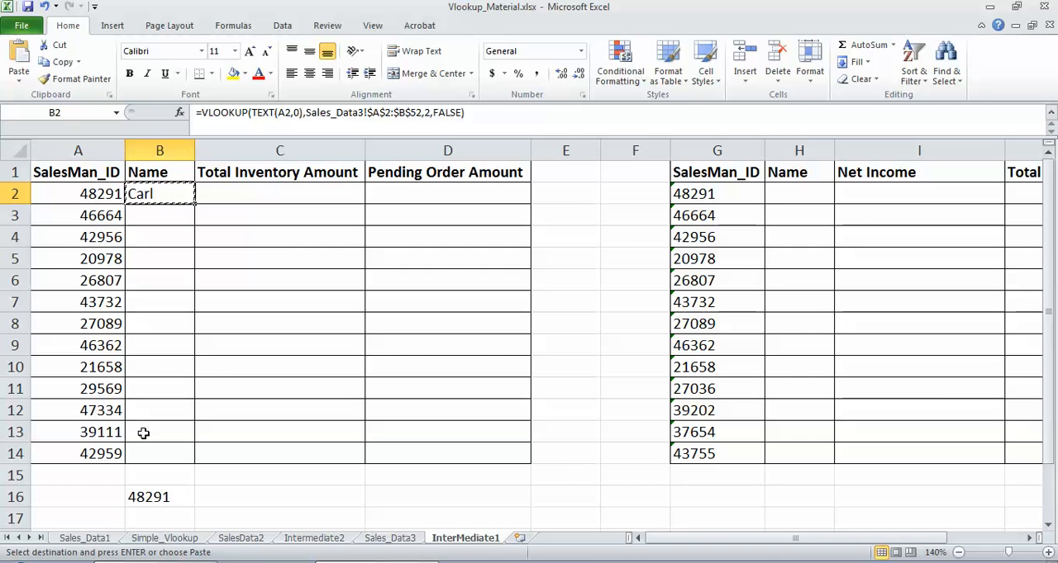
drag(160, 216, 153, 452)
key(ctrl+v)
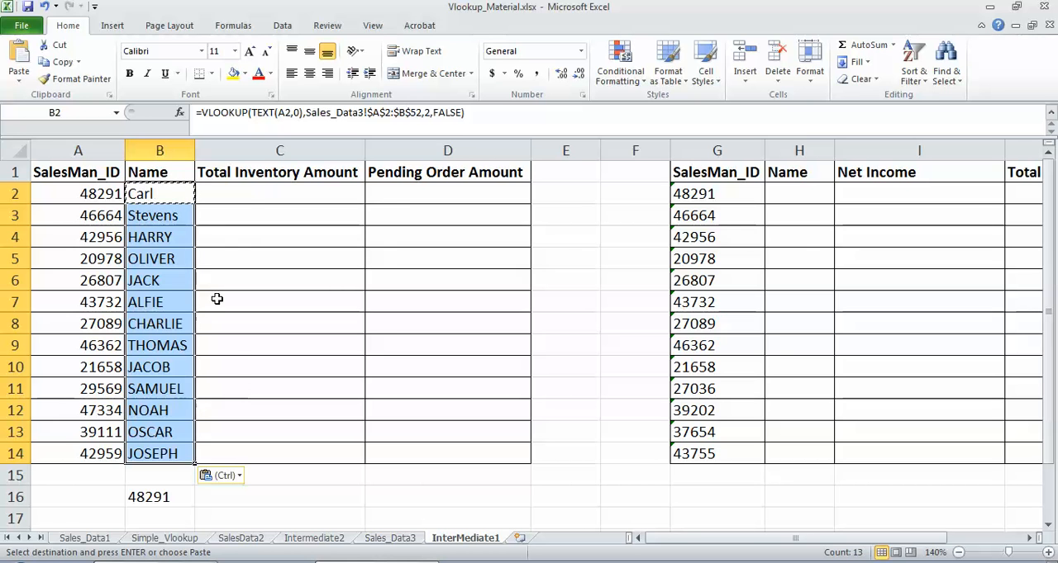
Step: Start a VLOOKUP formula in Total Inventory Amount cell C2 with TEXT(A2,0) as the lookup value
click(244, 195)
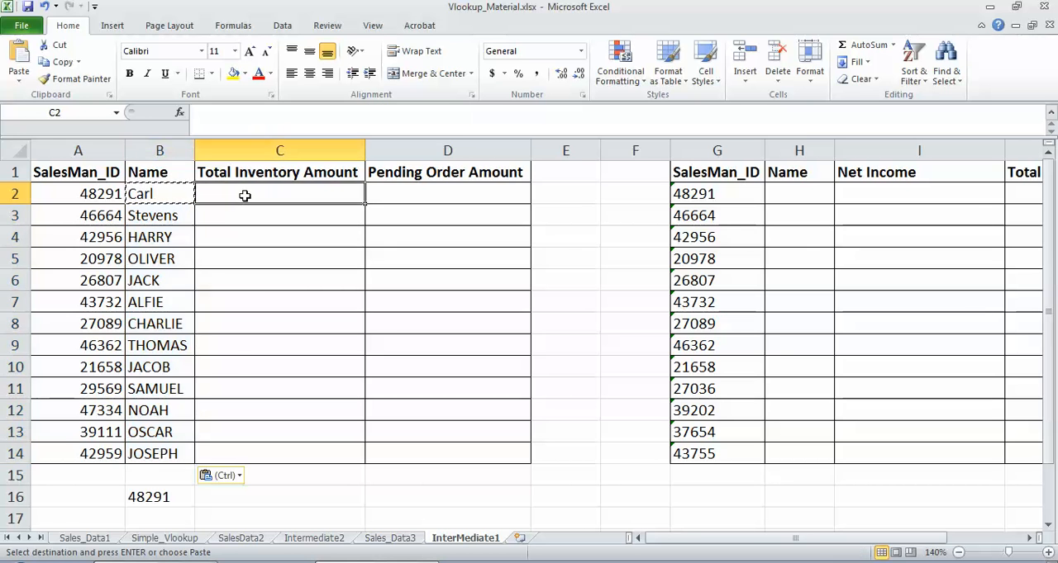
text(=VLOO)
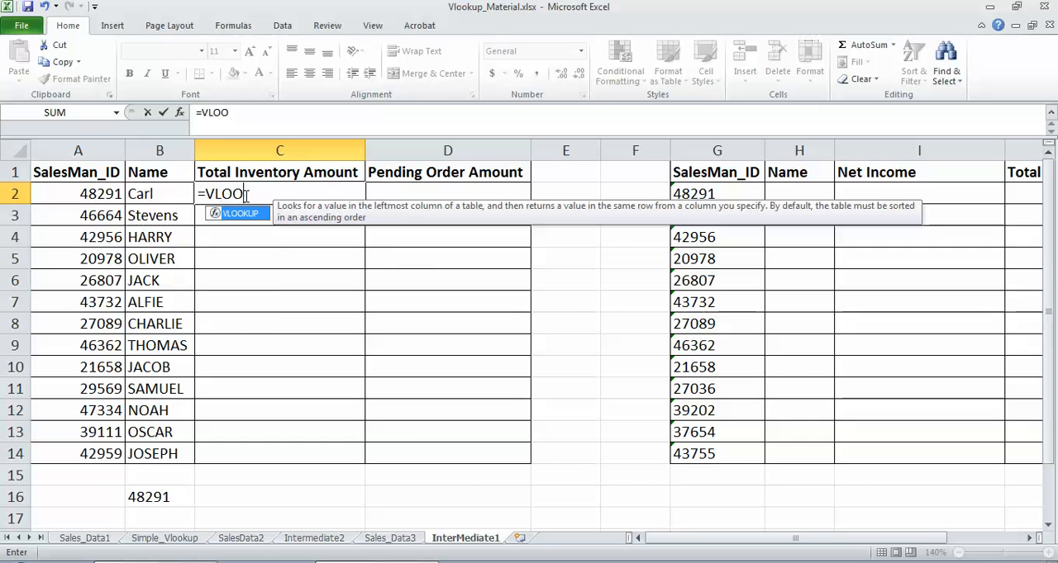
text(KUP(TE)
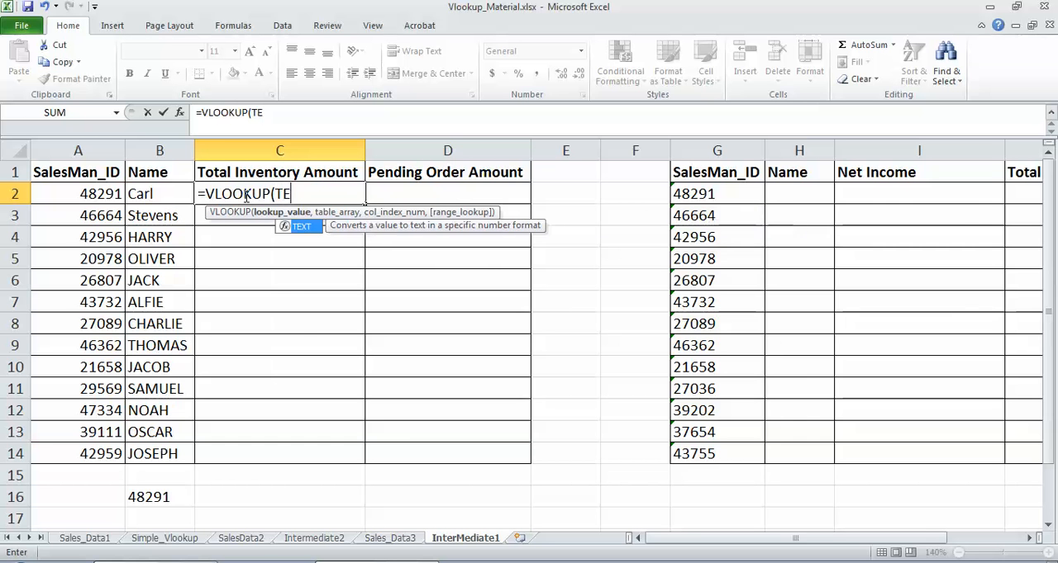
text(XT()
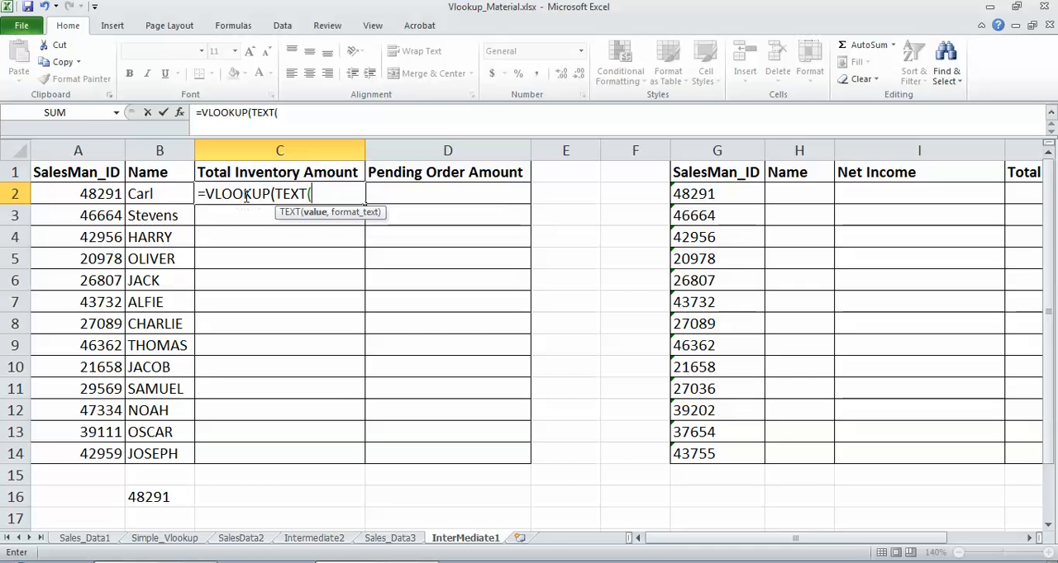
click(106, 194)
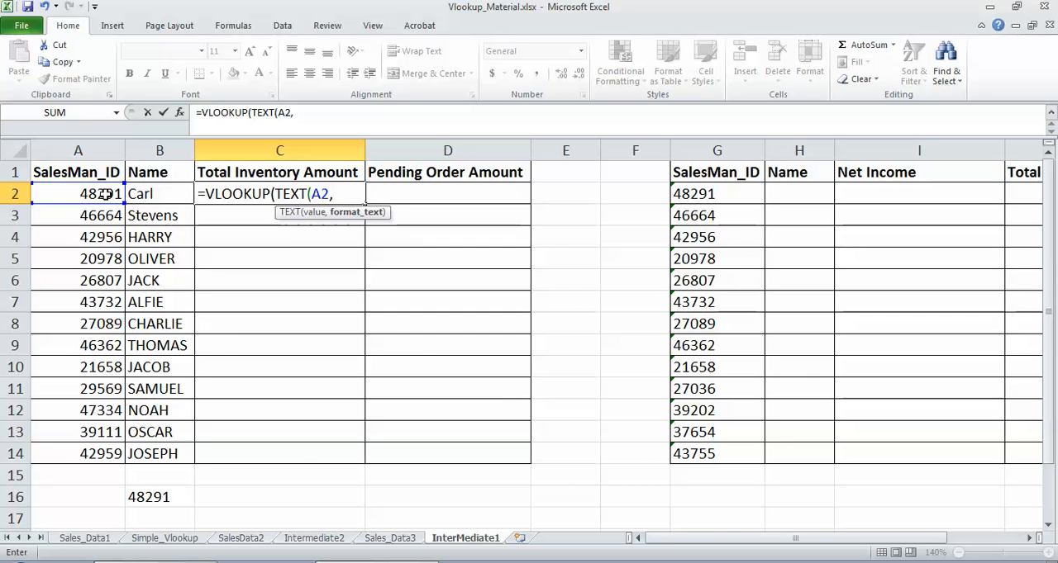
text(0))
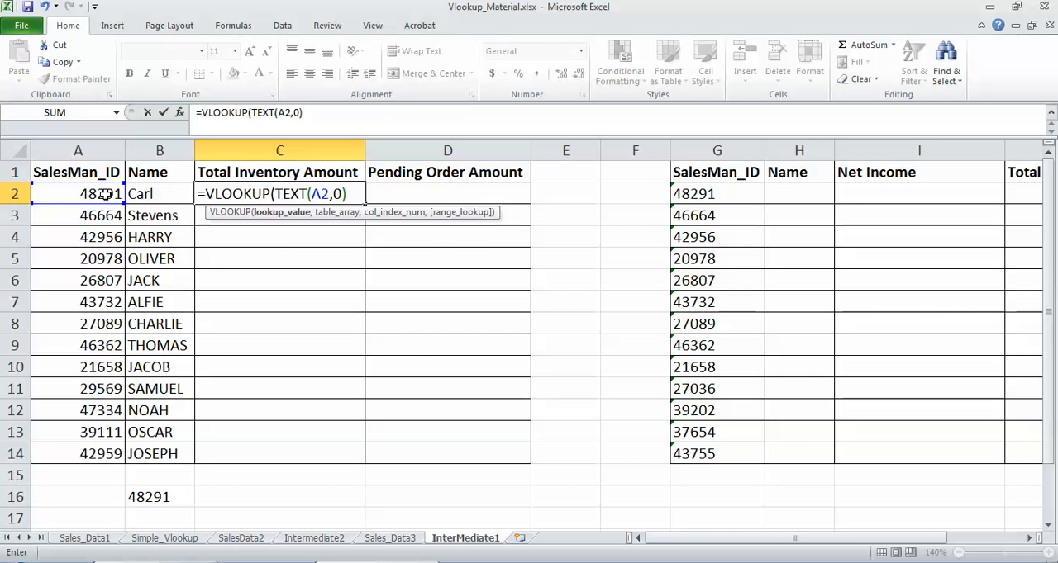
text(,)
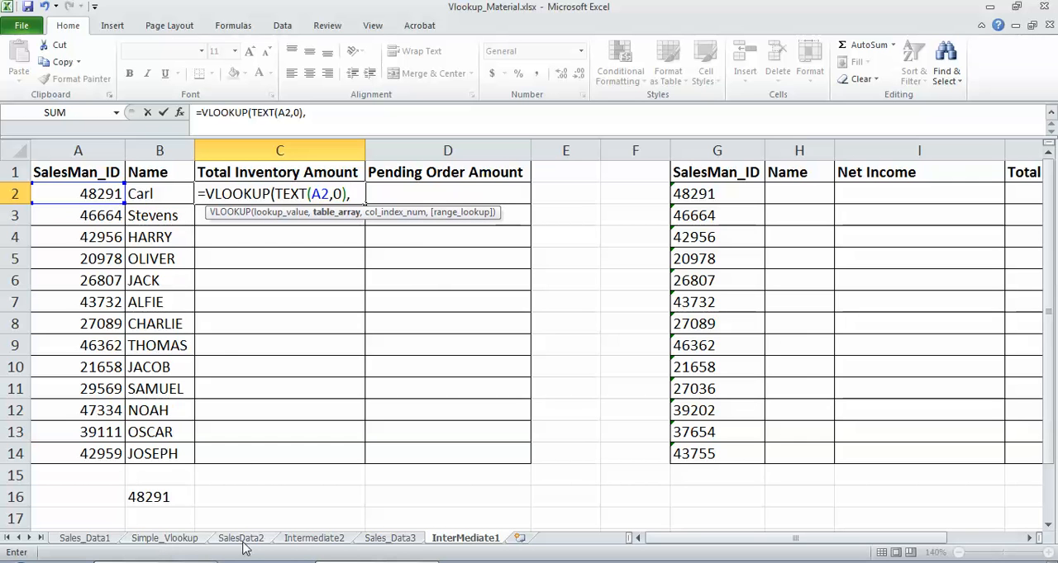
click(403, 542)
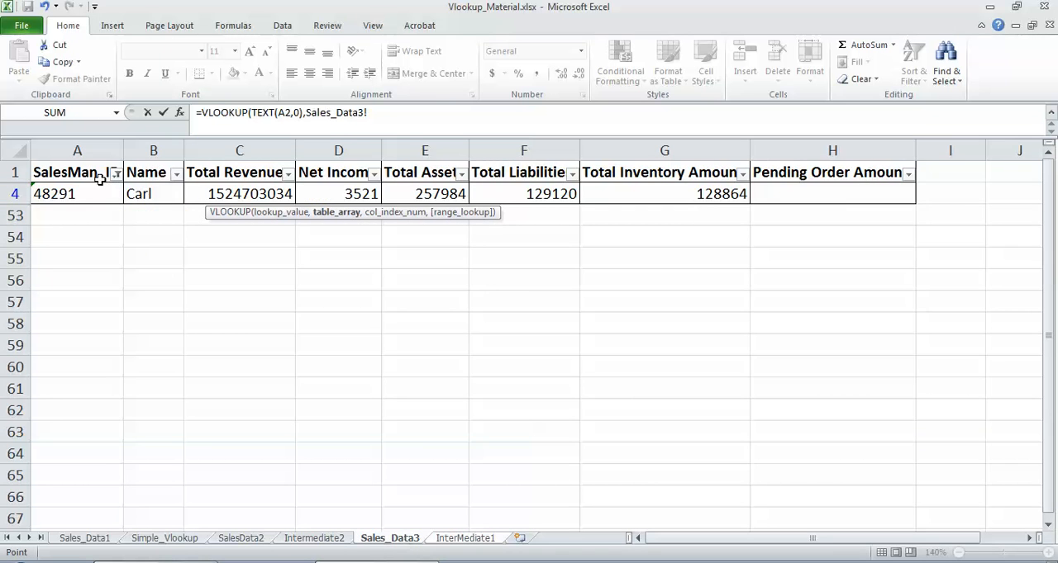
key(Return)
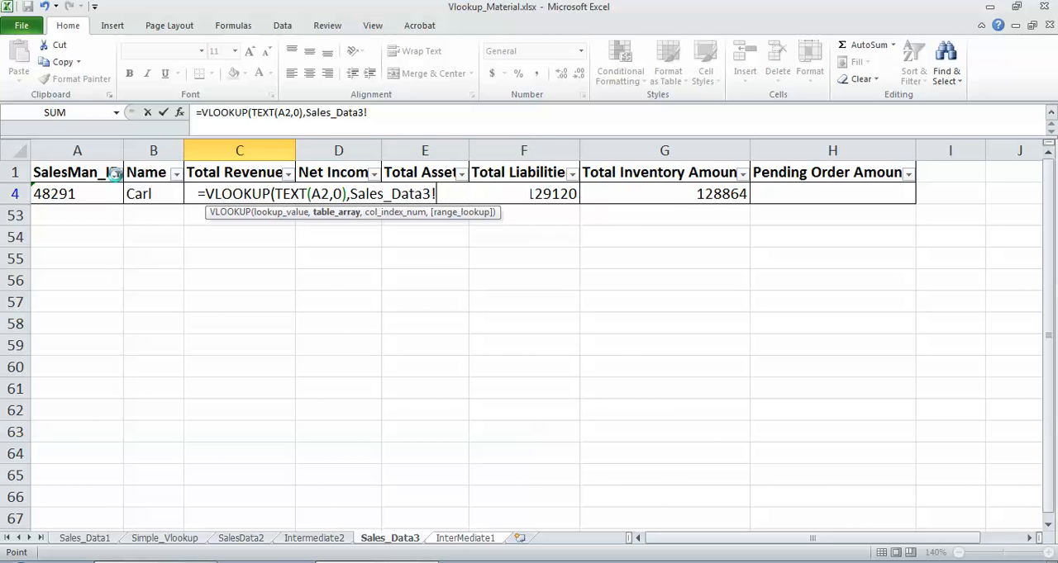
click(543, 328)
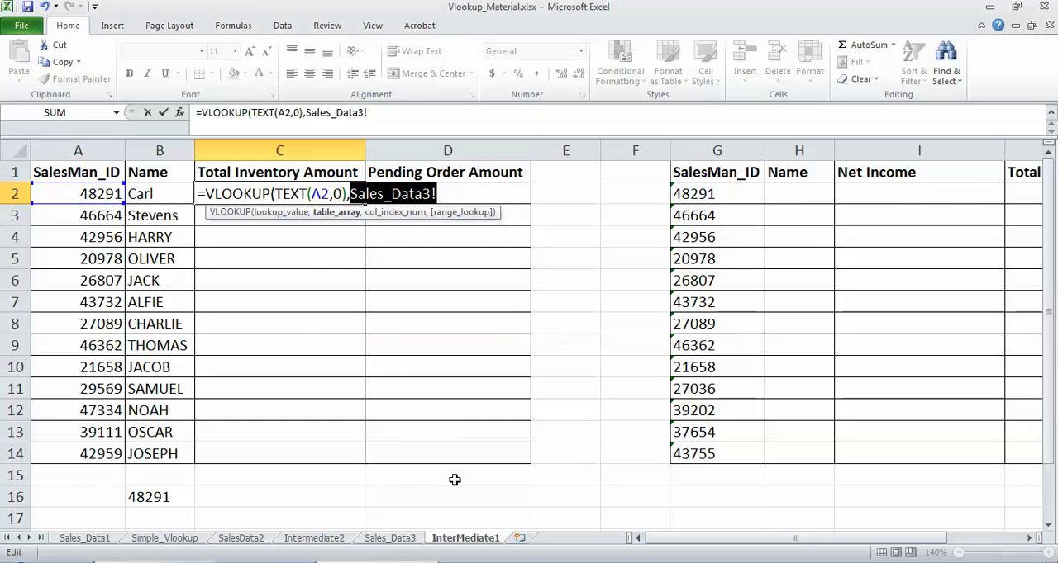
click(393, 539)
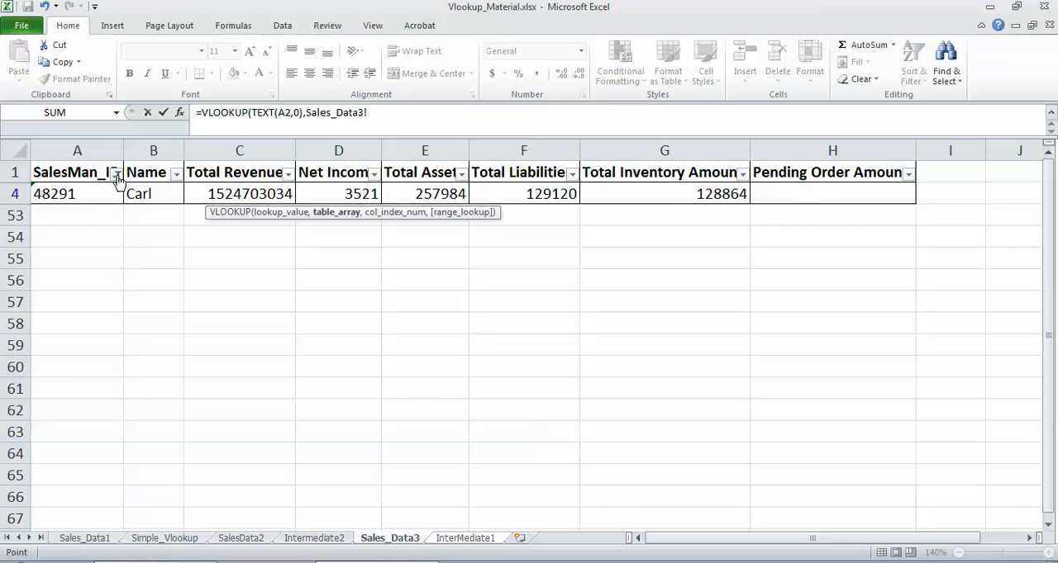
key(Return)
click(527, 328)
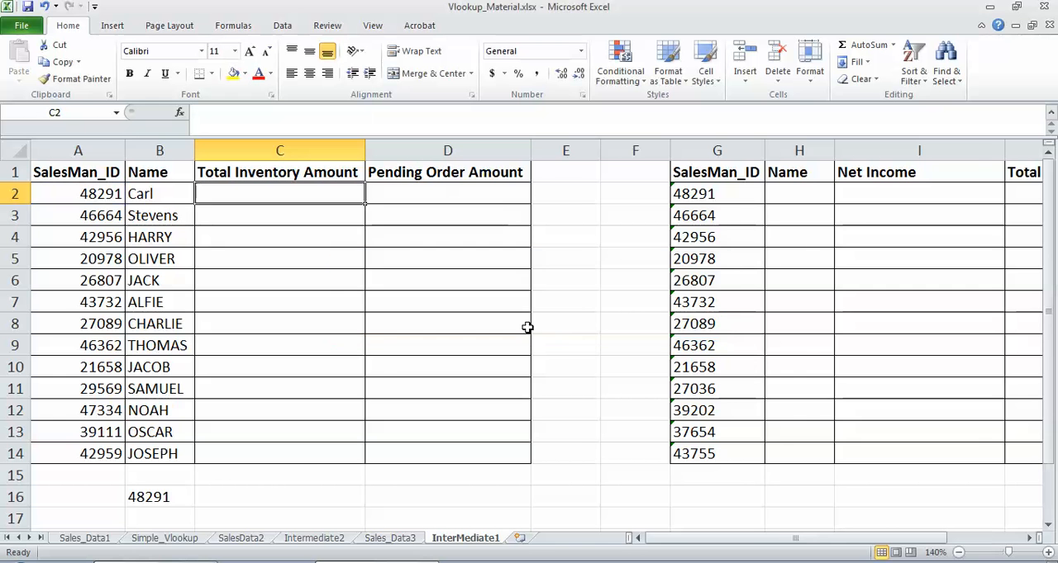
Step: Clear the SalesMan_ID filter on the Sales_Data3 sheet
click(388, 541)
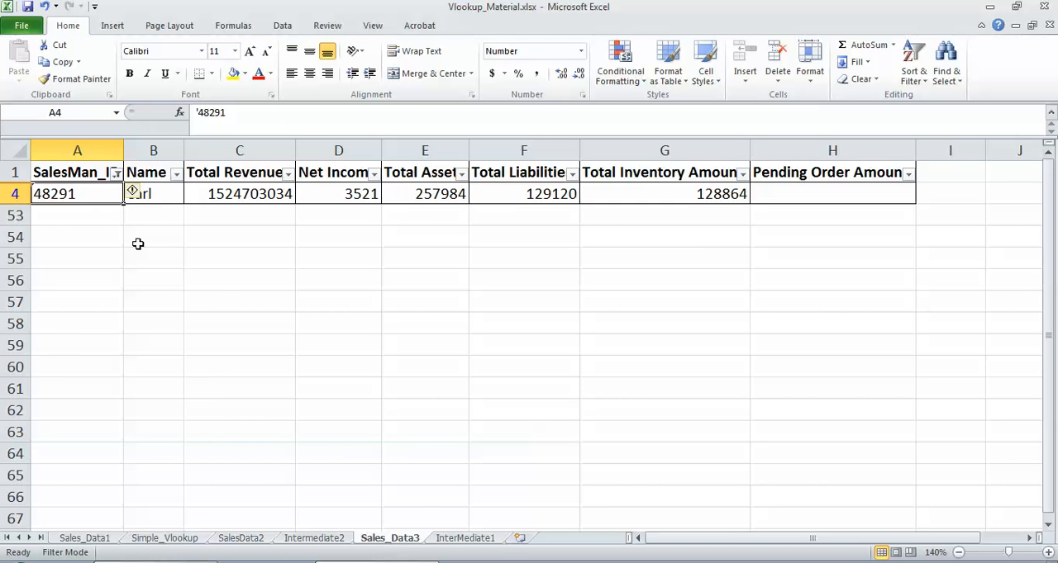
click(115, 173)
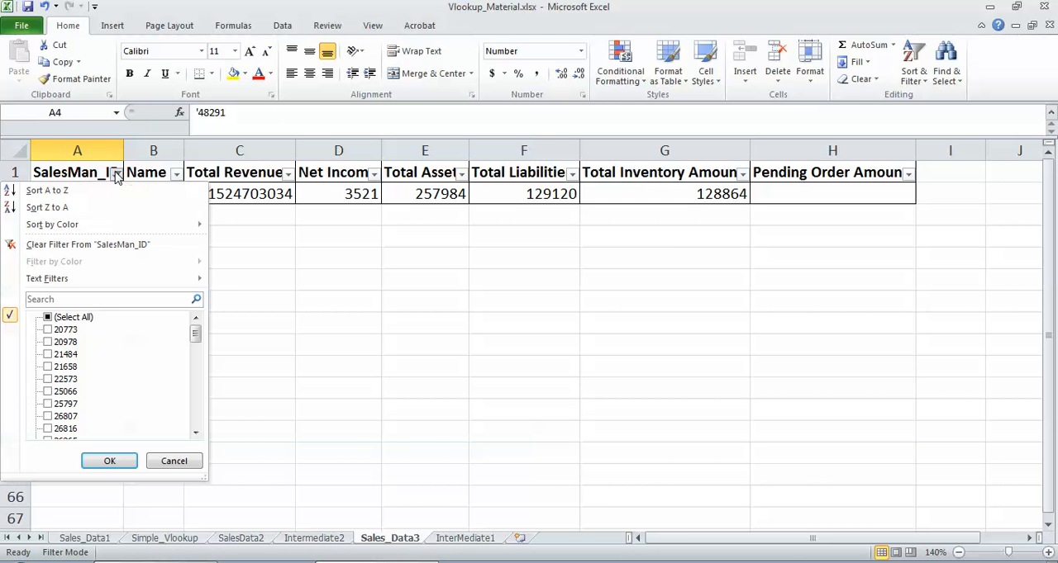
click(91, 245)
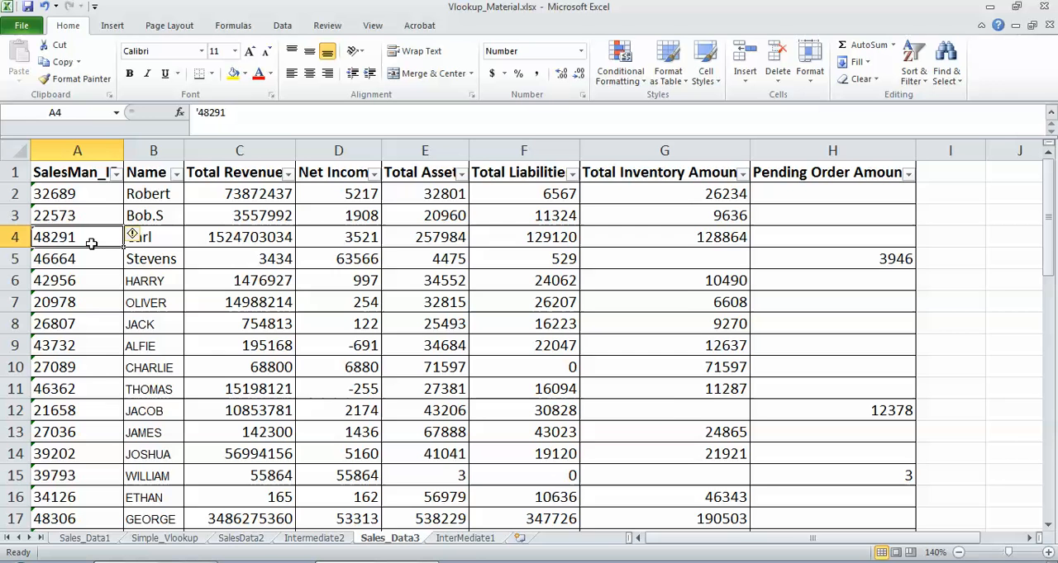
Step: Begin a VLOOKUP formula in cell C2 of InterMediate1 using TEXT(A2,0) as the lookup value
click(465, 541)
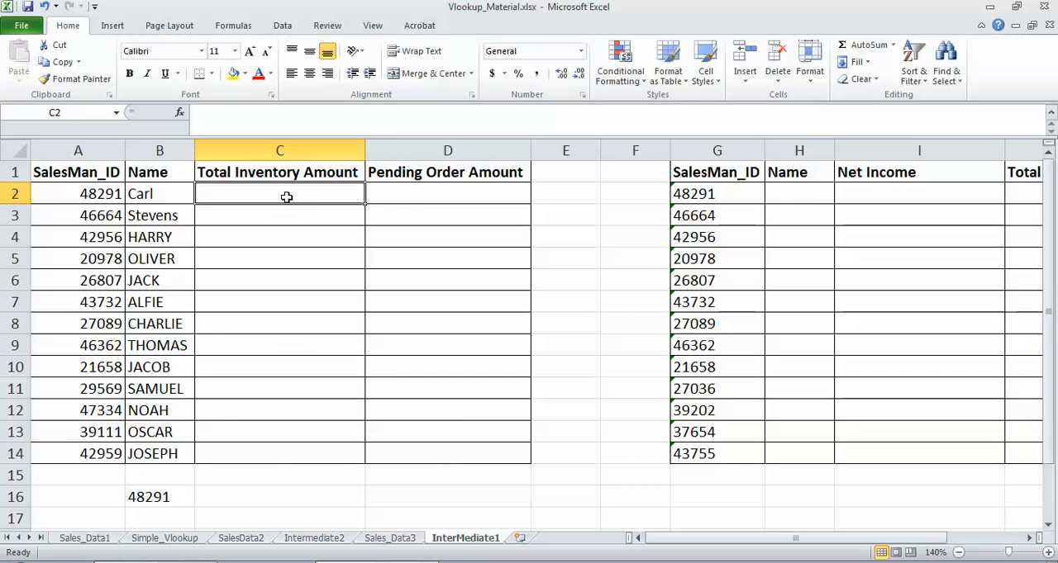
text(=VLOOKUP)
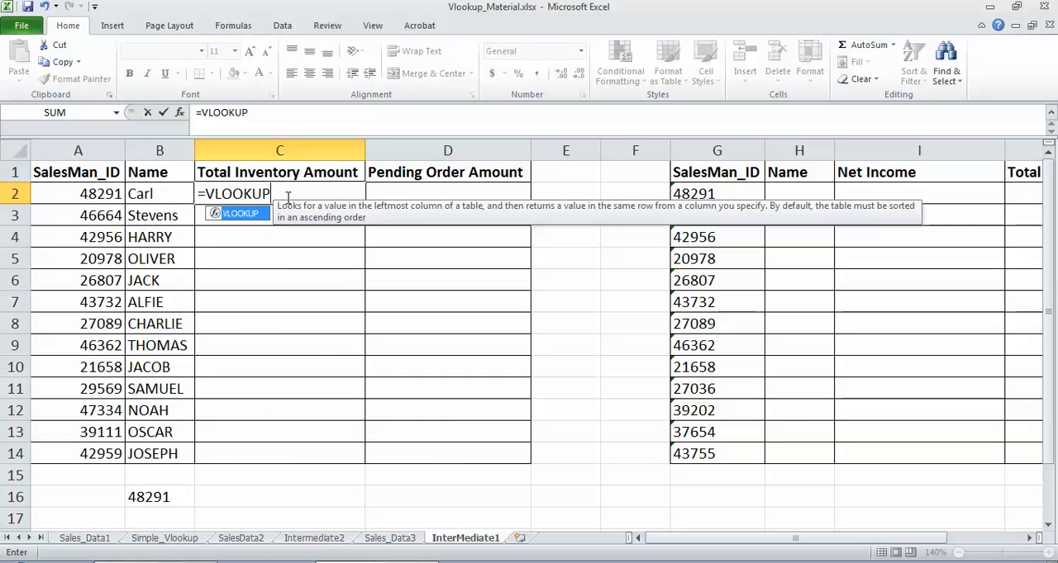
text(()
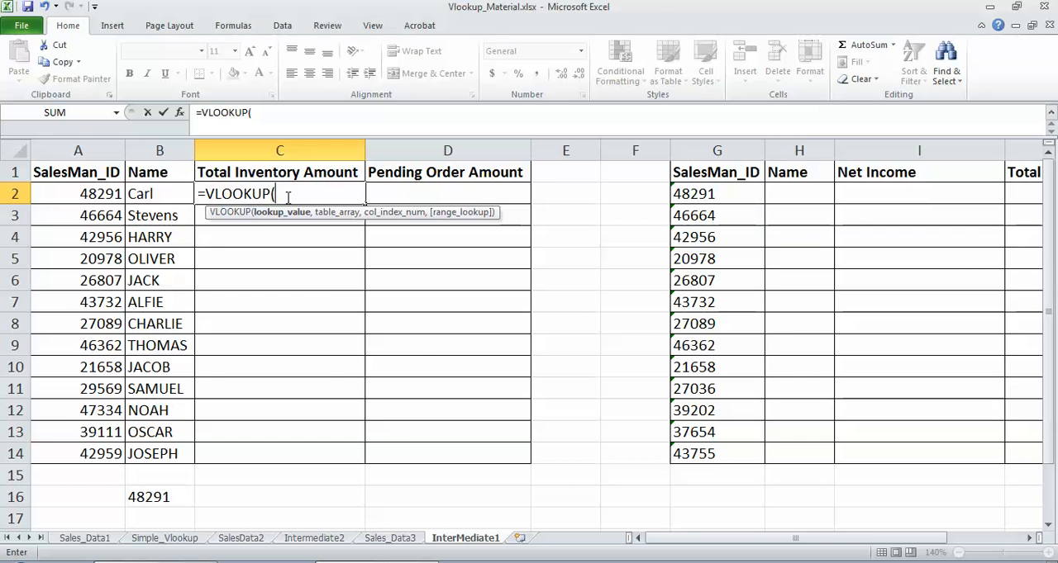
text(TEXT()
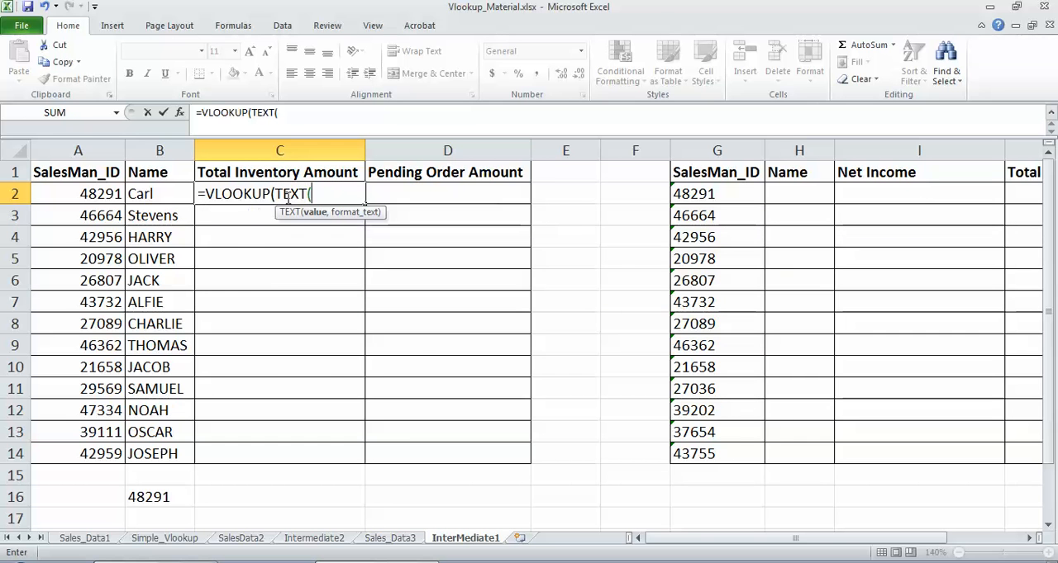
click(79, 195)
text(,0)
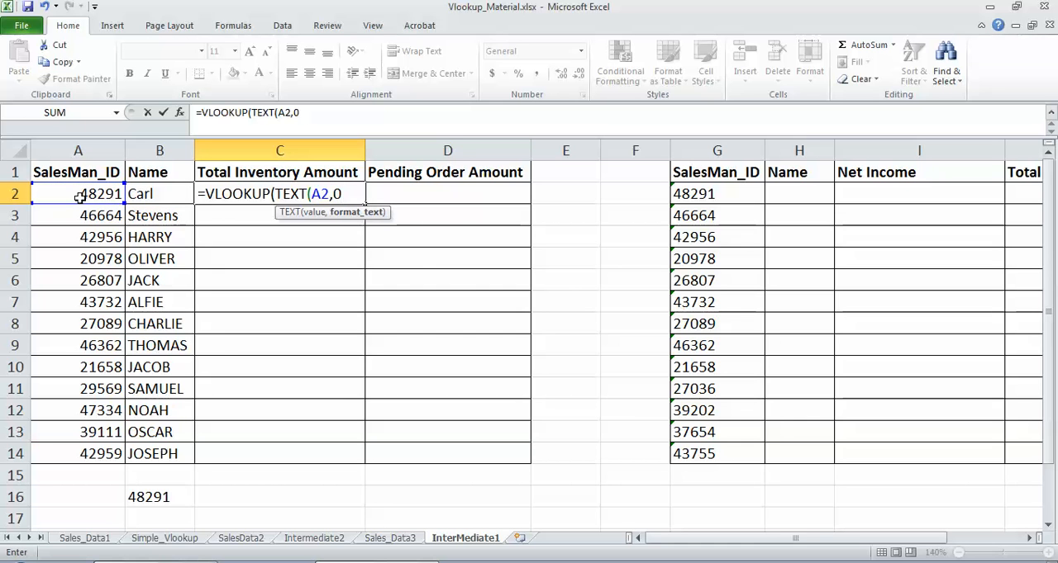
text(),)
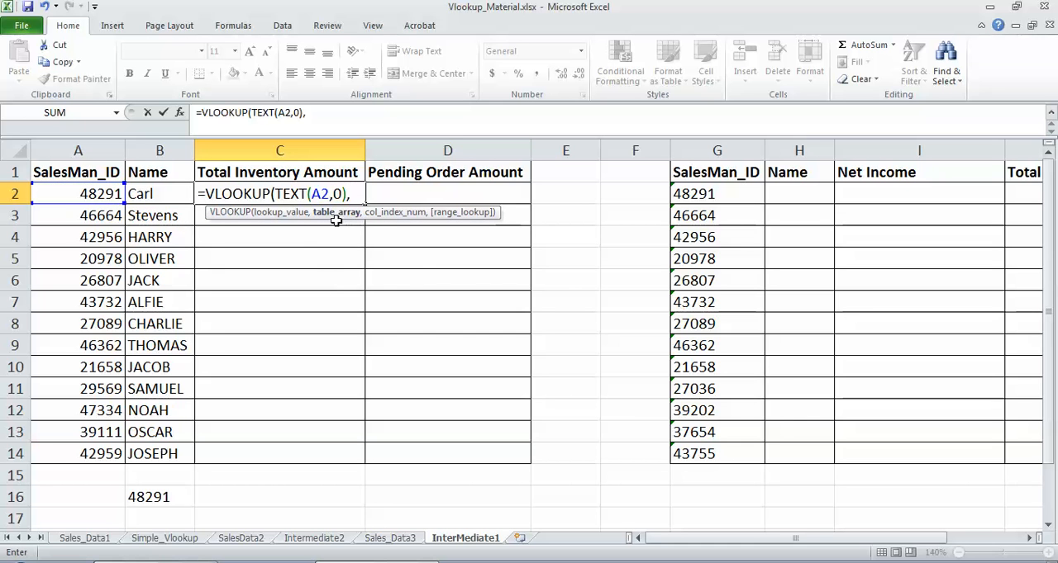
Step: Set the VLOOKUP table array to the absolute range $A$2:$H$52 on Sales_Data3
click(403, 539)
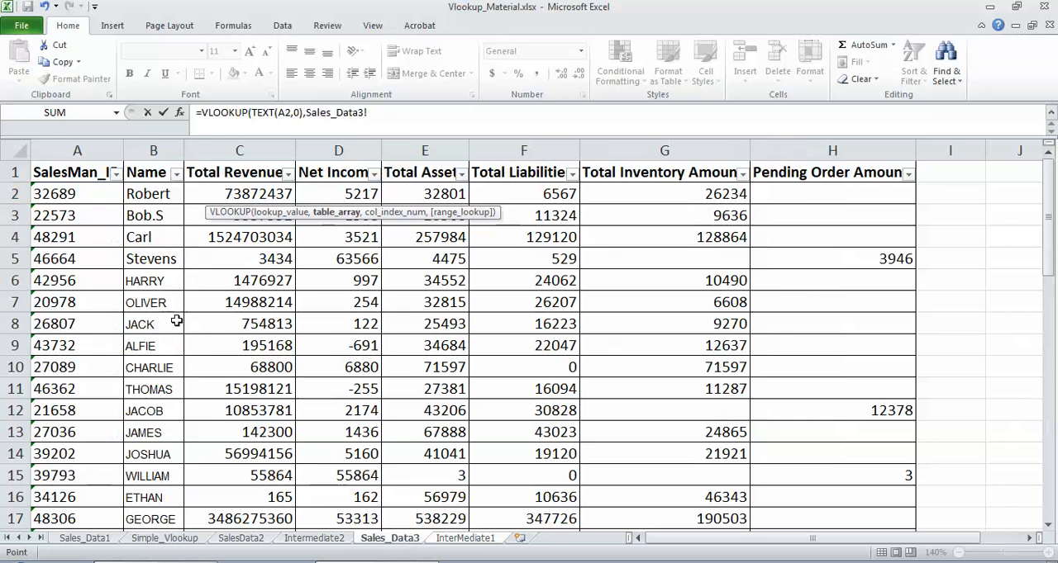
click(52, 194)
key(shift+Right)
key(shift+Right)
key(shift+Right)
key(shift+Right)
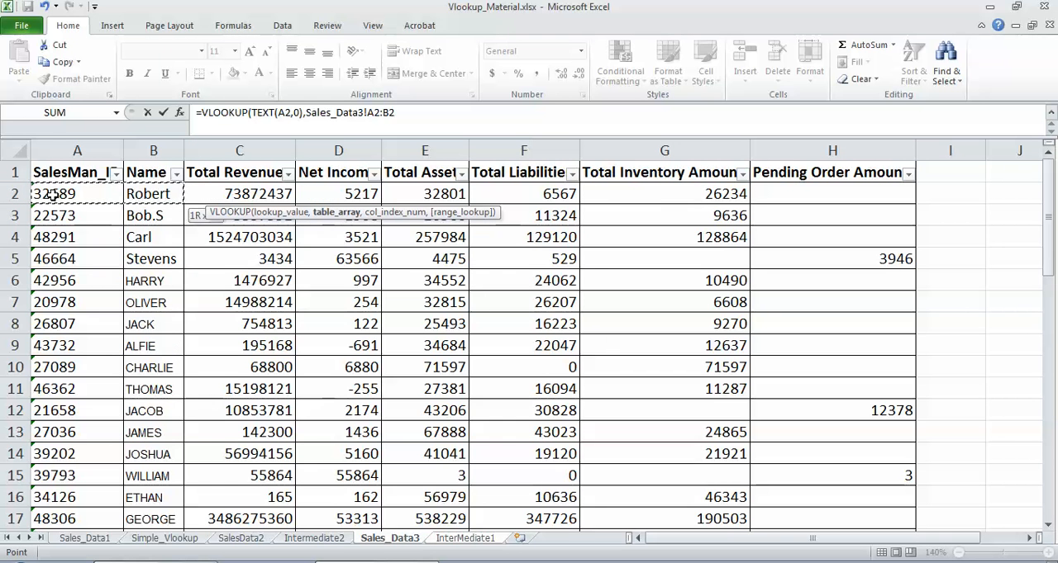
key(shift+Right)
key(shift+Right)
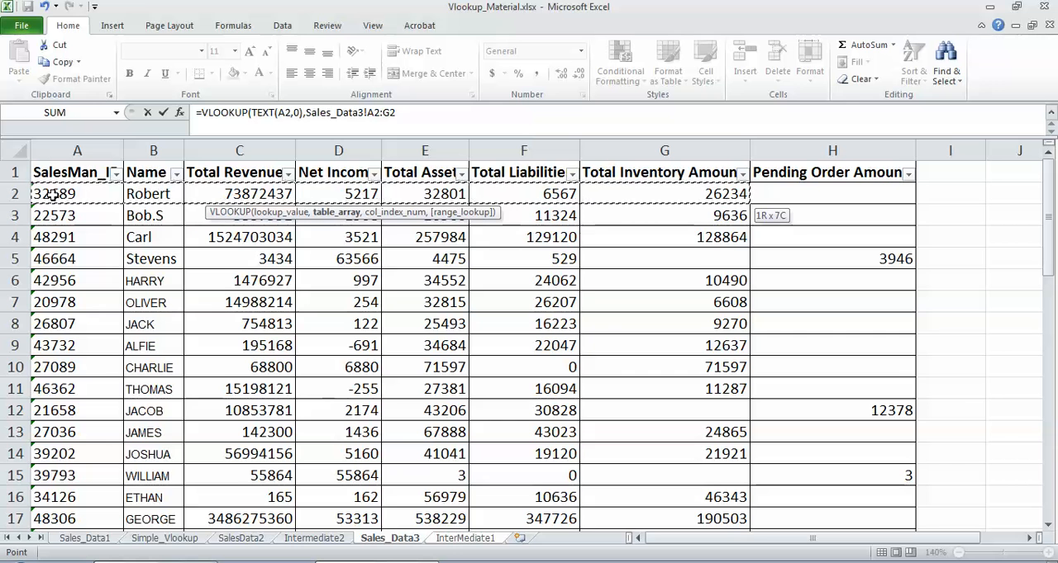
key(shift+Right)
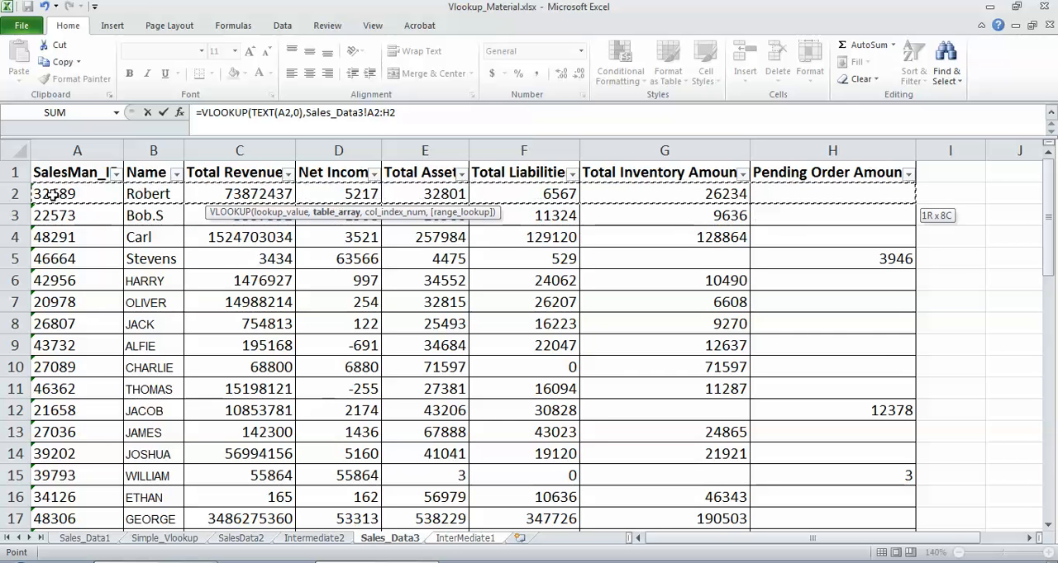
key(ctrl+shift+Down)
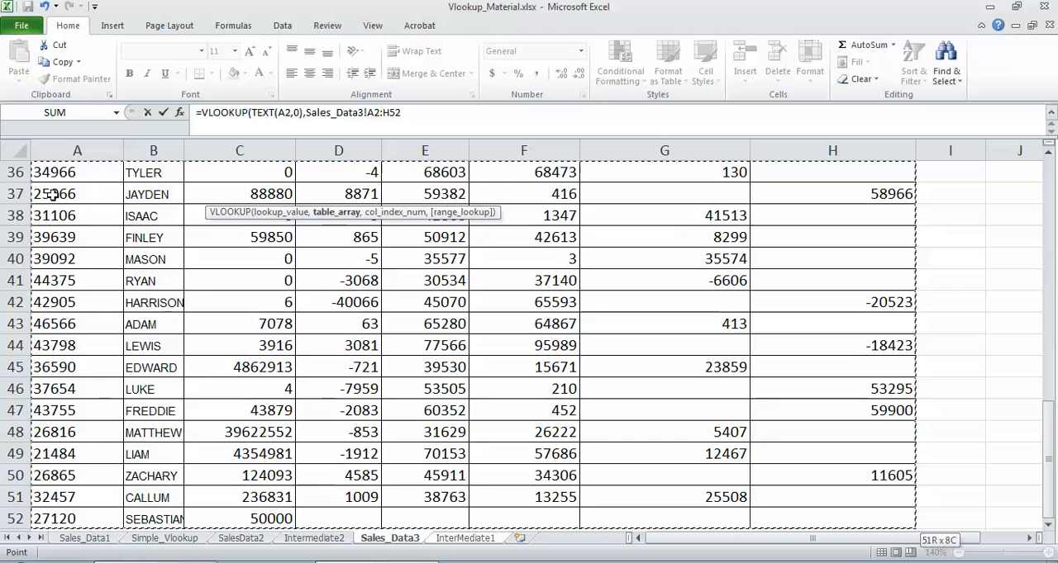
key(F4)
text(,)
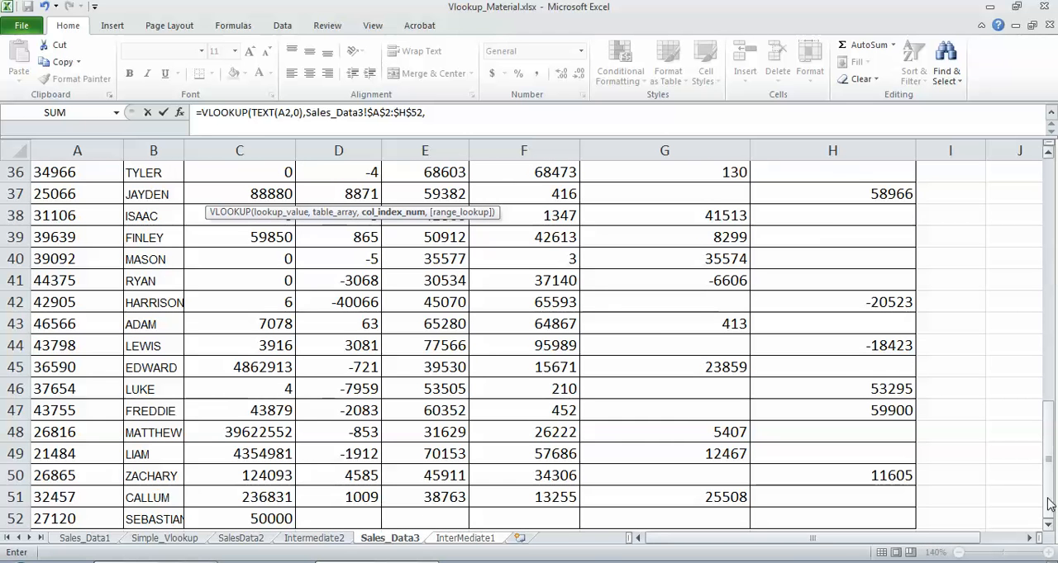
Step: Complete the C2 formula with column index 7 and FALSE for an exact match
drag(1047, 463, 1043, 216)
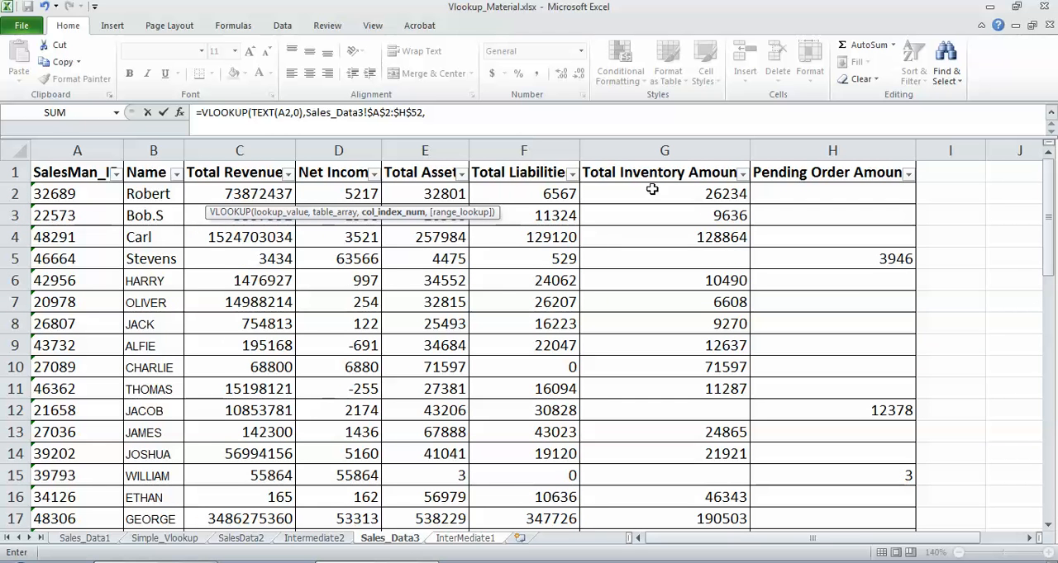
click(482, 111)
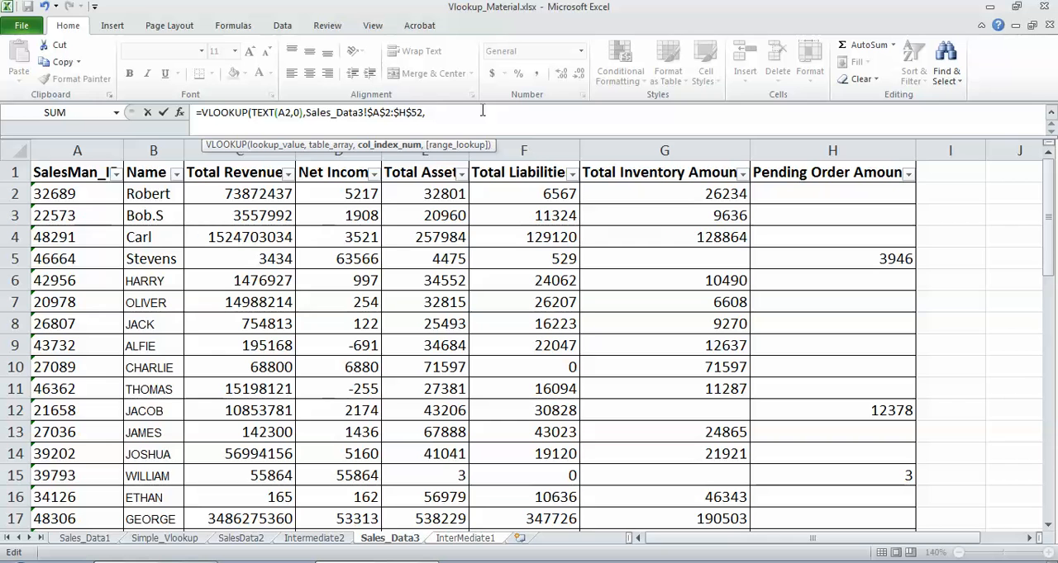
text(7,FA)
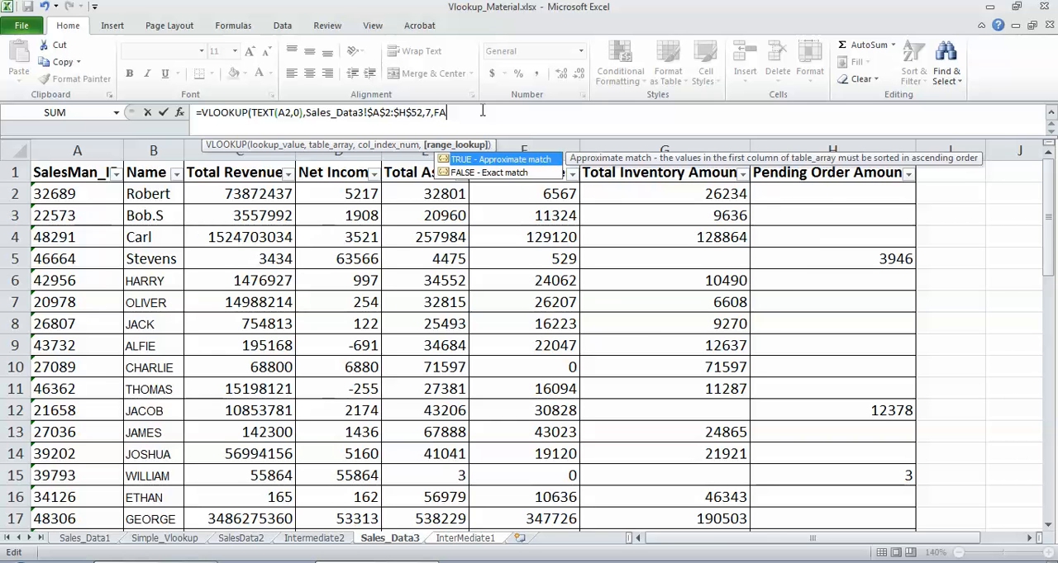
text(LSE))
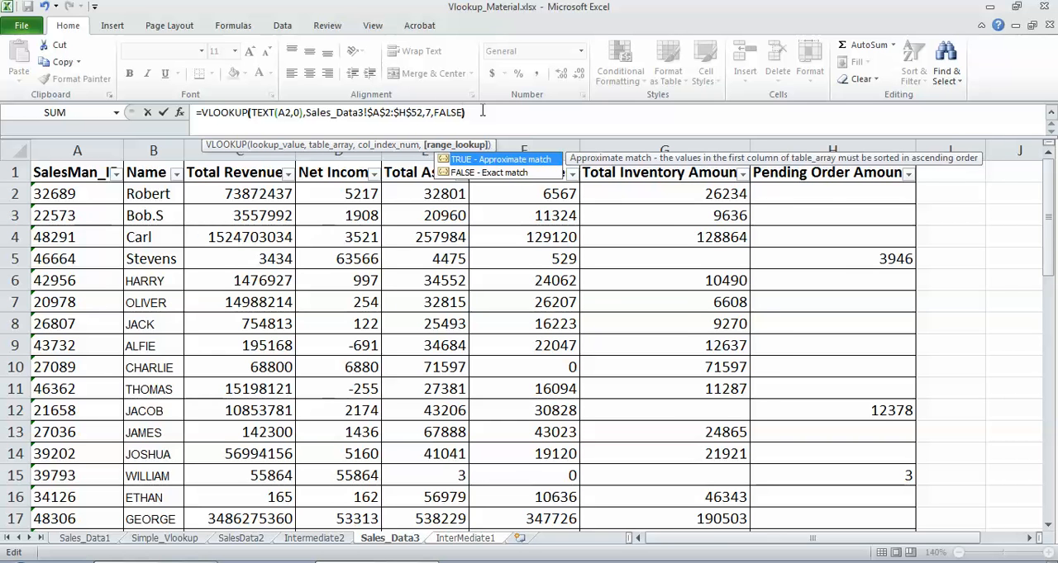
key(Return)
Step: Copy the Total Inventory Amount formula from C2 down through C14
click(319, 188)
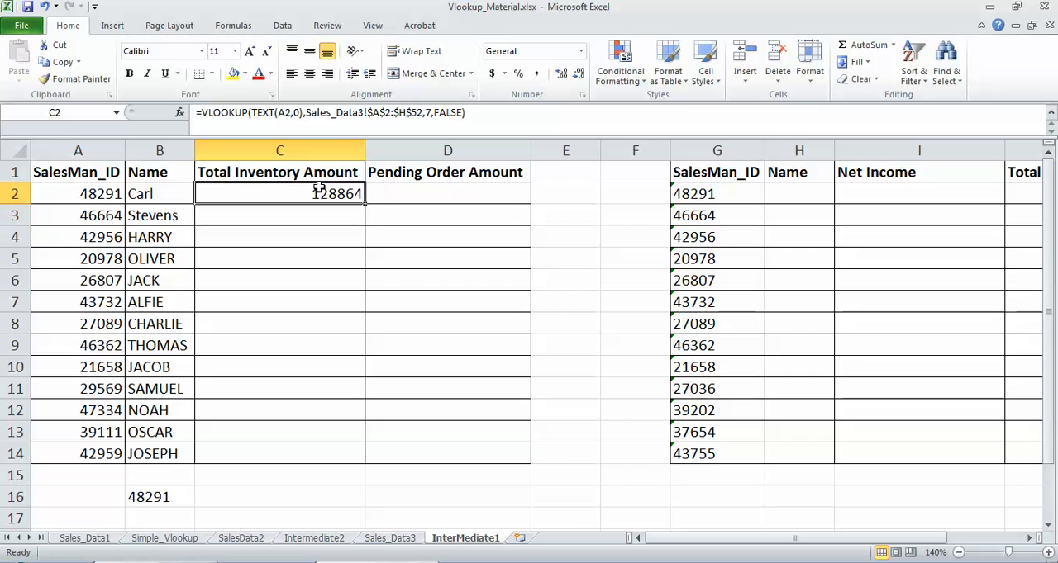
key(ctrl+c)
shift+click(302, 461)
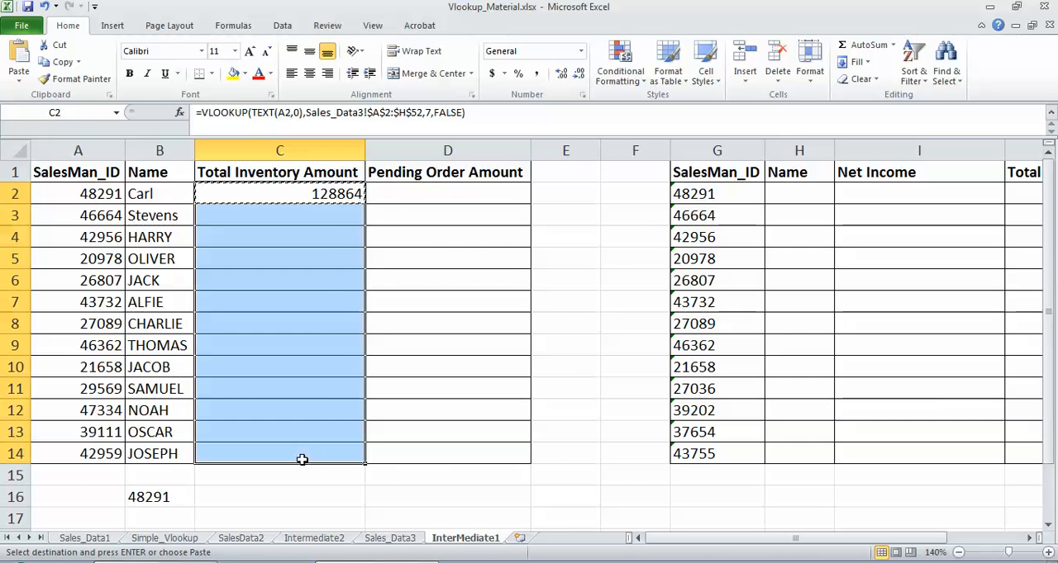
key(ctrl+v)
Step: Lock the lookup column in C2's formula by changing A2 to $A2
click(311, 201)
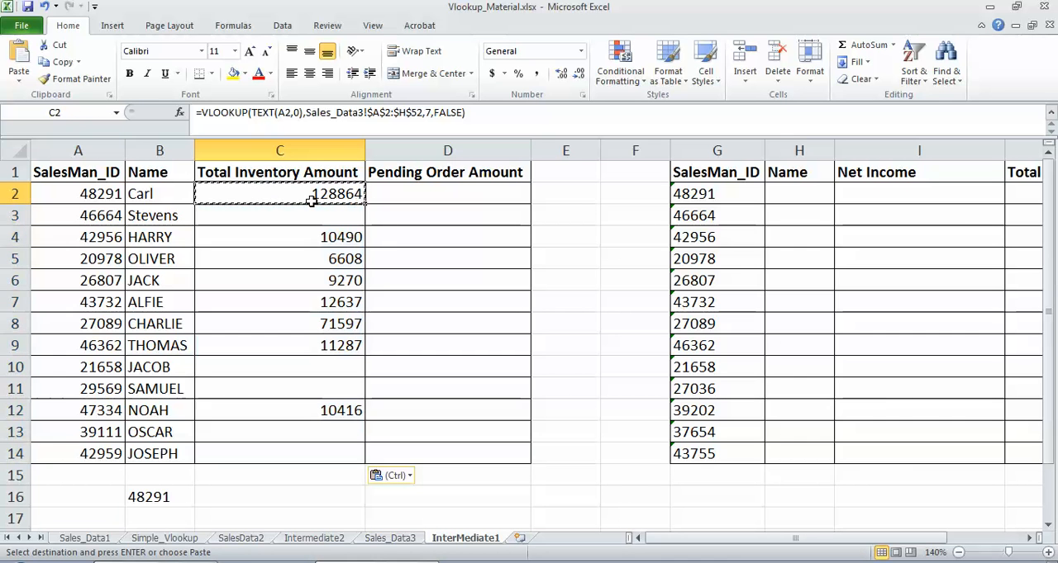
click(280, 114)
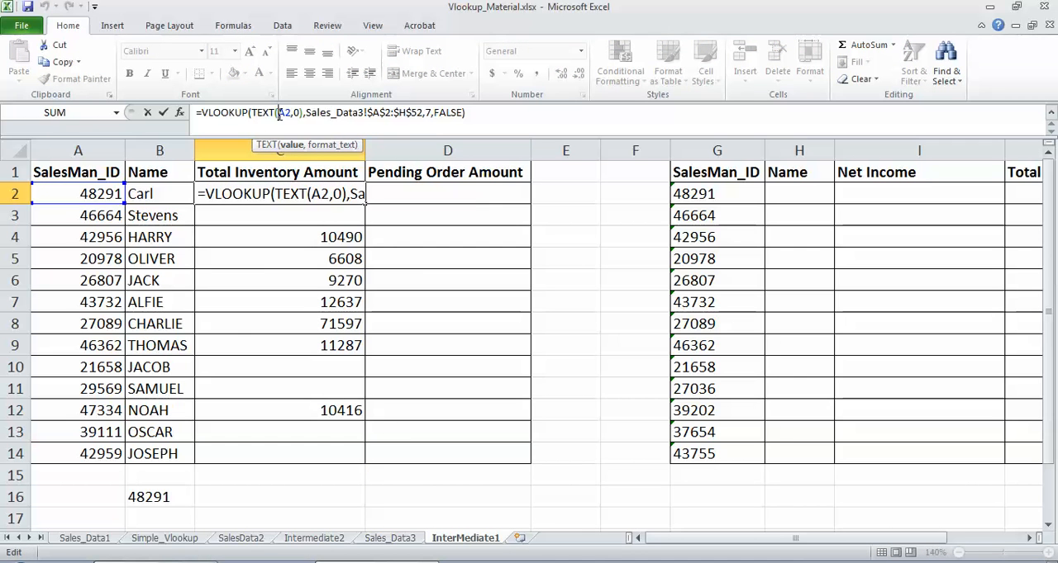
text($)
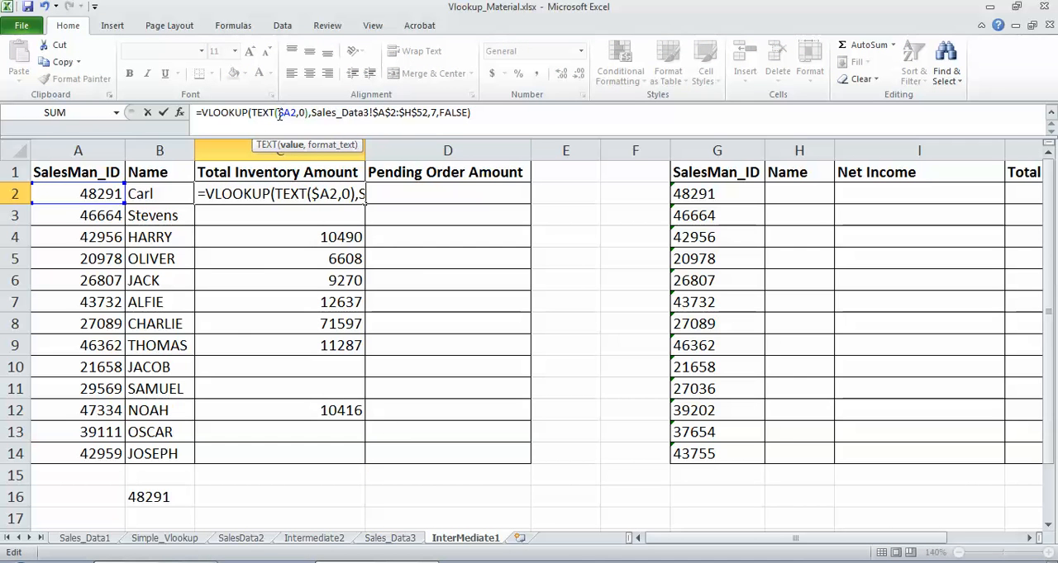
key(Return)
Step: Copy the revised formula with the $A2 reference from C2 down through C14
click(307, 190)
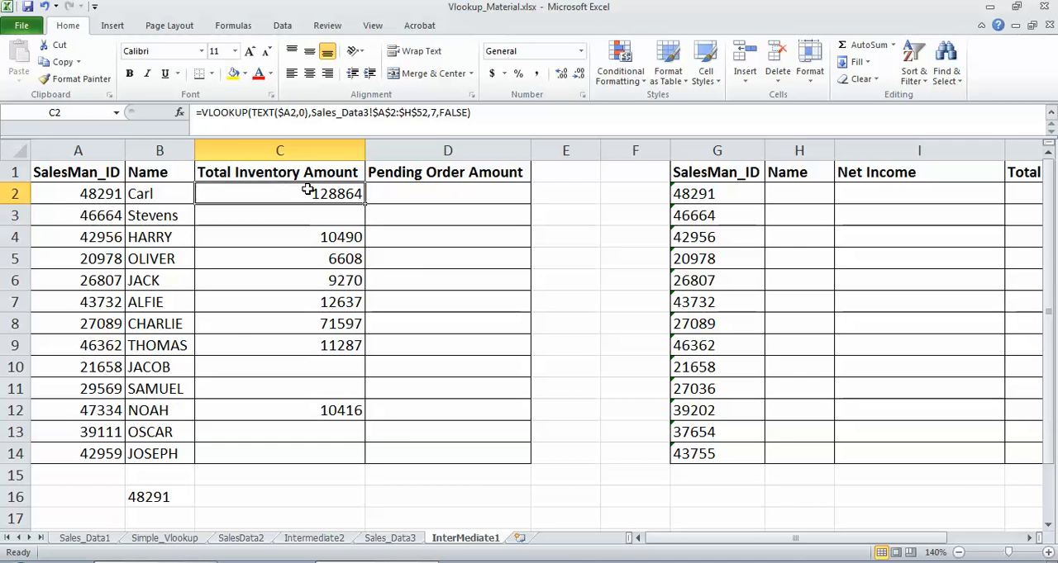
key(ctrl+c)
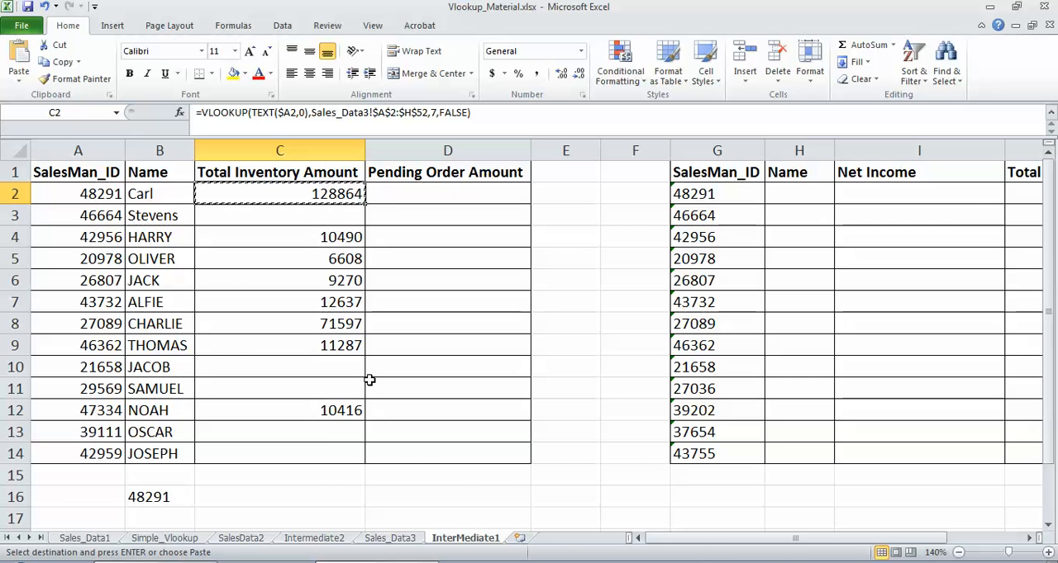
shift+click(307, 452)
key(ctrl+v)
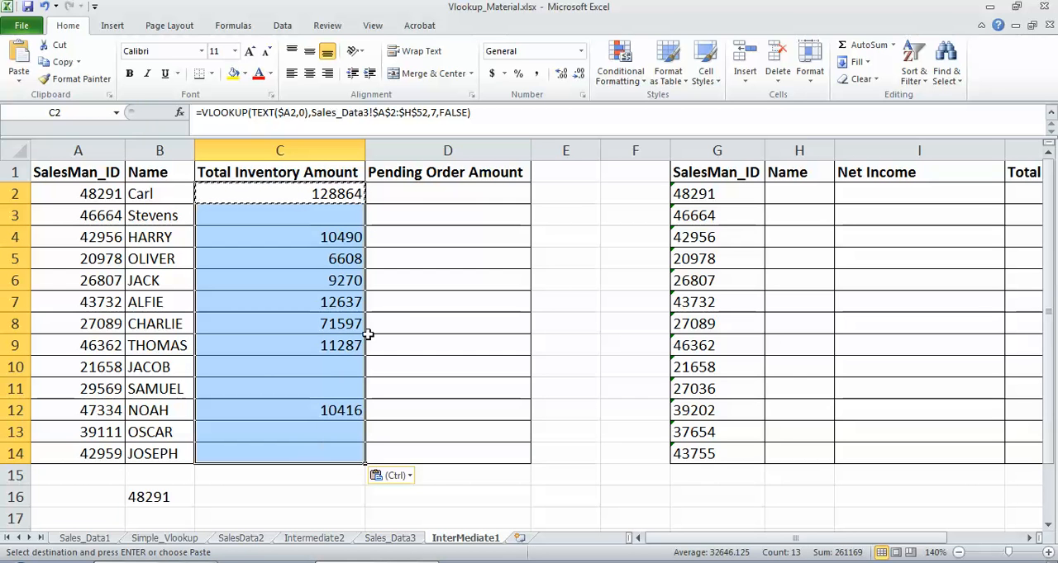
Step: Copy the Total Inventory Amount formula from C2 into Pending Order Amount cell D2
click(334, 190)
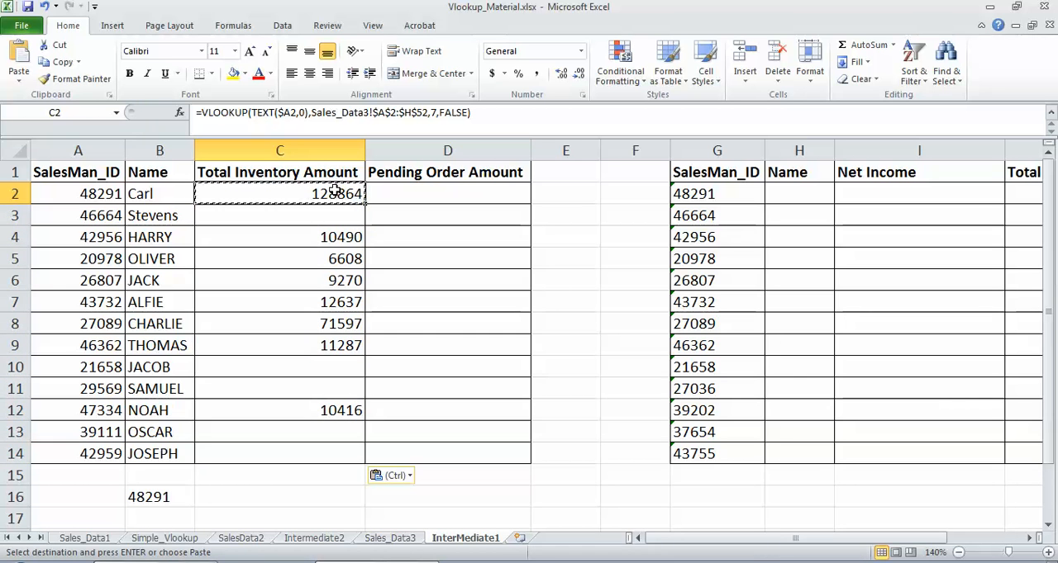
click(428, 191)
key(ctrl+v)
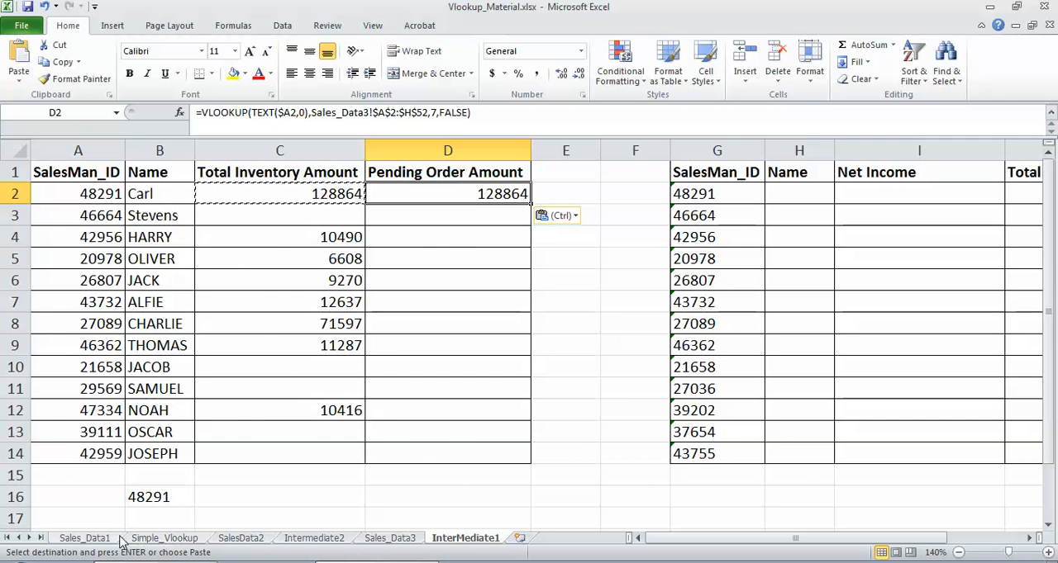
Step: Check Pending Order Amount's column position in Sales_Data3 and set D2's VLOOKUP column index to 8 on InterMediate1
click(400, 541)
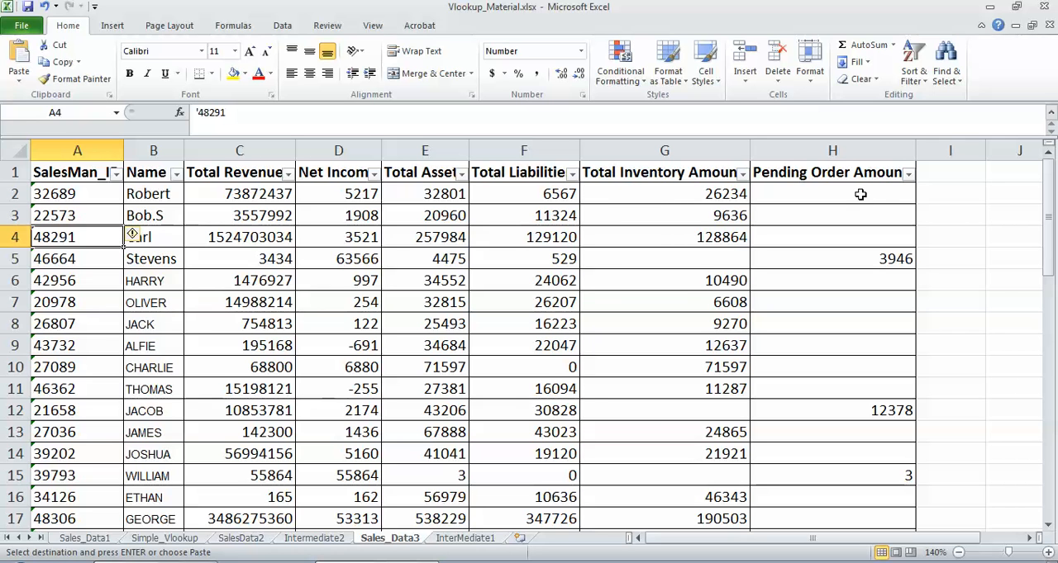
click(462, 539)
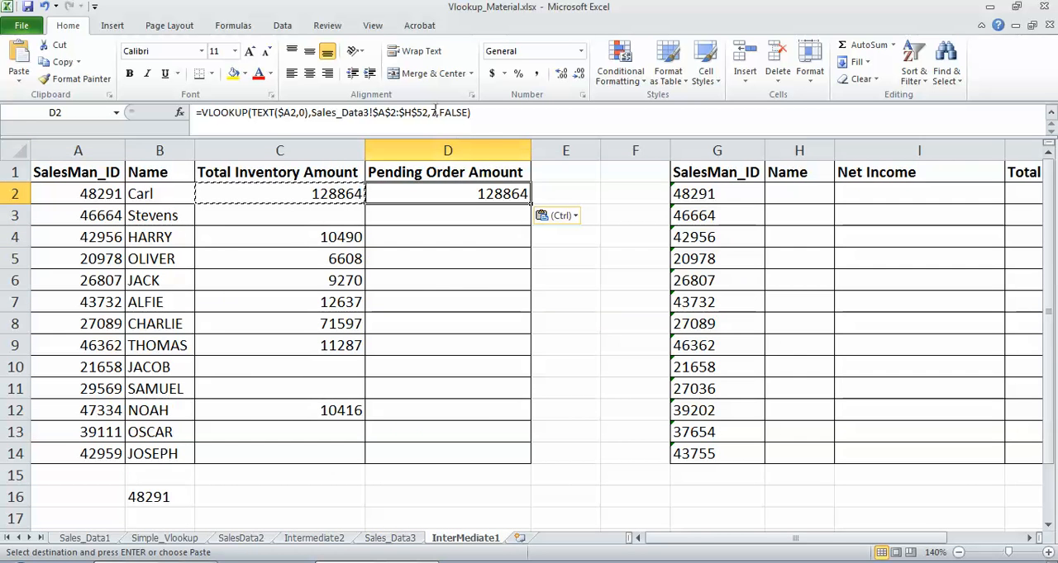
click(434, 111)
key(Delete)
text(8)
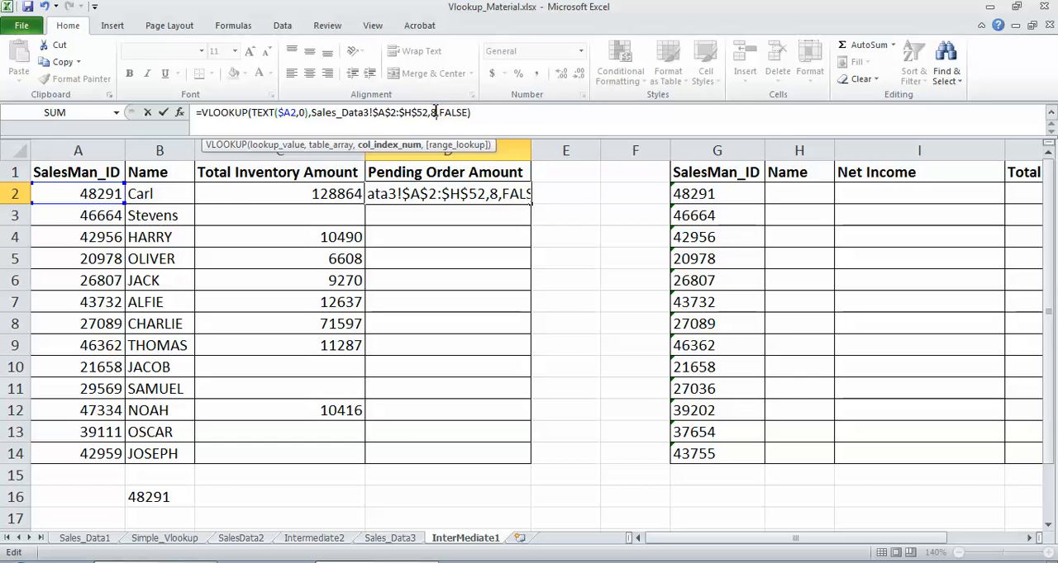
key(Return)
Step: Copy the Pending Order Amount formula from D2 down through D14
click(455, 197)
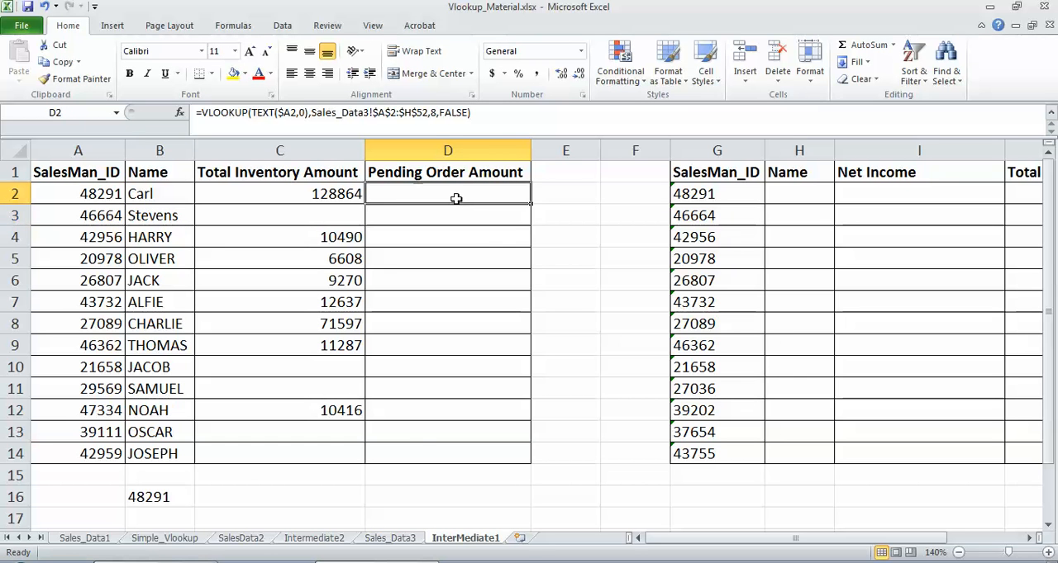
key(ctrl+c)
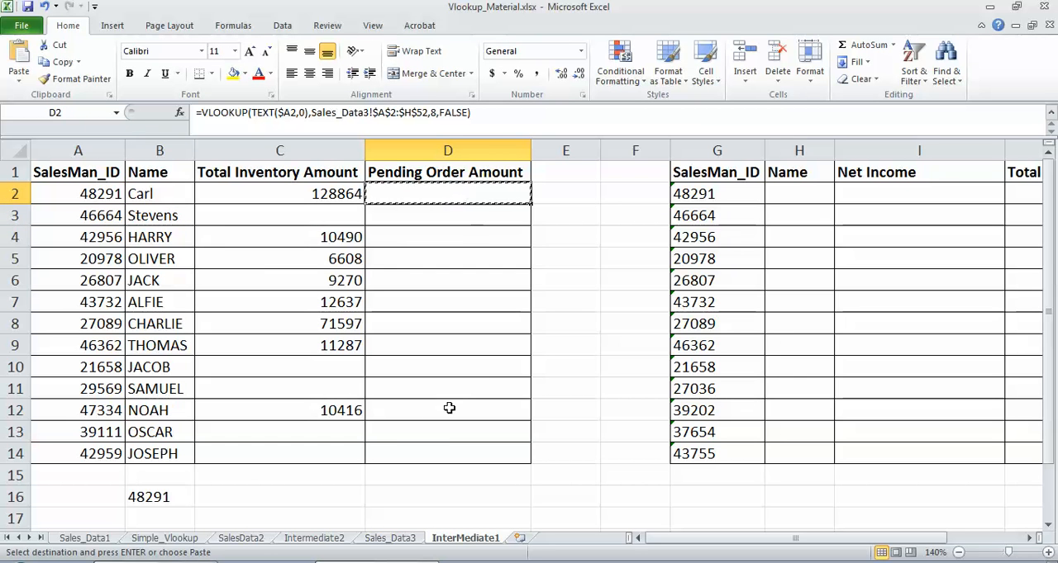
shift+click(404, 453)
key(ctrl+v)
key(Escape)
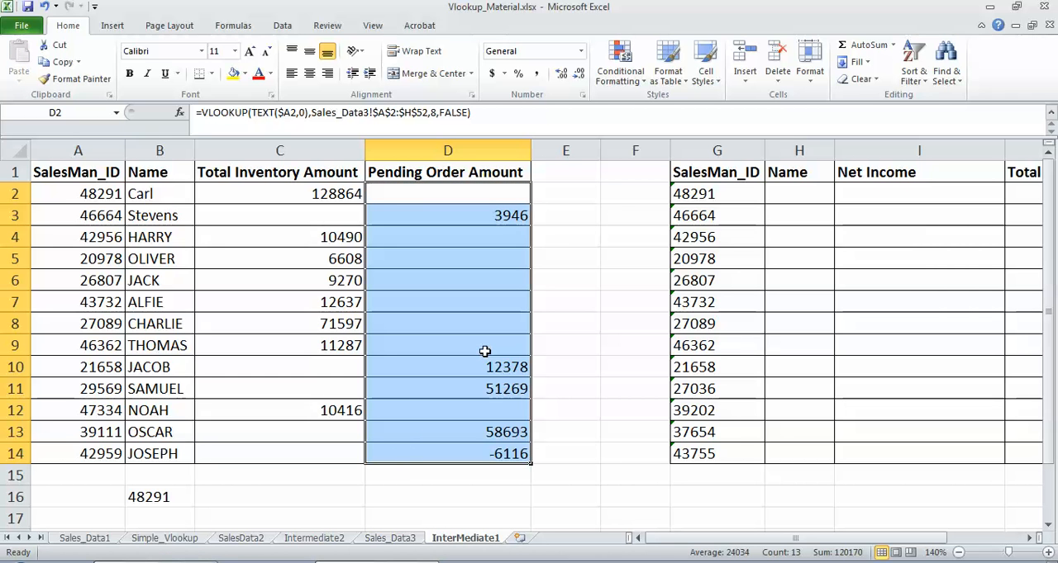
Step: Review Sales_Data3, and compare how SalesMan_ID is stored in InterMediate1's G2 and Sales_Data1's A2
click(386, 537)
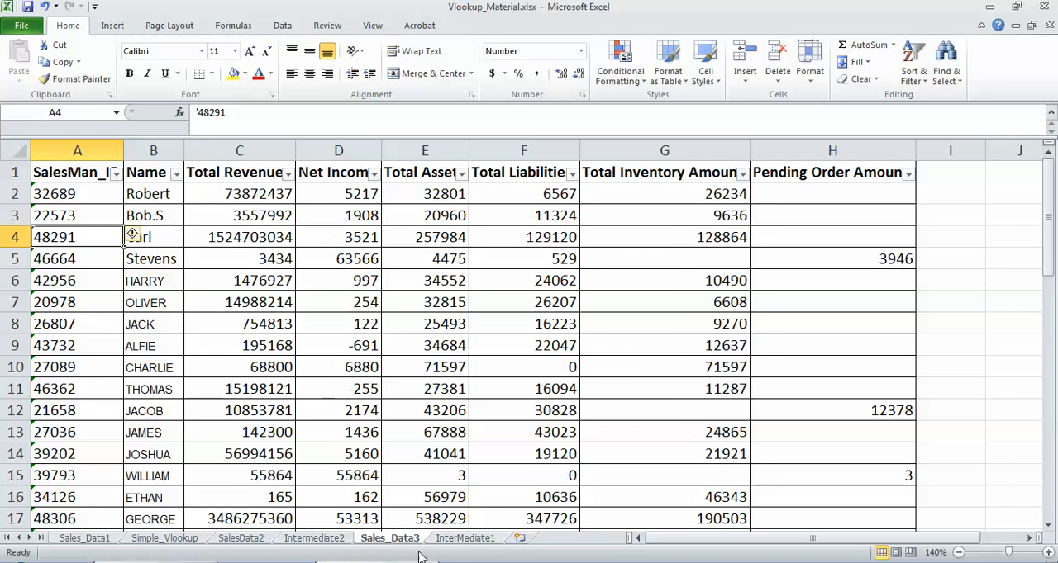
click(461, 539)
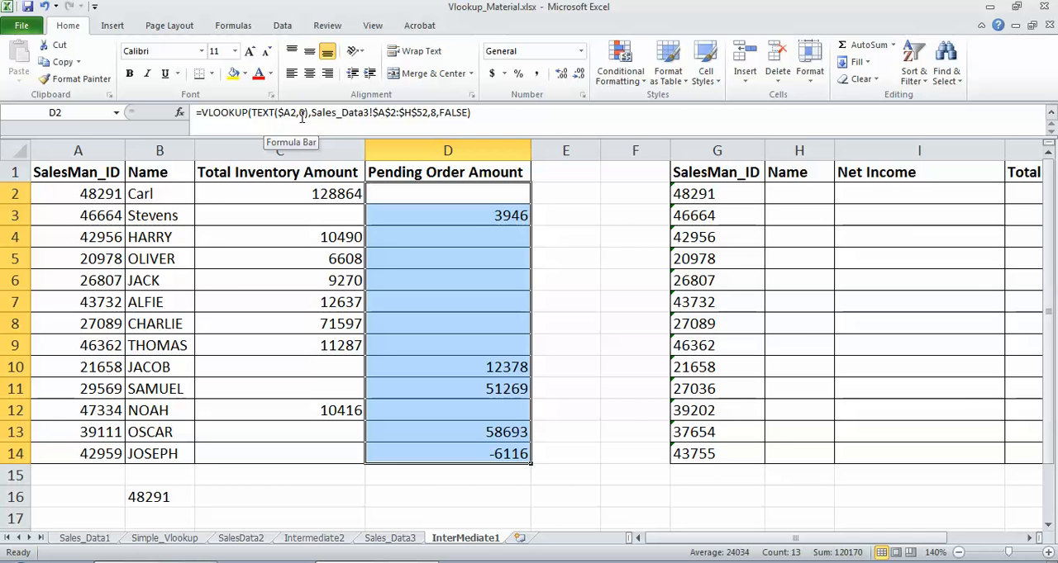
click(730, 192)
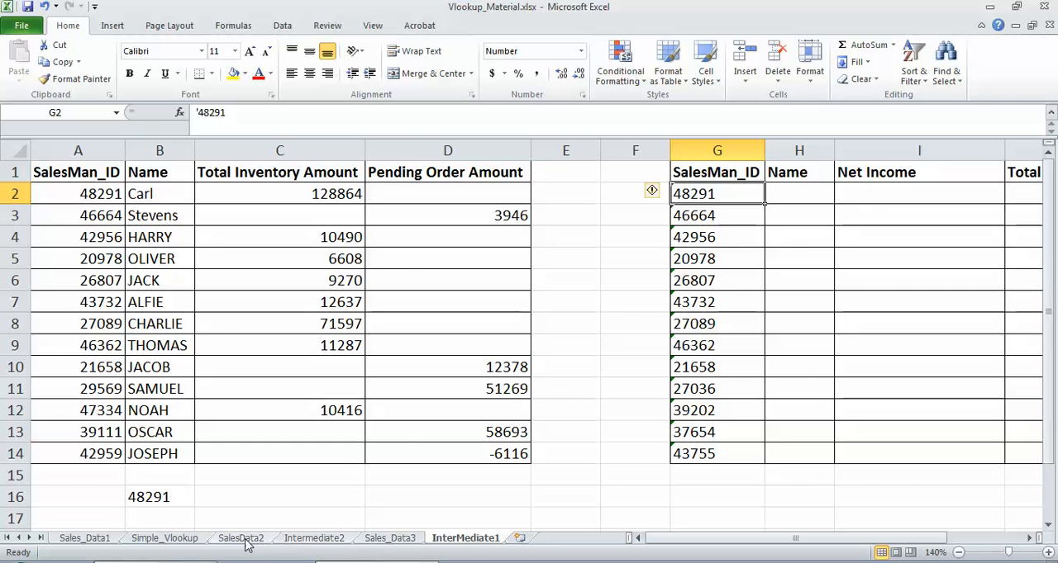
click(100, 541)
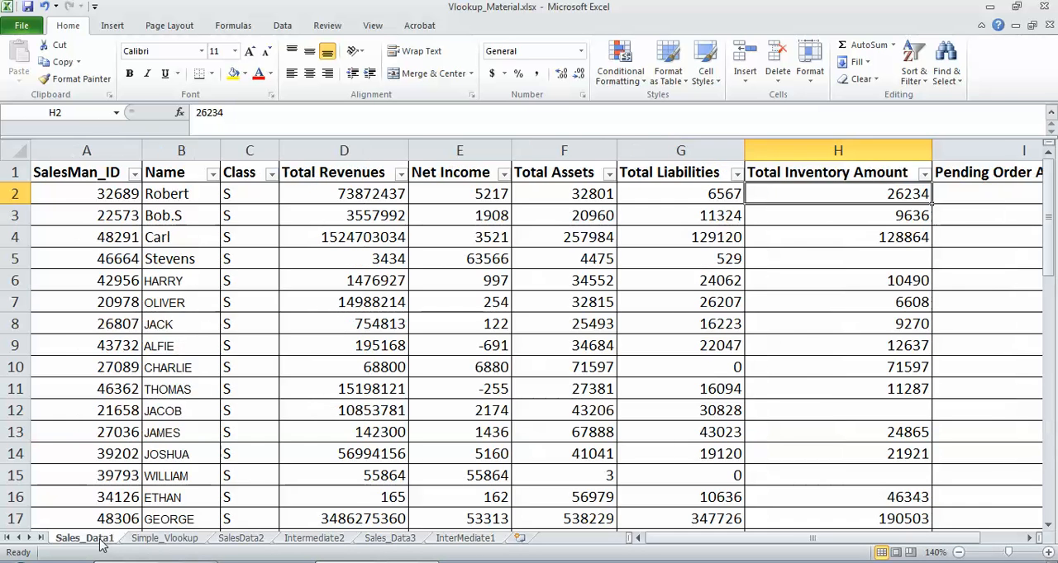
click(122, 193)
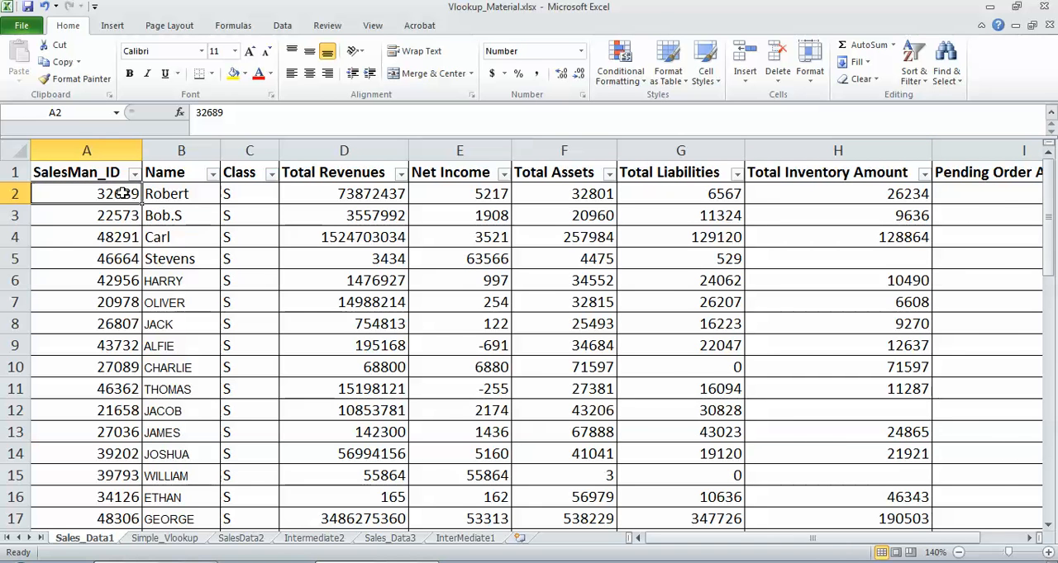
click(466, 539)
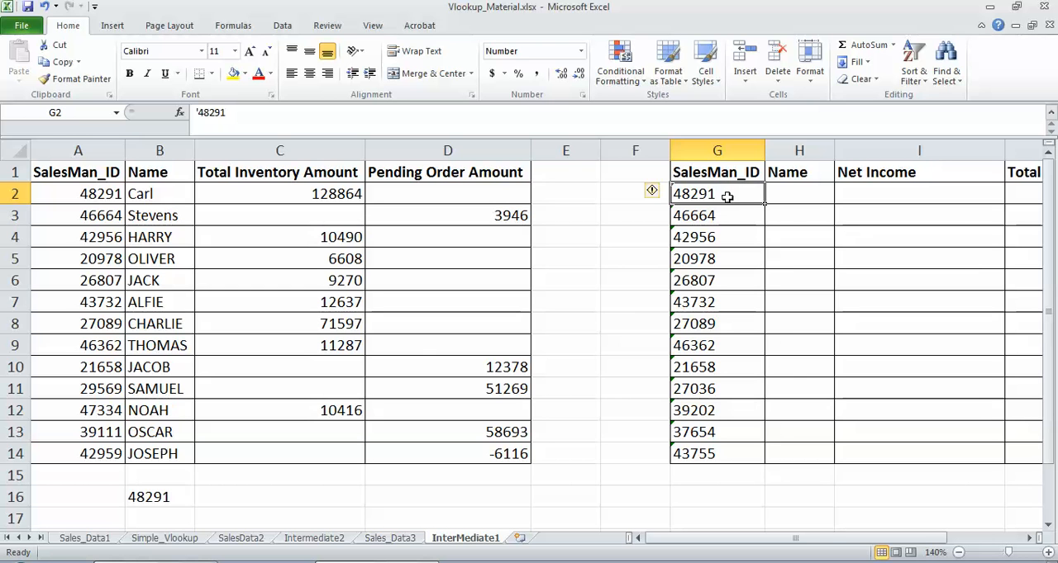
Step: Start a VLOOKUP formula in Name cell H2 with G2 as the lookup value
click(782, 194)
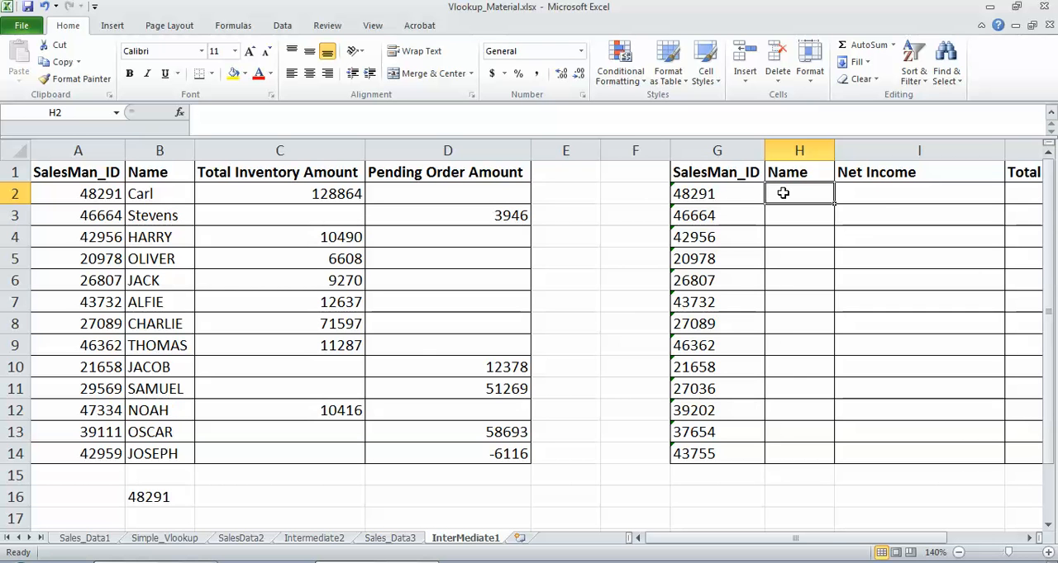
text(=VLO)
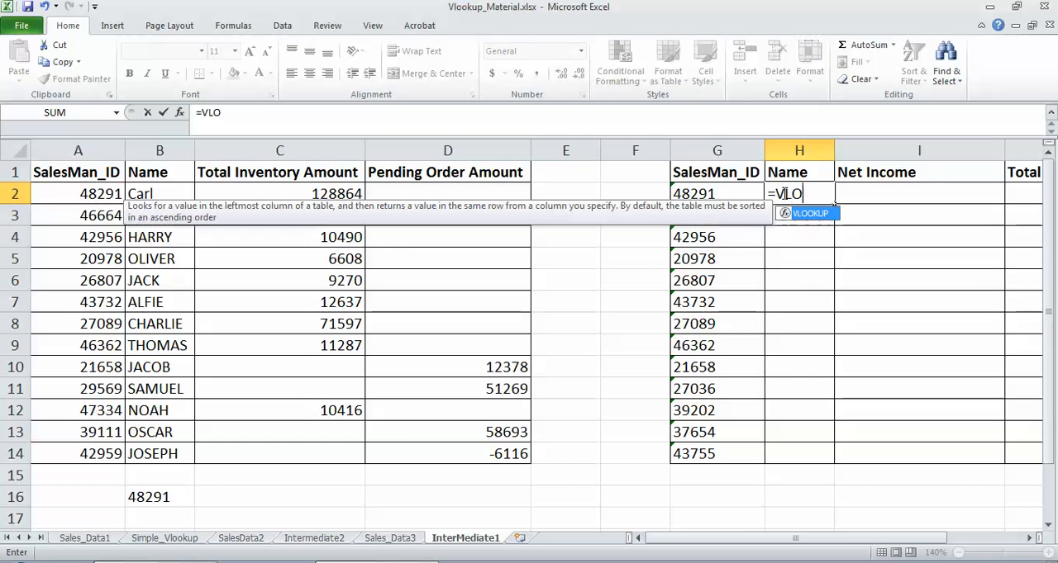
text(OKUP()
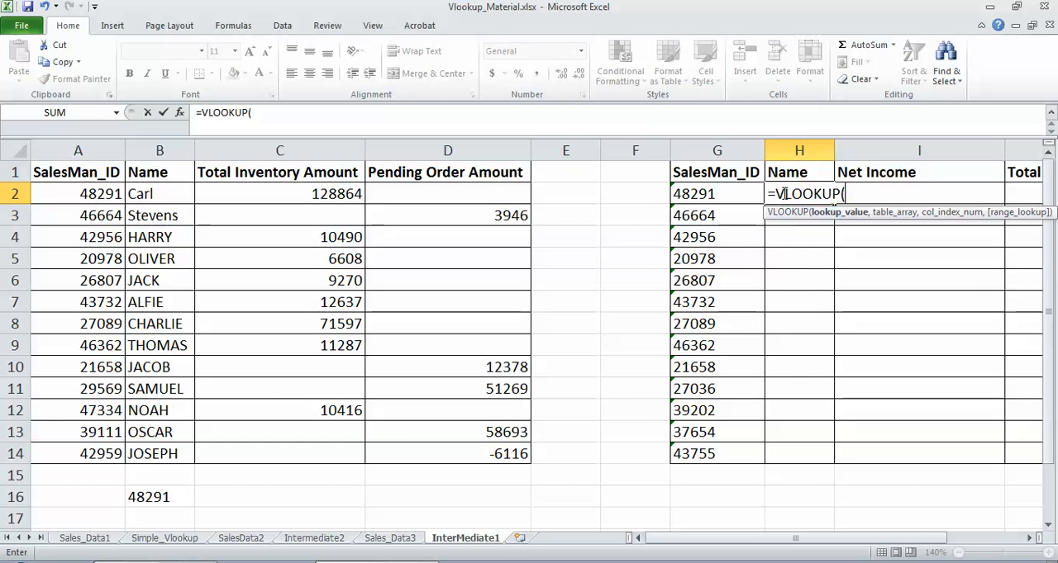
click(688, 194)
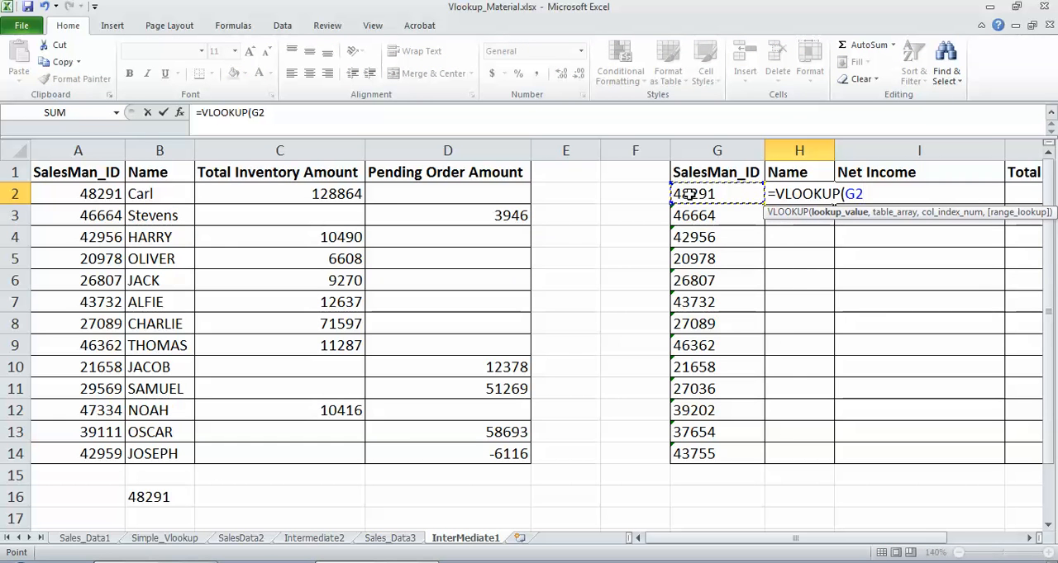
text(,)
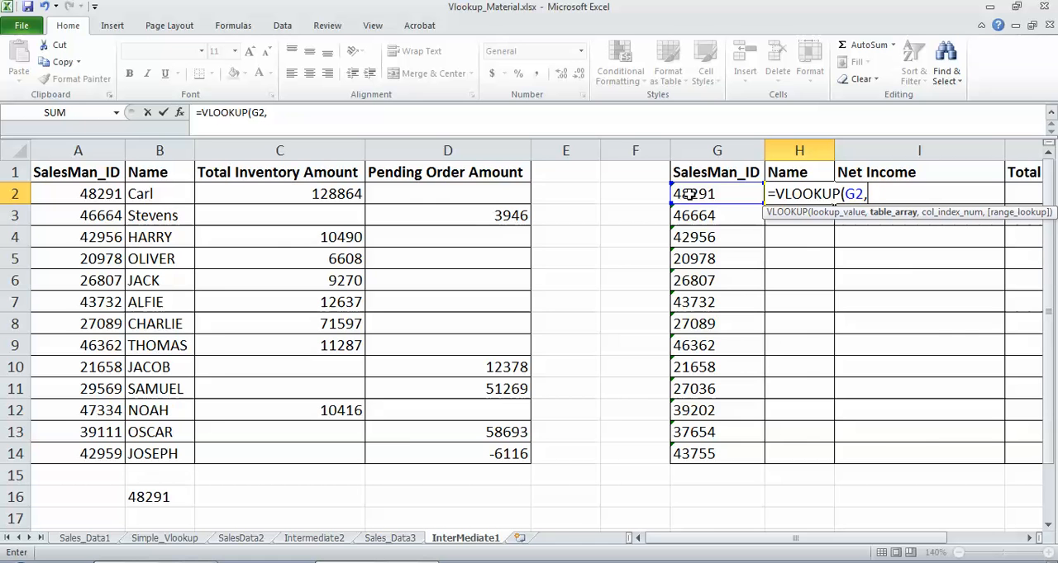
Step: Set the formula's table array to Sales_Data1 A2:B52 as the absolute reference $A$2:$B$52
click(87, 538)
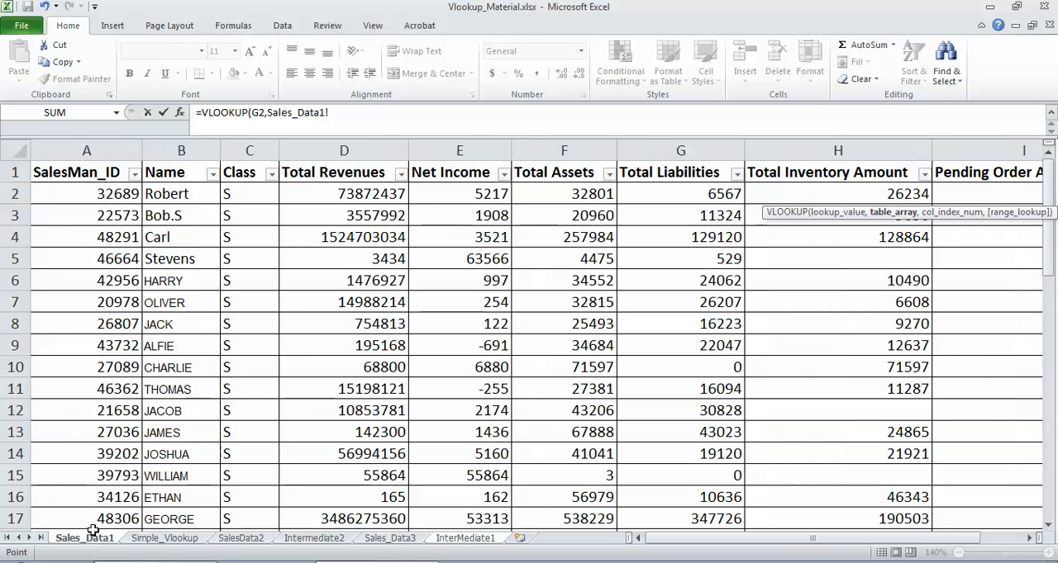
click(97, 194)
key(shift+Right)
key(ctrl+shift+Down)
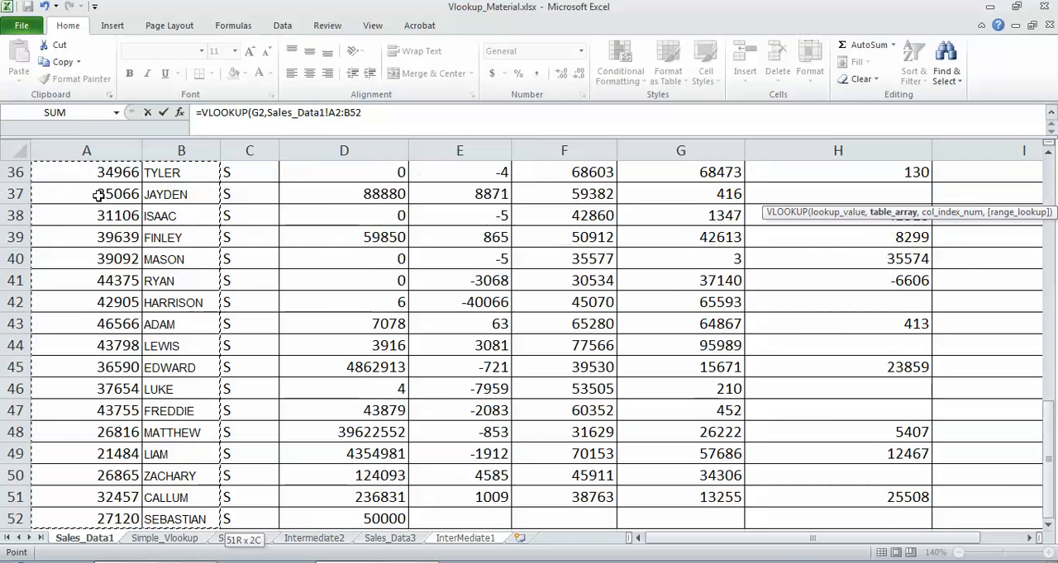
key(F2)
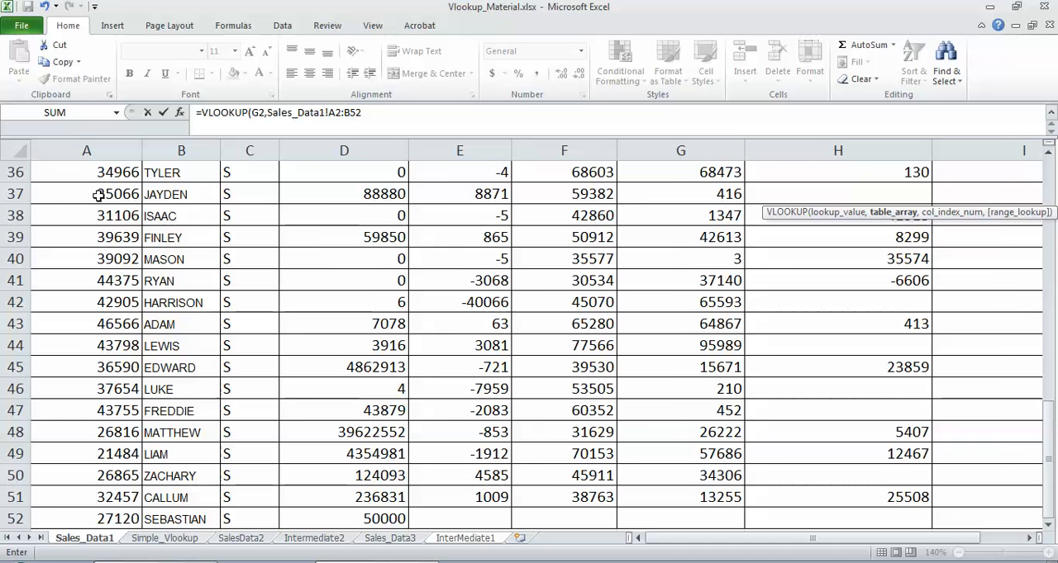
key(F4)
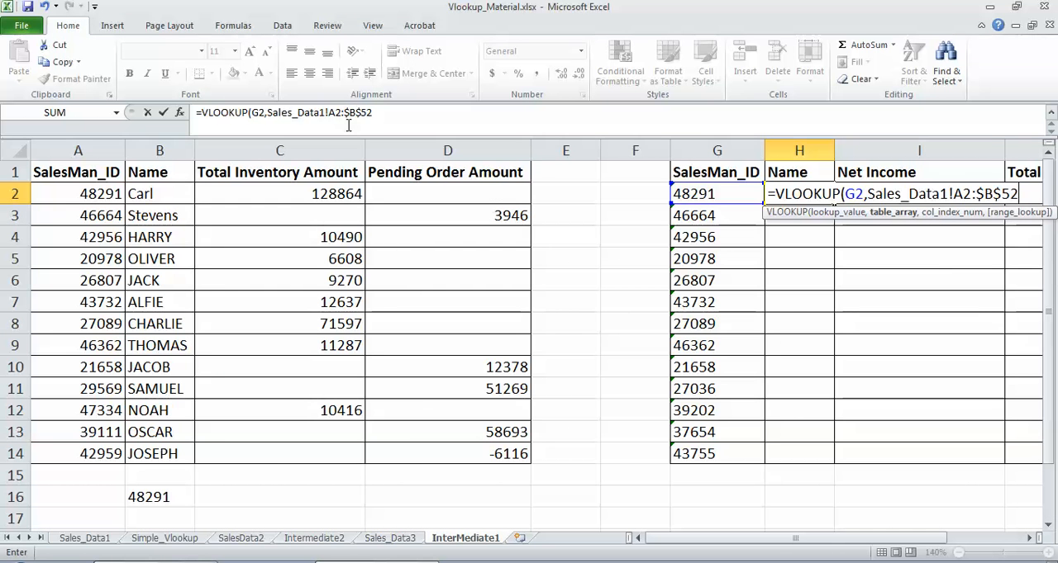
click(337, 113)
key(F4)
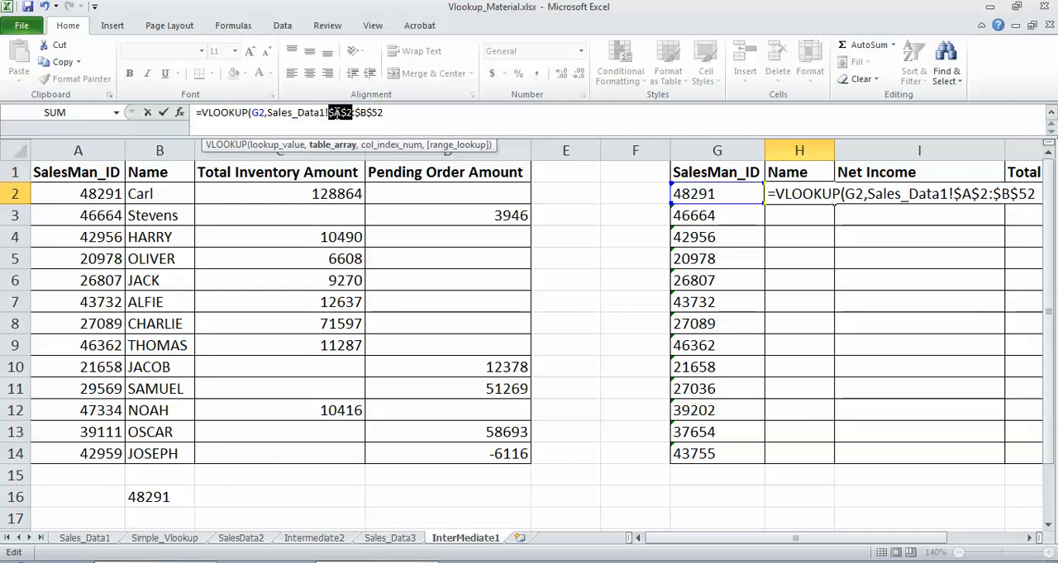
Step: Finish H2's VLOOKUP with column index 2 and exact match FALSE
text(,)
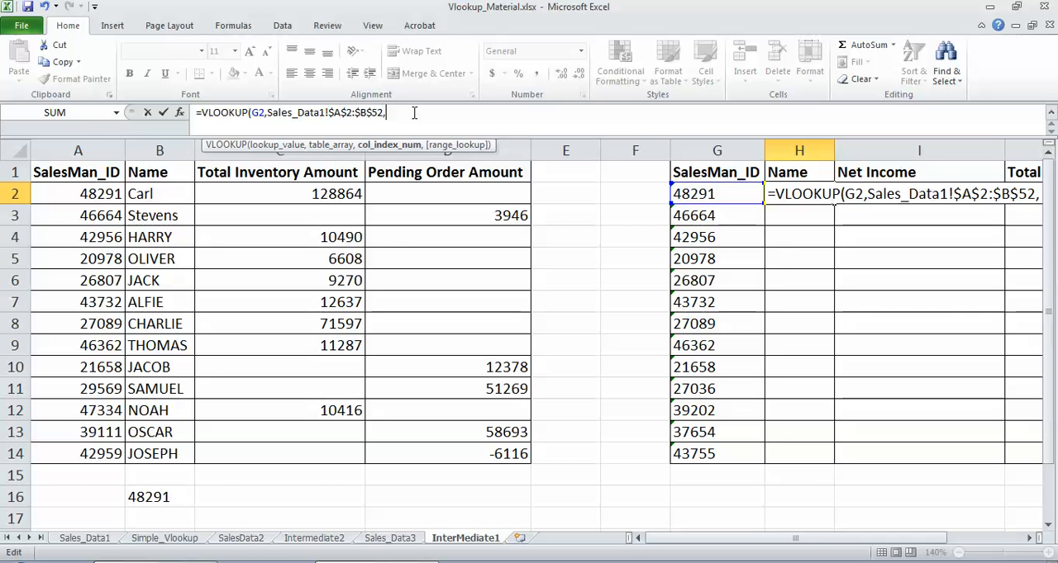
text(2)
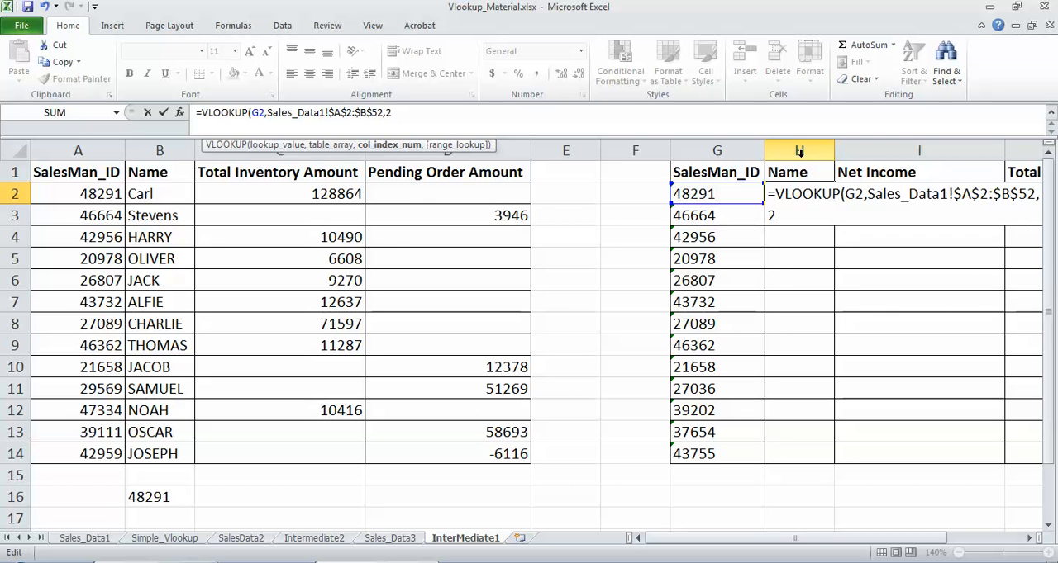
text(,FALSE)
text())
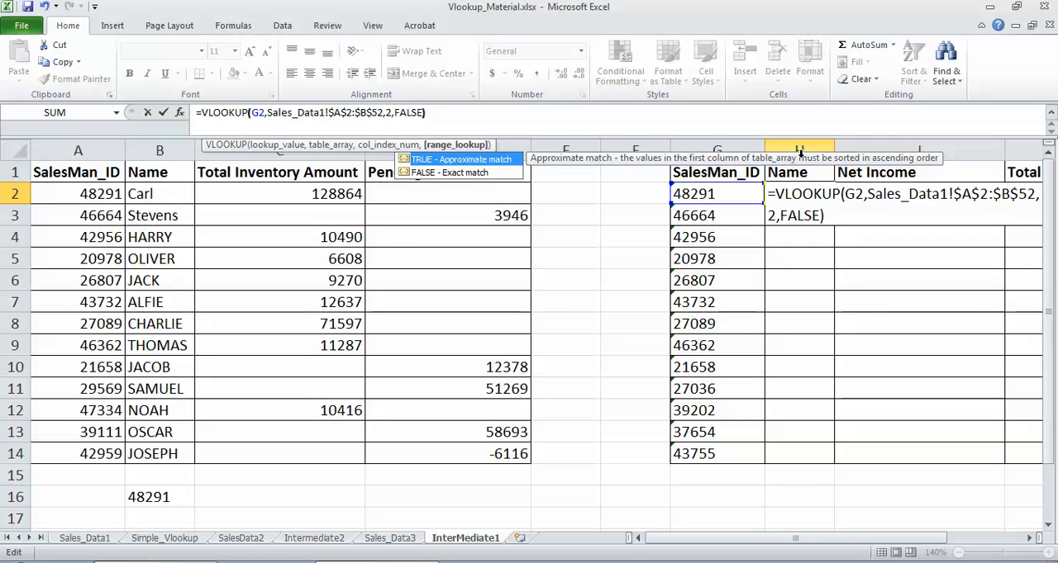
key(Return)
Step: Search Sales_Data1's SalesMan_ID filter for the ID in InterMediate1's G2, without applying the filter
click(710, 192)
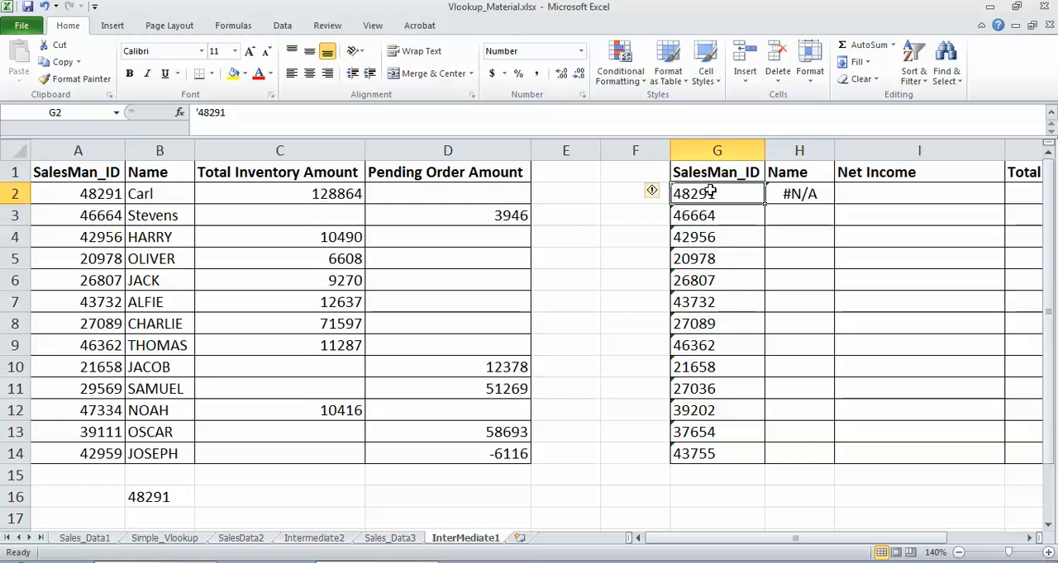
key(ctrl+c)
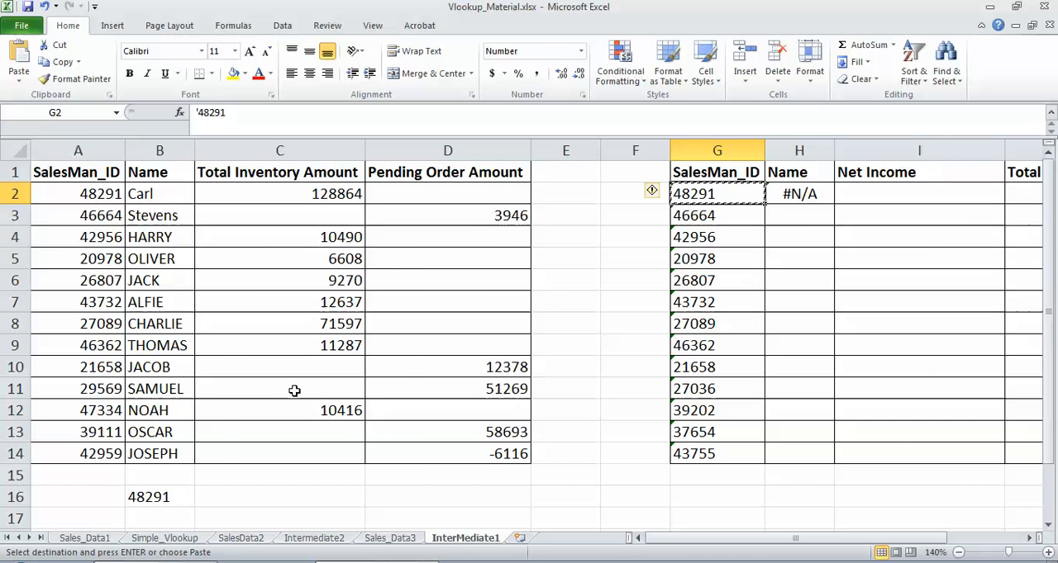
click(84, 537)
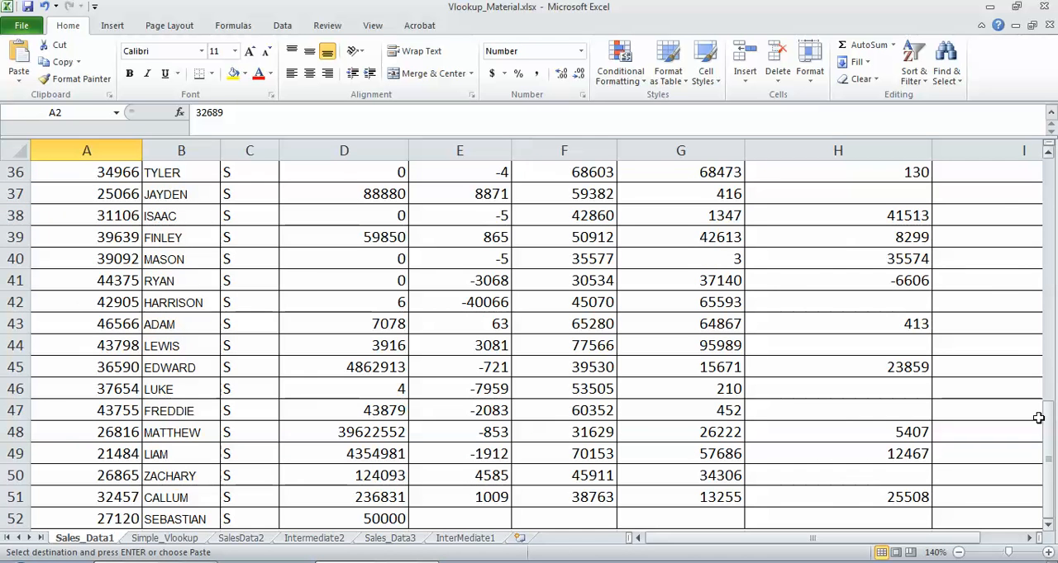
drag(1048, 426, 1045, 114)
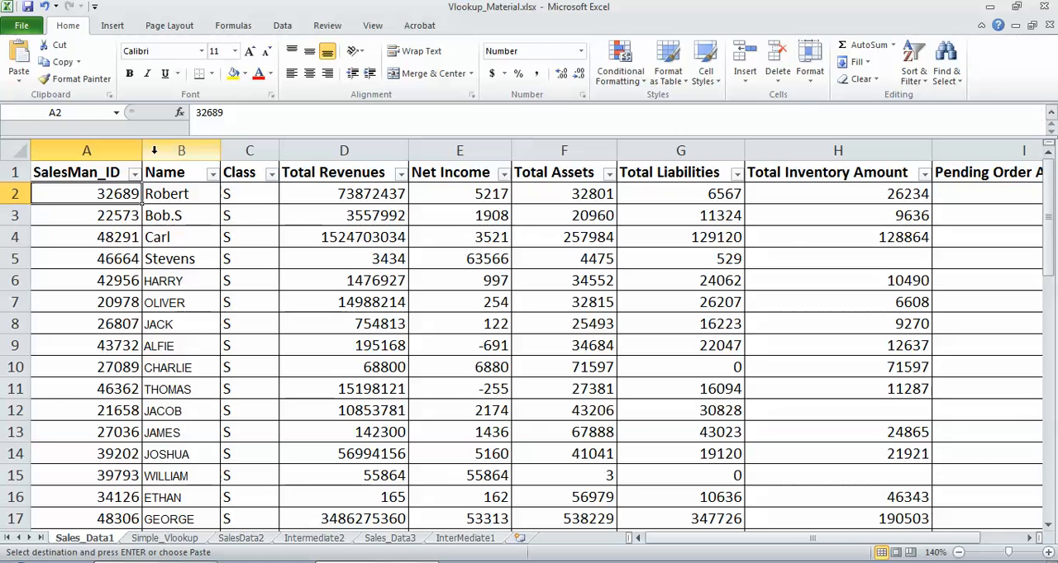
click(135, 173)
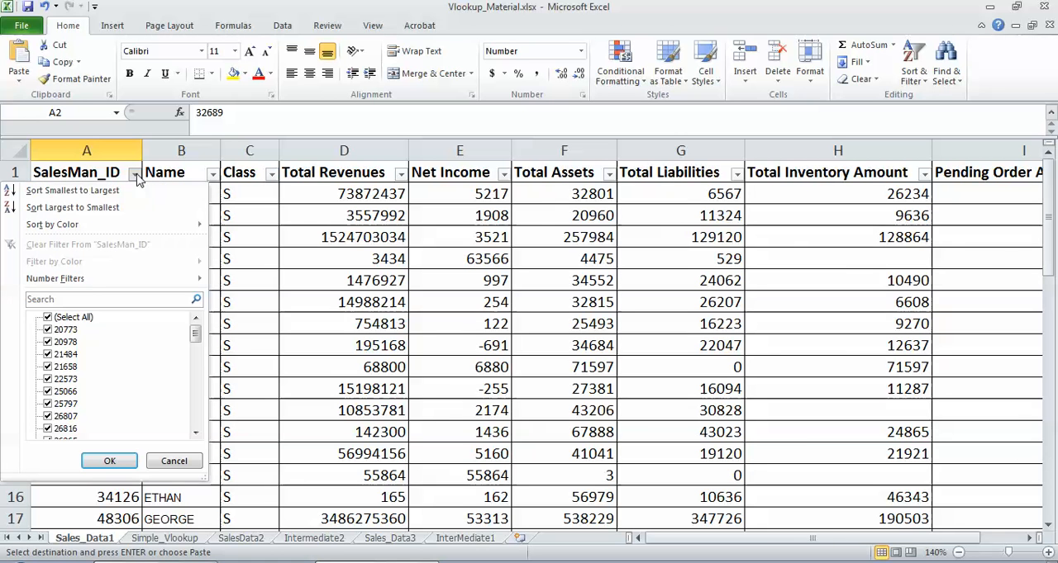
click(79, 299)
text(48291)
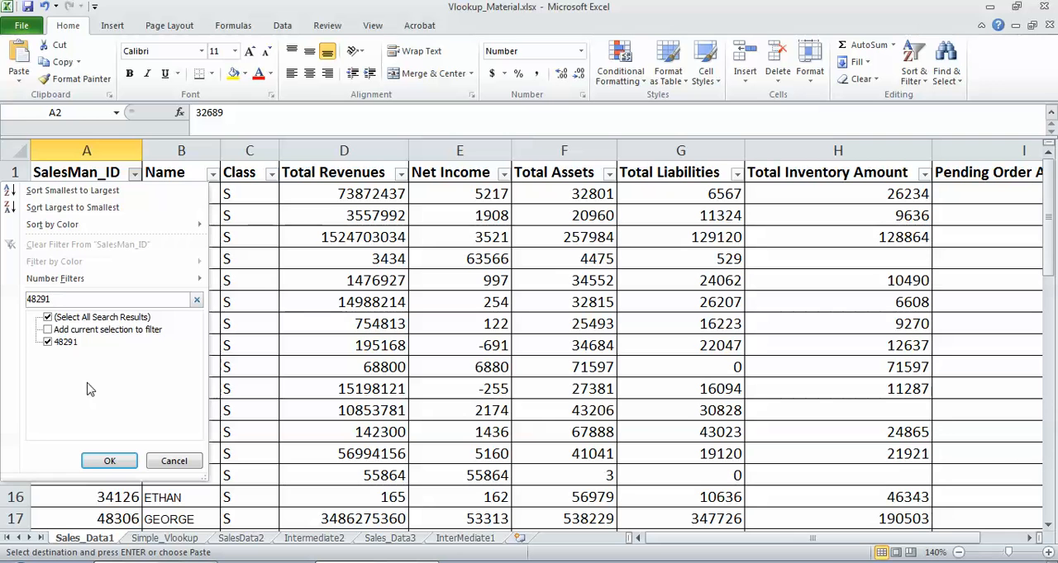
click(176, 462)
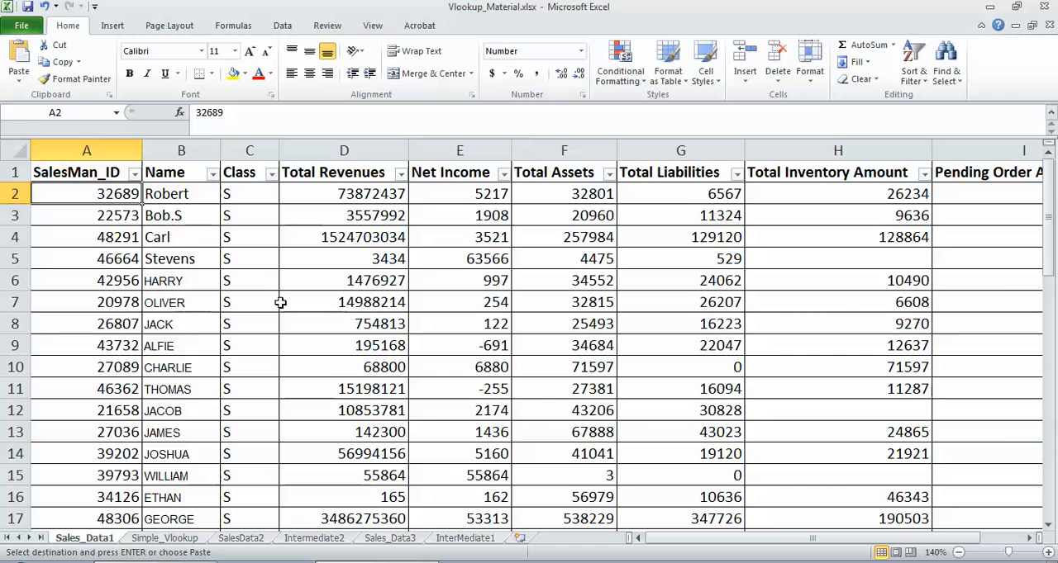
Step: On InterMediate1, enter =VALUE(G2) in cell G16 to convert the text salesman ID to a number
click(463, 539)
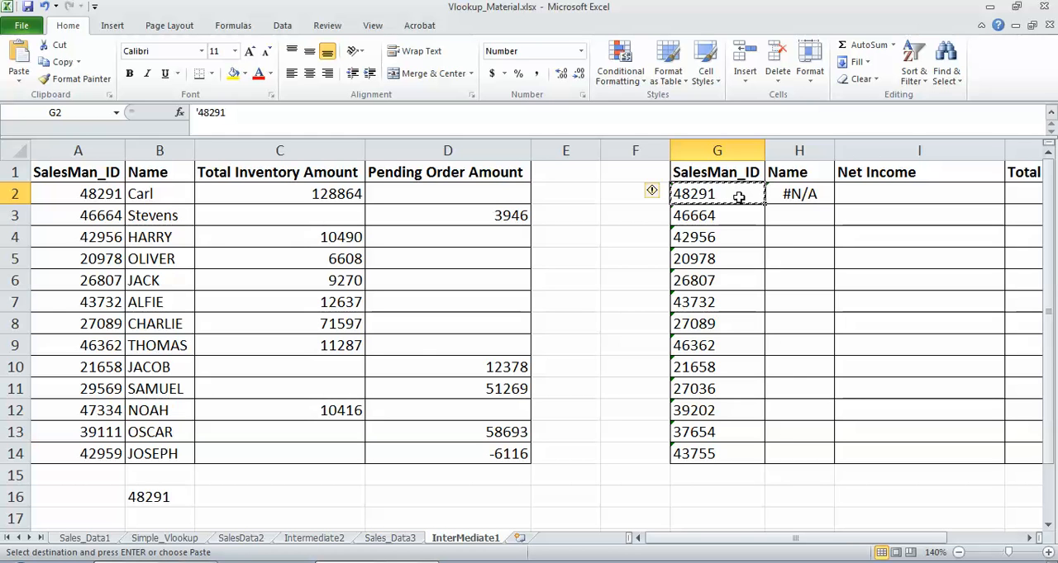
click(790, 195)
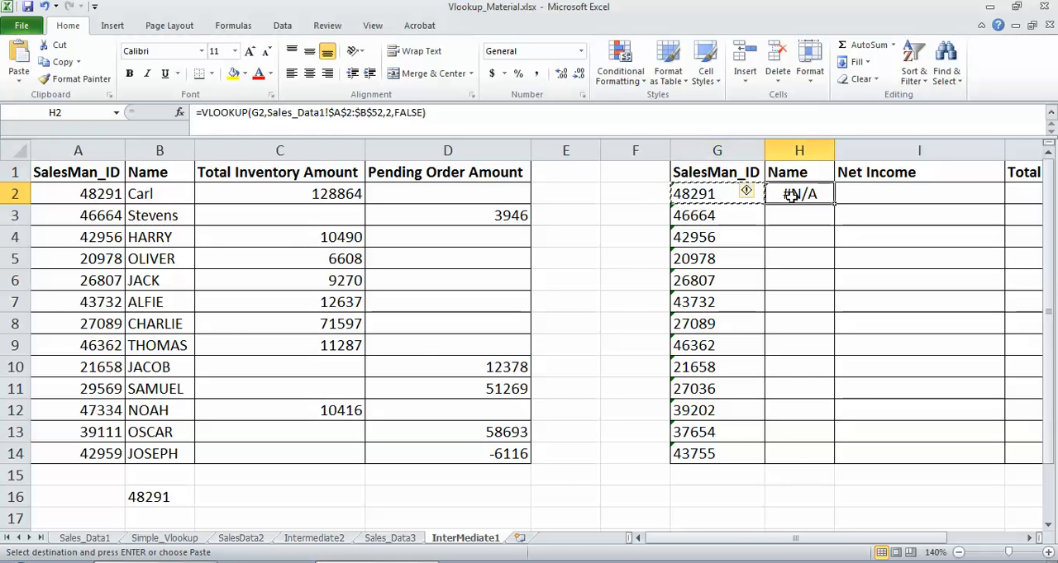
click(715, 498)
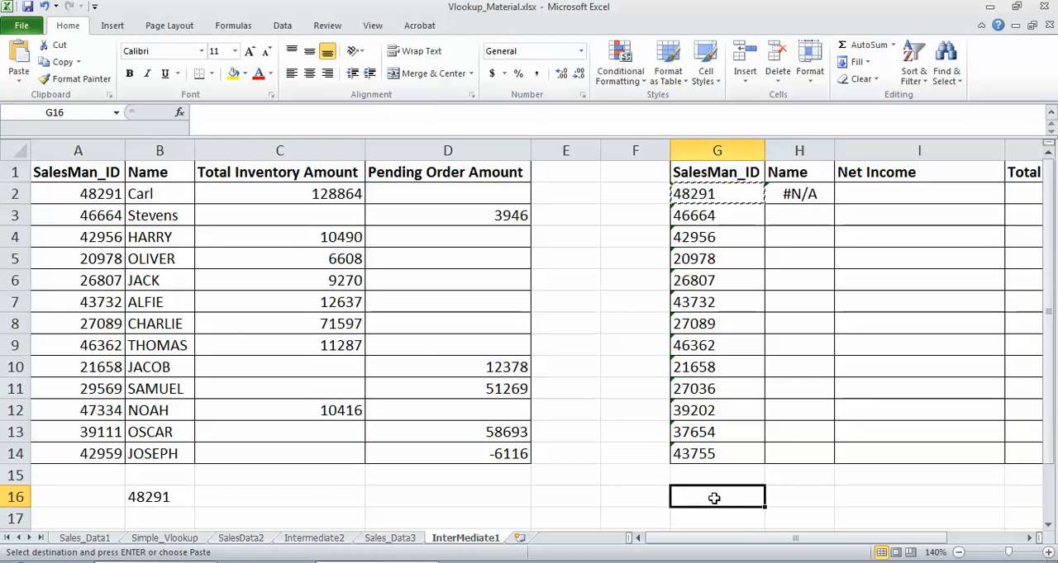
text(=VALUE)
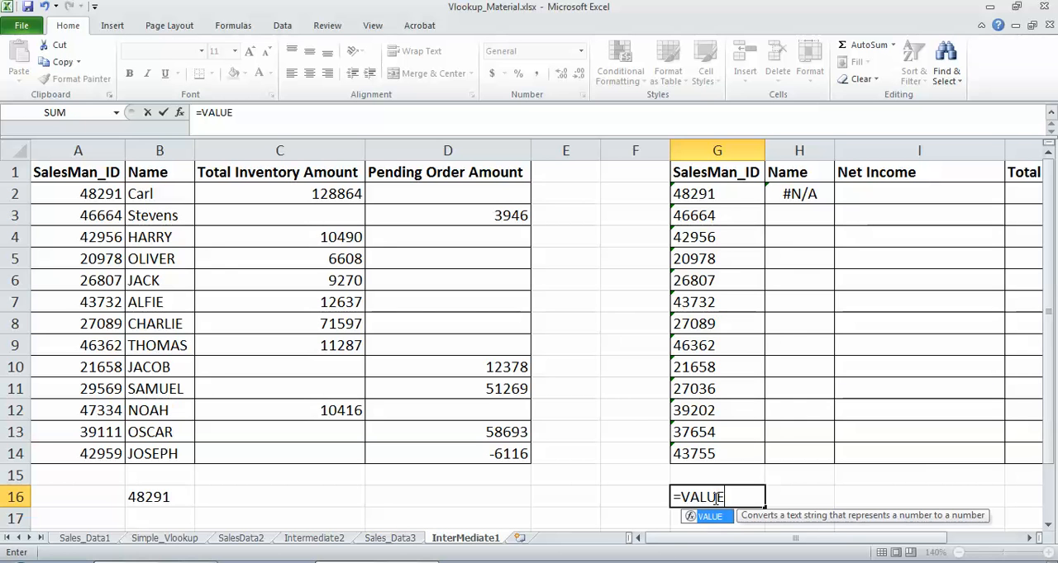
text(()
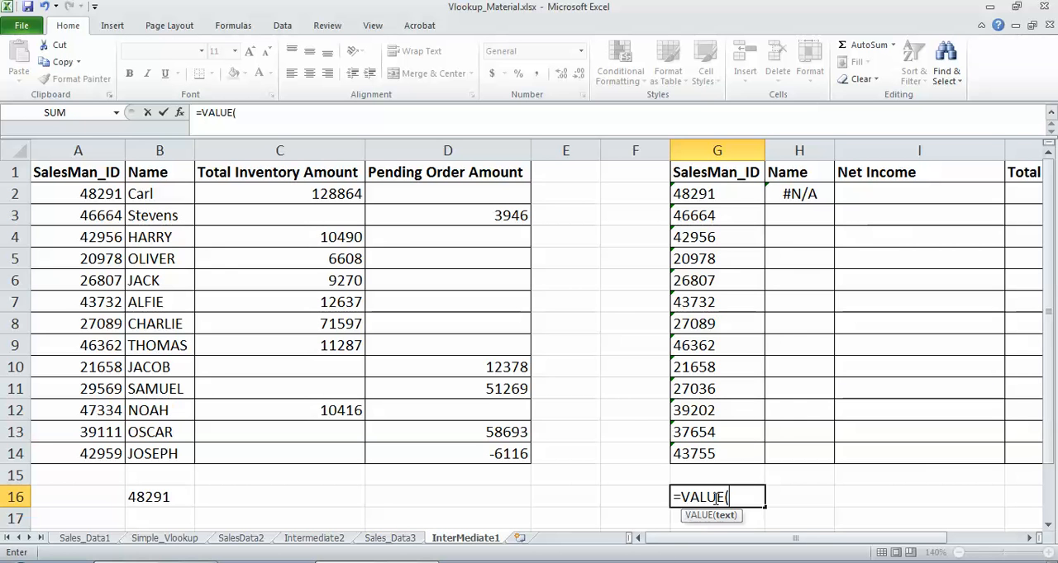
click(707, 196)
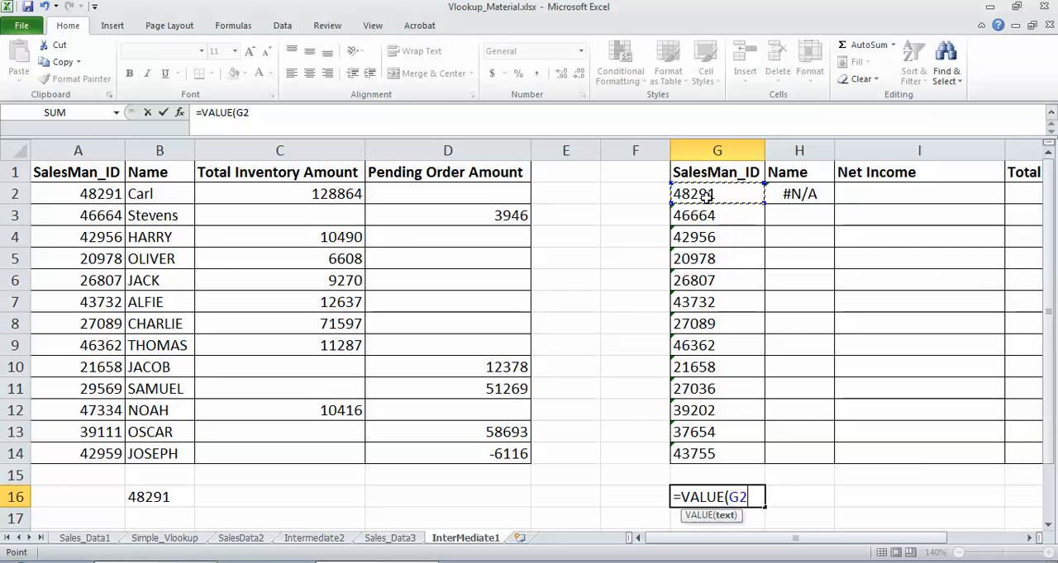
text())
key(Return)
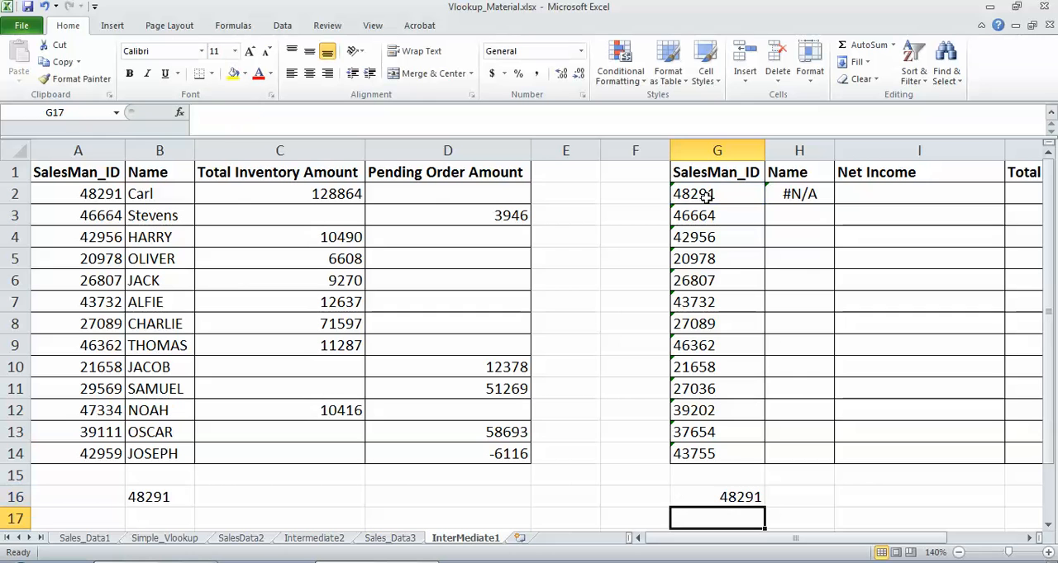
click(740, 497)
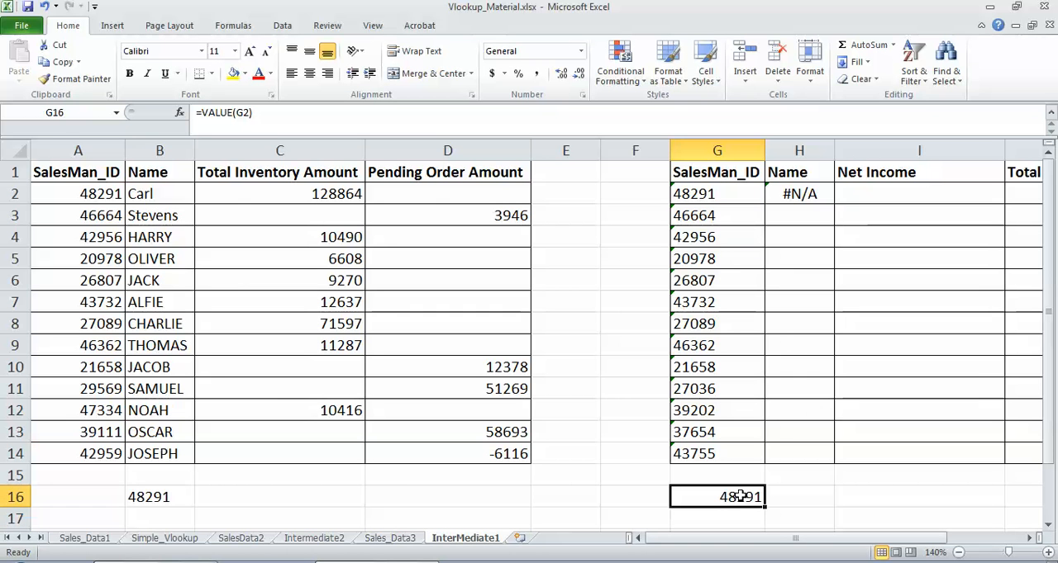
Step: Wrap the lookup value in H2's VLOOKUP with the VALUE function, making it VALUE(G2)
click(803, 194)
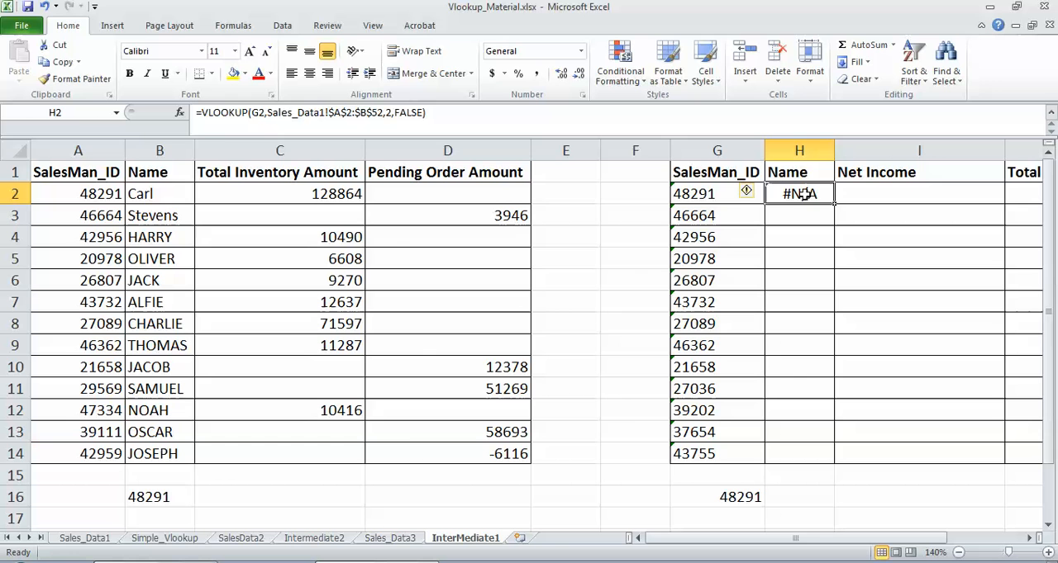
click(254, 113)
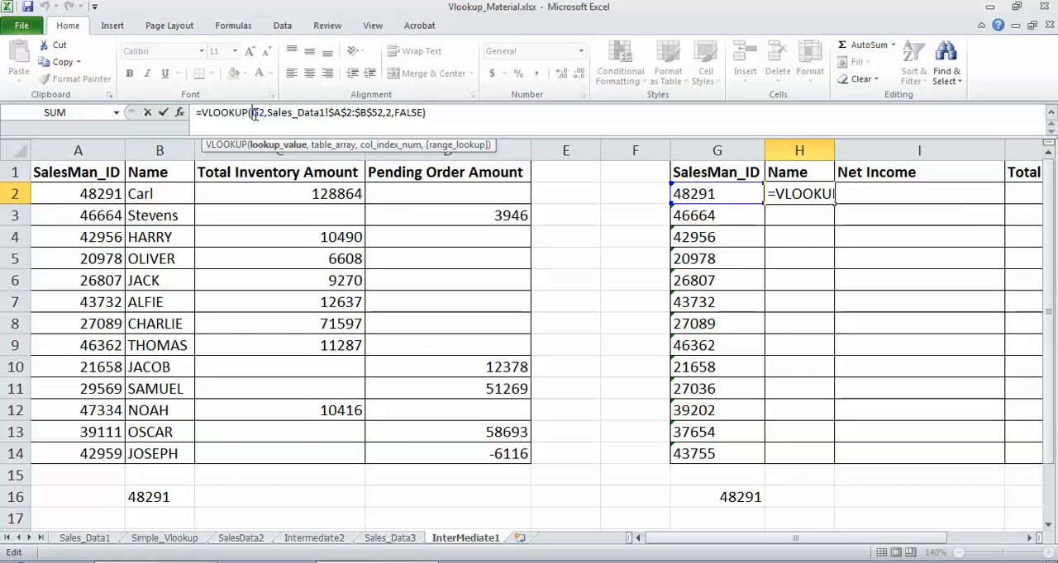
text(VALE)
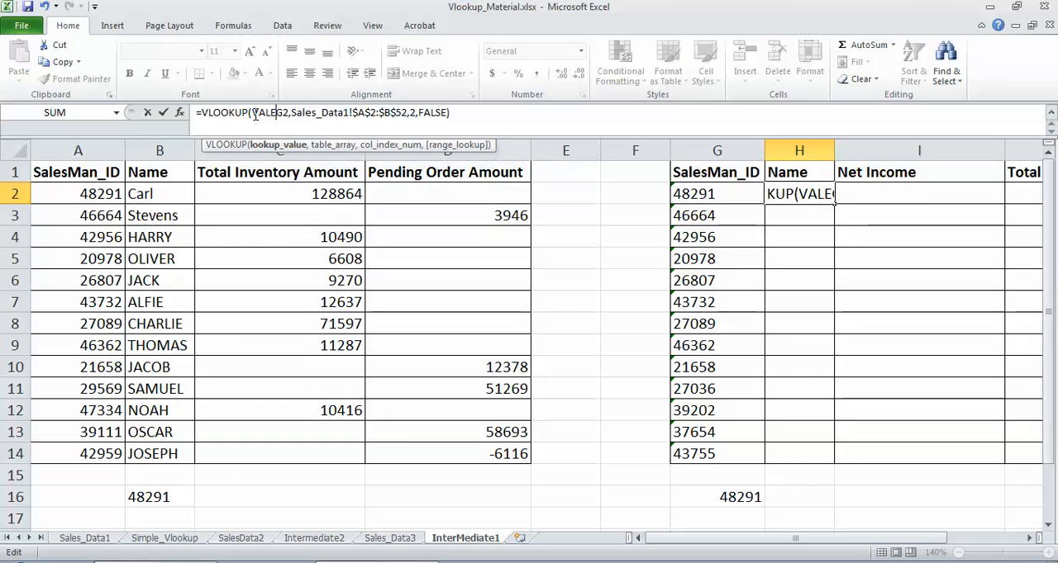
text(U)
key(BackSpace)
key(BackSpace)
text(UE)
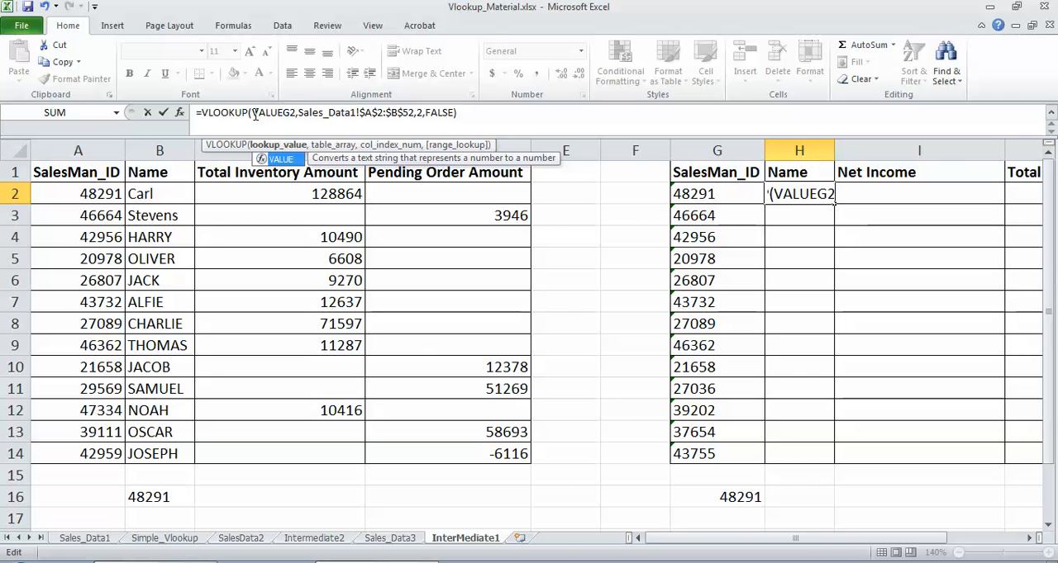
text(()
click(300, 113)
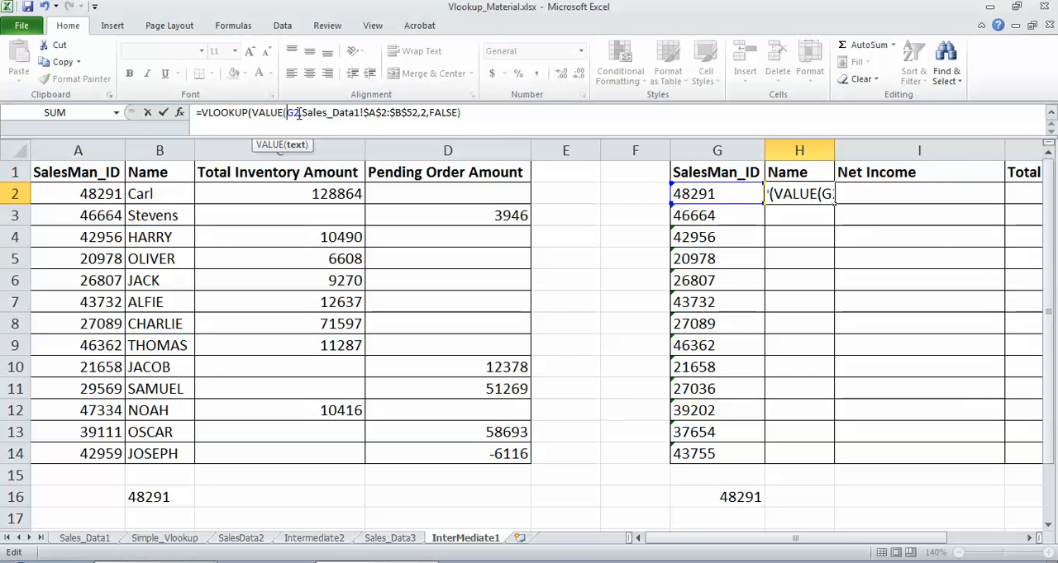
text())
key(Return)
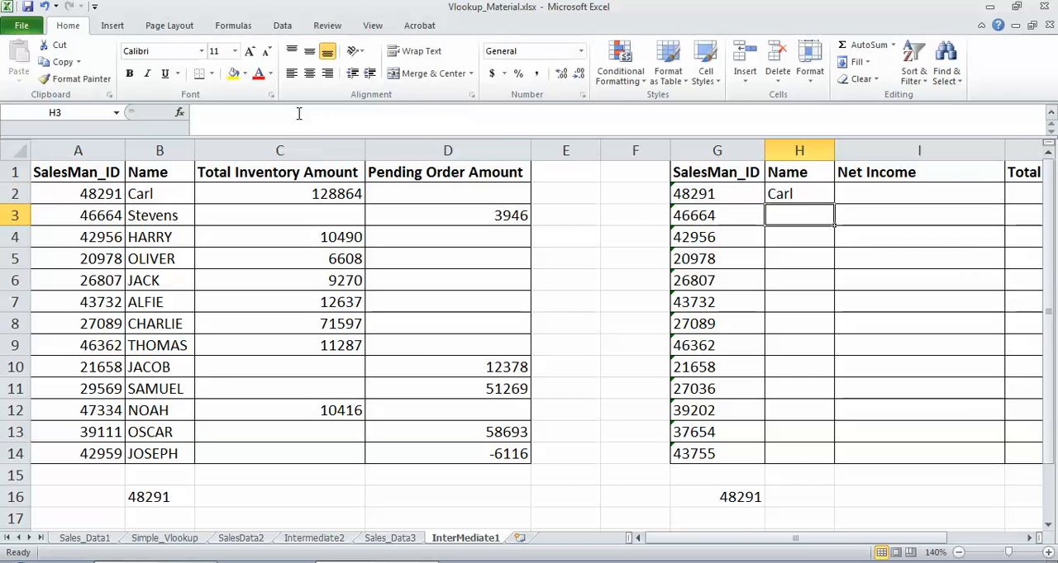
Step: Copy H2's lookup formula down the Name column through H14
click(784, 194)
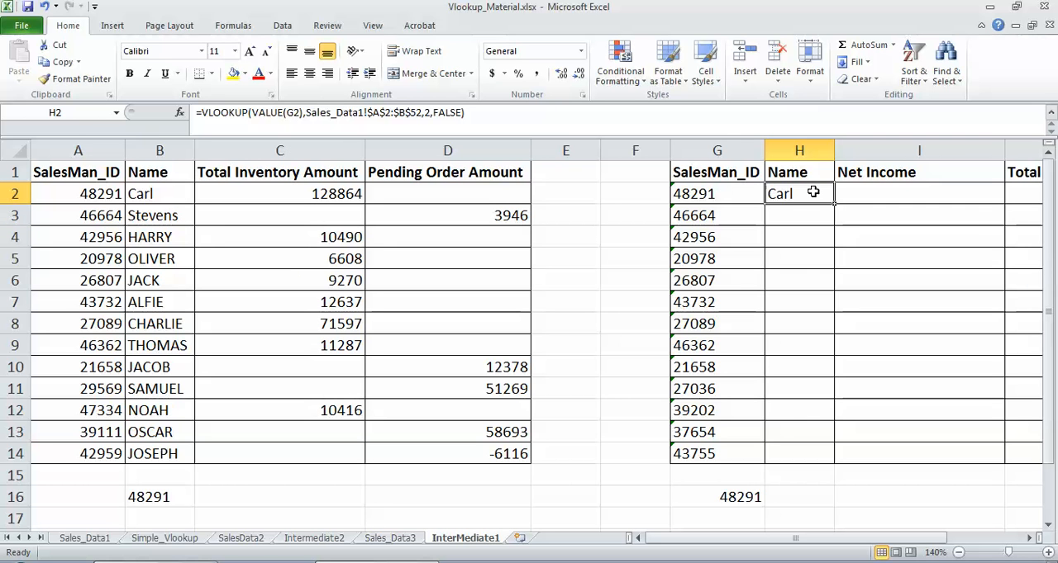
key(ctrl+c)
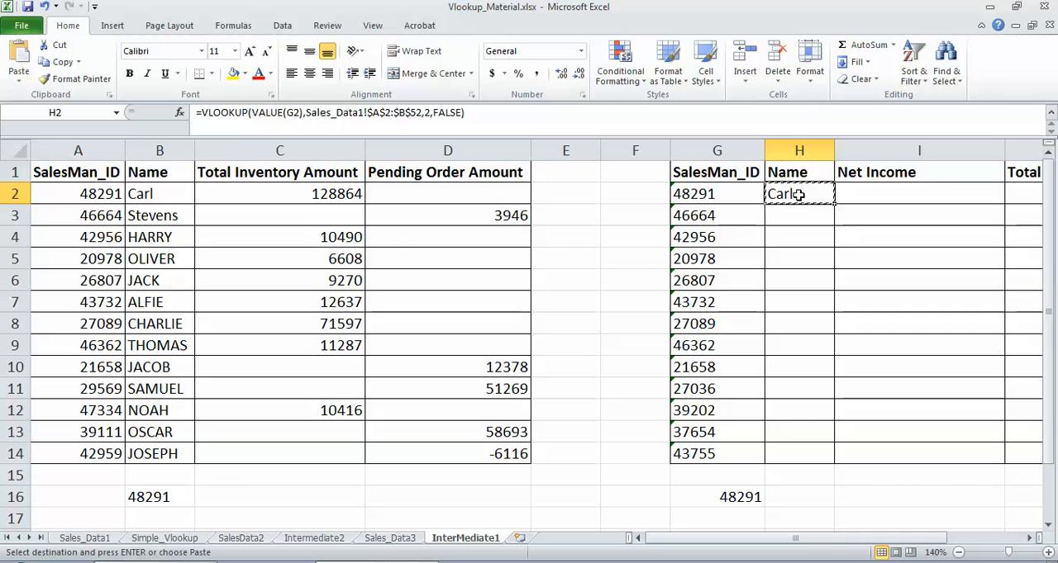
shift+click(791, 446)
key(ctrl+v)
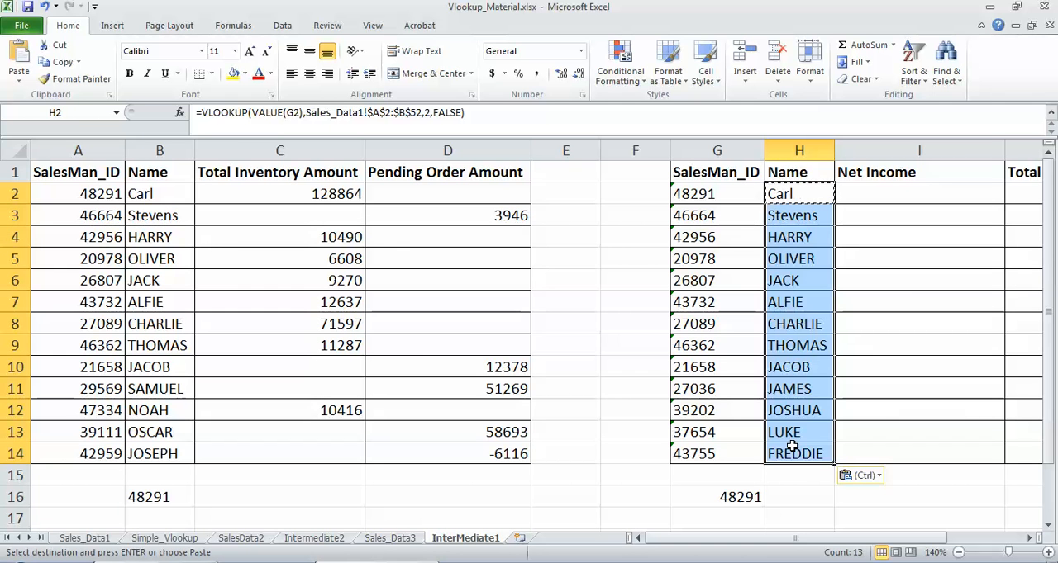
click(879, 196)
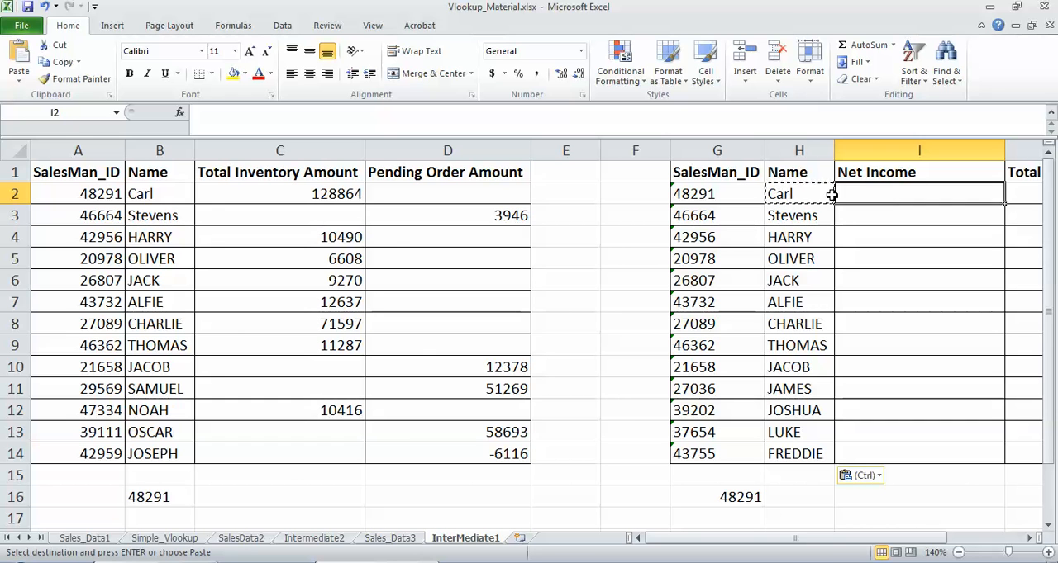
click(799, 197)
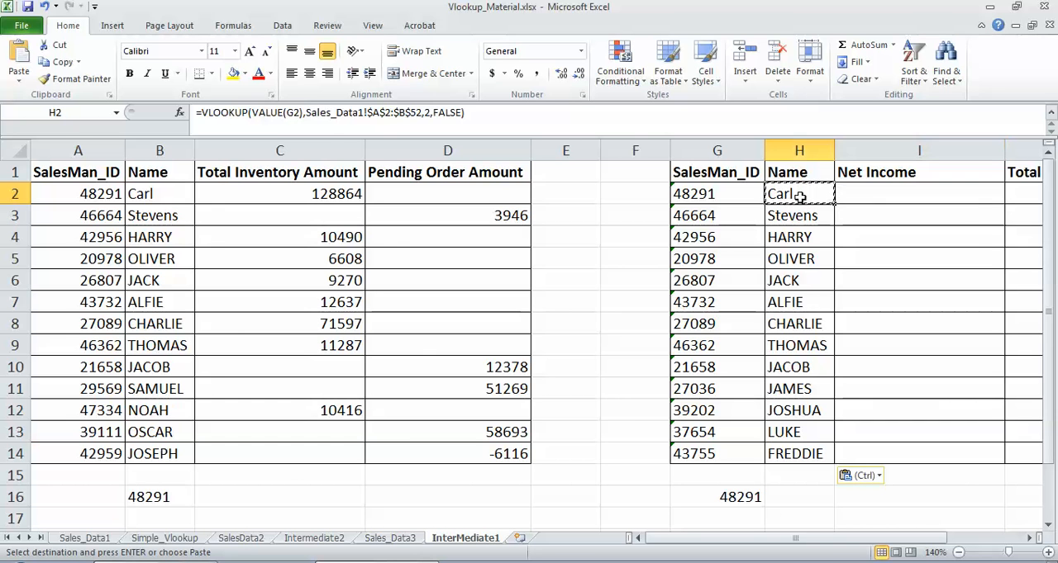
click(288, 113)
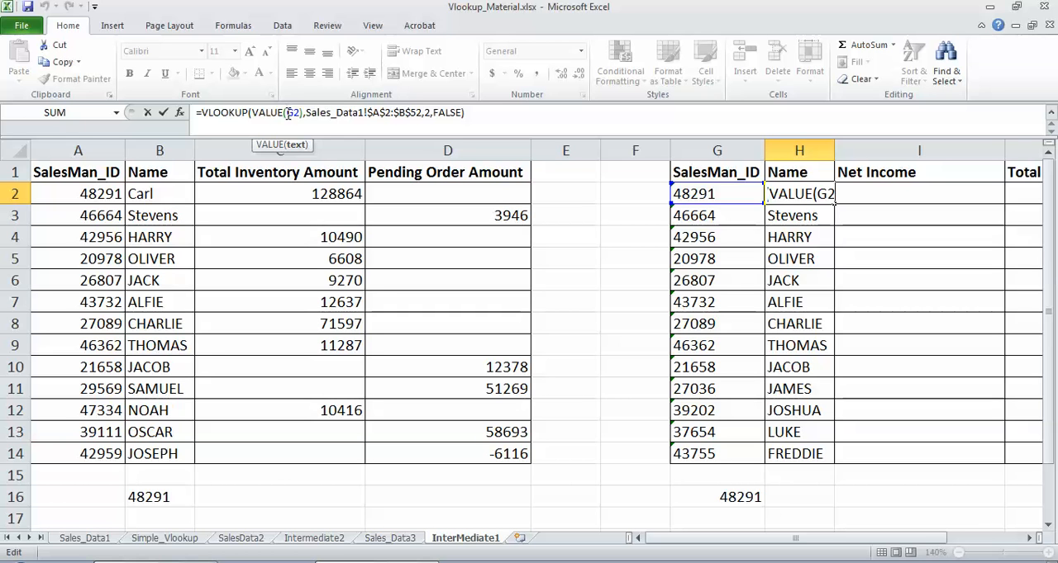
text($)
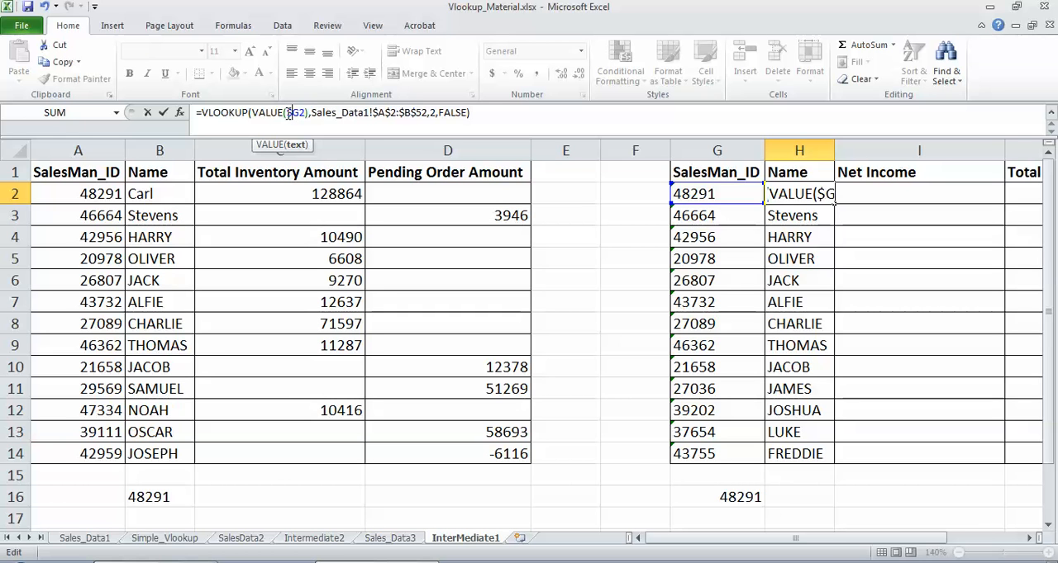
key(BackSpace)
key(Return)
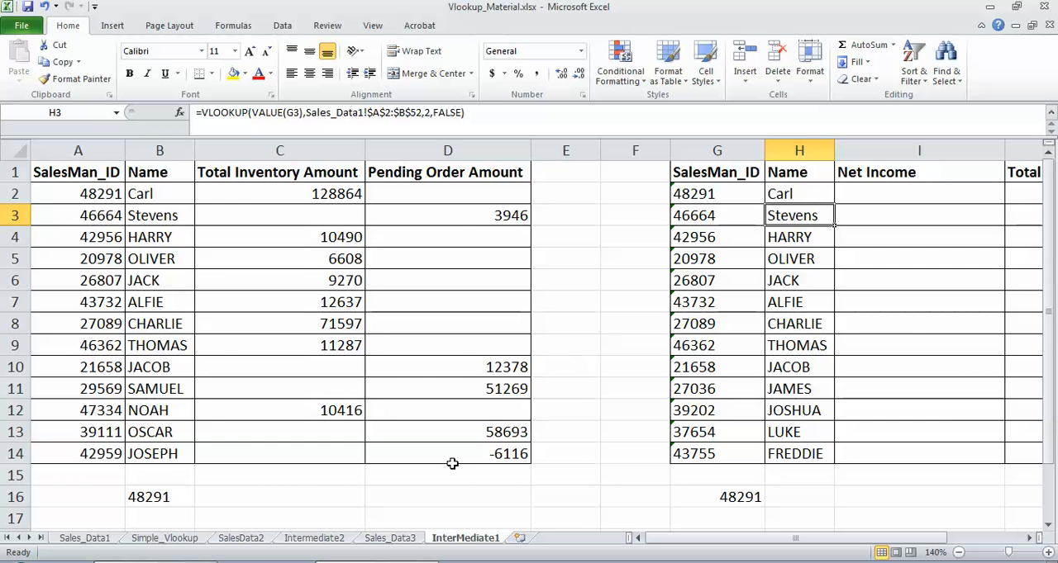
Step: On the SalesData2 sheet, insert a blank column between SalesMan_ID and Name
click(243, 538)
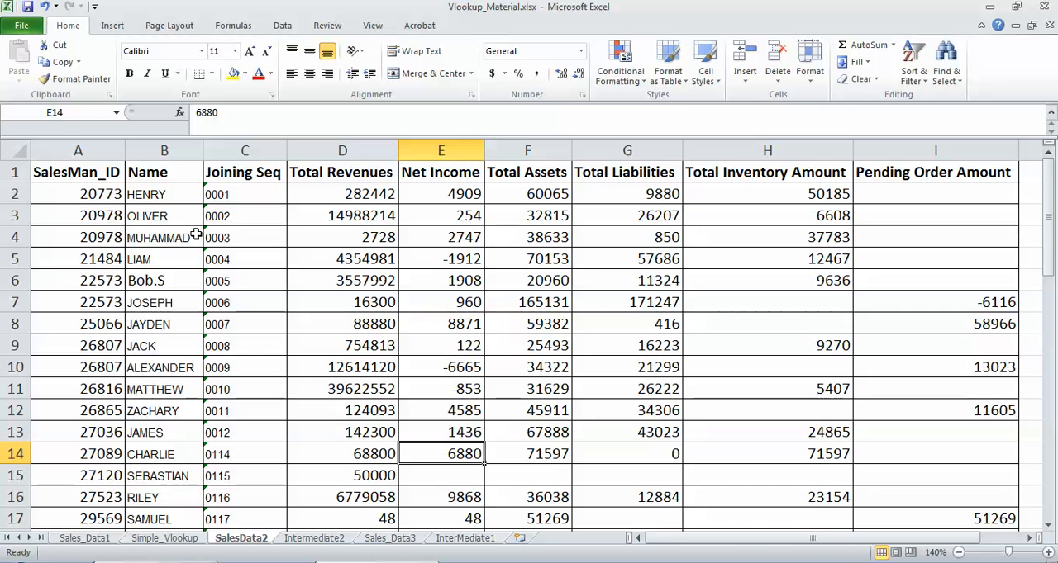
drag(101, 216, 98, 238)
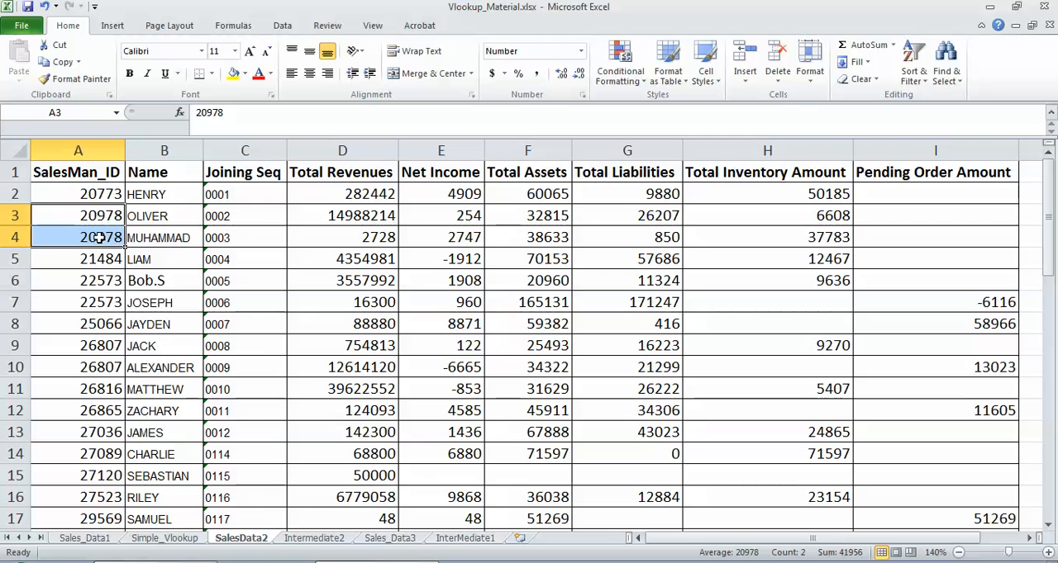
click(242, 215)
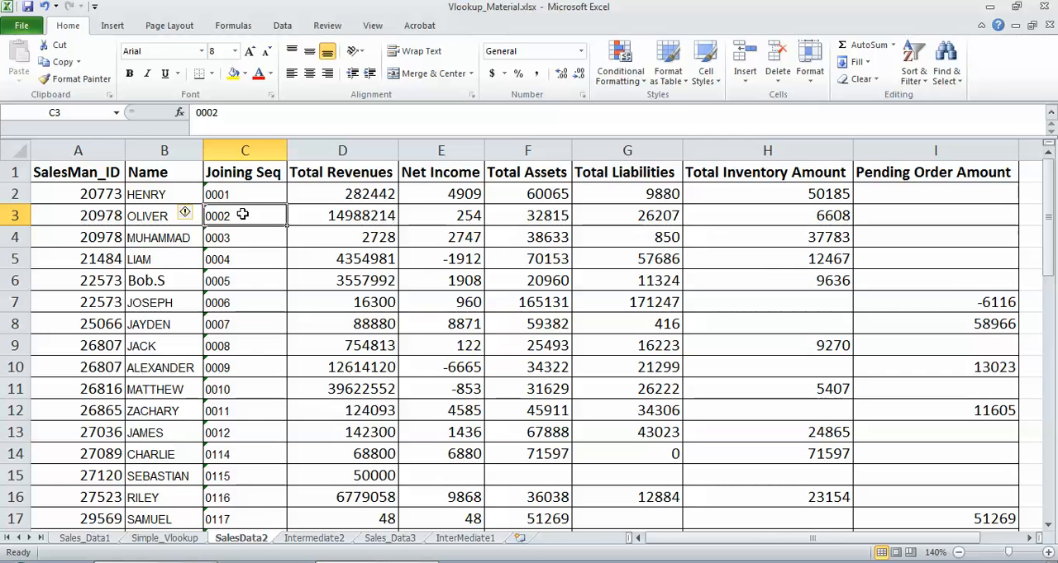
click(169, 146)
right_click(171, 151)
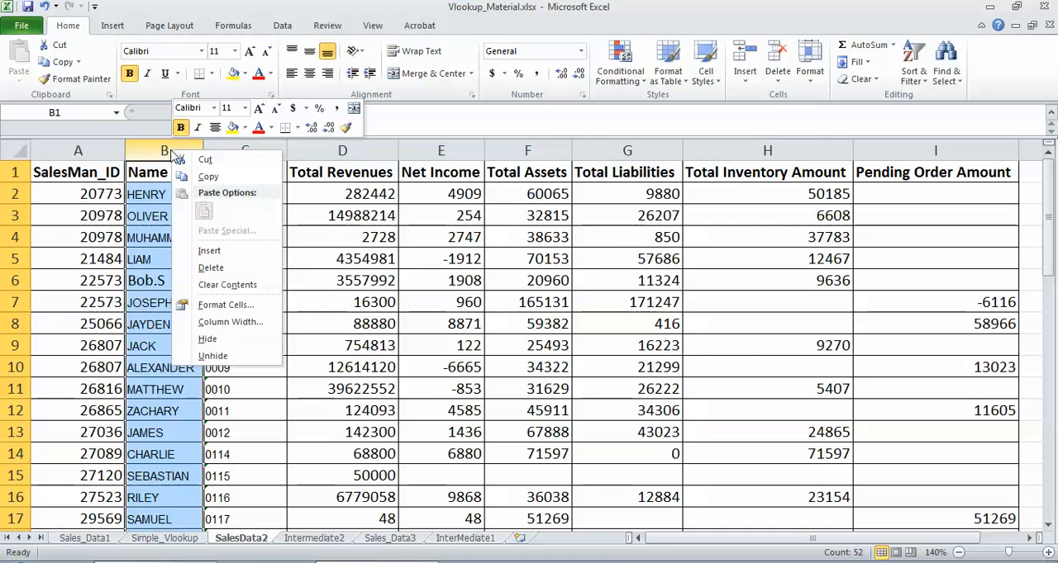
click(209, 251)
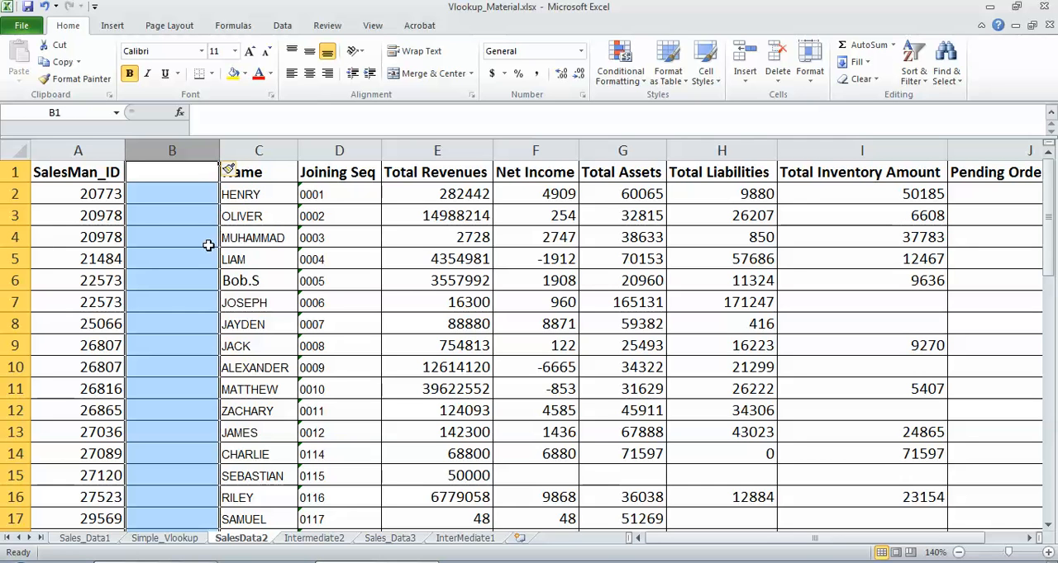
Step: Enter =CONCATENATE(A2,D2) in cell B2 to join the salesman ID with the joining sequence
click(190, 180)
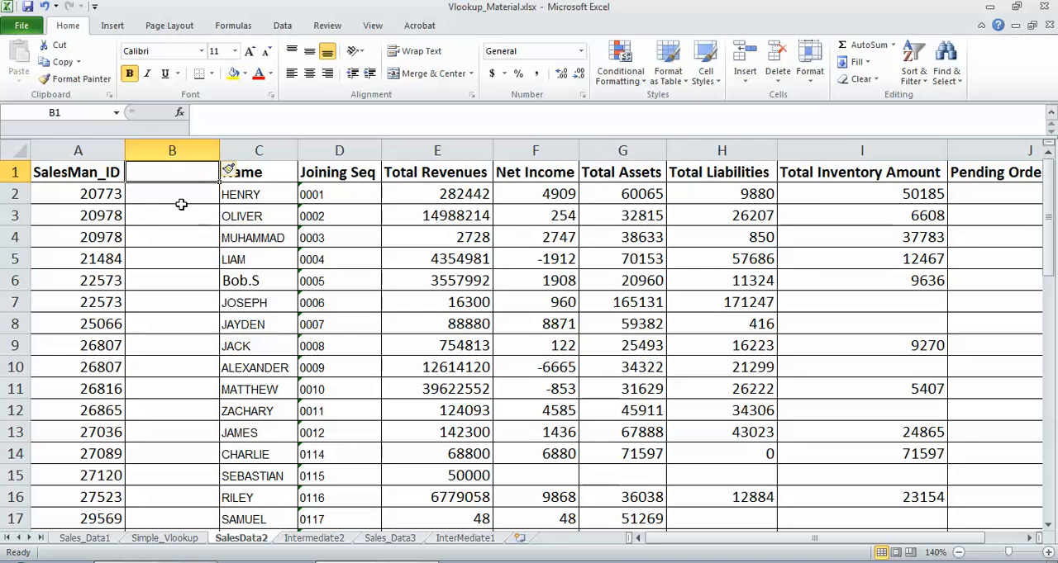
click(172, 198)
text(=)
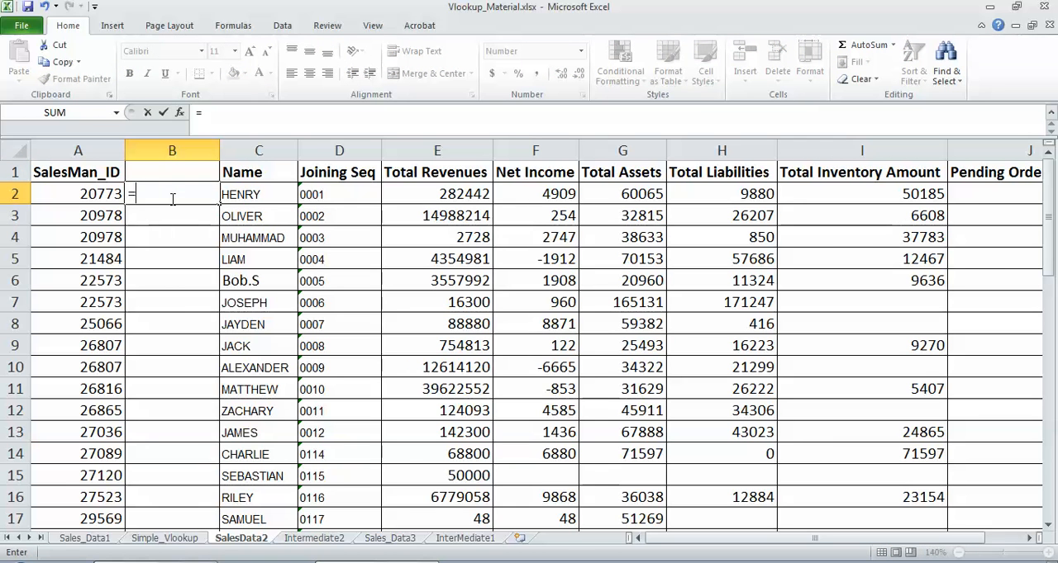
text(C)
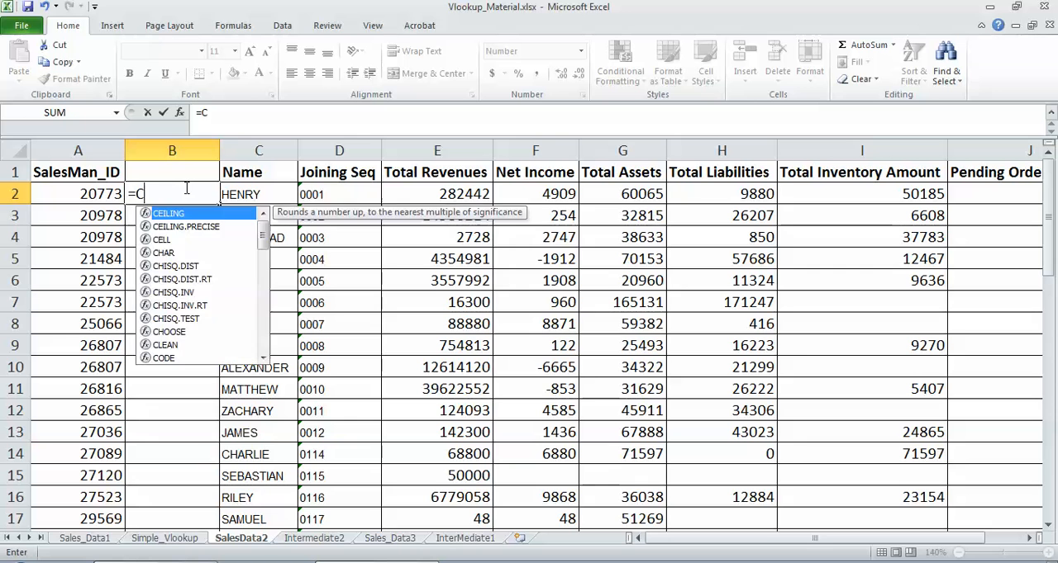
text(ONCATENATE()
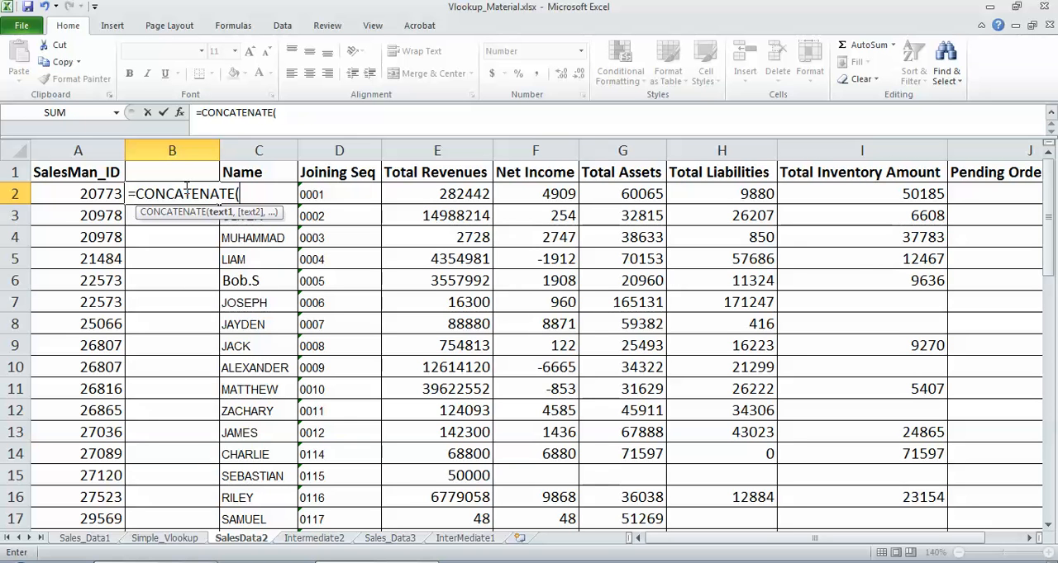
click(104, 193)
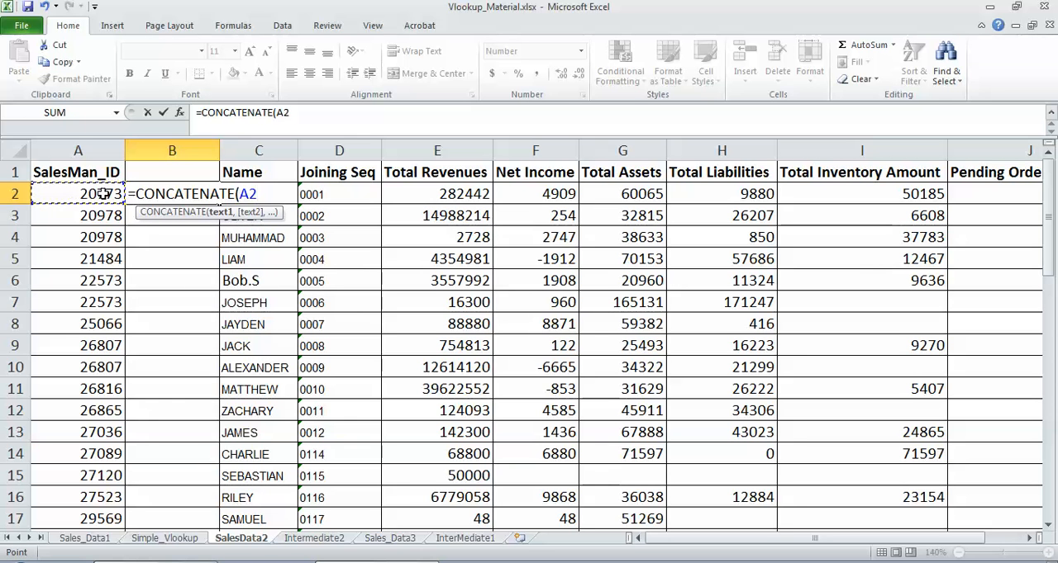
text(,)
click(347, 194)
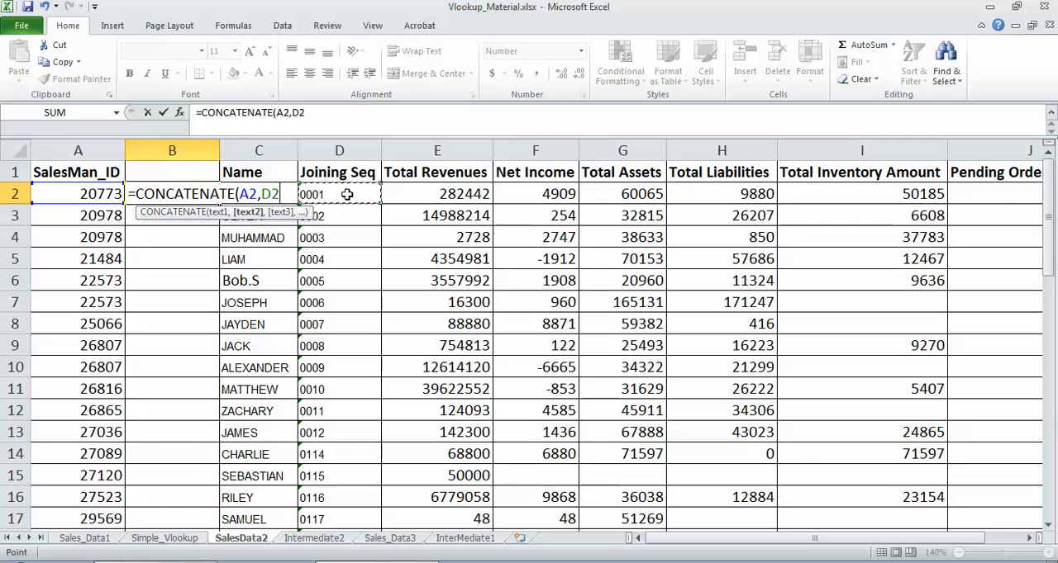
text())
key(Return)
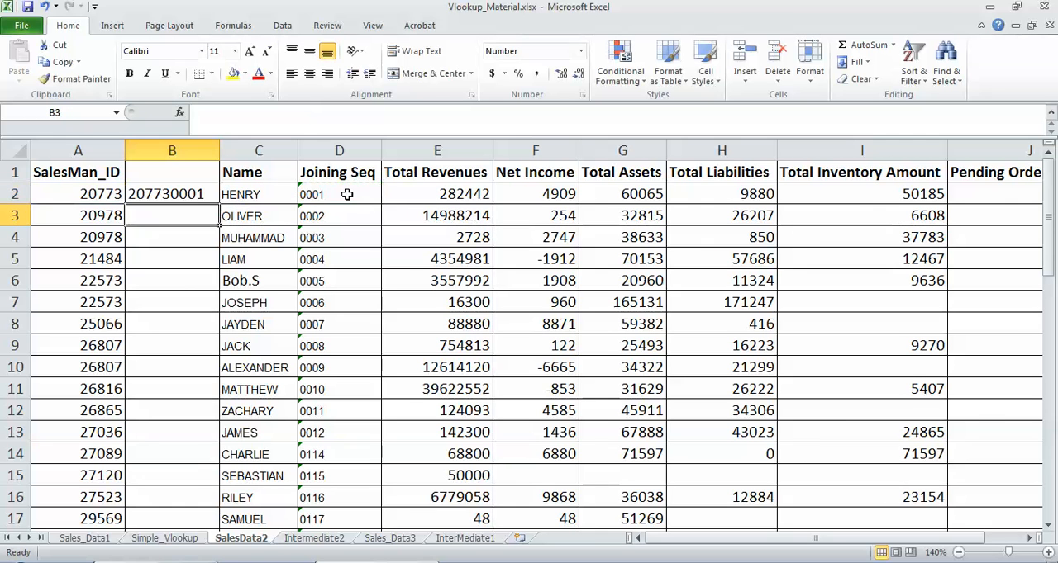
Step: Give the new column B the header Unique in cell B1
click(176, 172)
text(U)
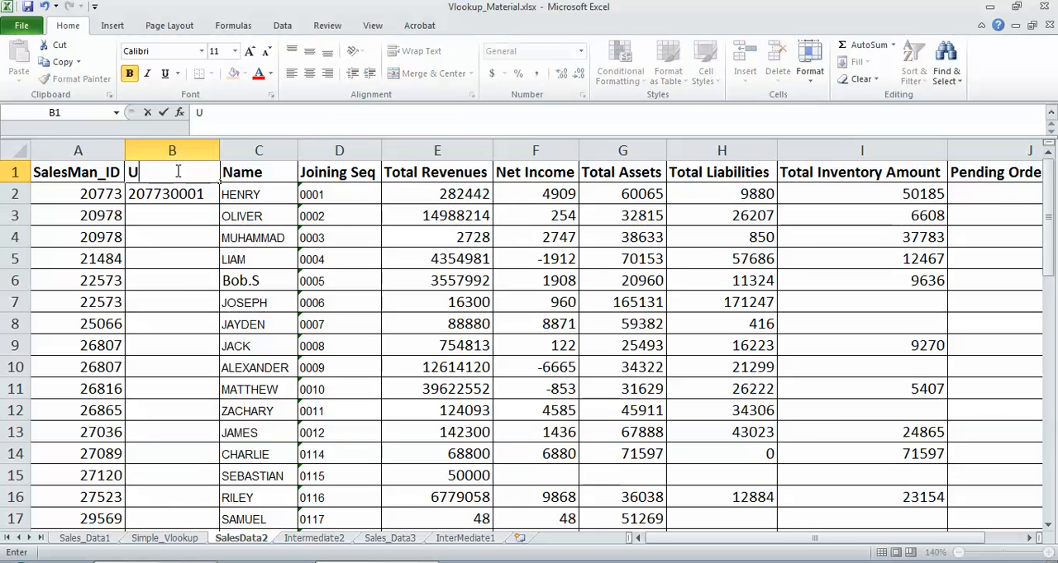
text(nique)
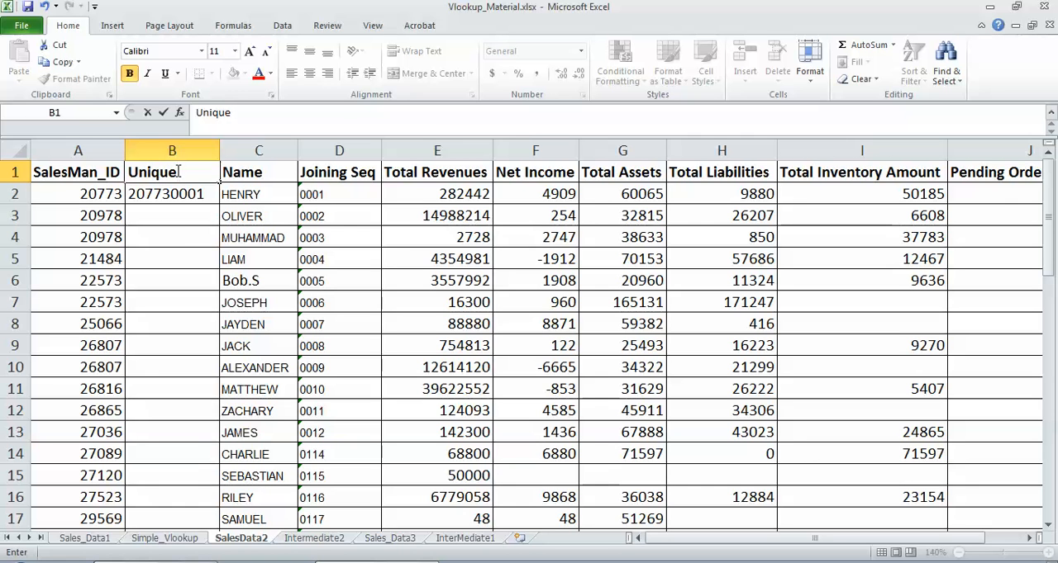
click(149, 216)
Step: Copy B2's CONCATENATE formula down the Unique column through B52
click(176, 192)
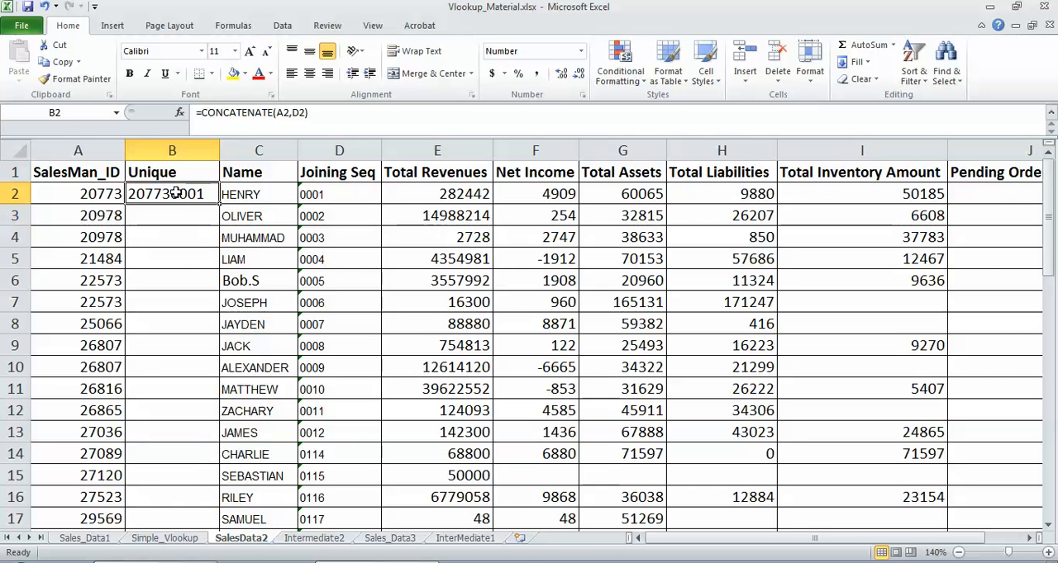
key(ctrl+c)
key(Left)
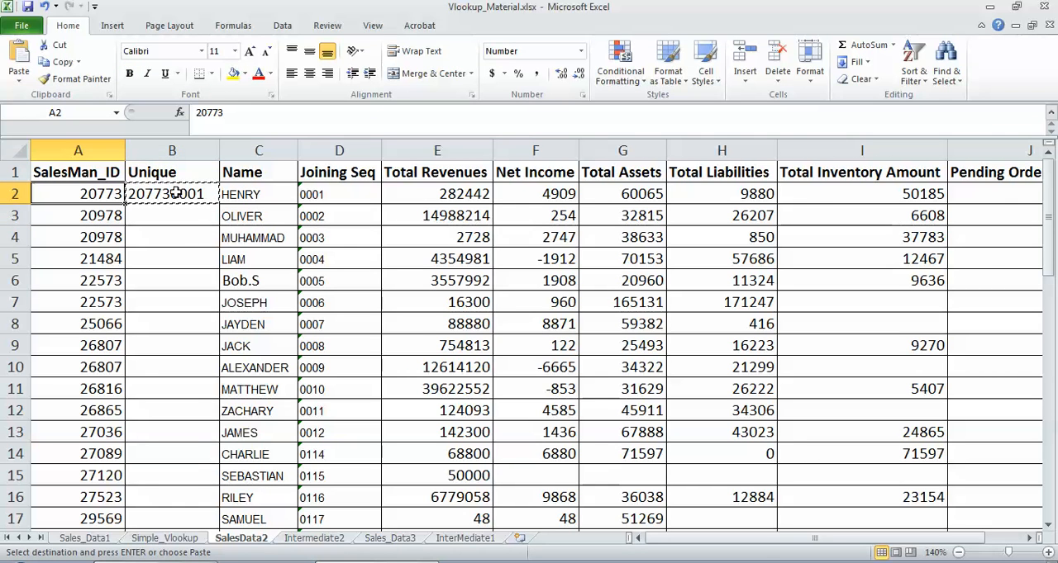
key(ctrl+Down)
key(Right)
key(ctrl+shift+Up)
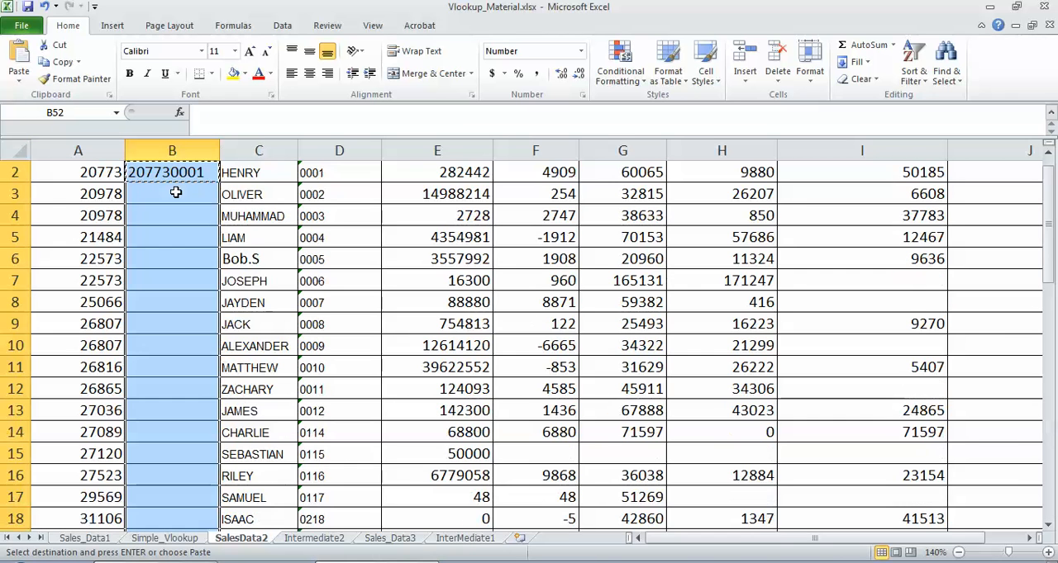
key(ctrl+v)
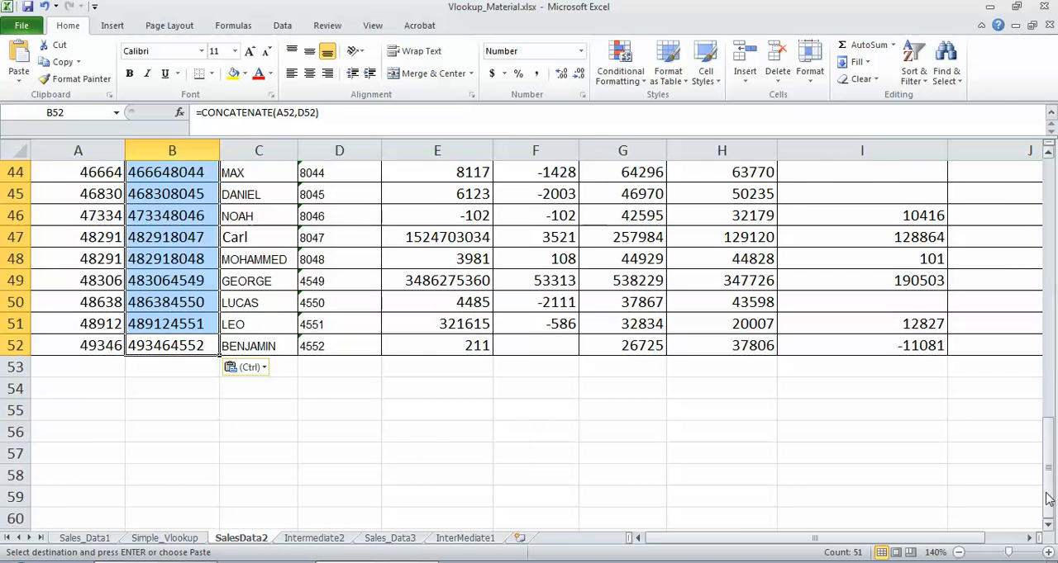
drag(1048, 499, 1027, 203)
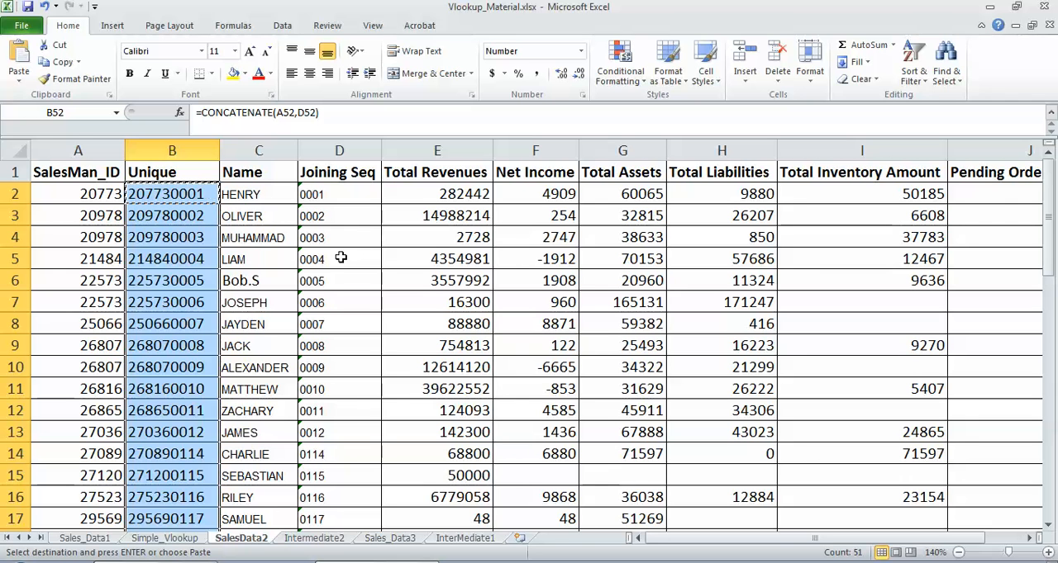
click(187, 200)
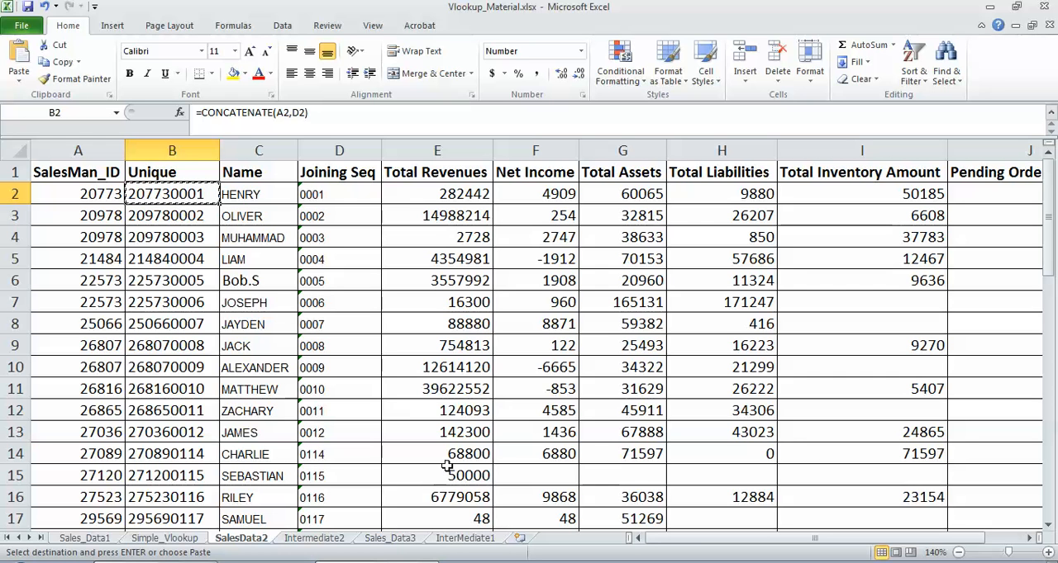
Step: On the Intermediate2 sheet, insert a column before Name and give it the header Unique ID
click(314, 538)
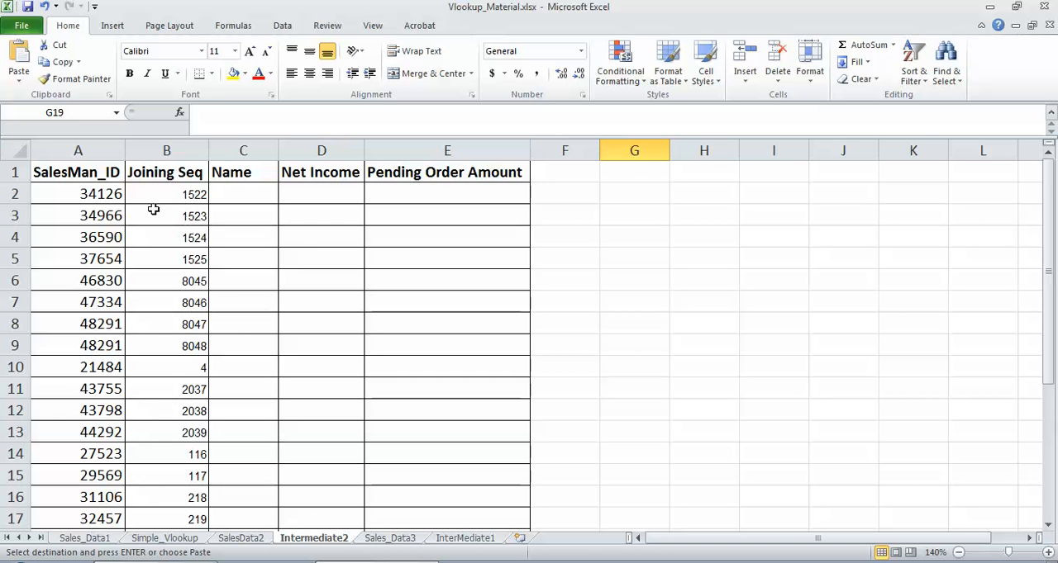
click(87, 193)
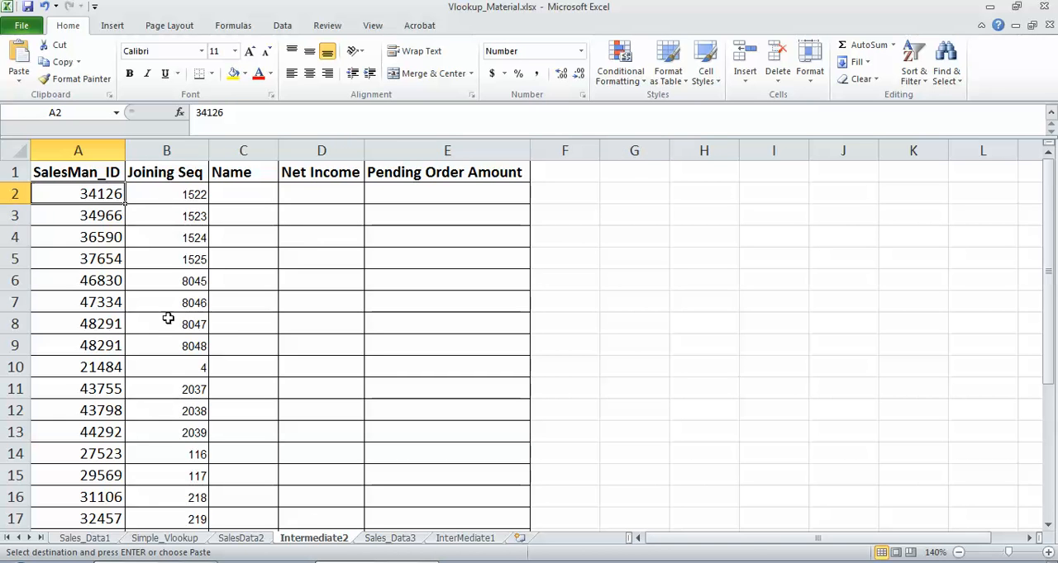
drag(113, 324, 100, 345)
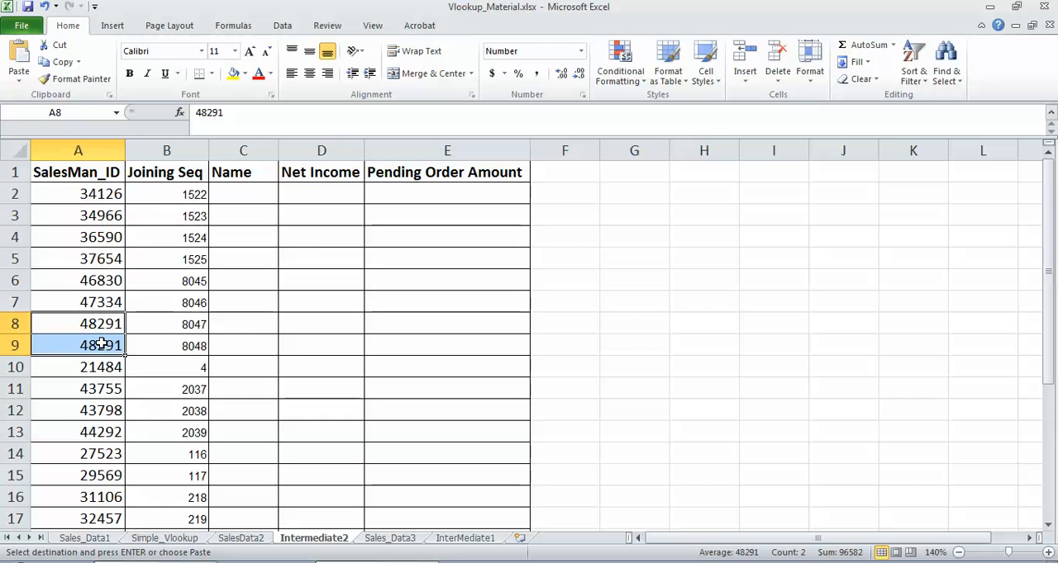
drag(190, 322, 191, 337)
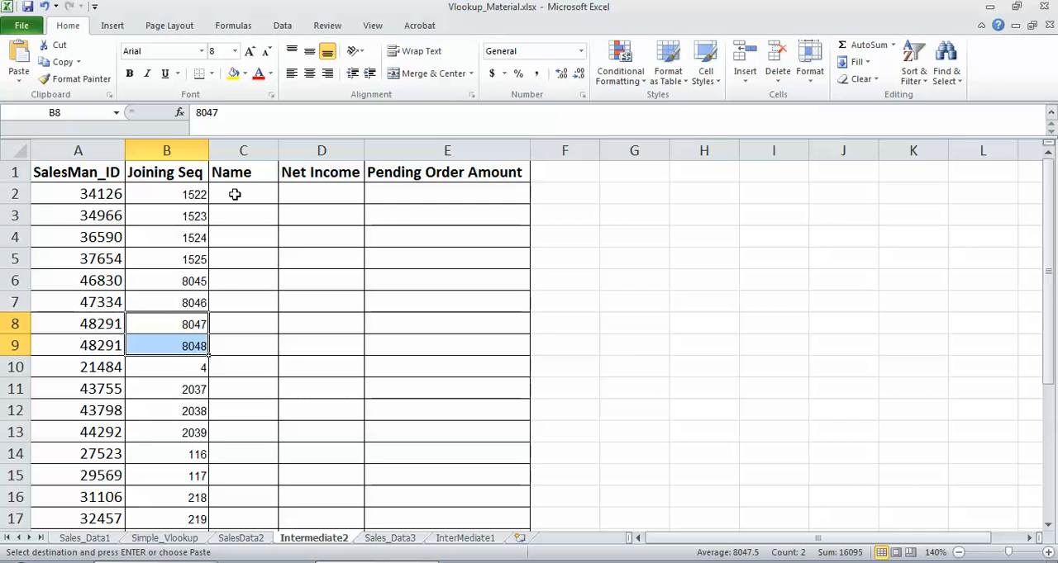
click(246, 151)
right_click(252, 155)
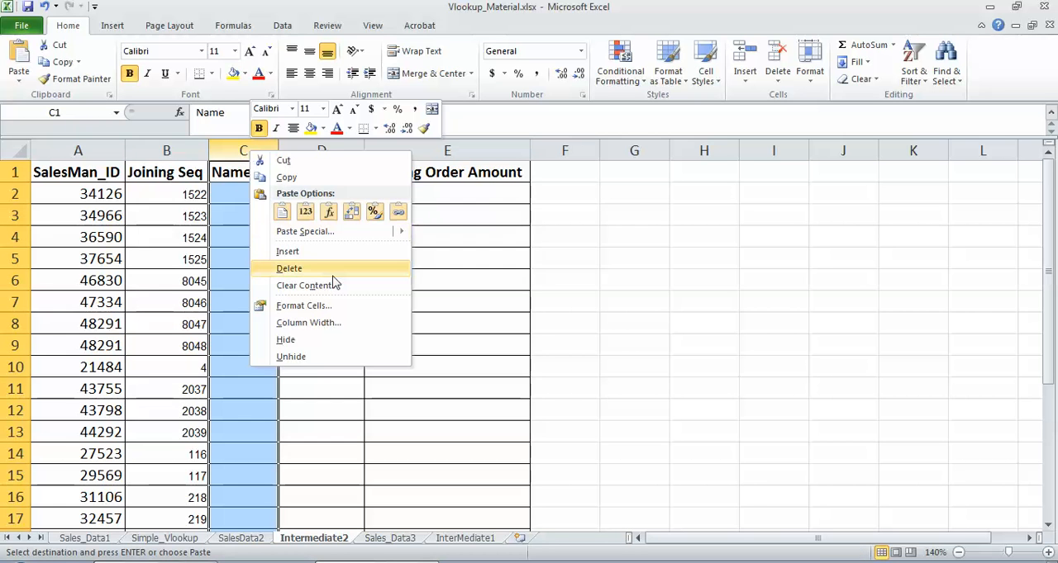
click(310, 253)
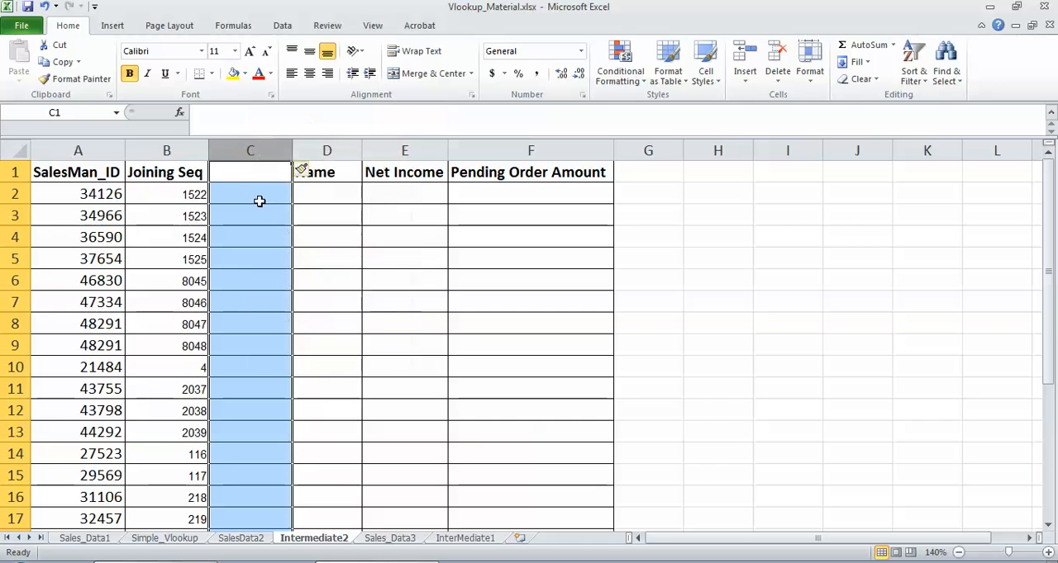
click(251, 172)
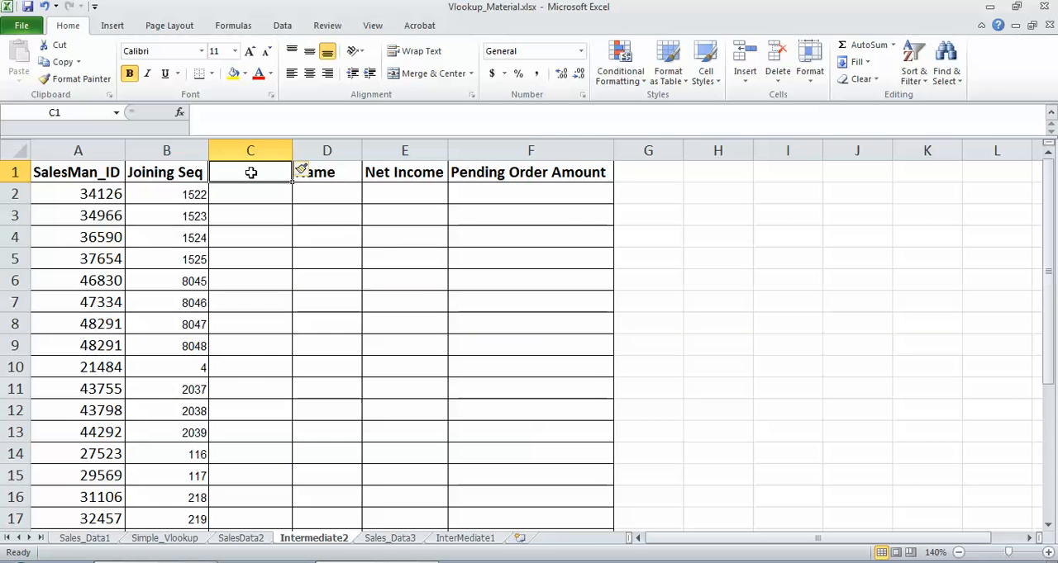
text(Unique ID)
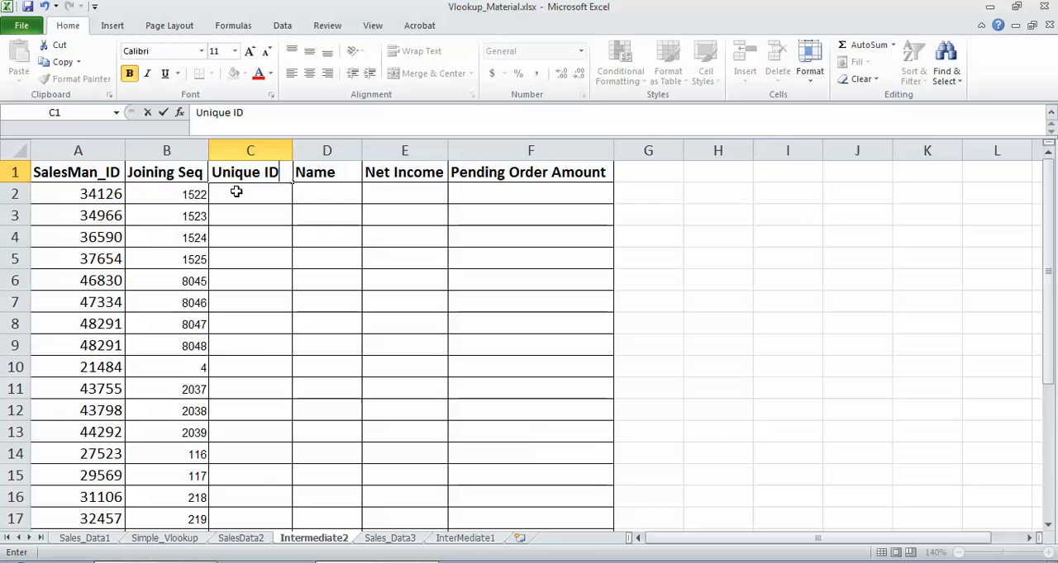
Step: Enter =CONCATENATE(A2,B2) in cell C2 to join the salesman ID with the joining sequence
click(238, 193)
text(=CONCATENATE()
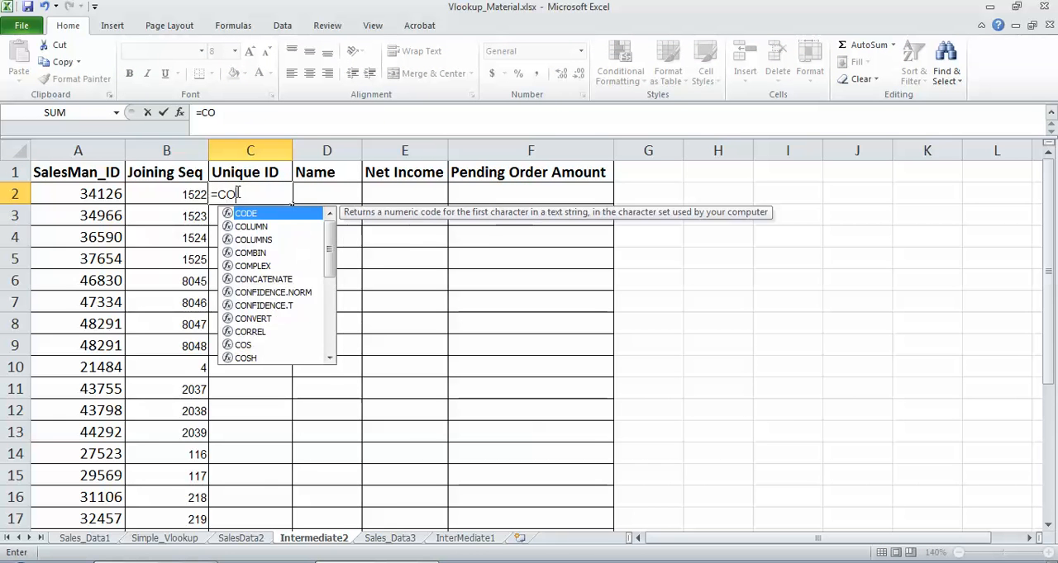
click(81, 195)
text(,)
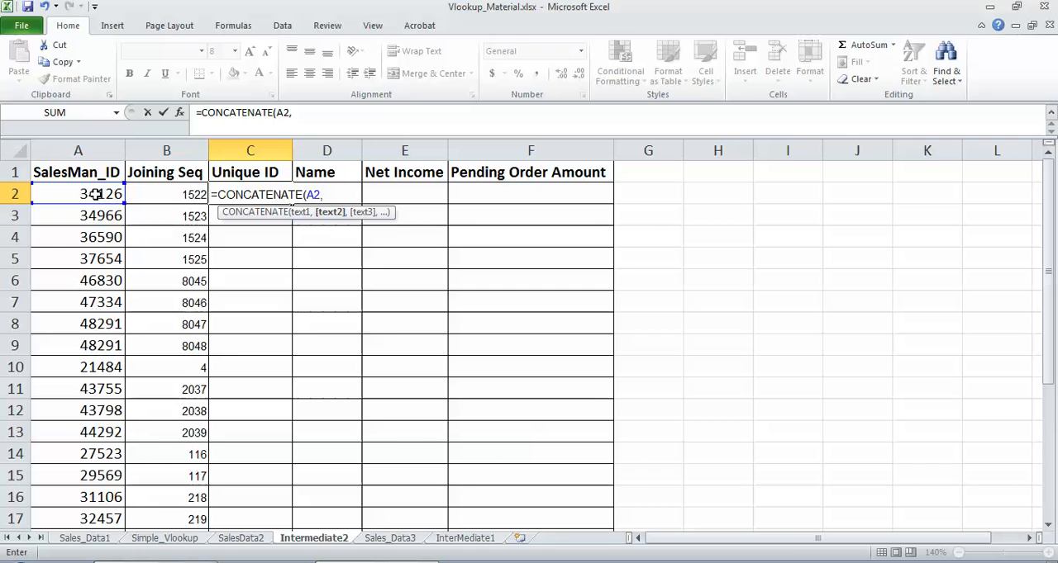
click(186, 196)
text())
key(Return)
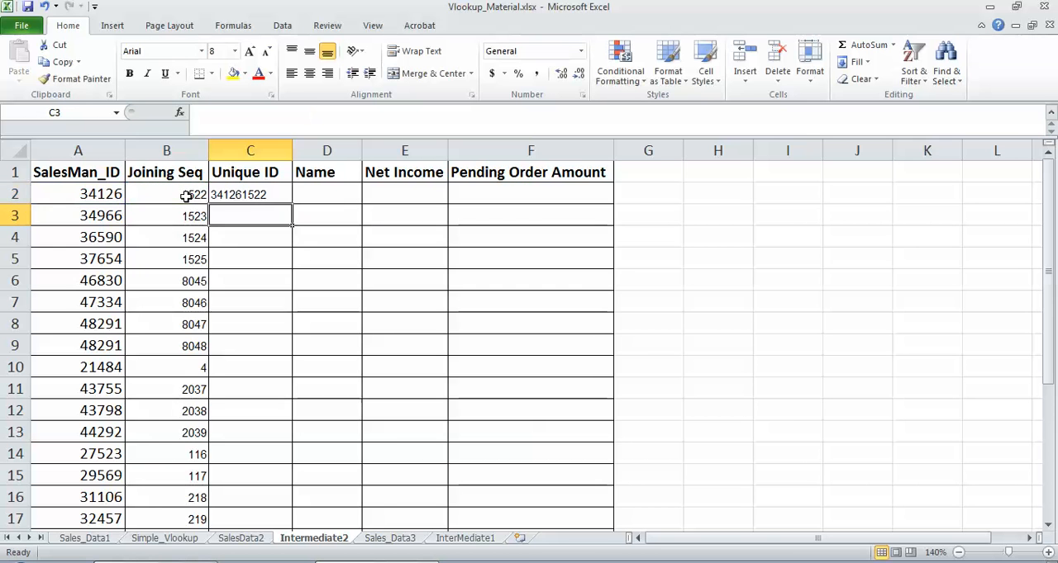
Step: Copy C2's CONCATENATE formula down the Unique ID column through C27
click(245, 194)
key(ctrl+c)
key(Left)
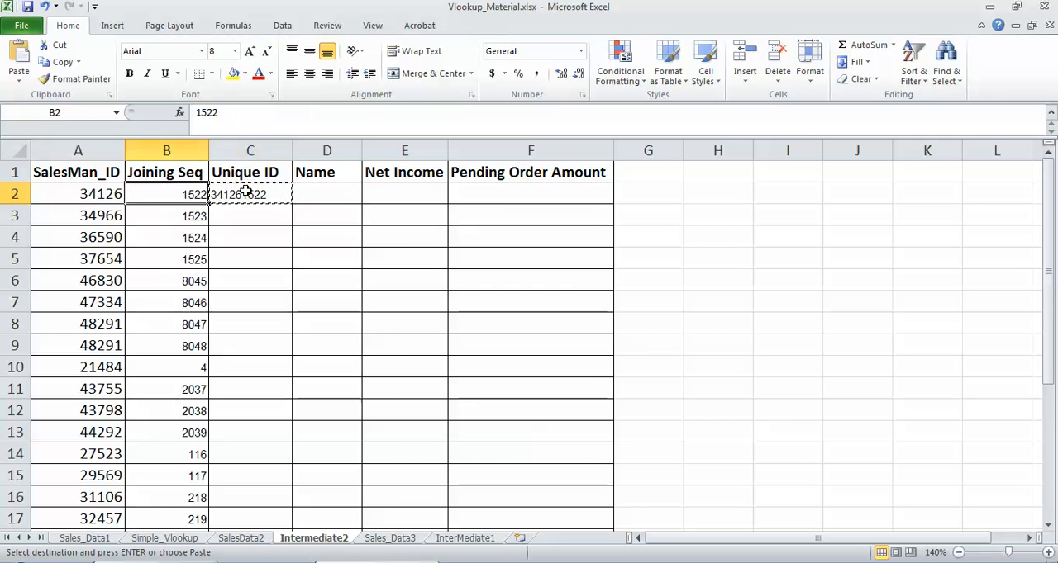
key(ctrl+Down)
key(Right)
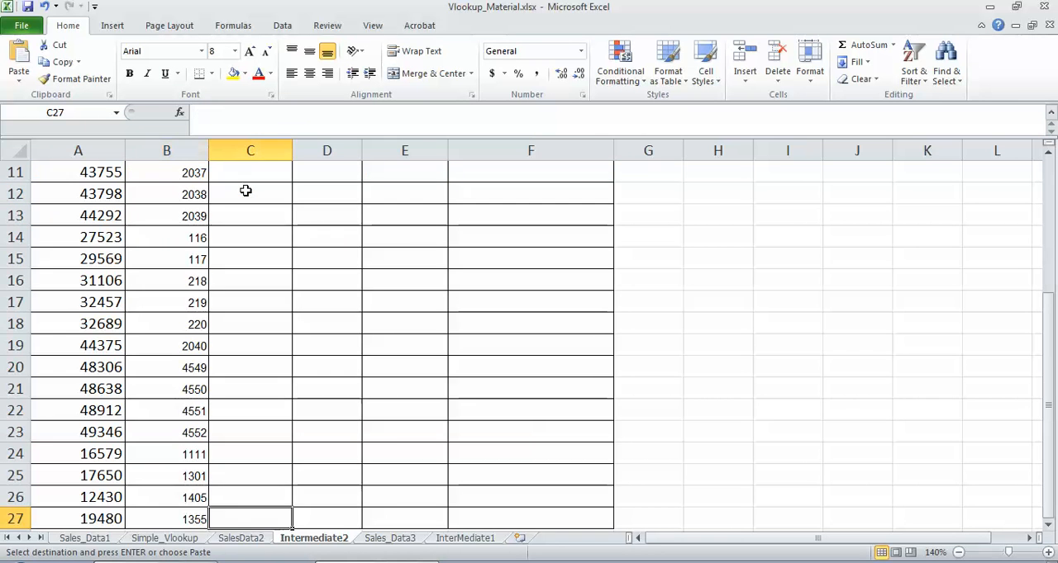
key(ctrl+shift+Up)
key(ctrl+v)
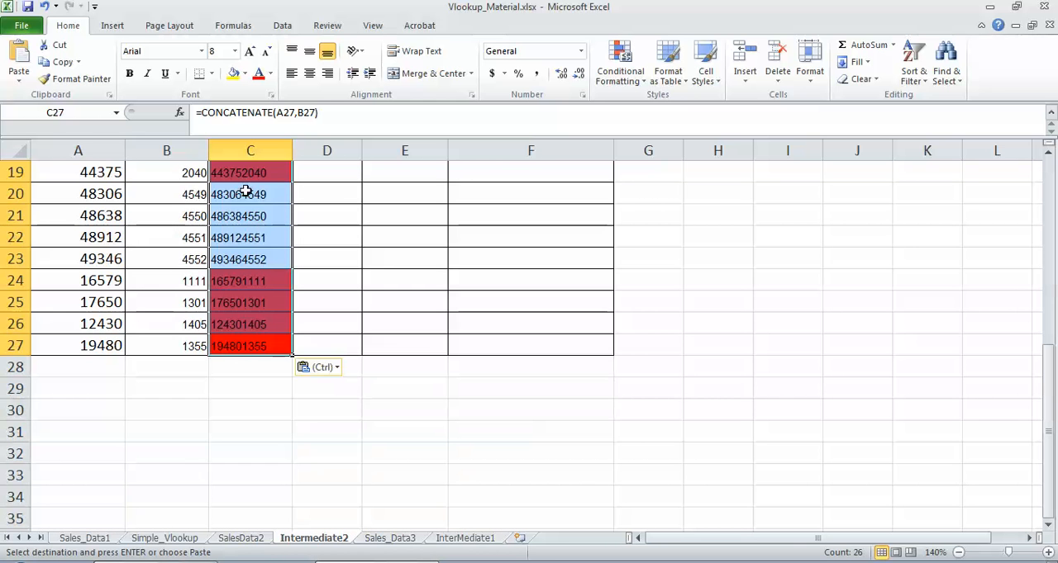
Step: Delete all duplicate-value conditional formatting rules from the Unique ID cells on the Intermediate2 sheet and apply the change
drag(1050, 436, 1015, 184)
click(627, 87)
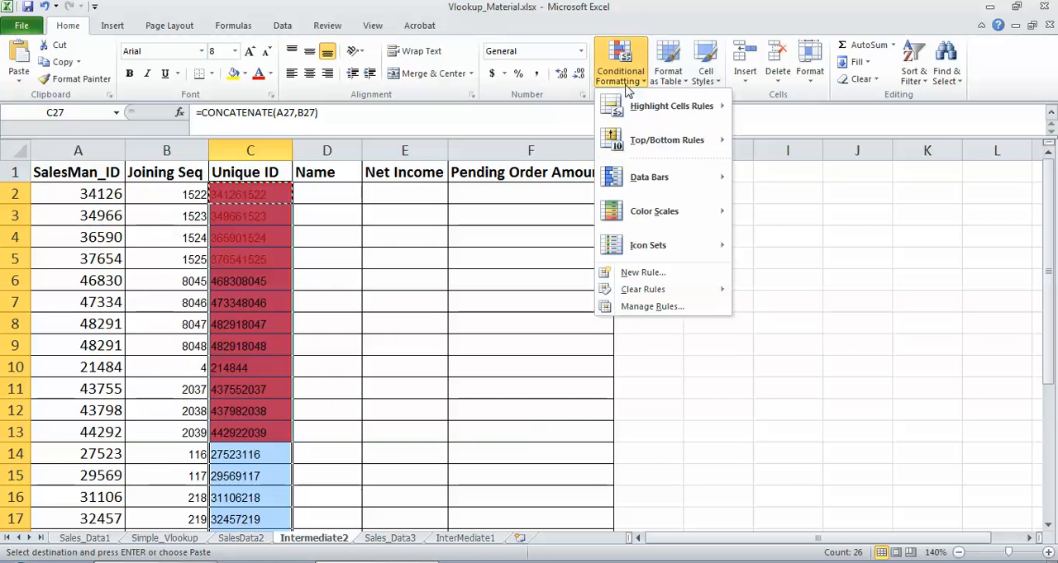
click(642, 307)
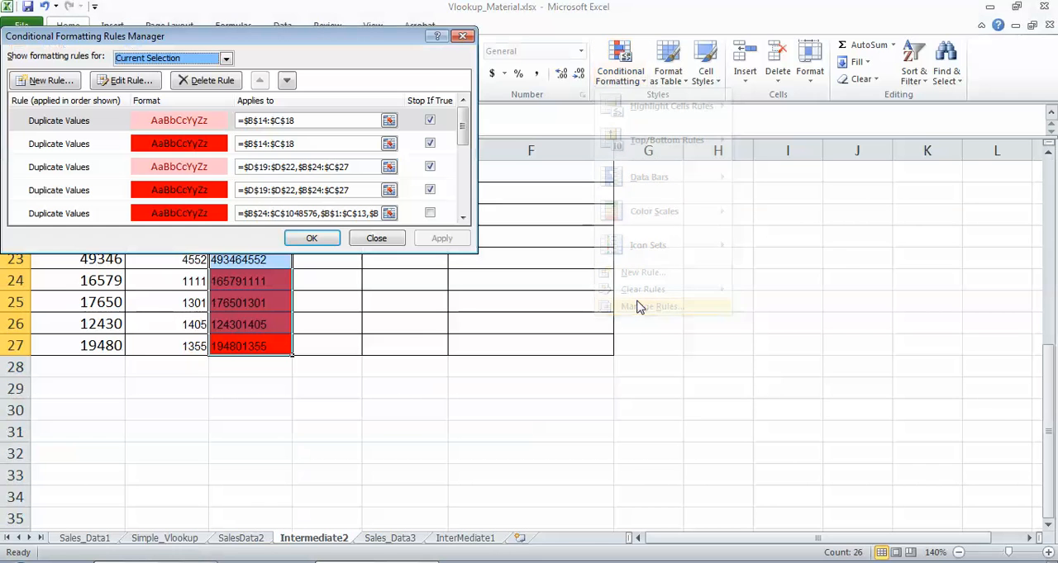
click(186, 83)
click(187, 82)
click(186, 83)
click(188, 83)
click(188, 82)
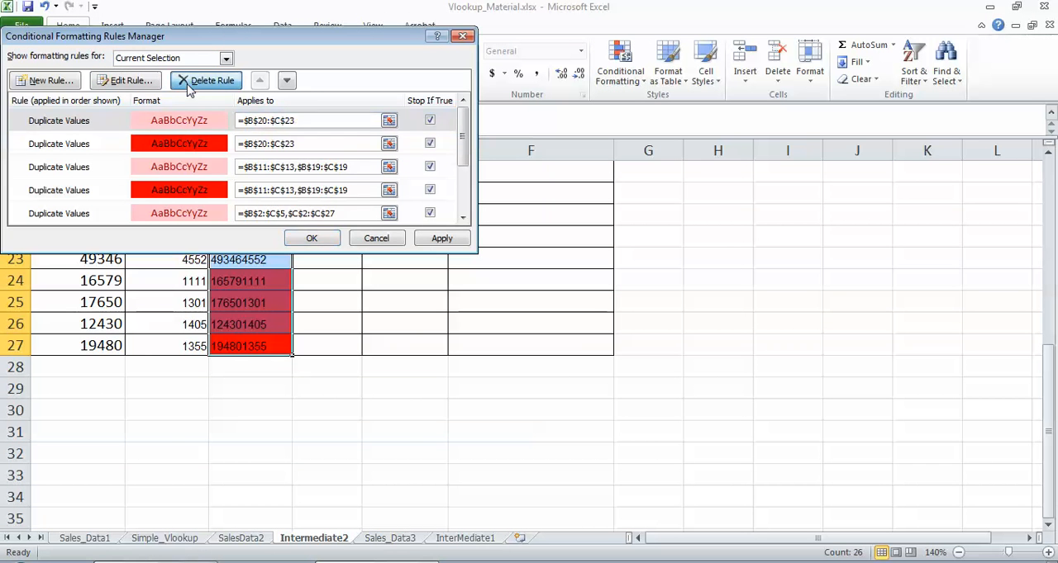
click(189, 83)
click(188, 82)
click(188, 83)
click(189, 83)
click(188, 83)
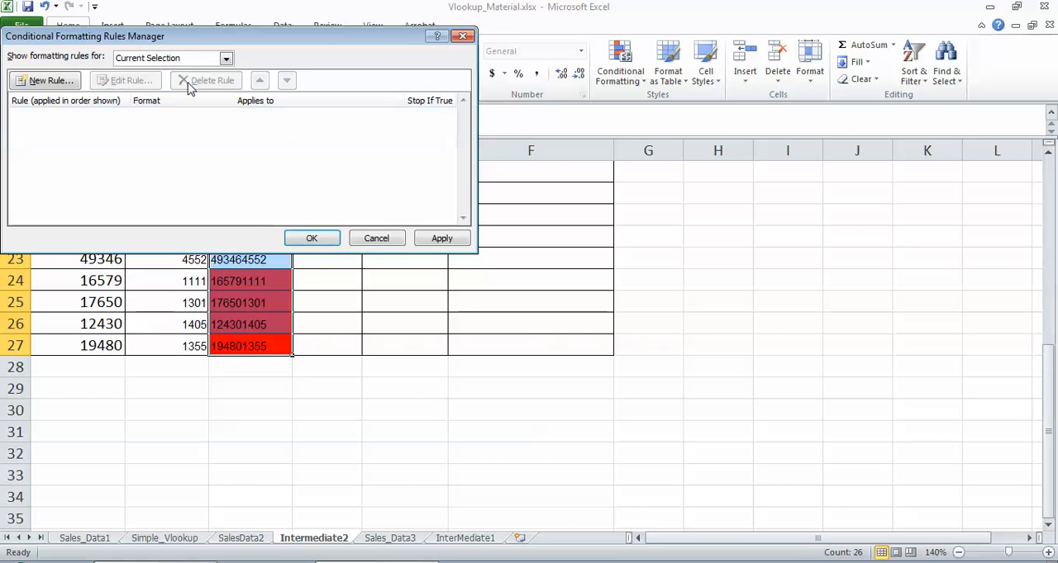
click(438, 239)
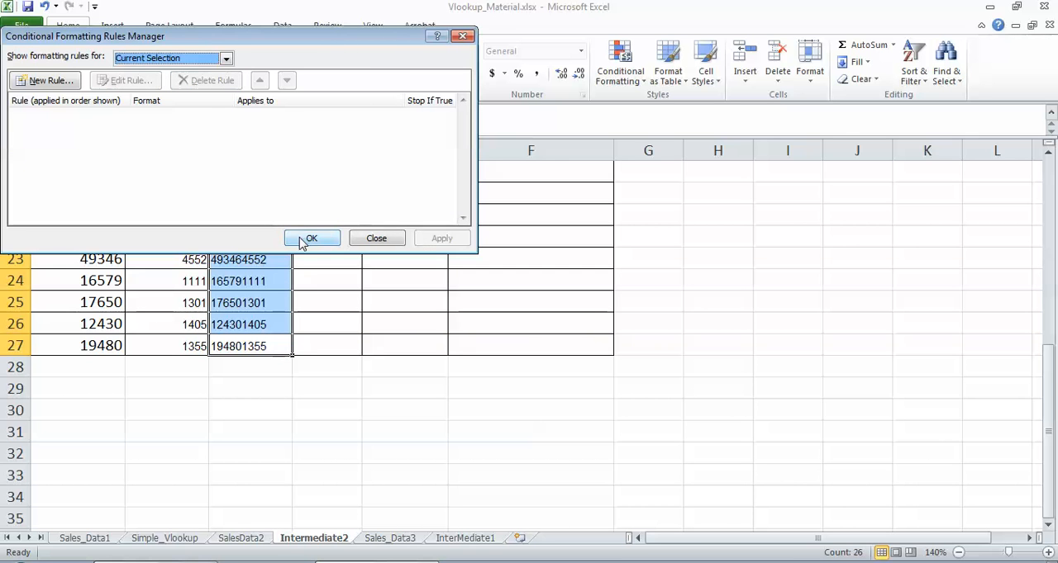
click(308, 239)
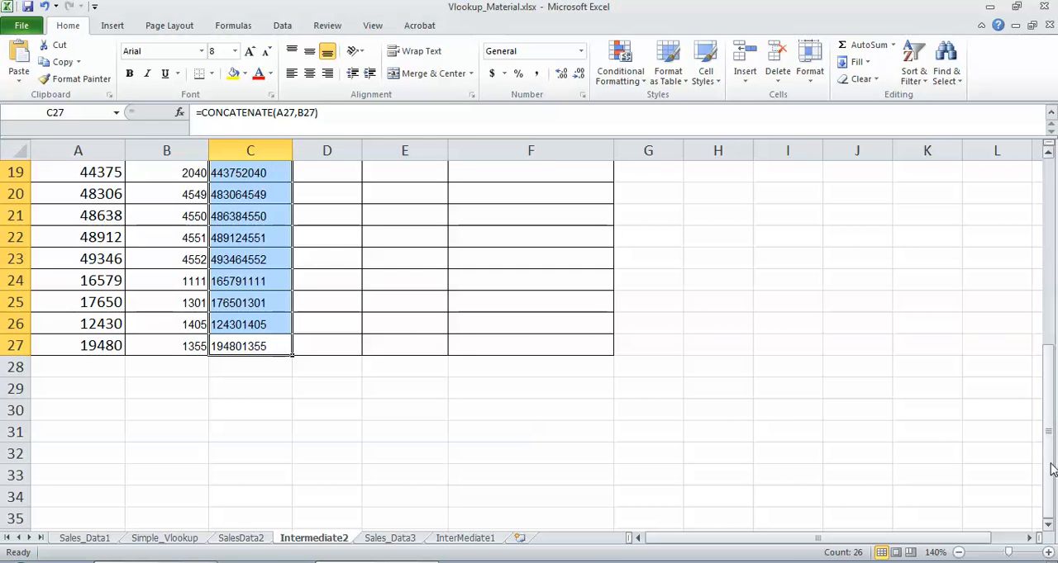
drag(1048, 450, 1040, 267)
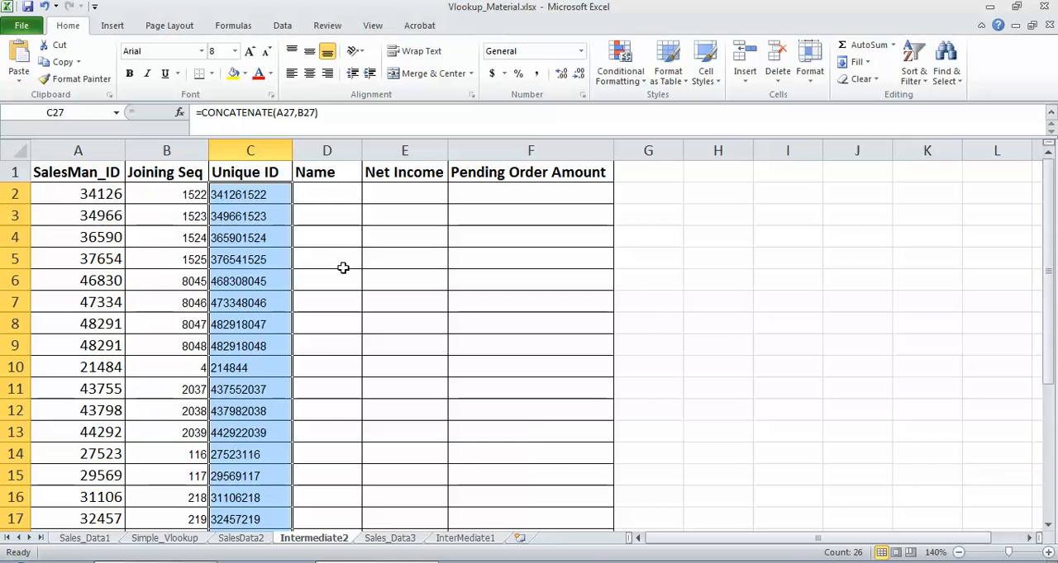
Step: Start a VLOOKUP formula in cell D2 with $C2 as the lookup value, locking its column
click(284, 195)
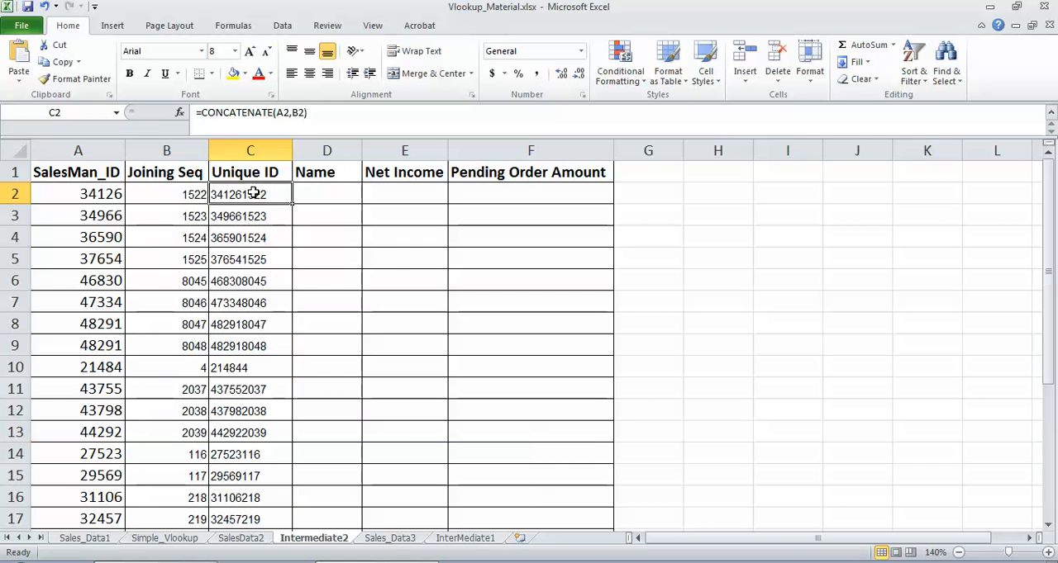
click(325, 195)
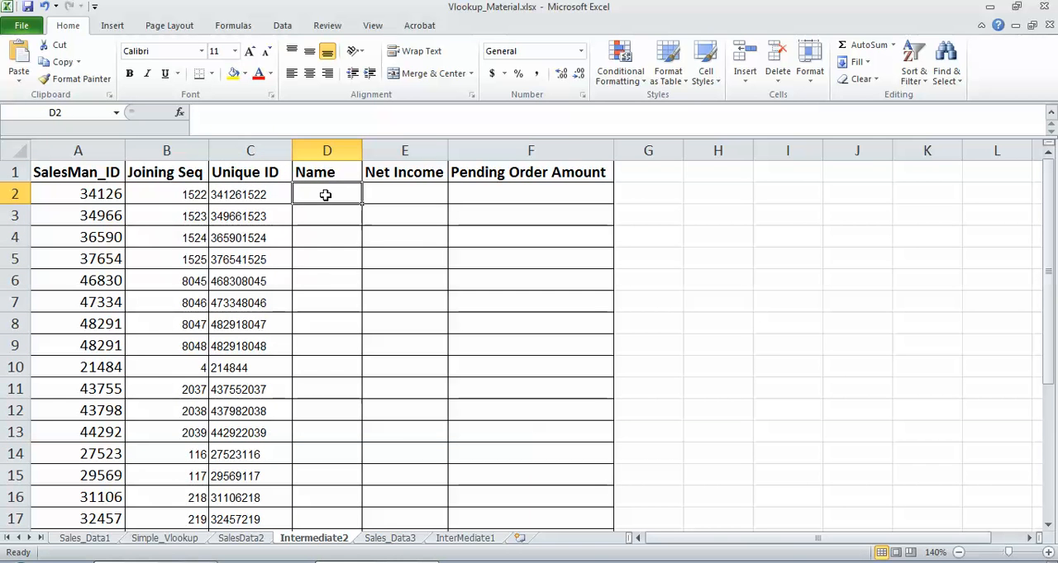
text(=VLOO)
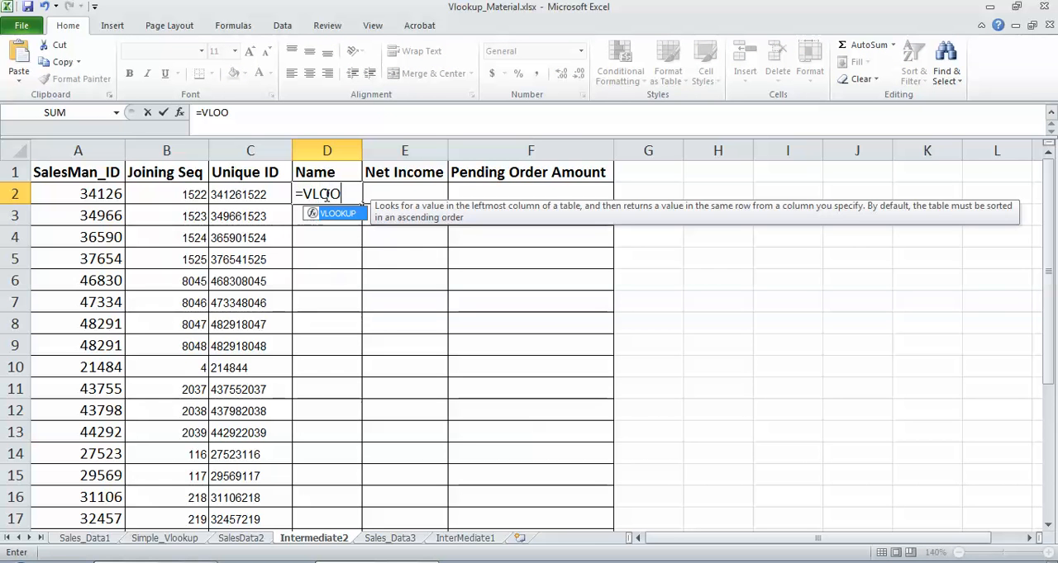
text(KUP()
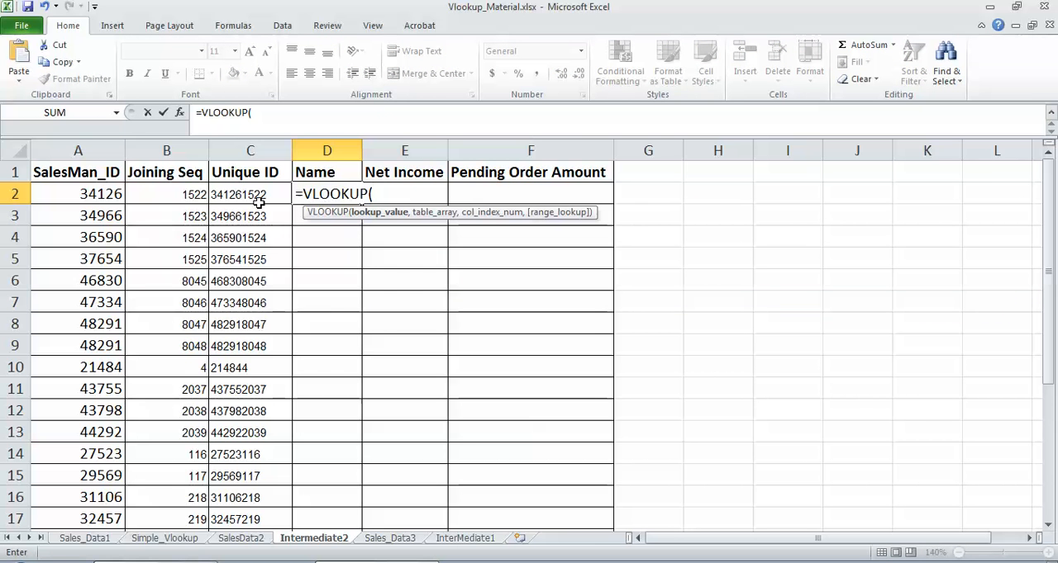
click(245, 192)
text(,)
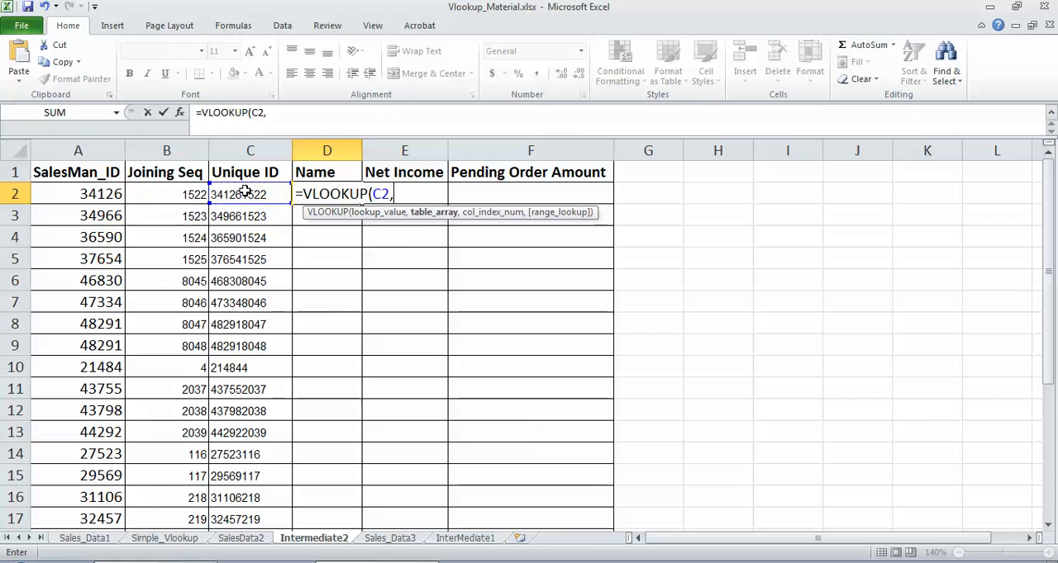
click(374, 193)
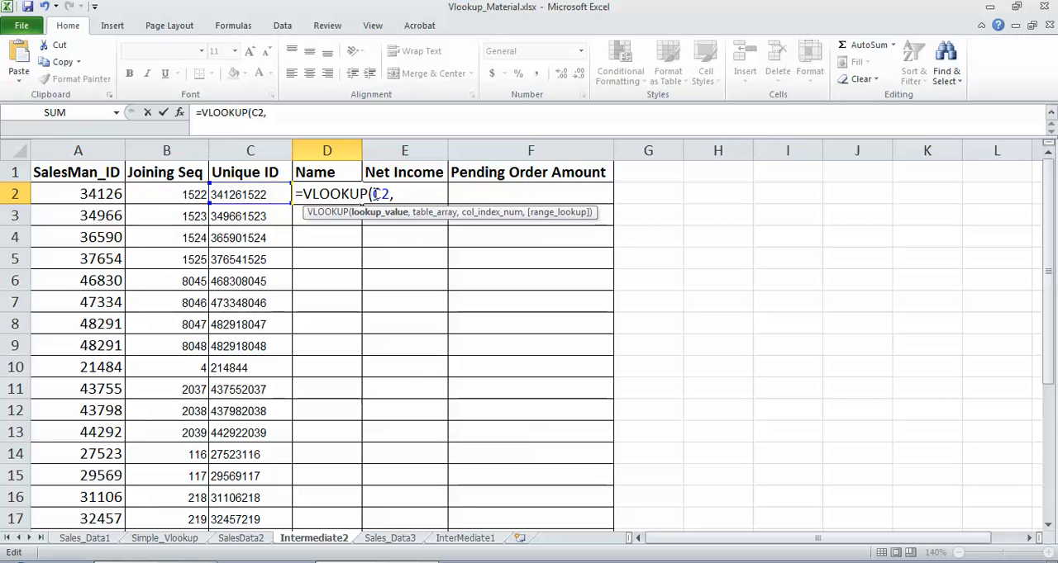
text($)
click(419, 196)
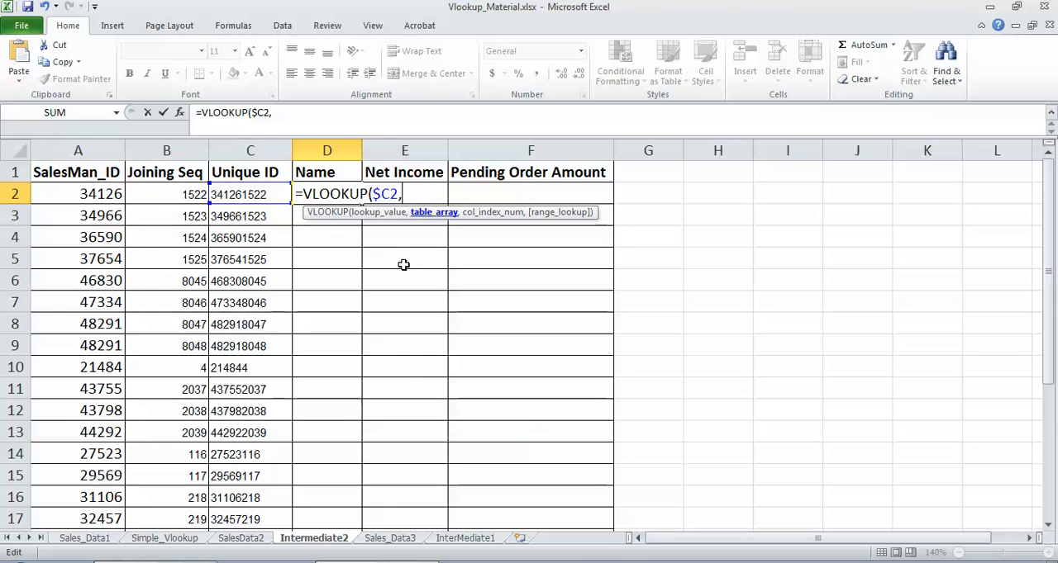
Step: Complete D2's VLOOKUP with the absolute table range SalesData2!$B$2:$C$52, column index 2 and FALSE for an exact match
click(244, 539)
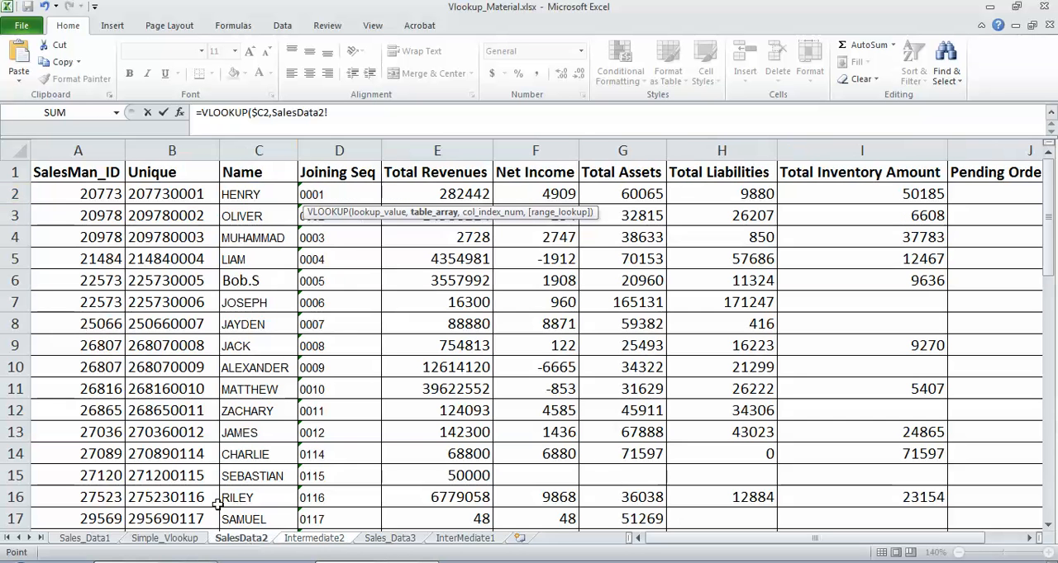
click(165, 194)
key(shift+Right)
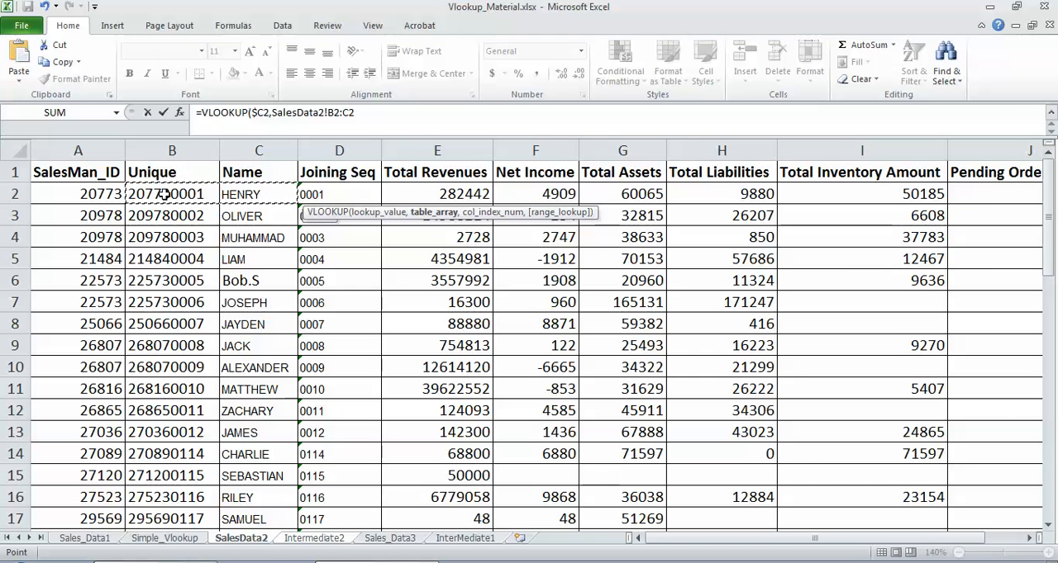
key(ctrl+shift+Down)
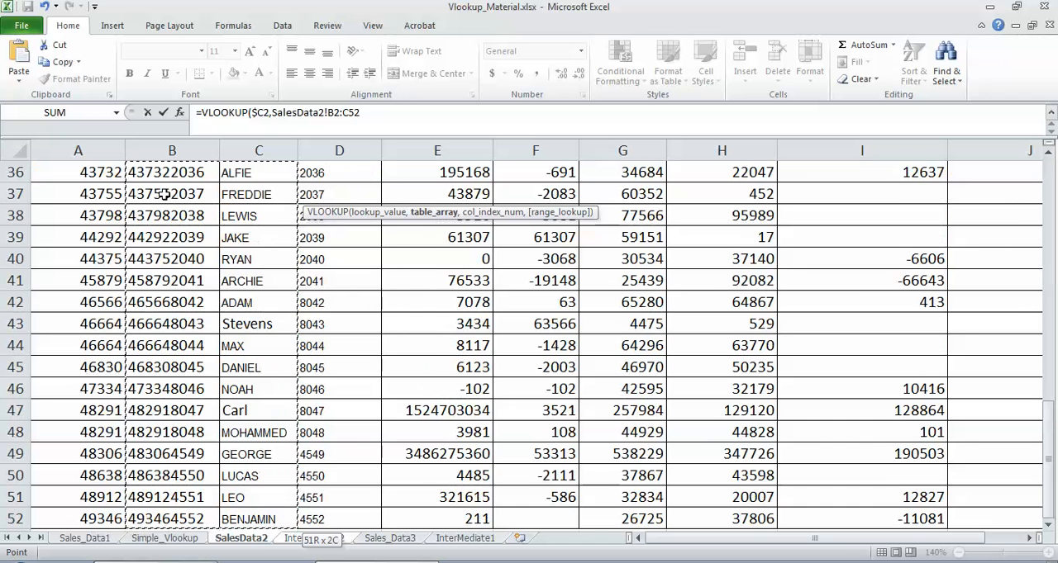
key(F4)
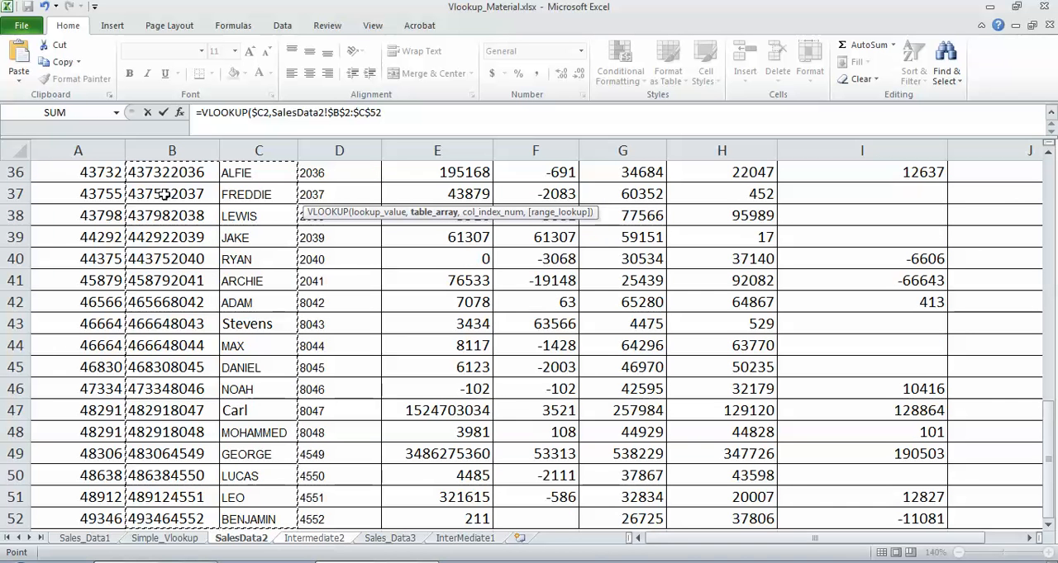
text(,2)
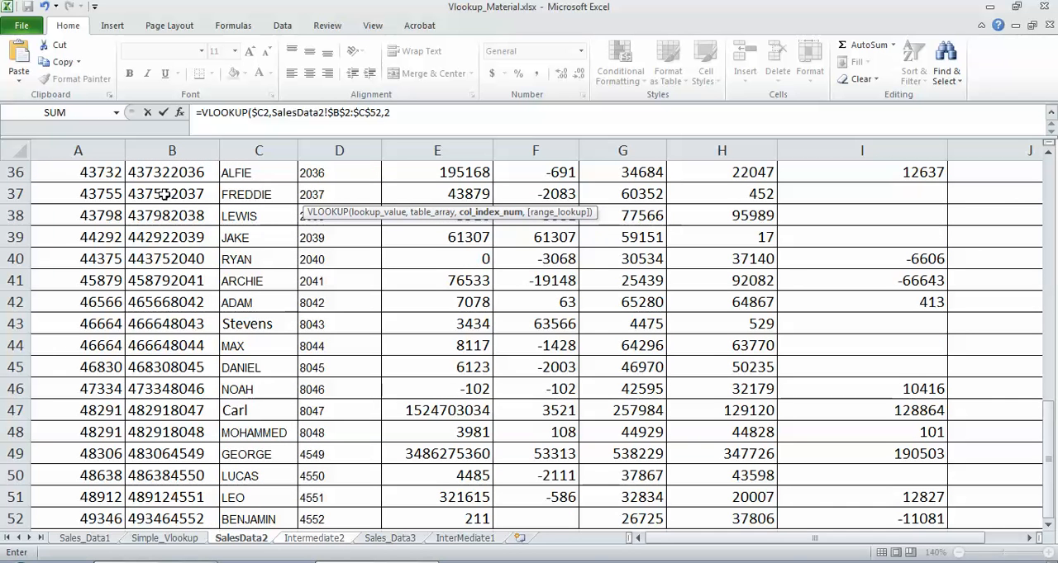
text(,FALSE)
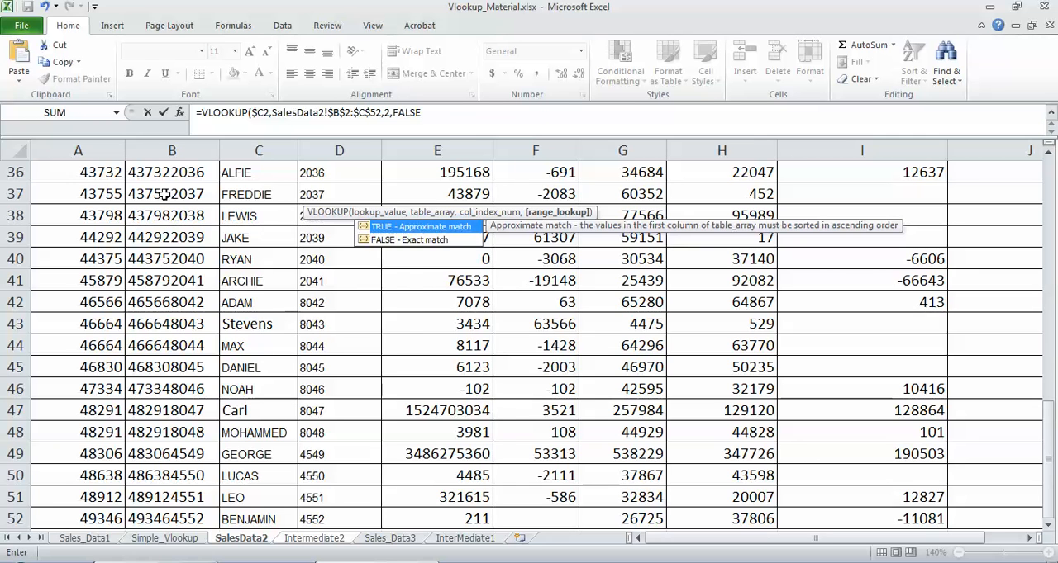
key(Return)
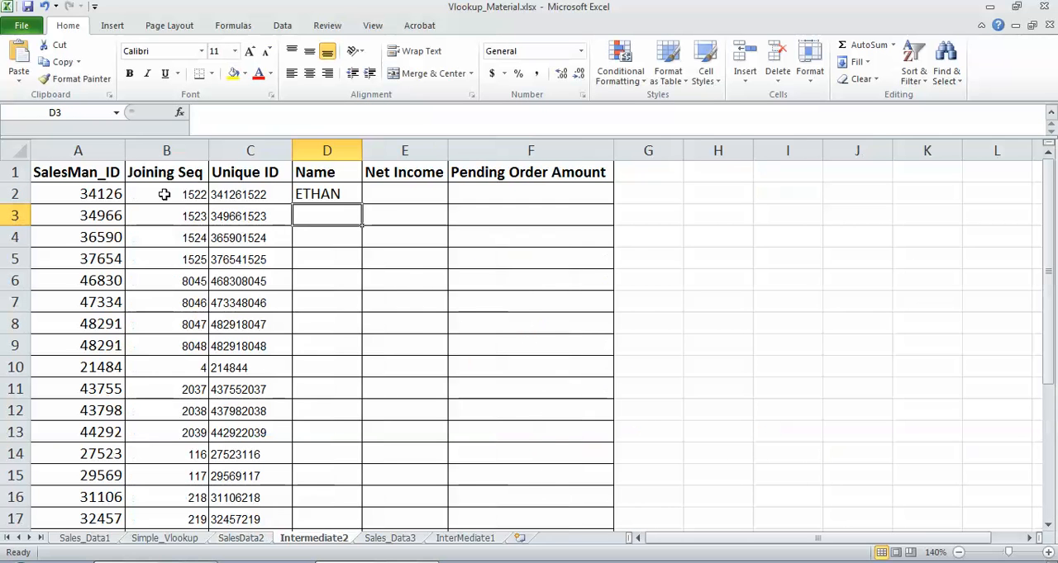
Step: Copy D2's VLOOKUP formula down the Name column through D27
click(329, 194)
key(ctrl+c)
key(Left)
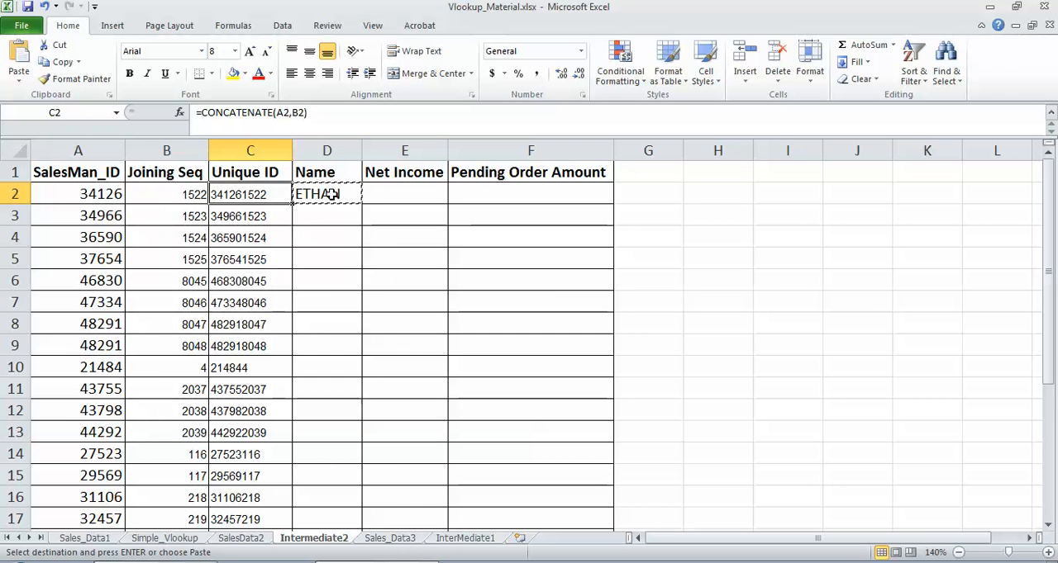
key(ctrl+Down)
key(ctrl+Right)
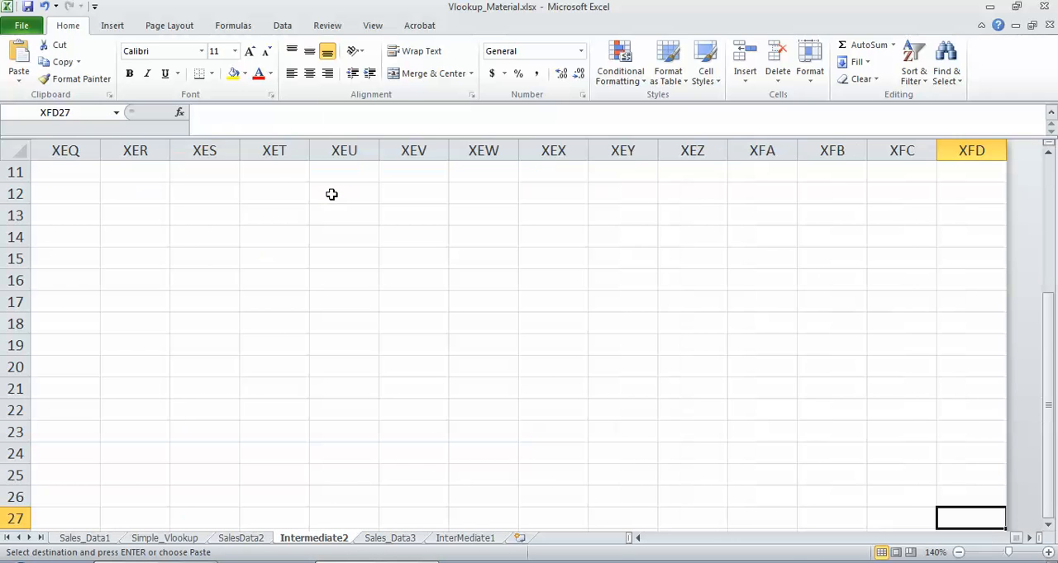
key(ctrl+Left)
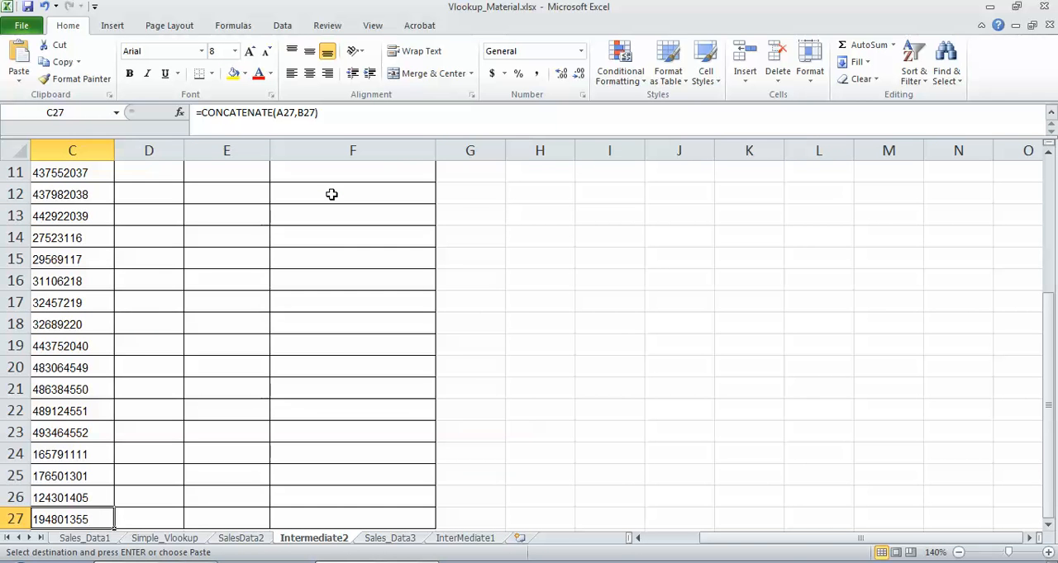
key(Right)
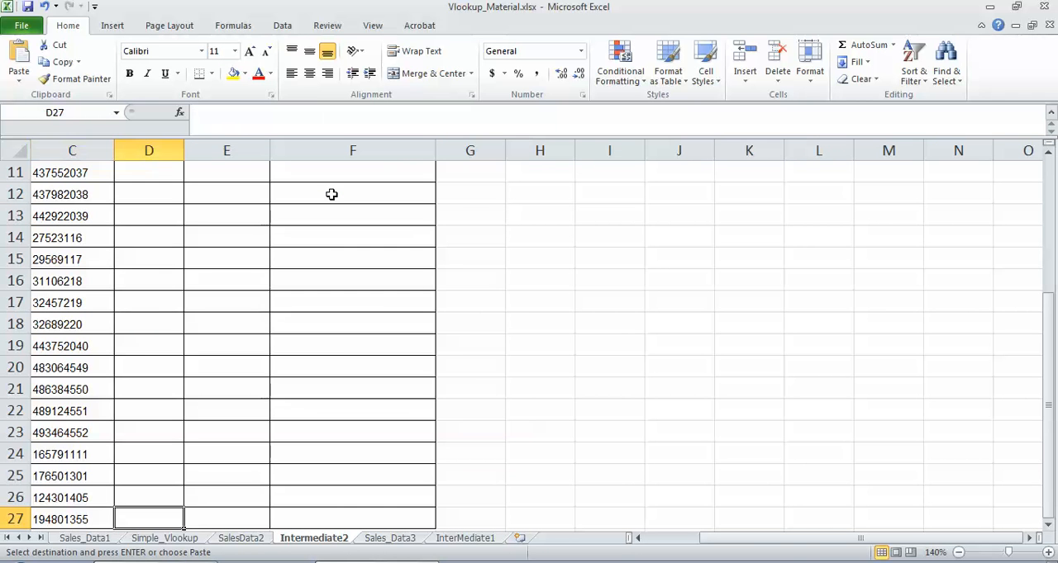
key(ctrl+shift+Up)
key(ctrl+v)
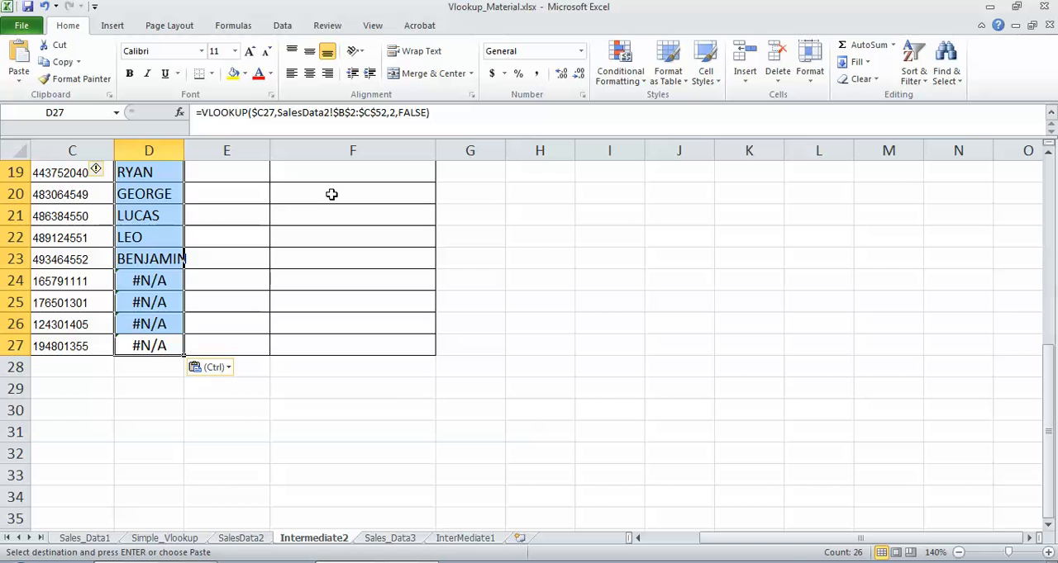
Step: Copy the salesman ID in A10 and turn on filters for the header row of the SalesData2 sheet
drag(1047, 413, 1043, 235)
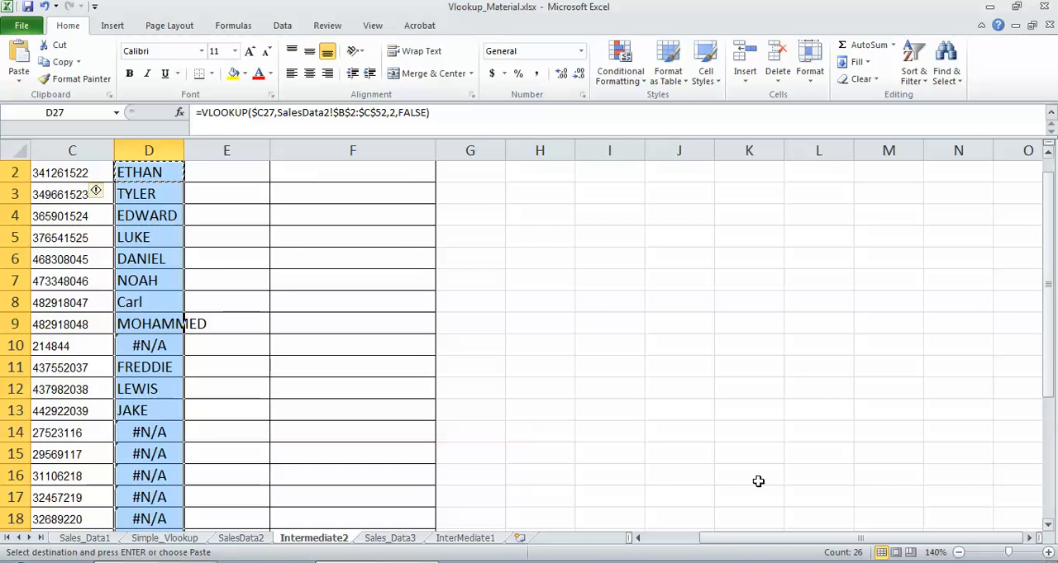
drag(727, 540, 655, 549)
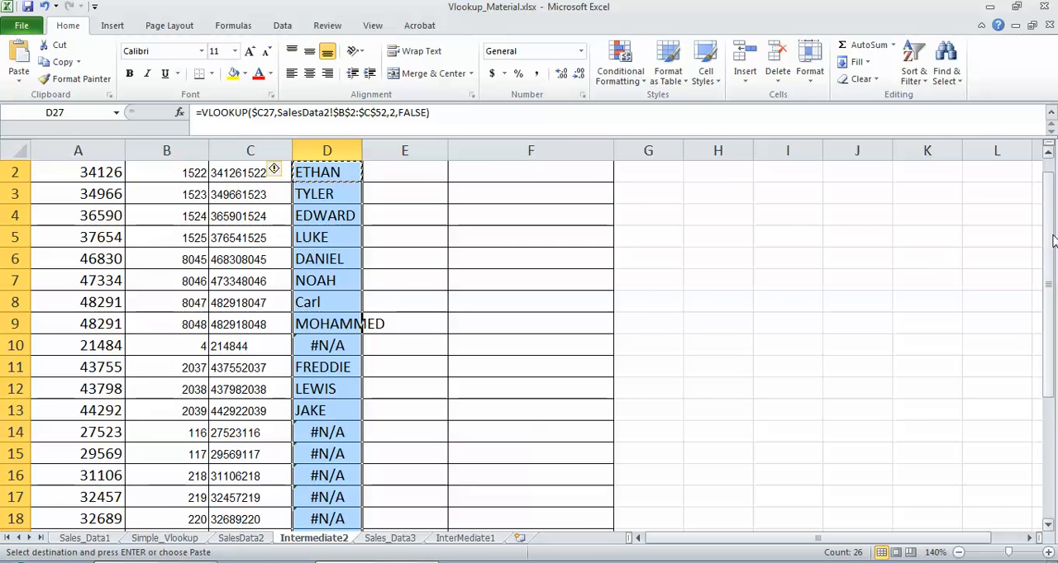
drag(1052, 240, 1053, 193)
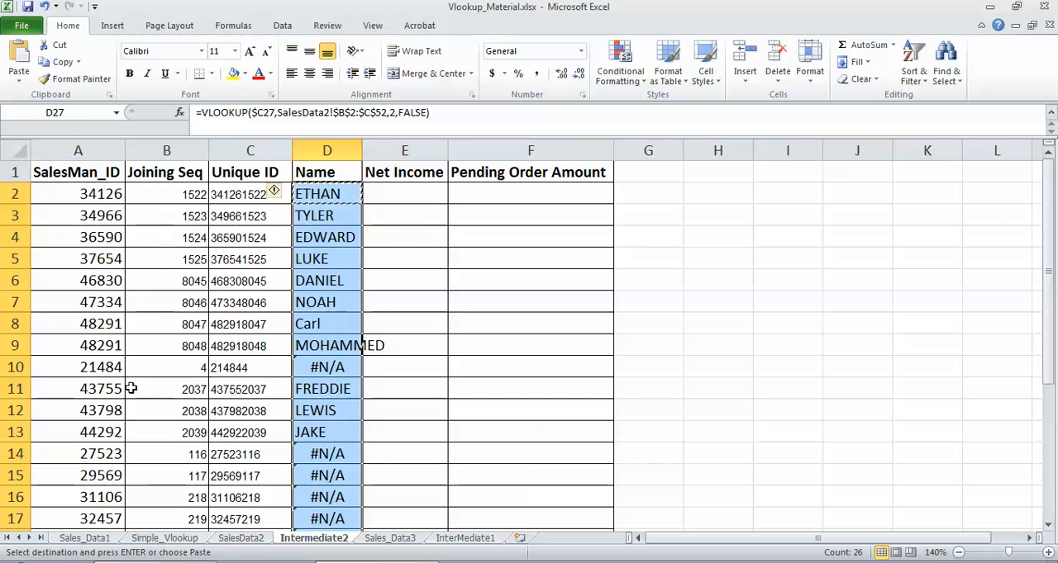
click(87, 367)
key(Escape)
key(ctrl+c)
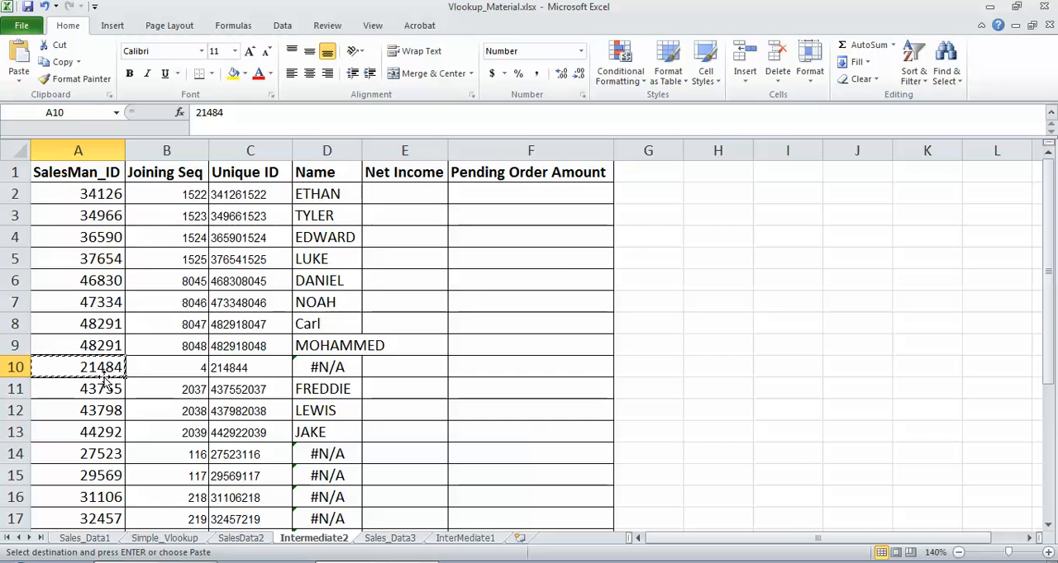
click(242, 537)
drag(1049, 459, 1021, 187)
click(98, 179)
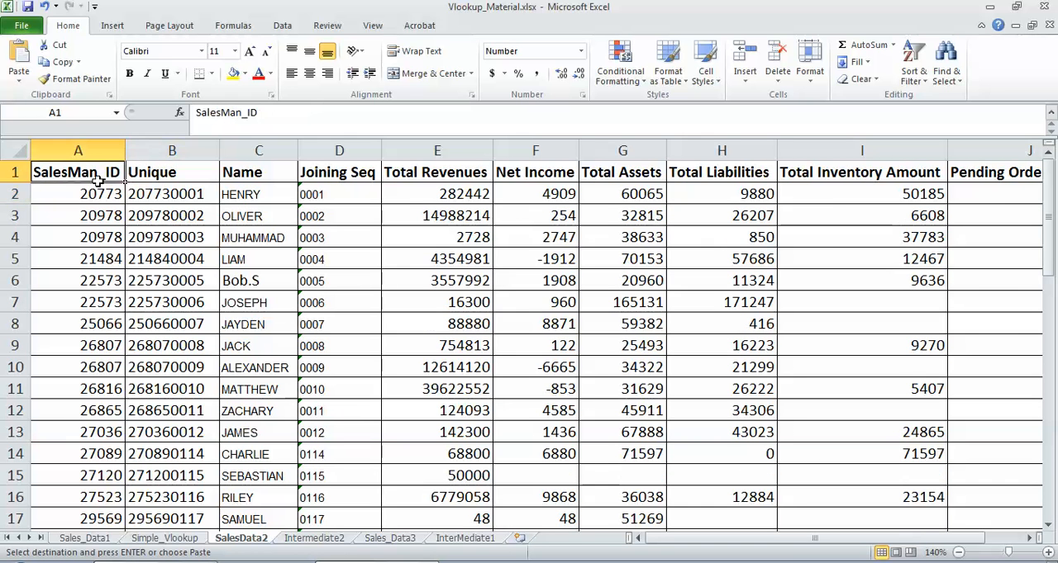
key(ctrl+shift+l)
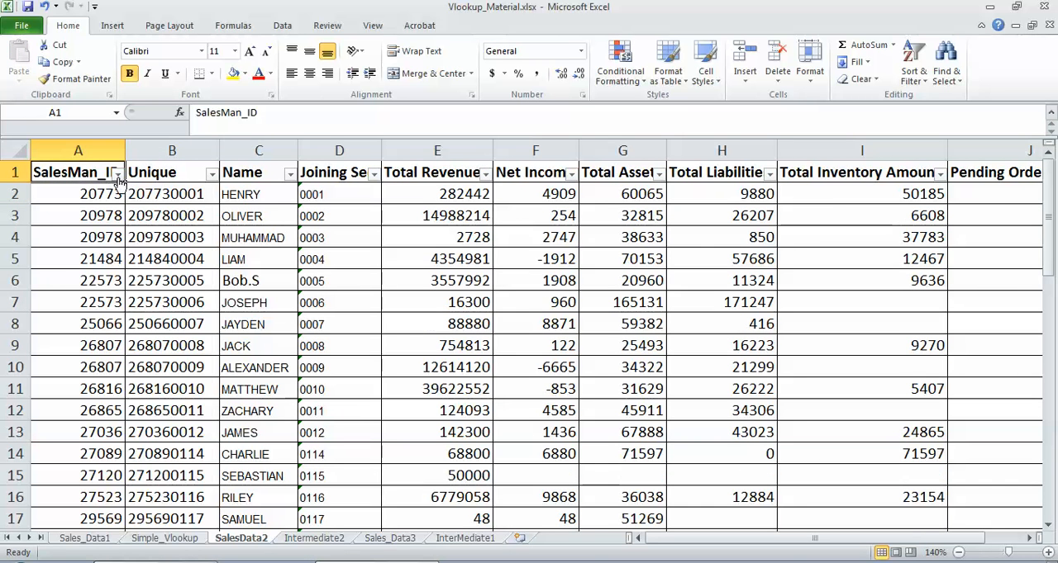
click(117, 172)
click(93, 300)
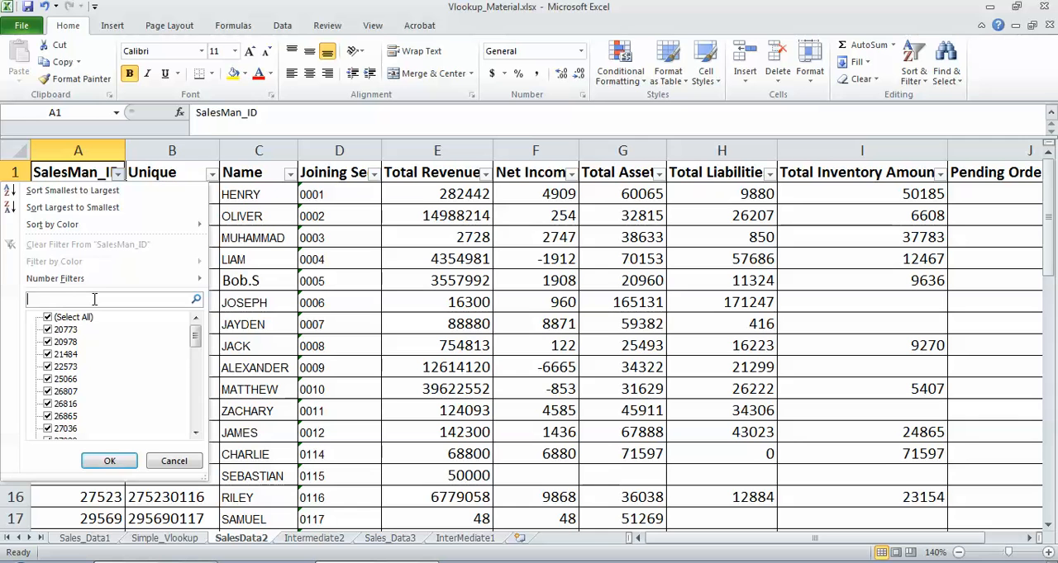
key(Escape)
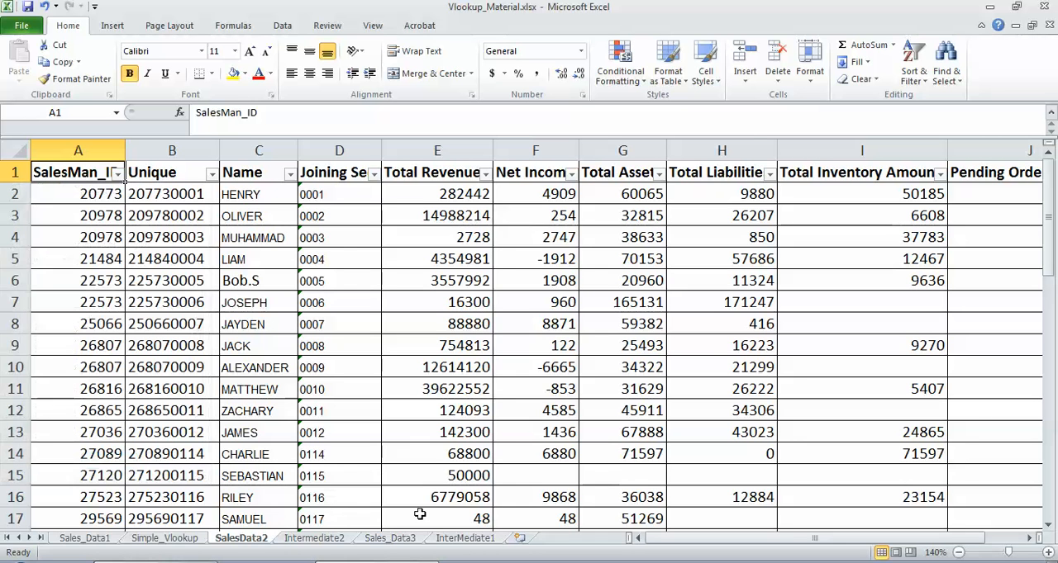
click(334, 543)
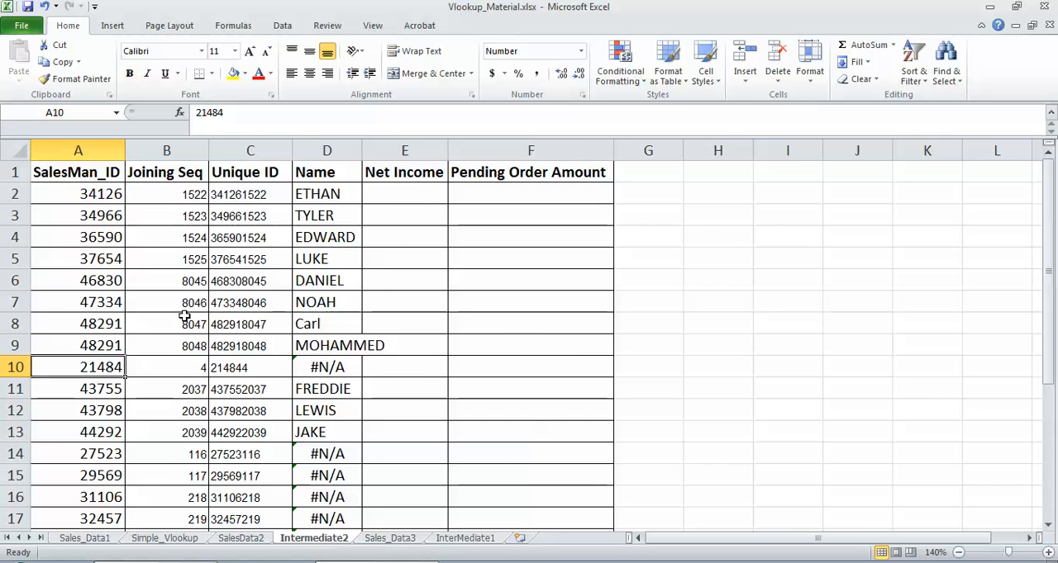
Step: Filter the SalesMan_ID column of SalesData2 by the salesman ID copied from A10 of Intermediate2
key(ctrl+c)
click(240, 538)
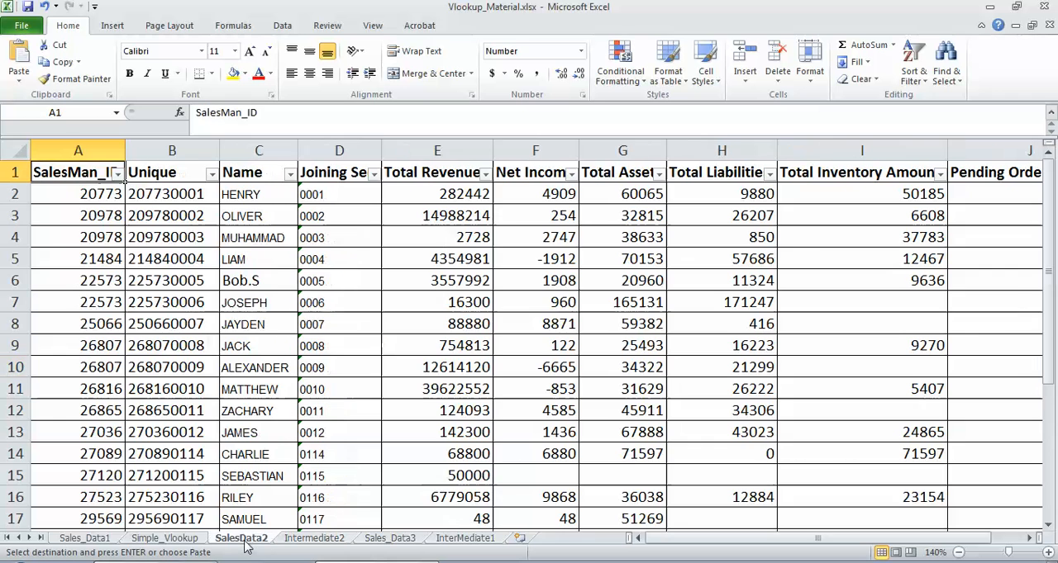
click(118, 174)
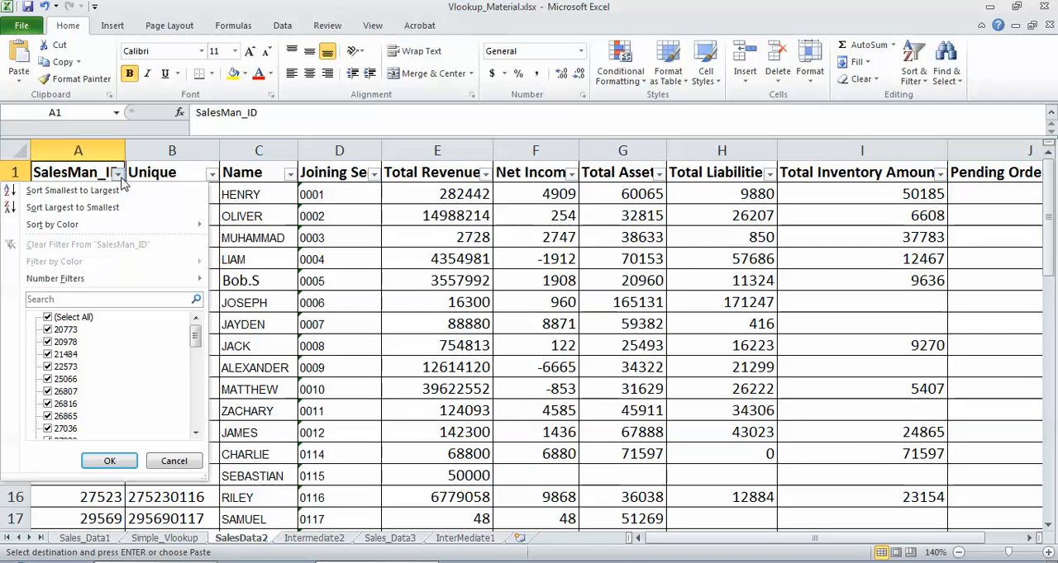
click(68, 299)
key(ctrl+v)
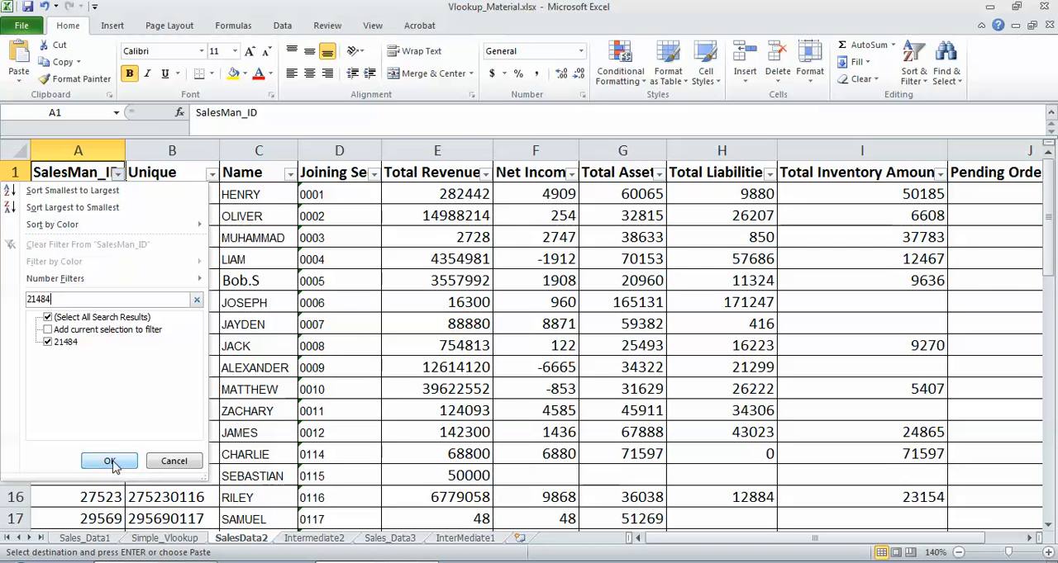
click(114, 462)
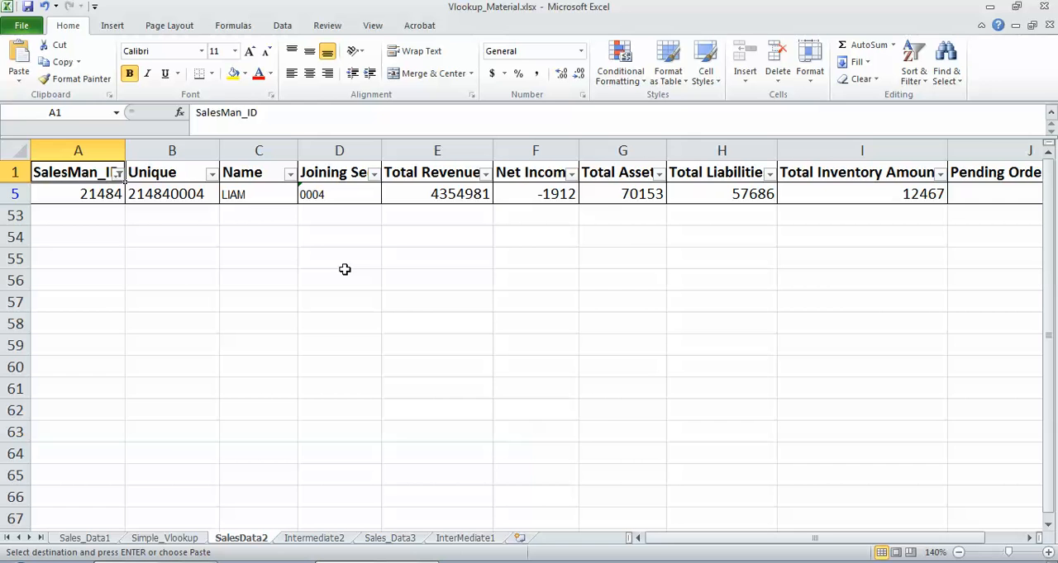
Step: Compare this salesman's joining sequence and concatenated unique key between the SalesData2 row and row 10 of Intermediate2
click(329, 198)
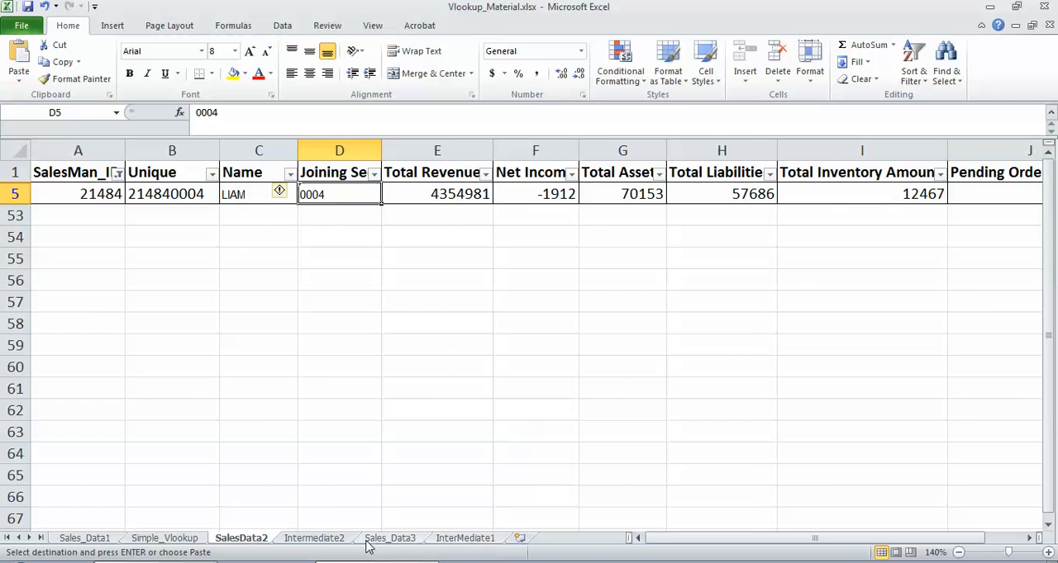
click(327, 538)
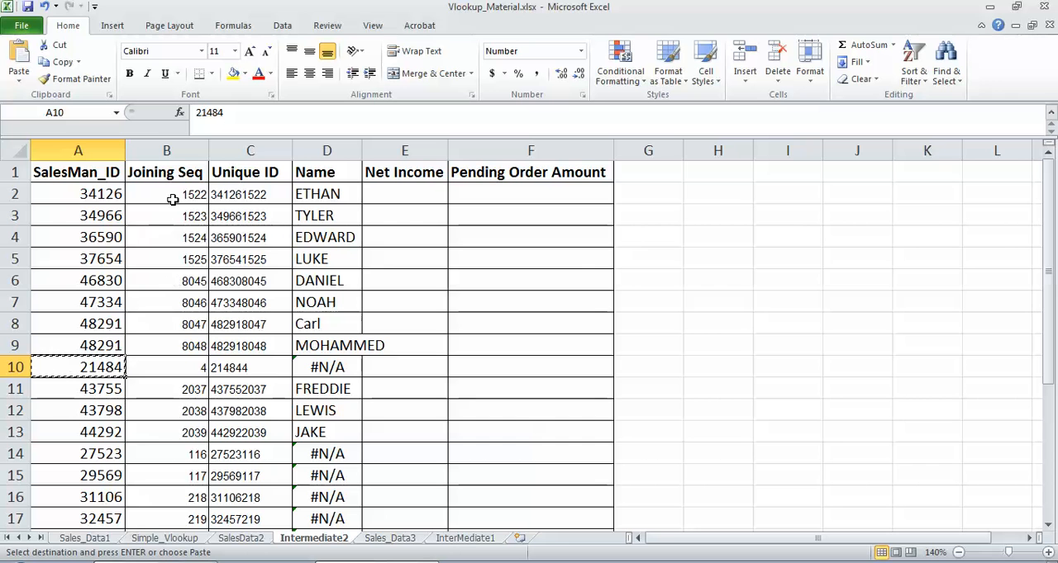
click(205, 368)
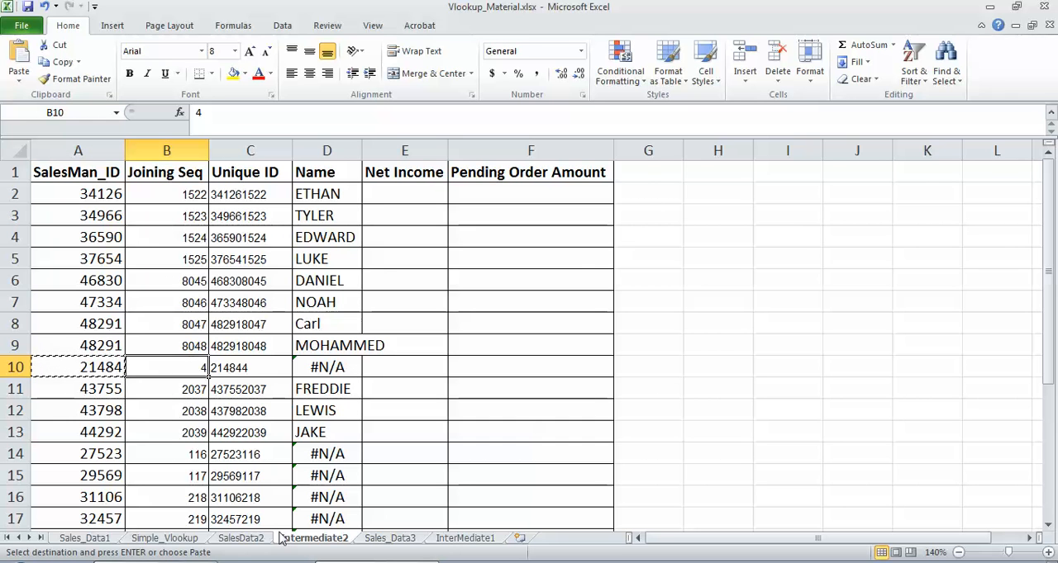
click(240, 539)
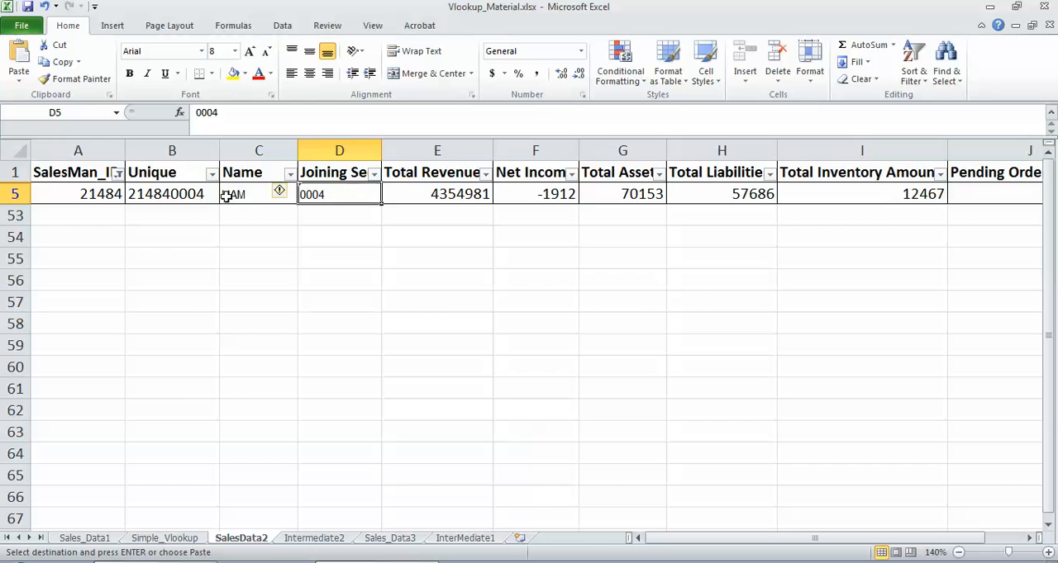
click(182, 194)
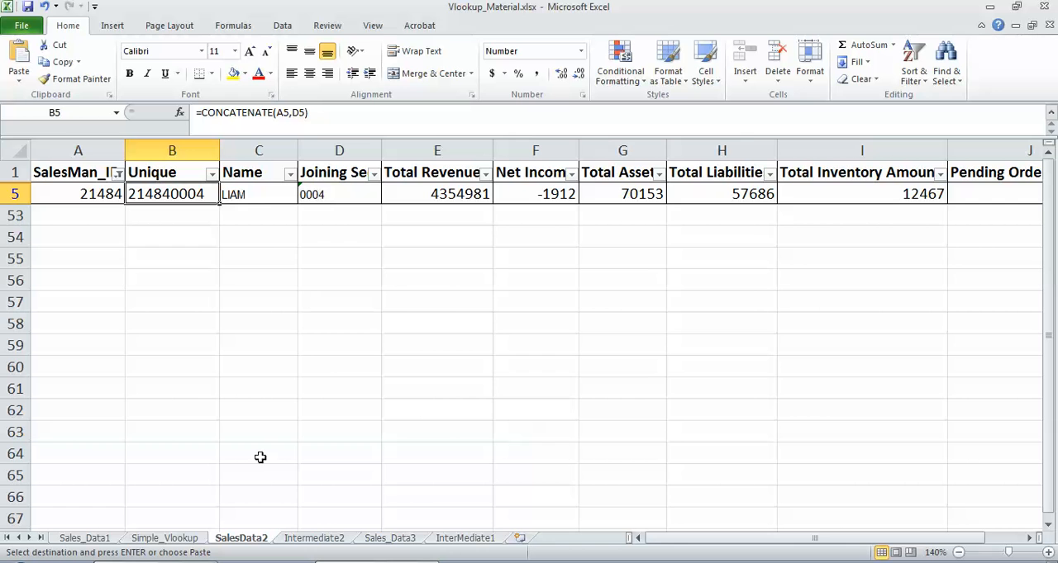
click(330, 541)
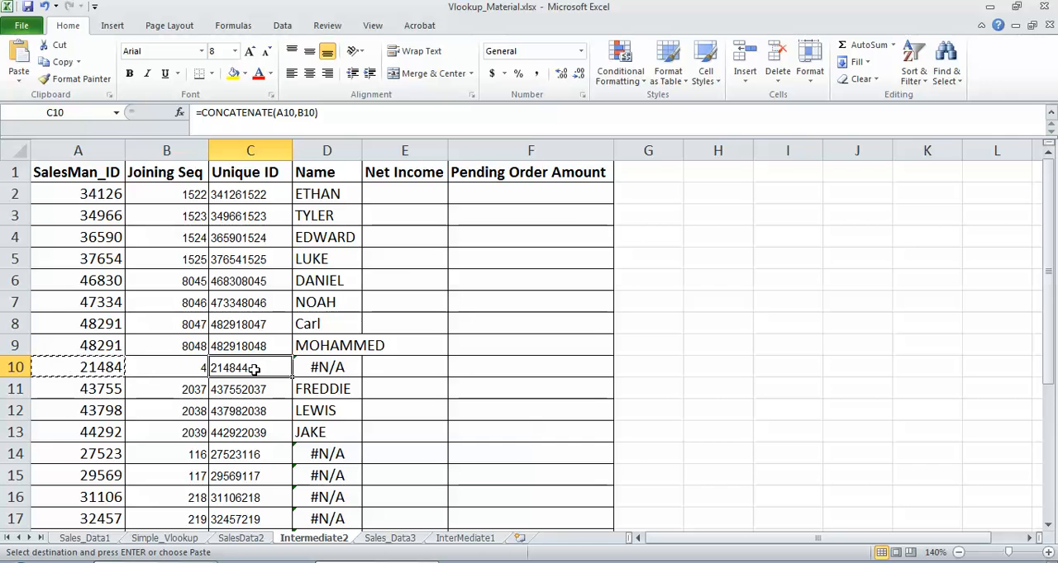
click(241, 538)
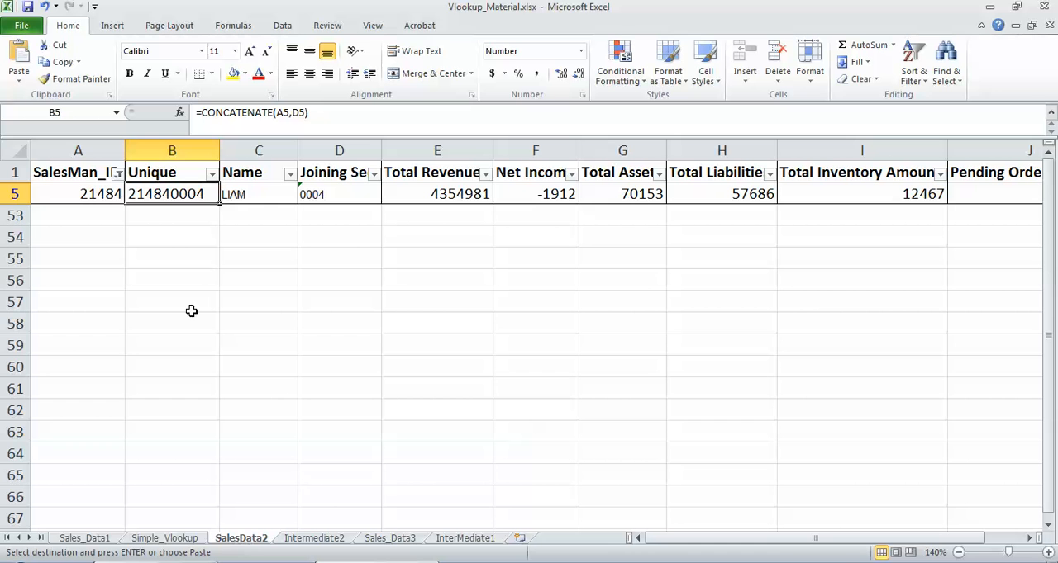
Step: Clear the SalesMan_ID filter on SalesData2 and examine how the joining sequences in column D are stored
click(119, 174)
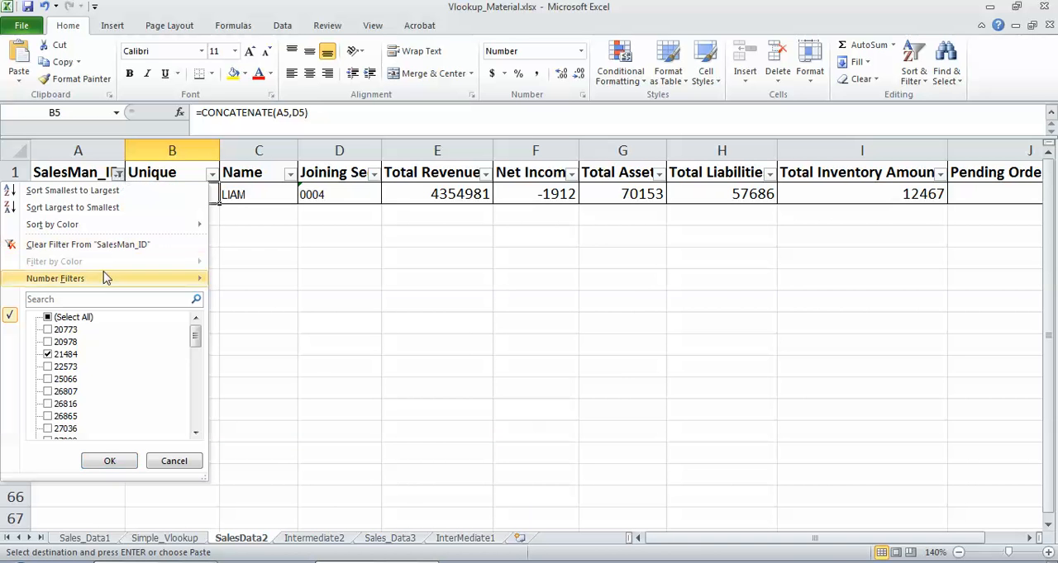
click(103, 244)
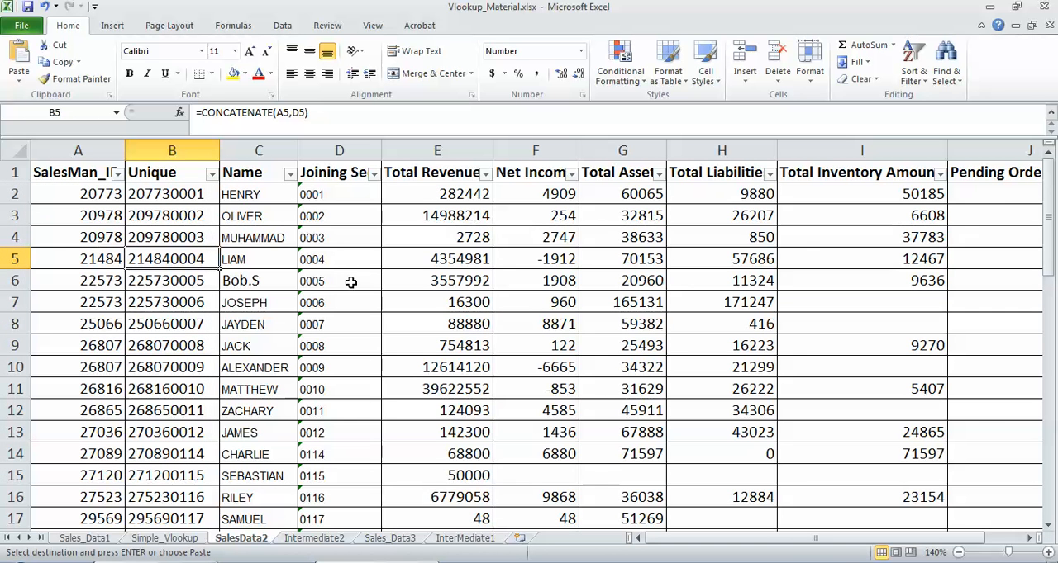
click(317, 195)
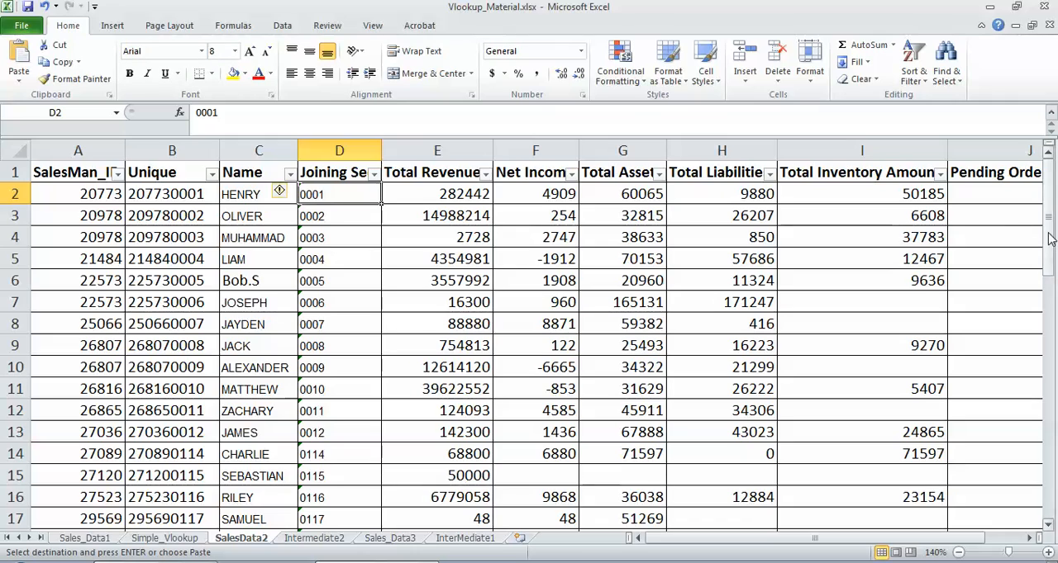
drag(1051, 269, 1055, 244)
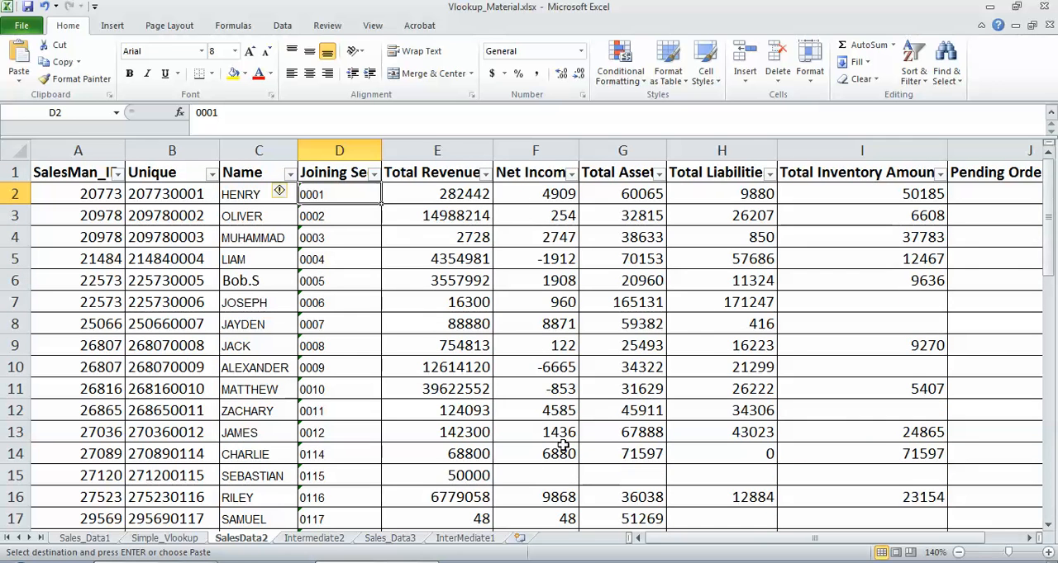
Step: Copy the salesman ID in A14 of Intermediate2 and filter SalesData2's SalesMan_ID column by it
click(315, 539)
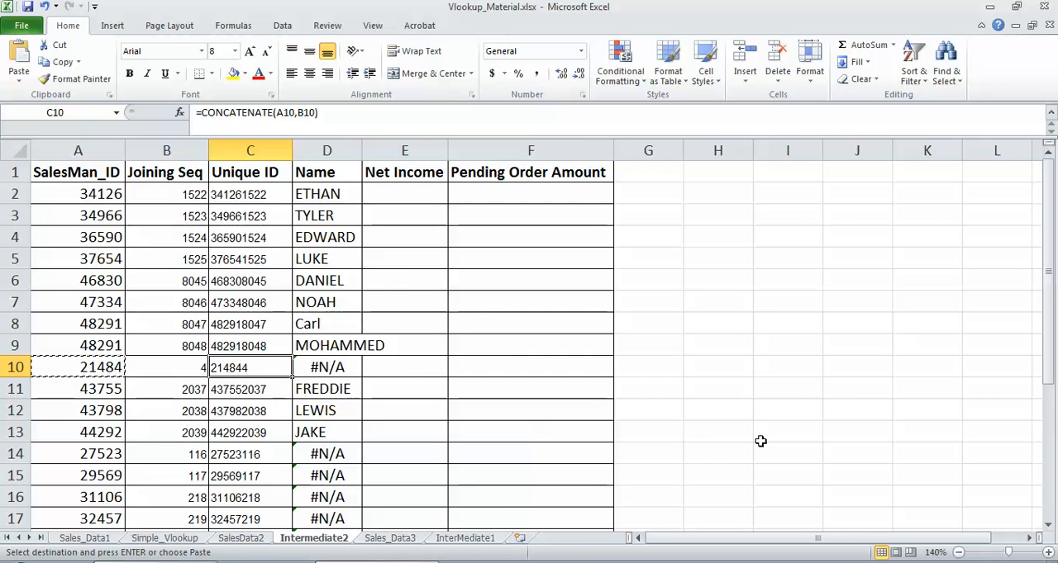
drag(1051, 252, 89, 450)
click(90, 451)
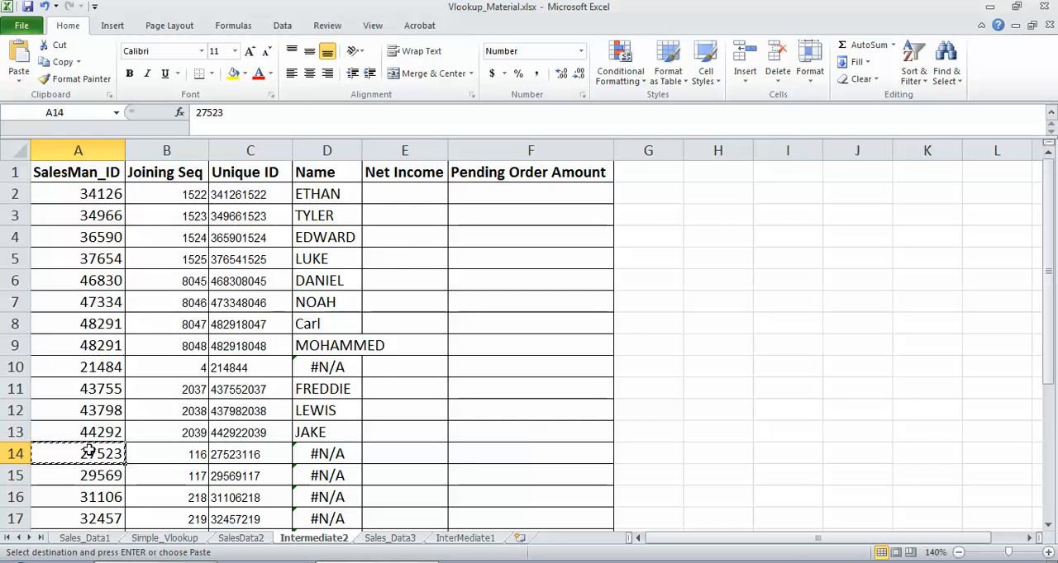
key(ctrl+c)
click(242, 539)
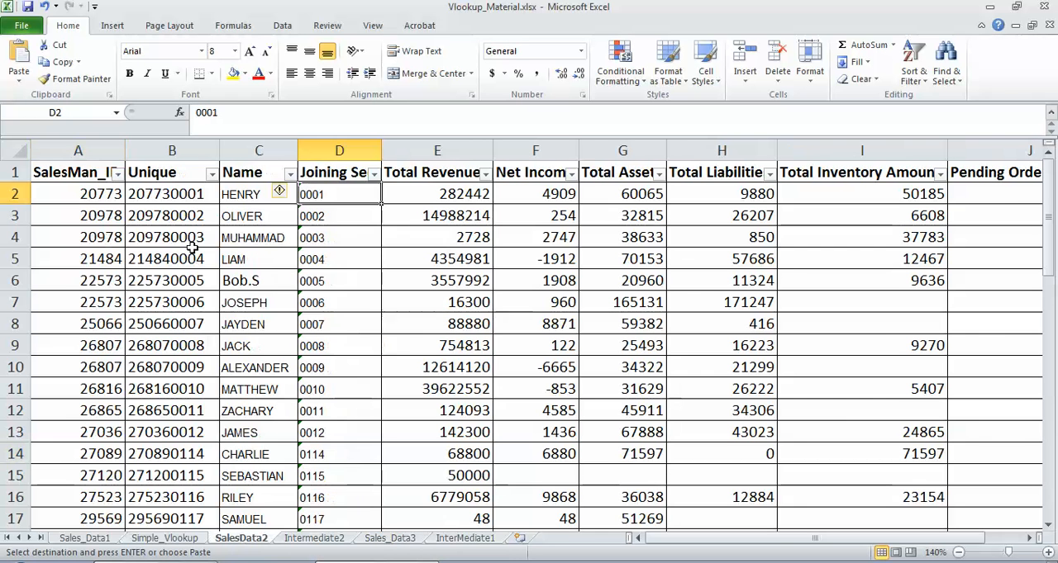
click(118, 173)
click(113, 300)
key(ctrl+v)
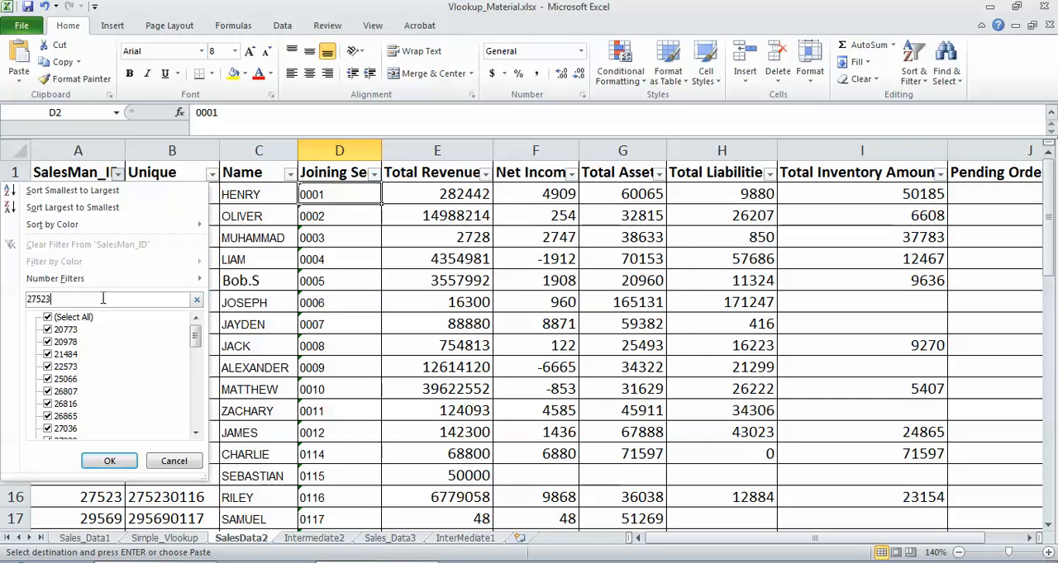
click(110, 461)
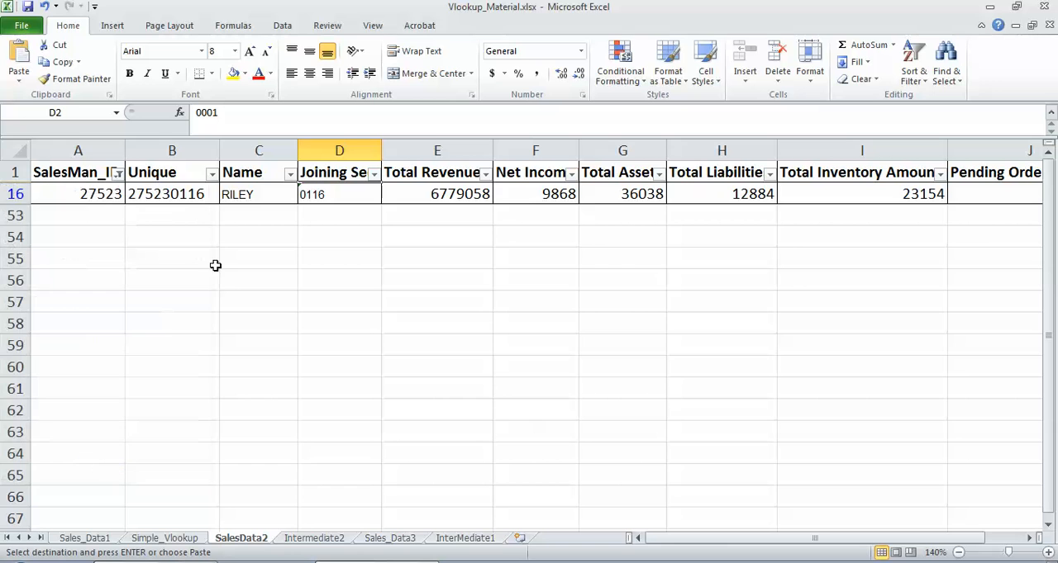
Step: Inspect the filtered row's joining sequence in column D, and remove the SalesMan_ID filter from SalesData2
click(327, 197)
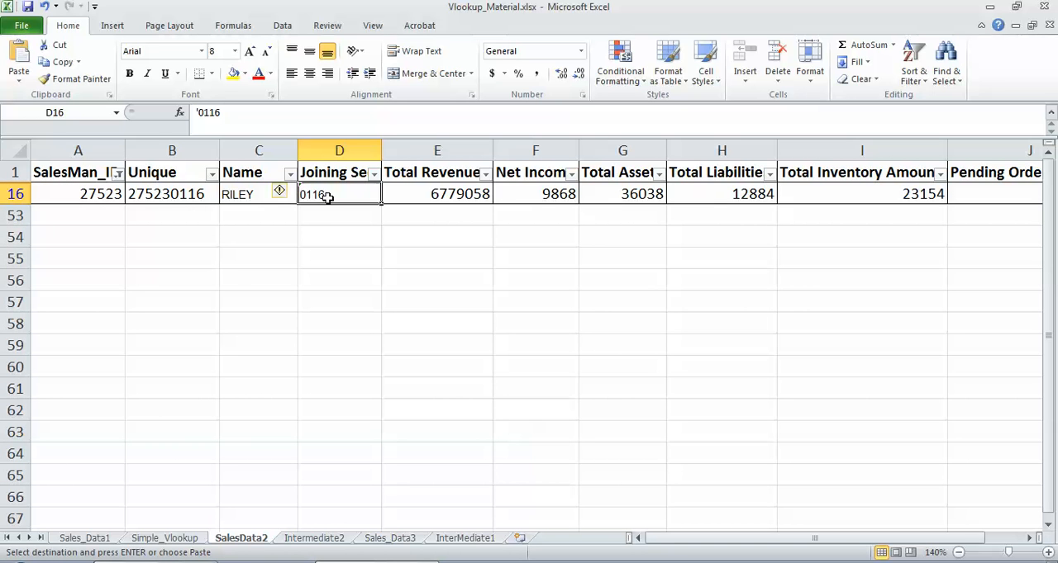
click(118, 176)
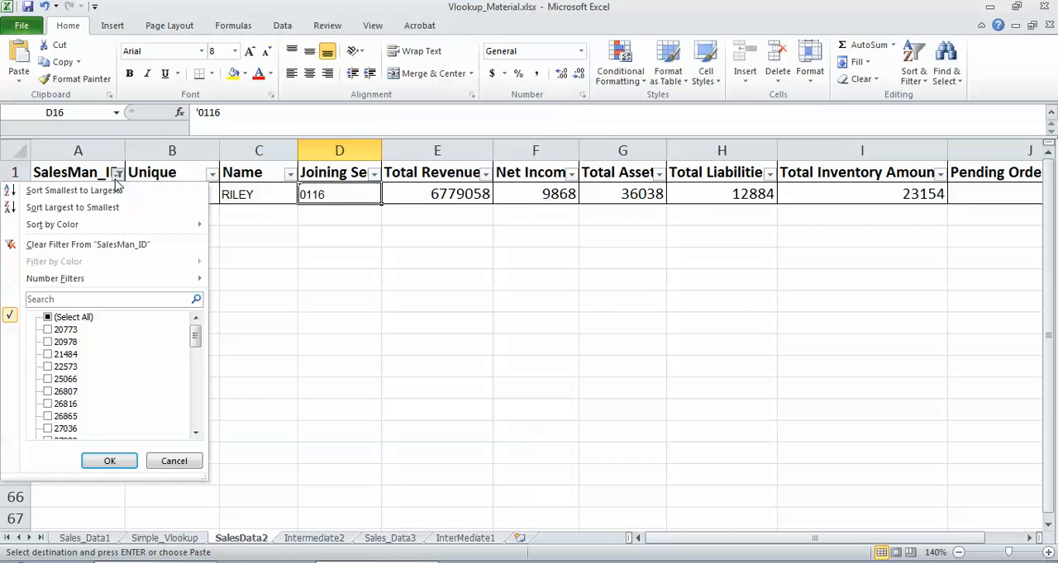
click(128, 245)
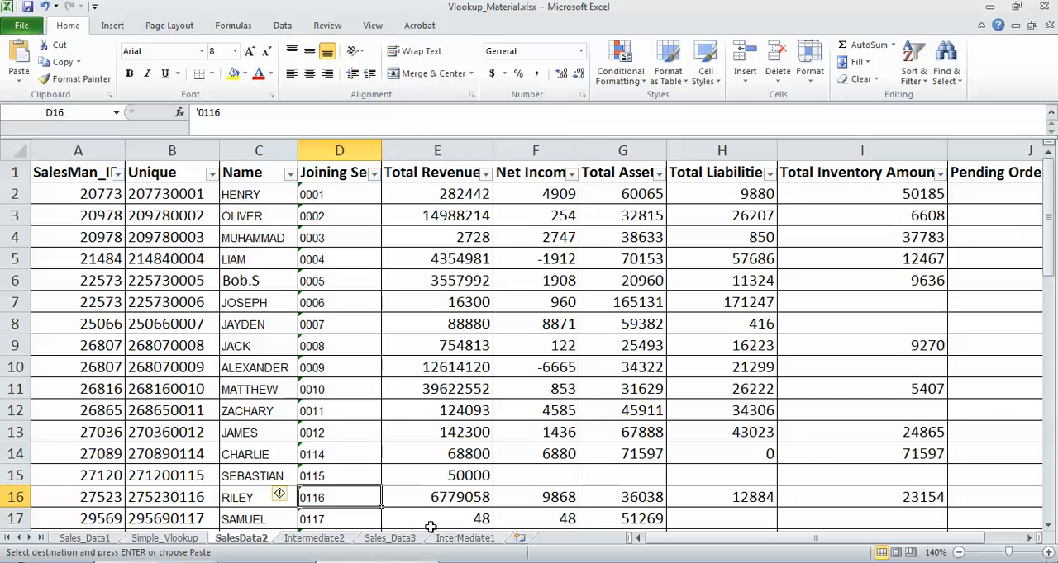
Step: Start a TEXT formula in the blank cell H10 of Intermediate2 with B10 as the value to convert
click(327, 539)
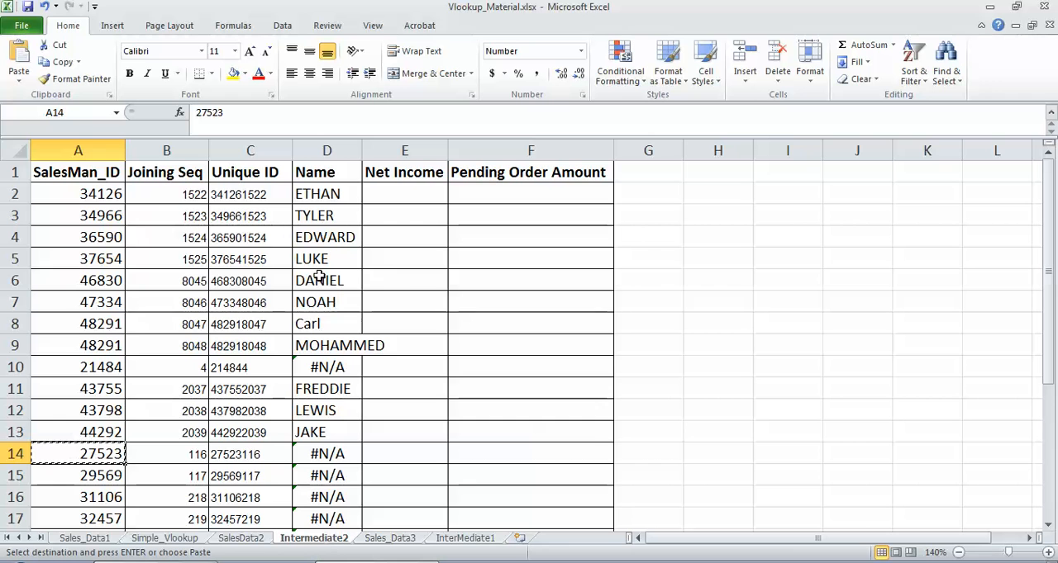
click(327, 367)
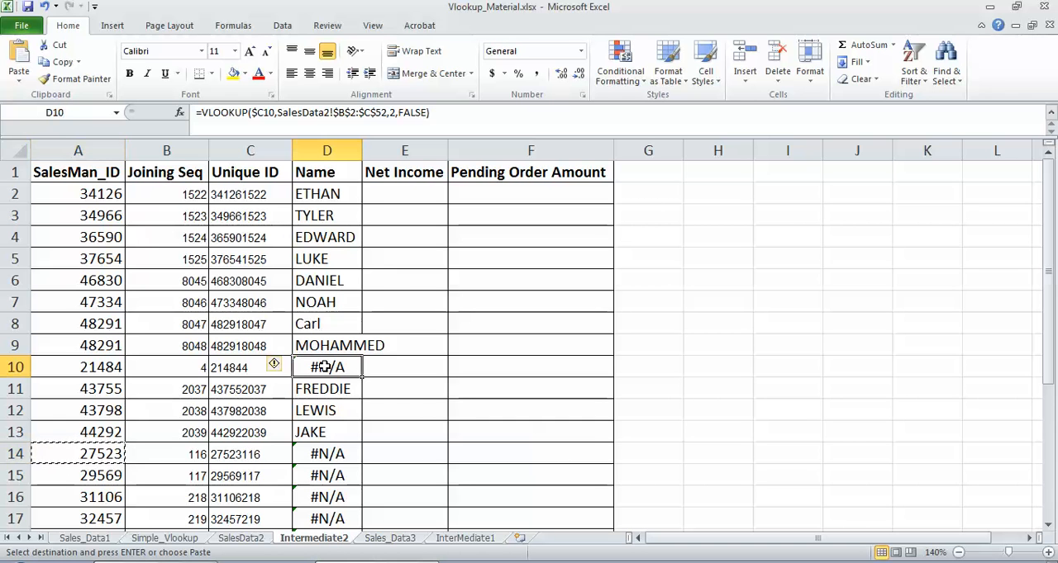
click(690, 365)
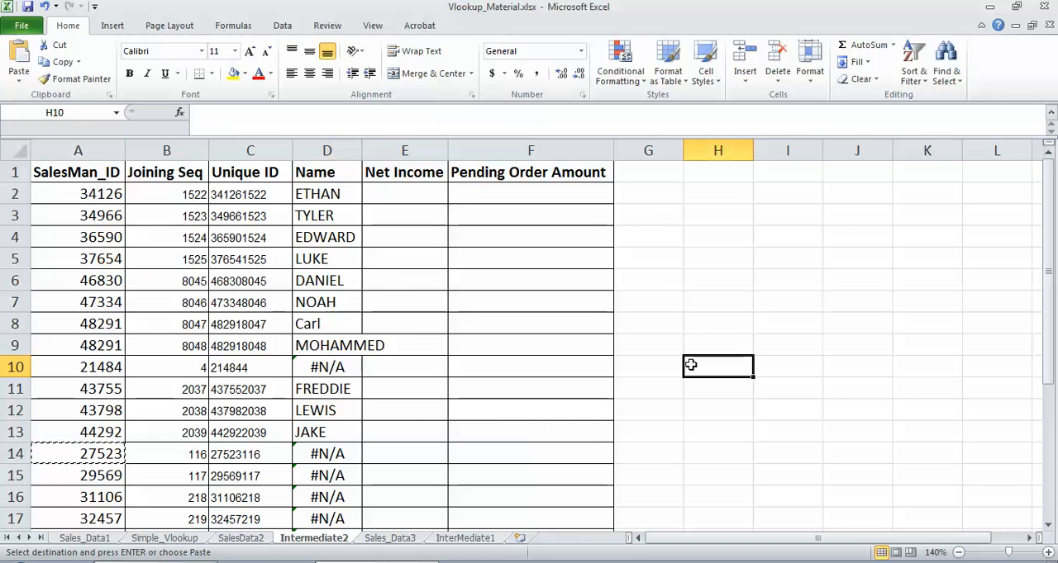
text(=TEX)
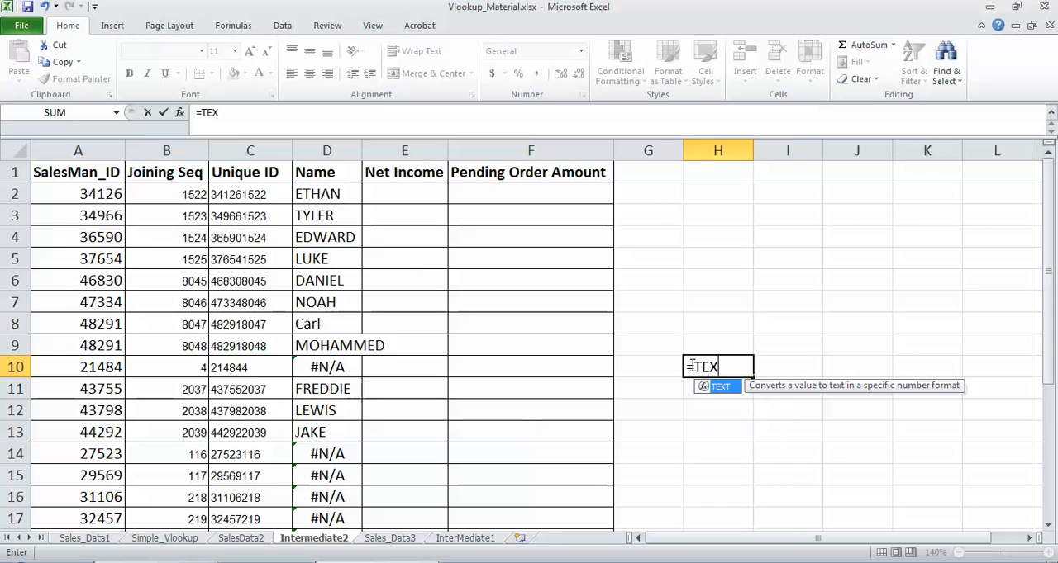
text(TY)
key(BackSpace)
text(()
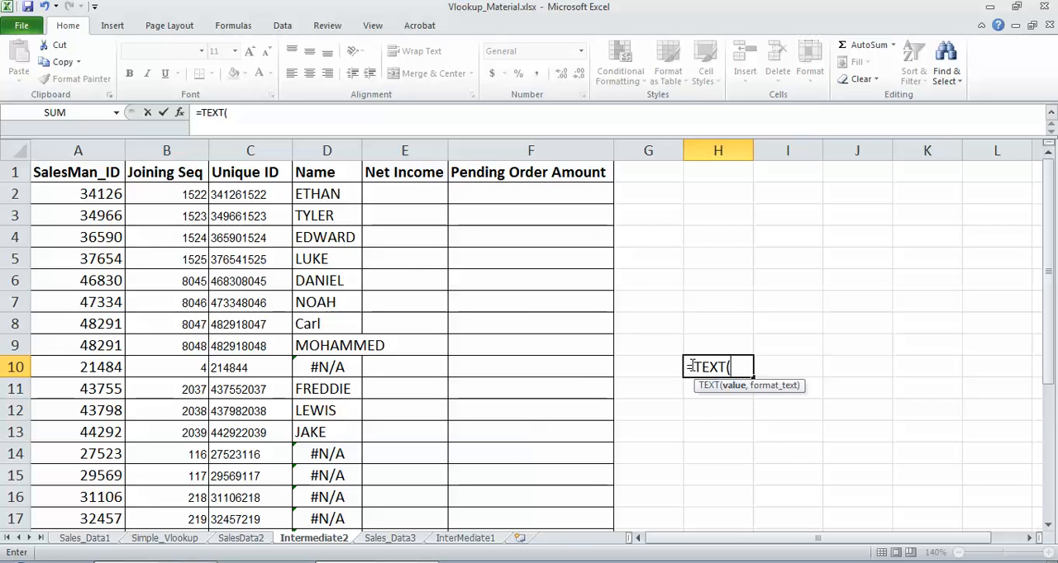
click(192, 364)
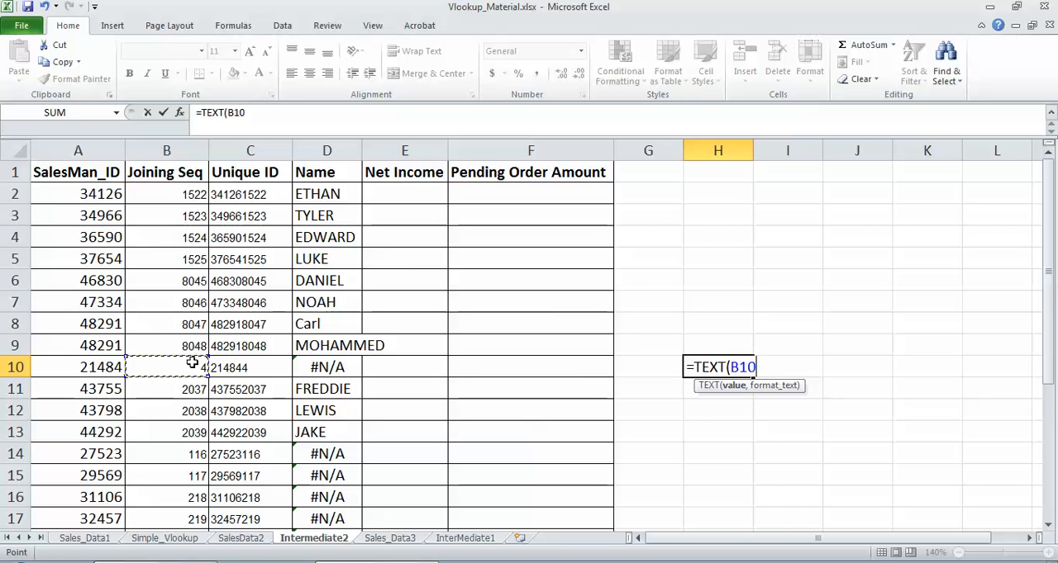
Step: Complete H10's TEXT formula with the four-digit format "0000" for the joining sequence
text(,)
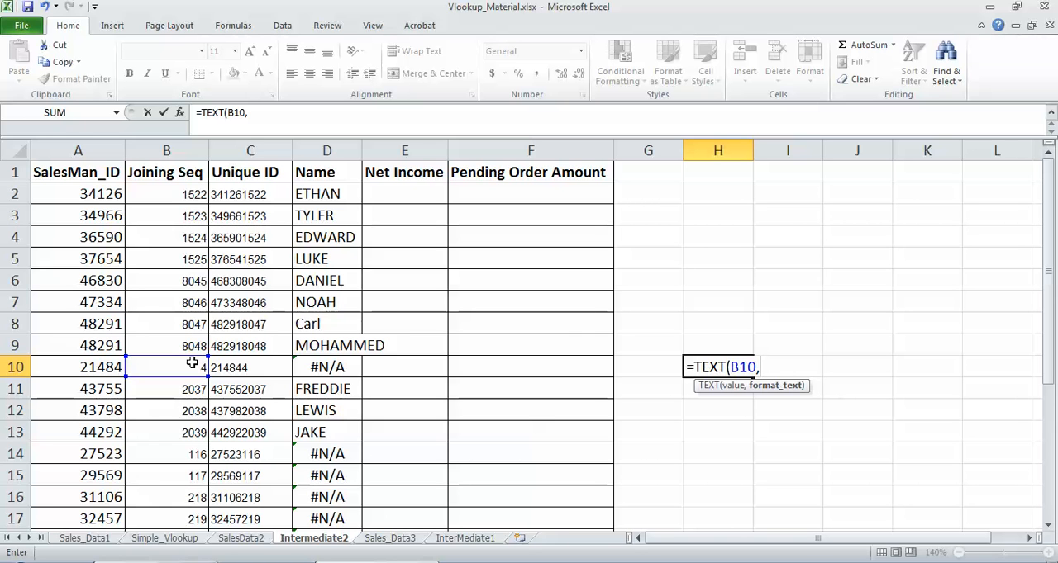
text("0000)
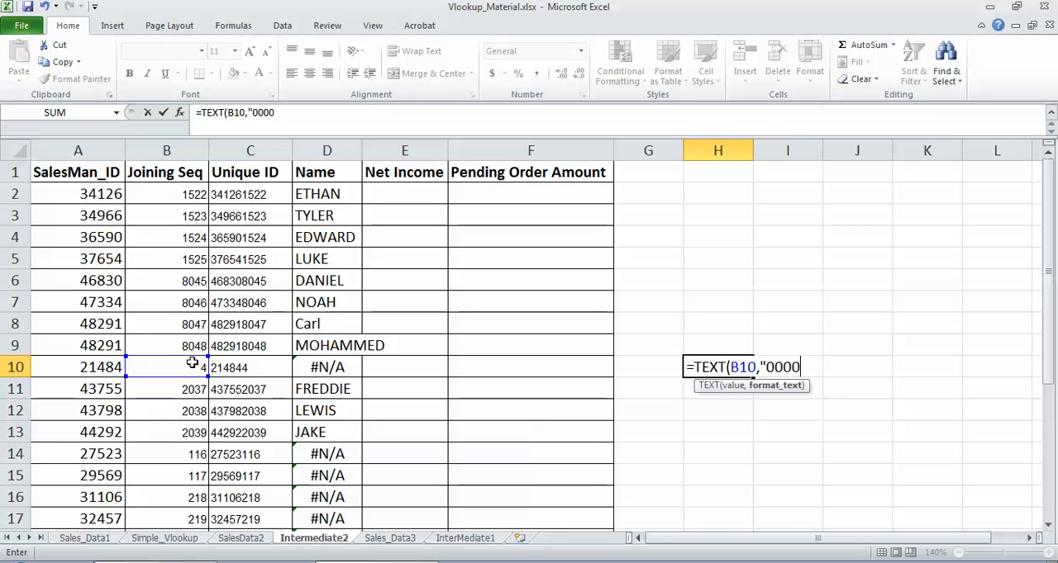
text("))
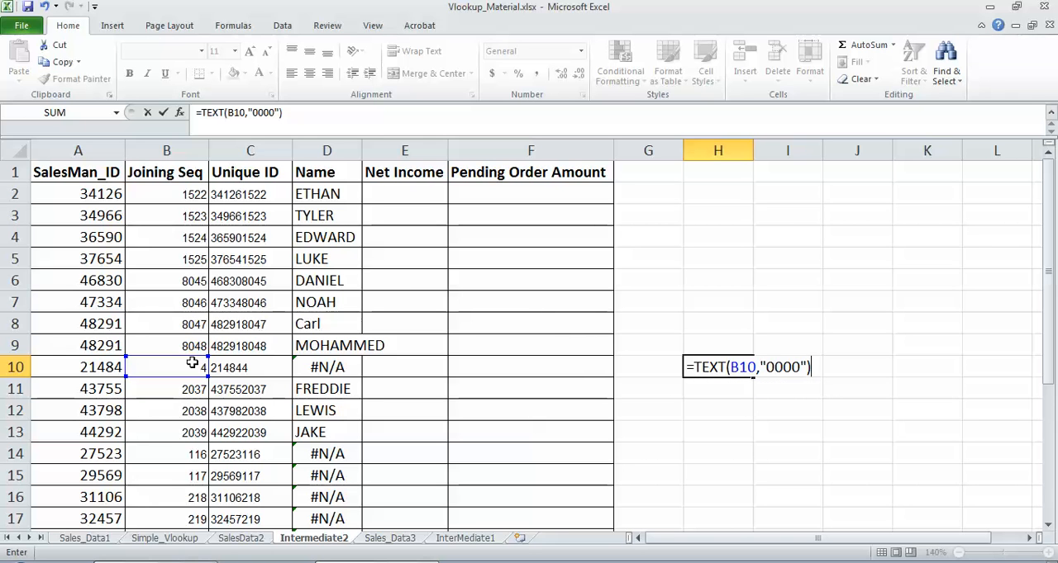
key(Return)
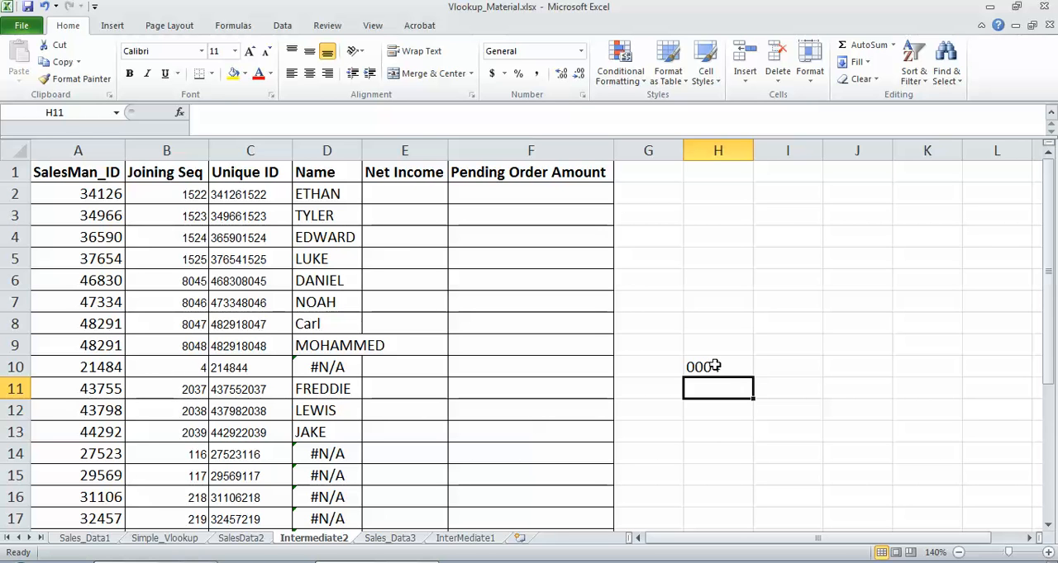
Step: Enter a TEXT formula in H13 that converts B13's joining sequence with the four-digit format "0000"
click(701, 431)
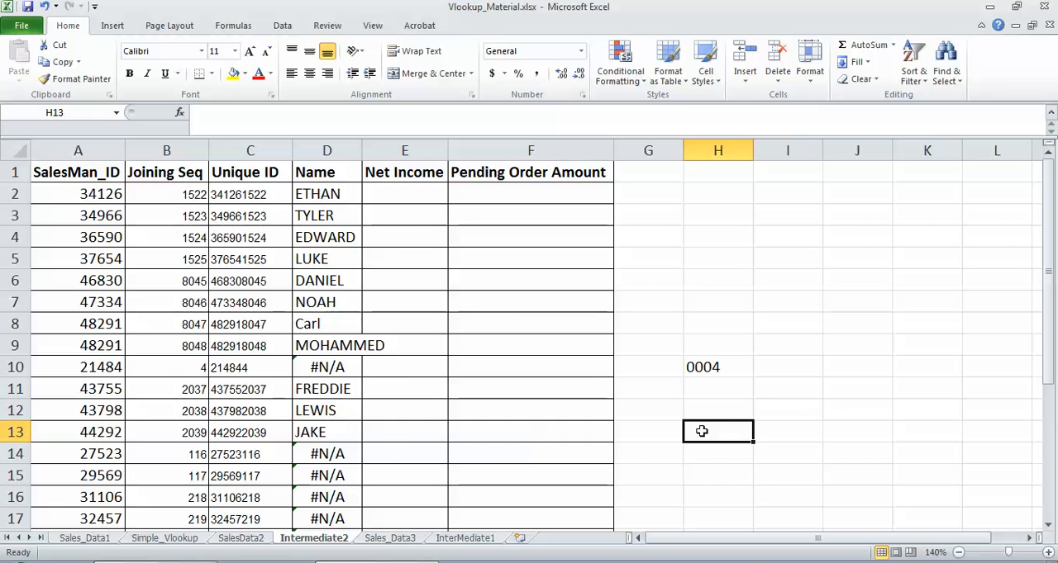
text(=TEXT)
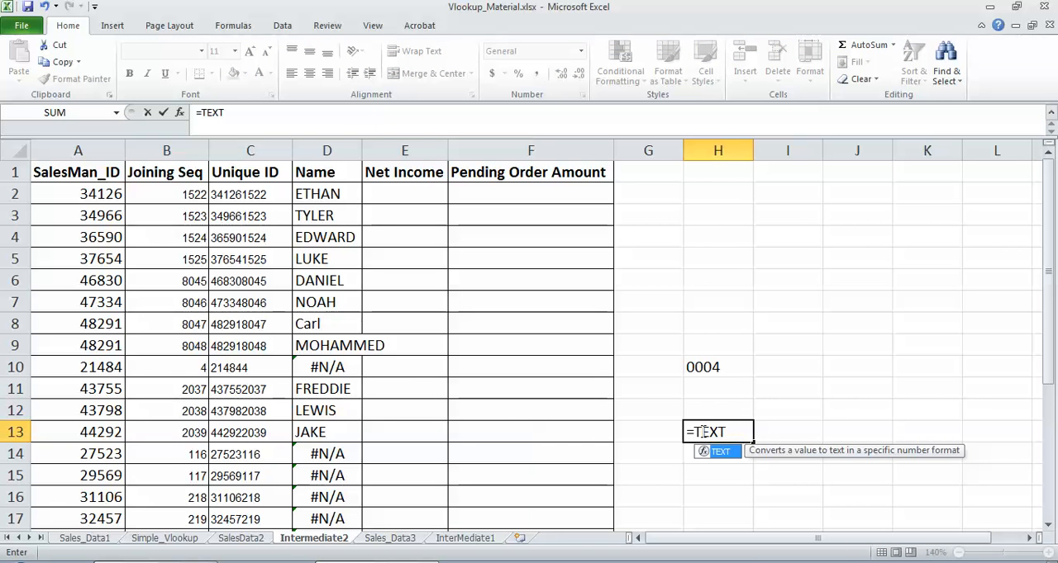
text(()
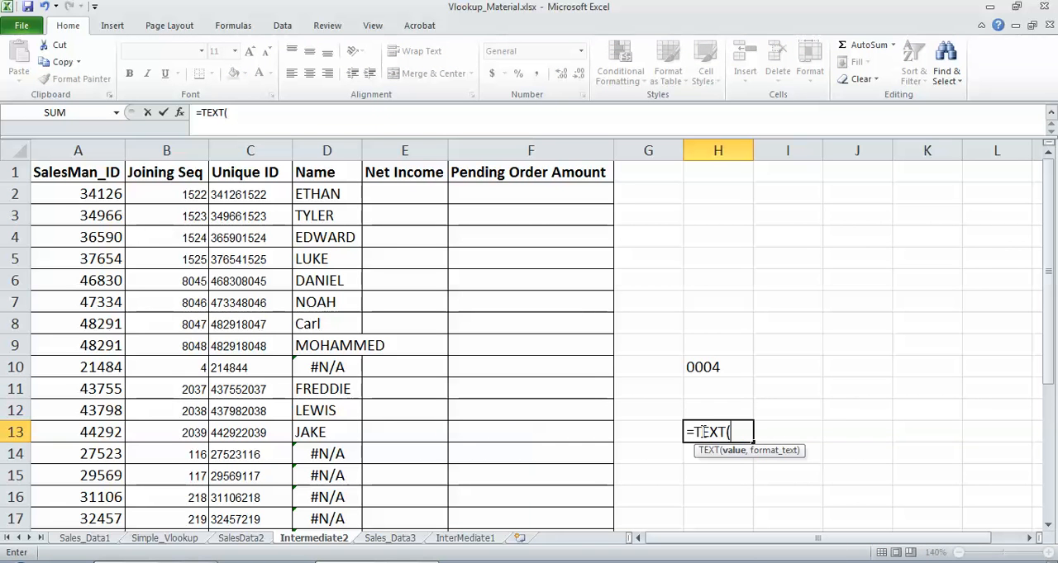
click(195, 431)
text(,)
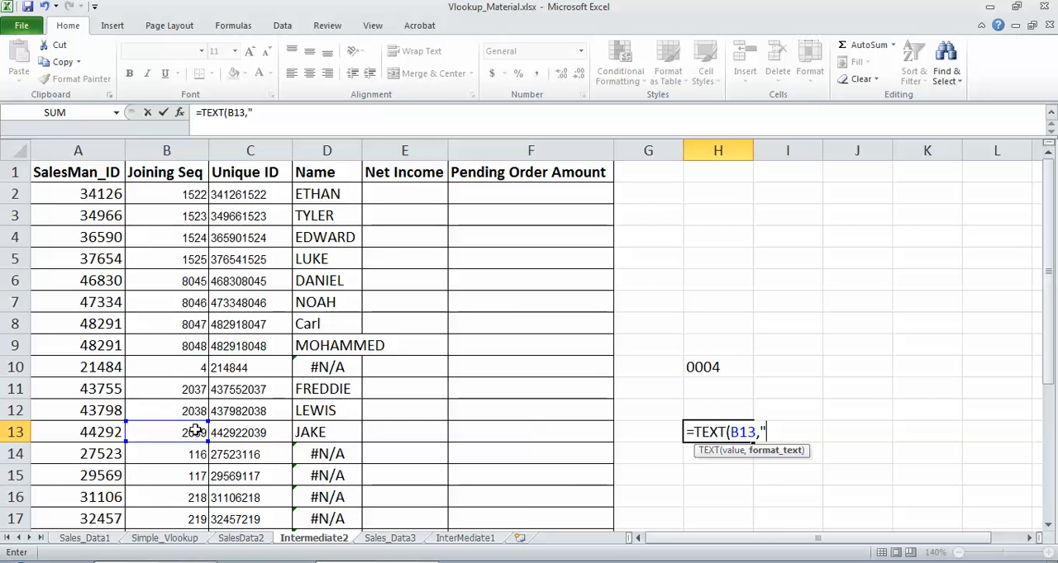
text("0000)
text("))
key(Return)
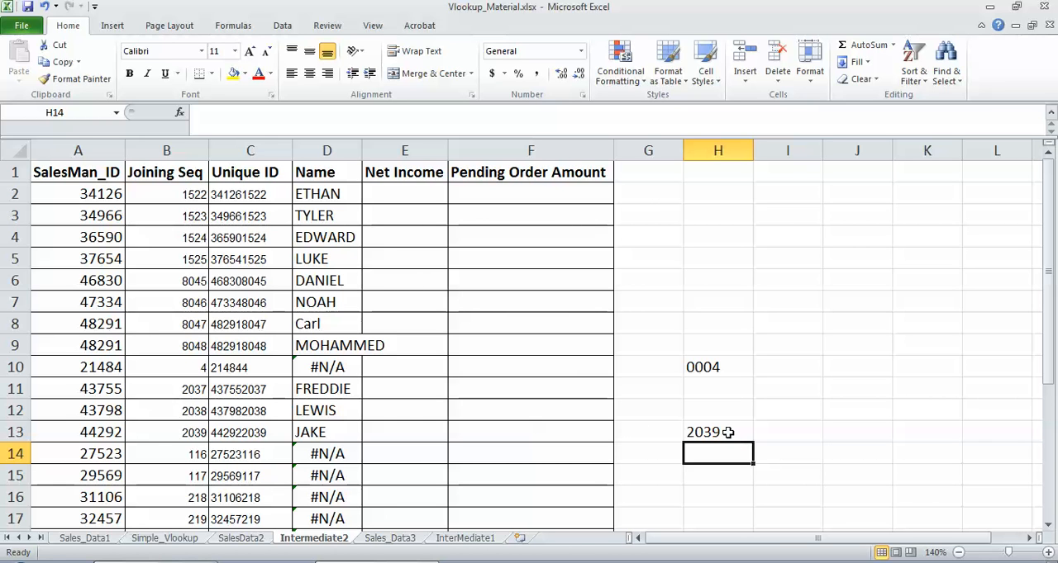
Step: Enter a TEXT formula in H14 that converts the joining sequence in B14 with the format "0000"
text(=)
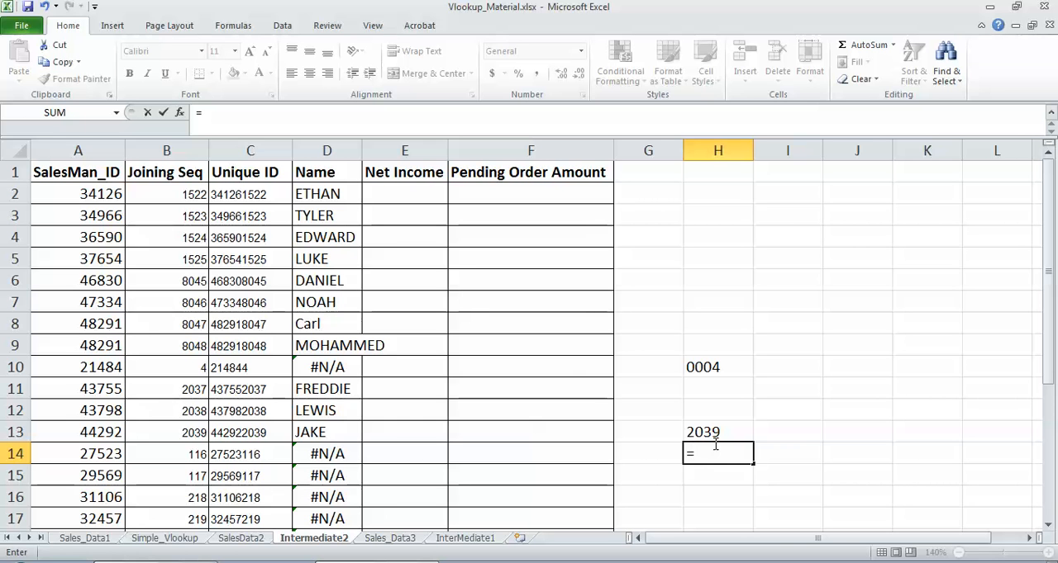
text(TEX)
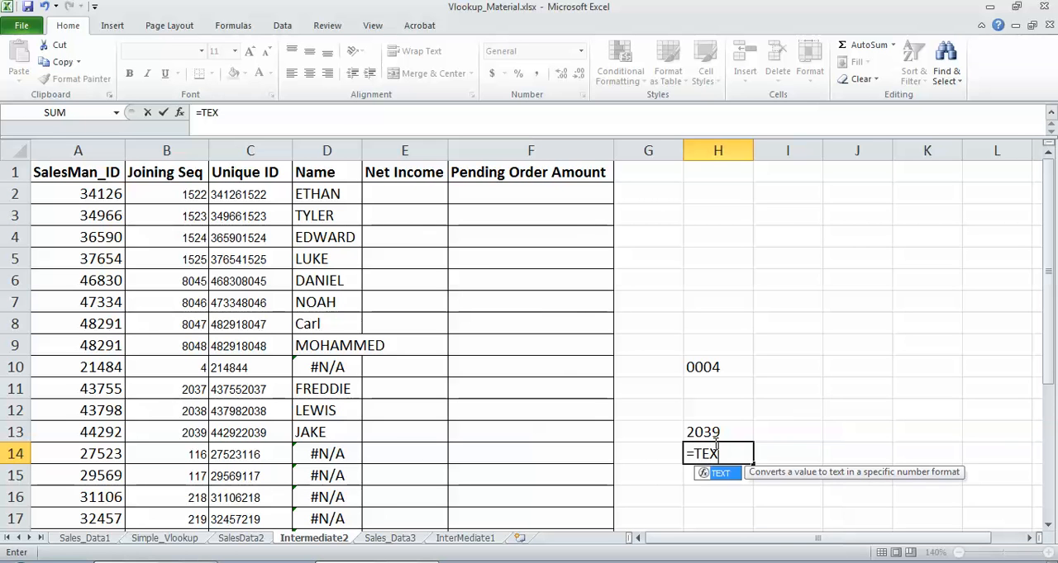
text(T()
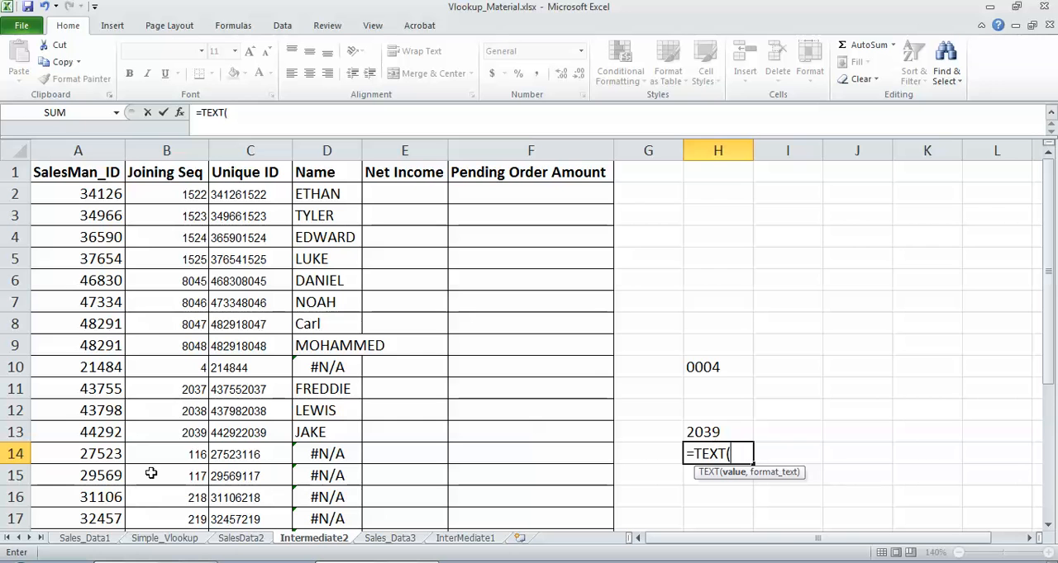
click(191, 454)
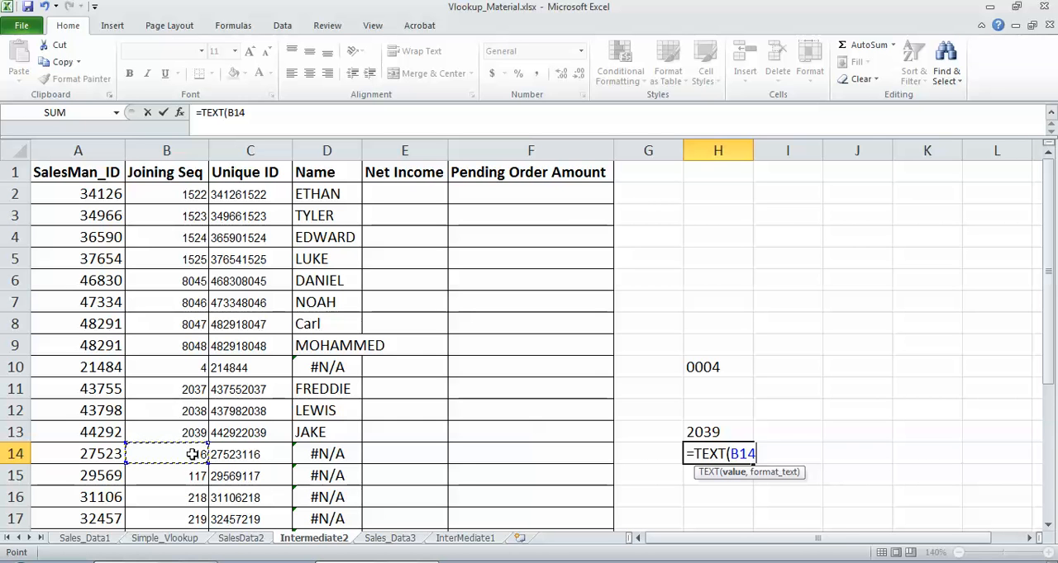
text(,"")
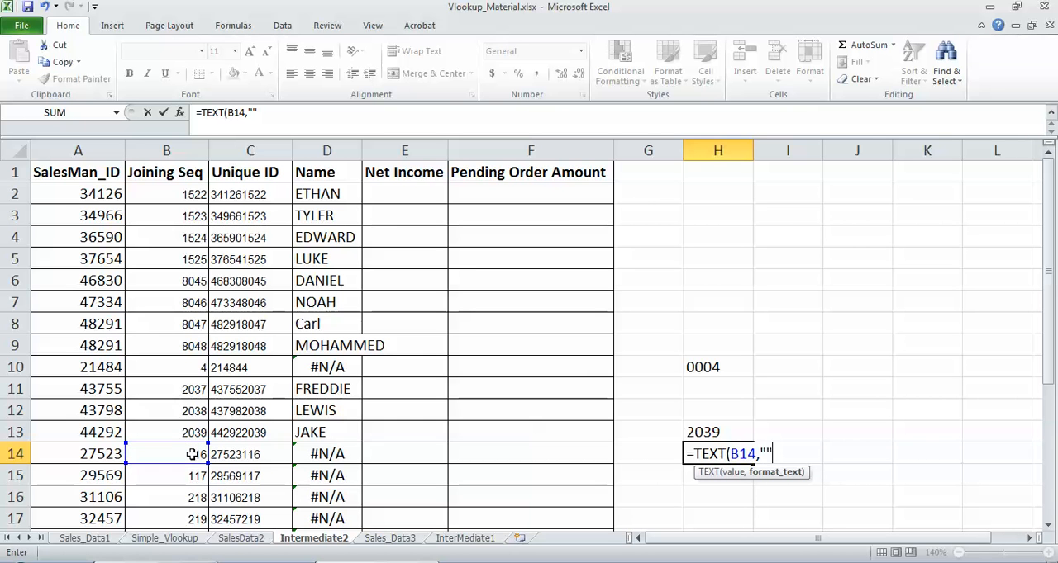
key(BackSpace)
text(00000)
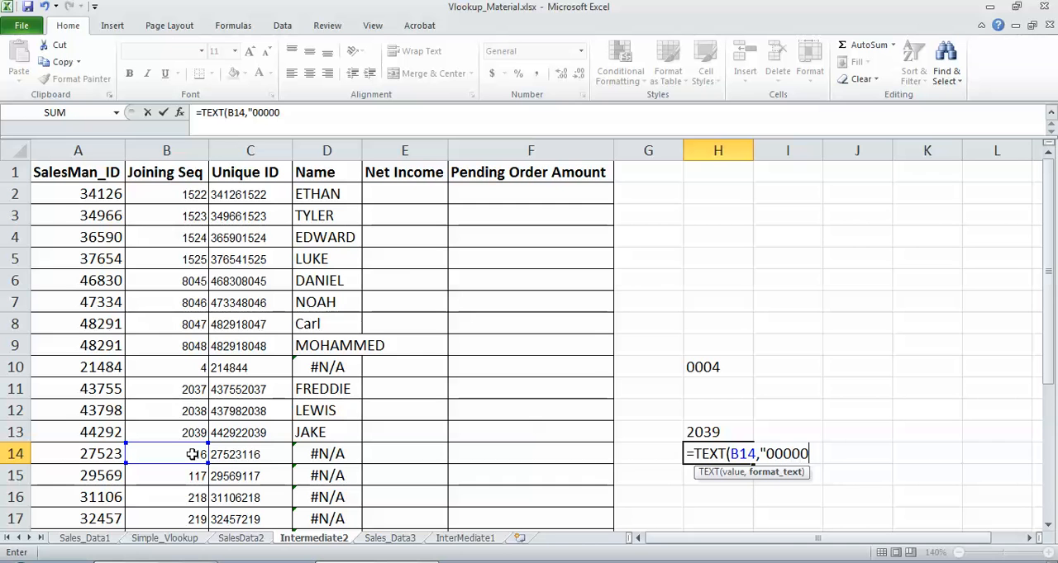
key(BackSpace)
text("))
key(Return)
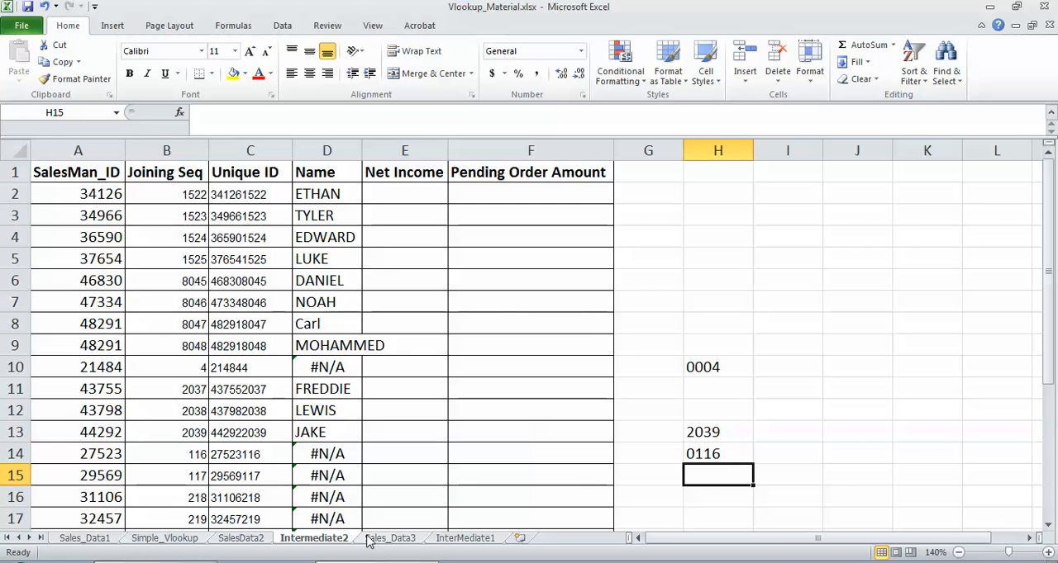
click(696, 453)
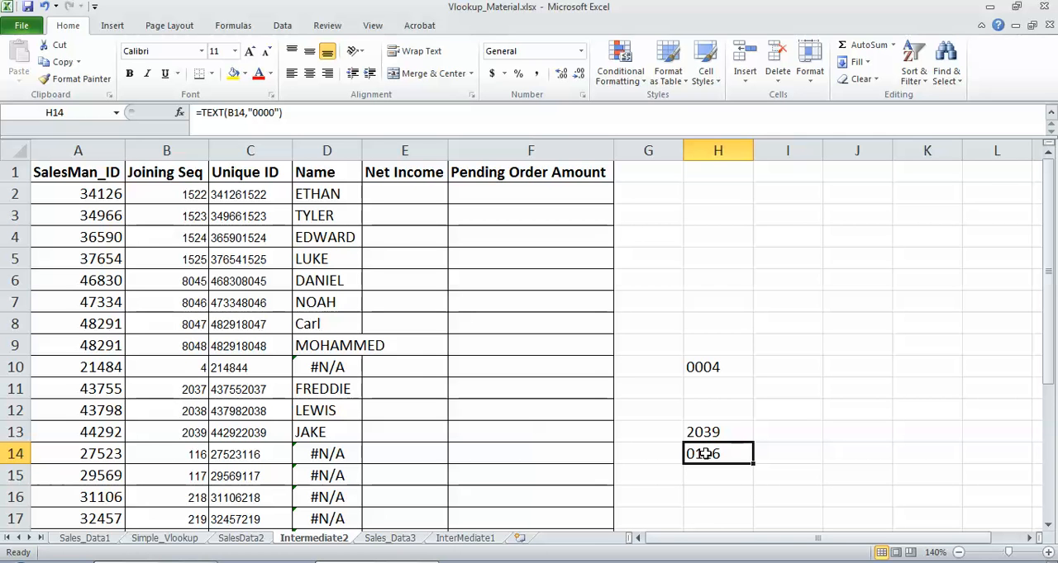
click(314, 374)
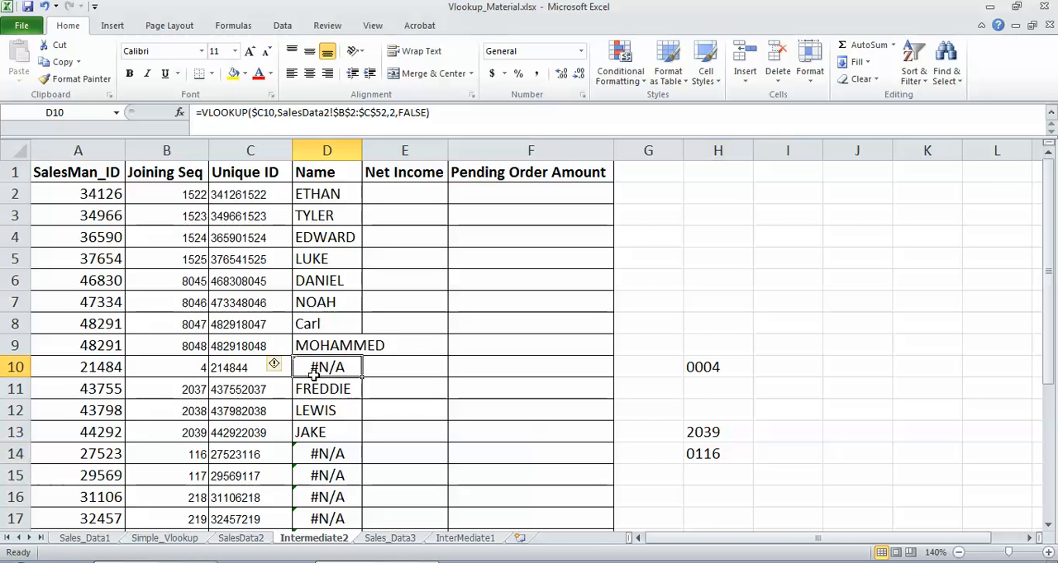
click(251, 113)
text(TEXT)
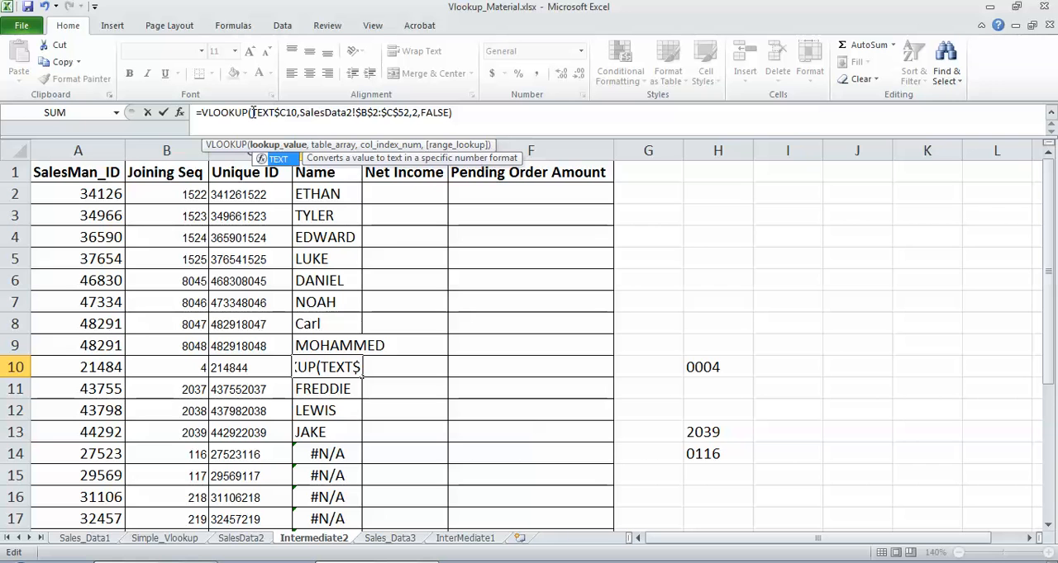
text(()
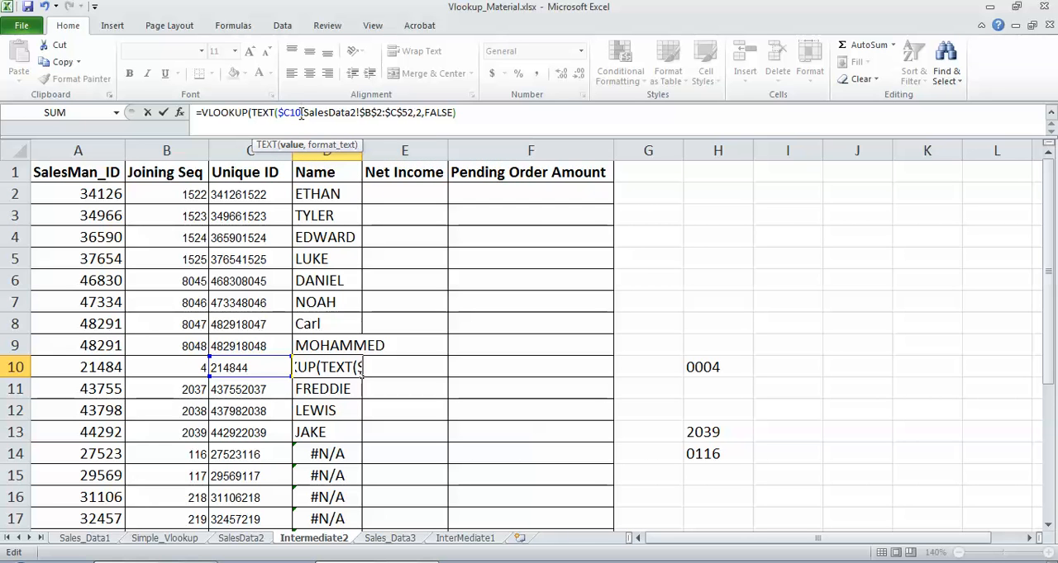
text(,)
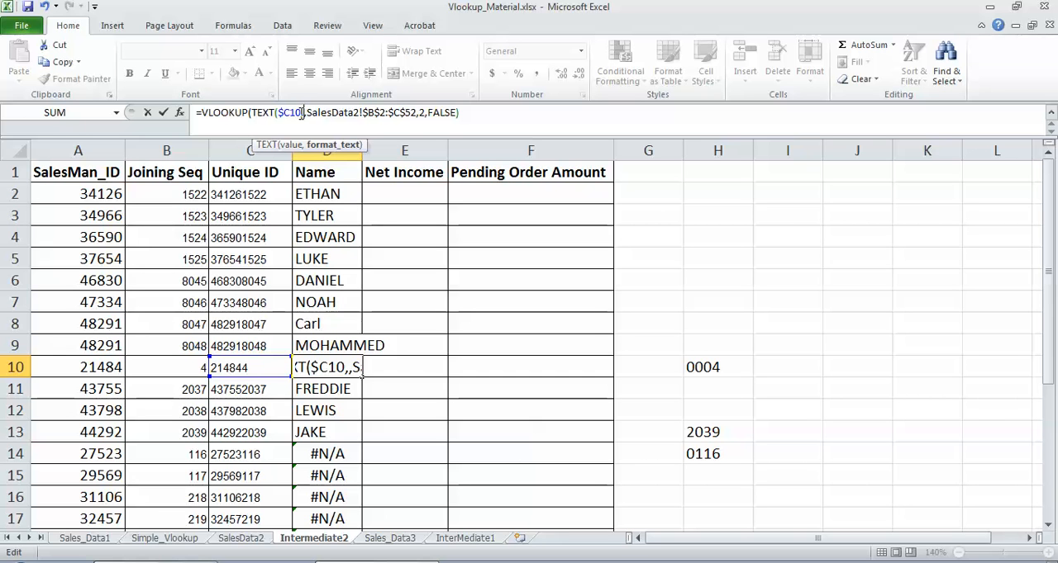
text(0)
key(BackSpace)
text(")
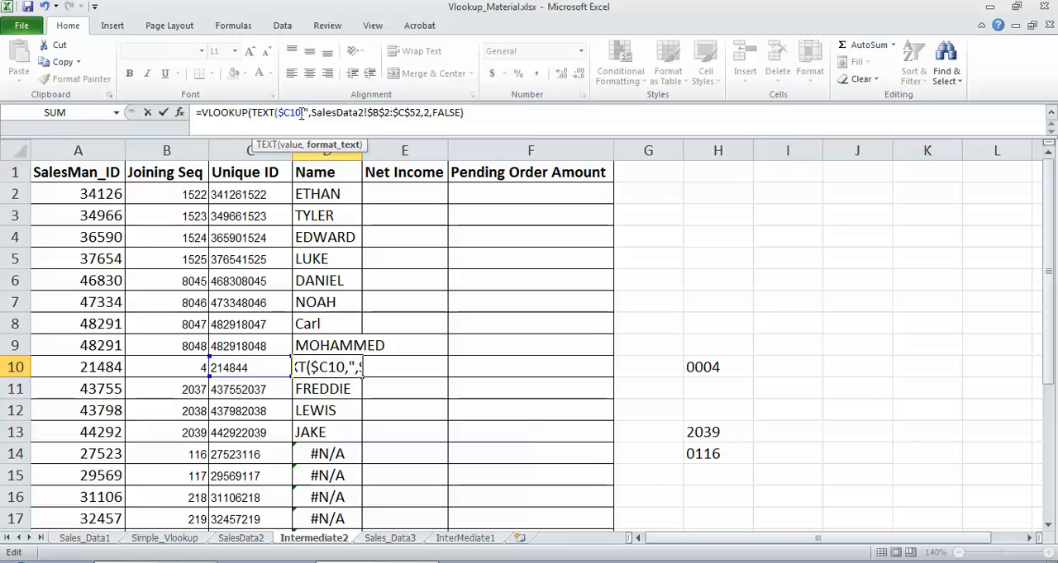
text(000)
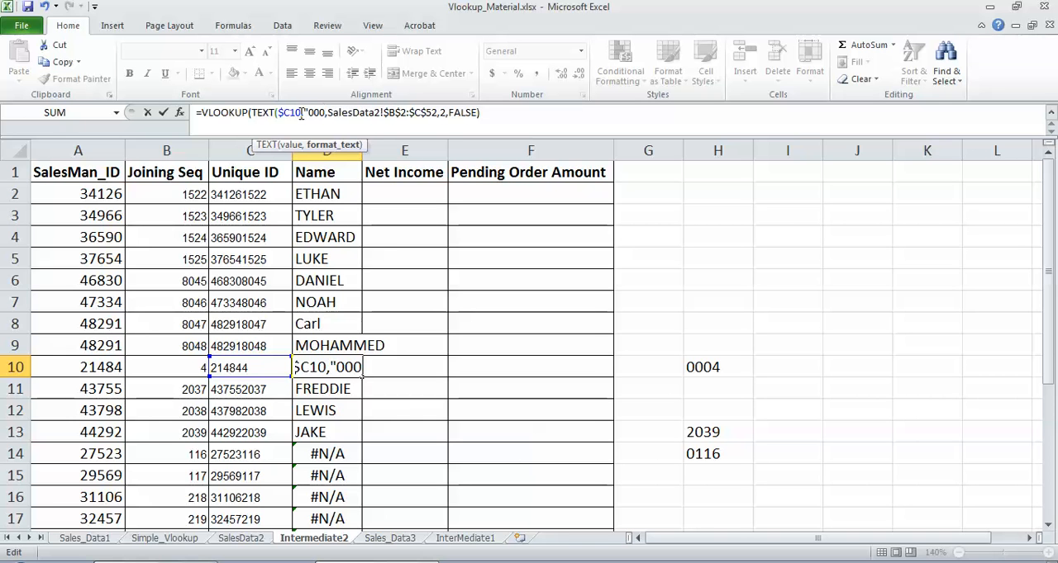
key(BackSpace)
key(BackSpace)
key(BackSpace)
key(BackSpace)
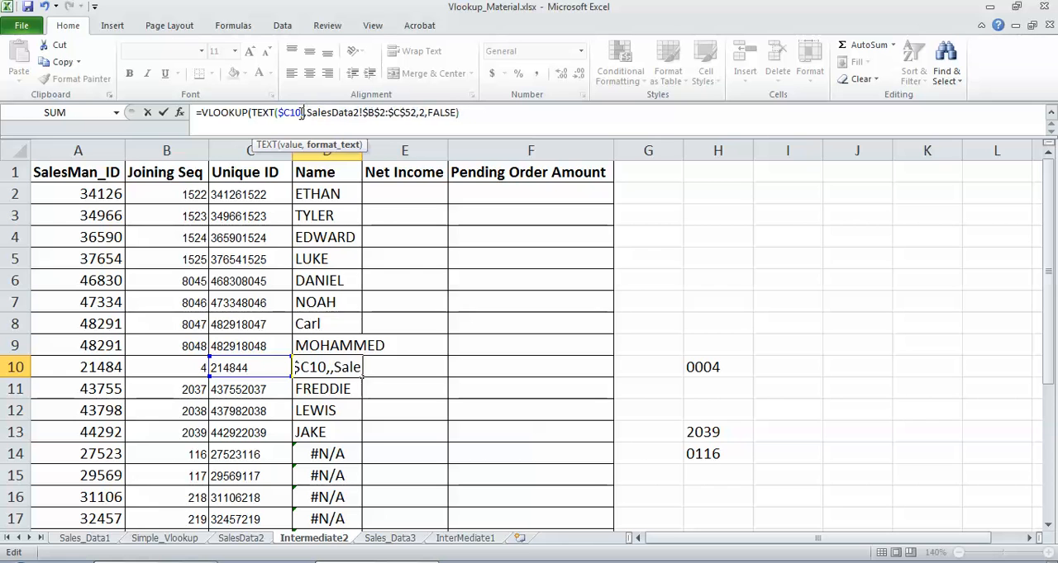
key(BackSpace)
key(BackSpace)
key(BackSpace)
key(BackSpace)
key(BackSpace)
key(BackSpace)
key(BackSpace)
key(BackSpace)
key(BackSpace)
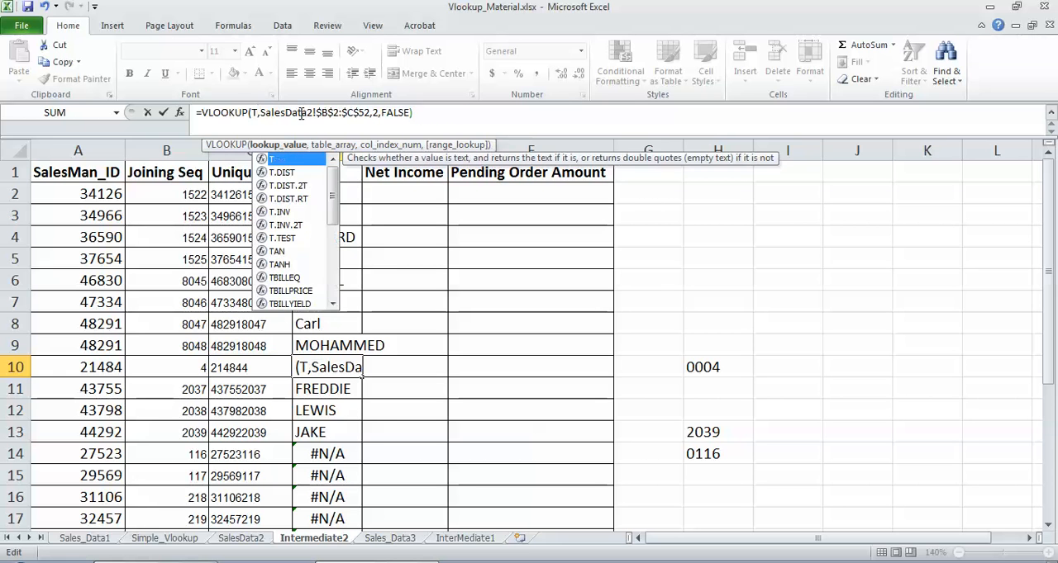
key(BackSpace)
key(Escape)
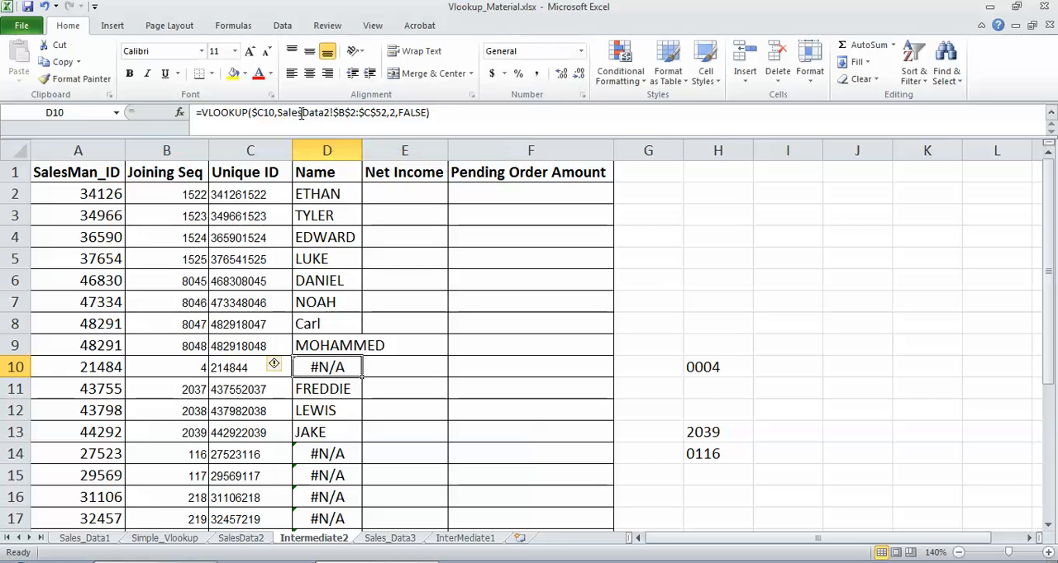
Step: Wrap B10 in TEXT with the format "0000" inside C10's CONCATENATE formula for the Unique ID
click(233, 367)
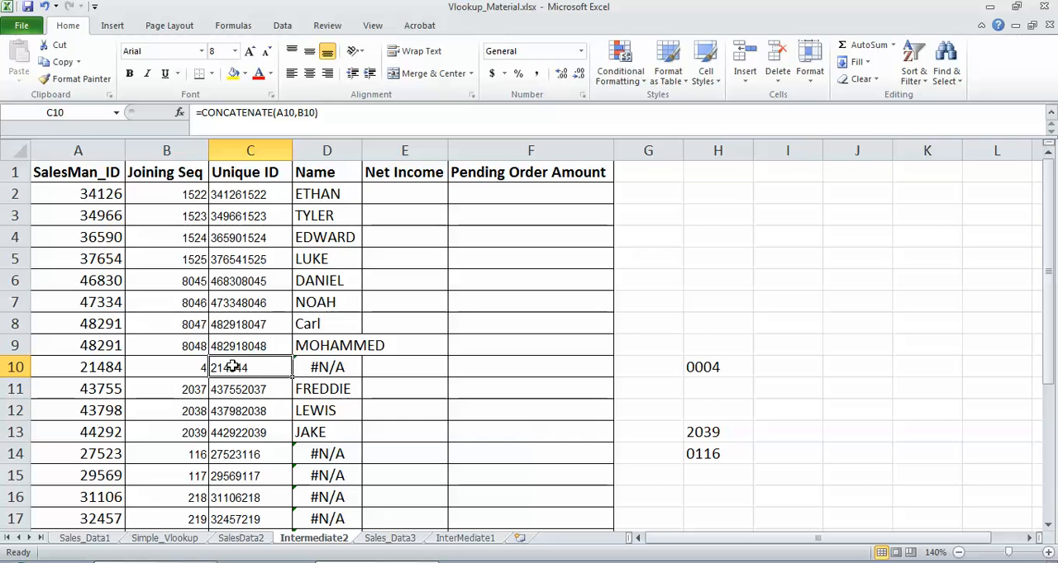
click(298, 113)
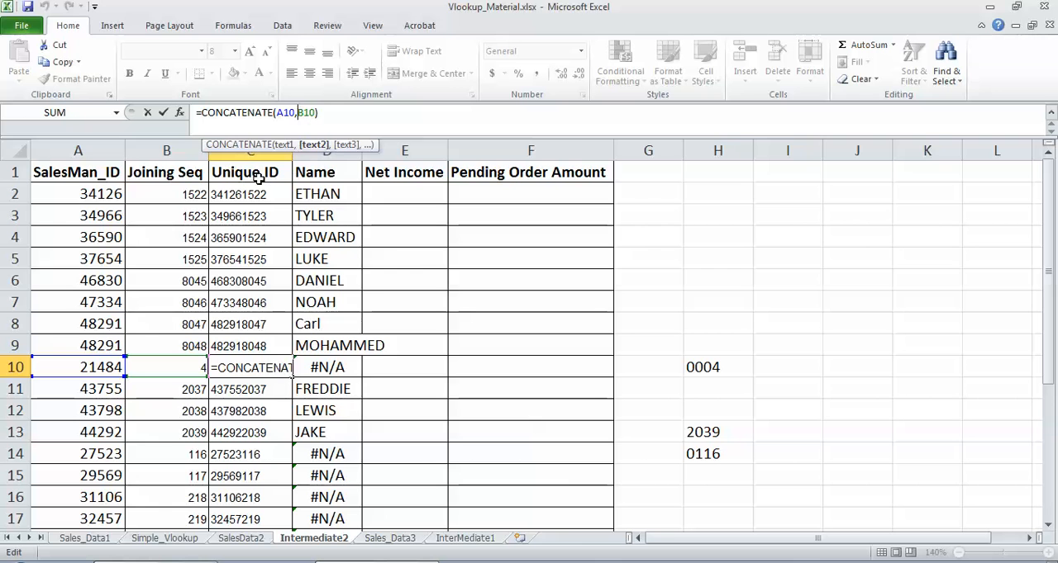
text(TEXT)
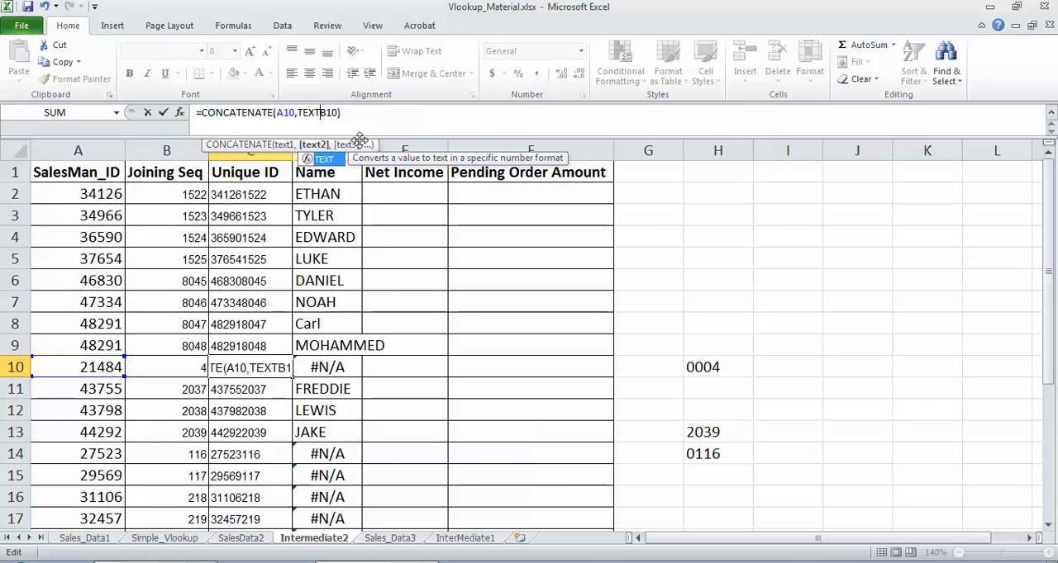
text(()
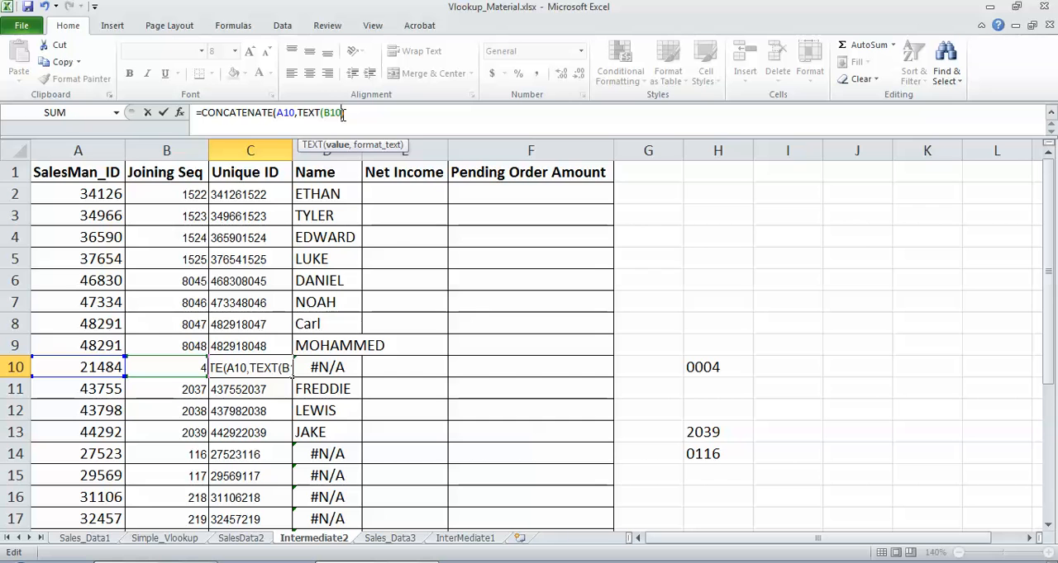
text(,"00)
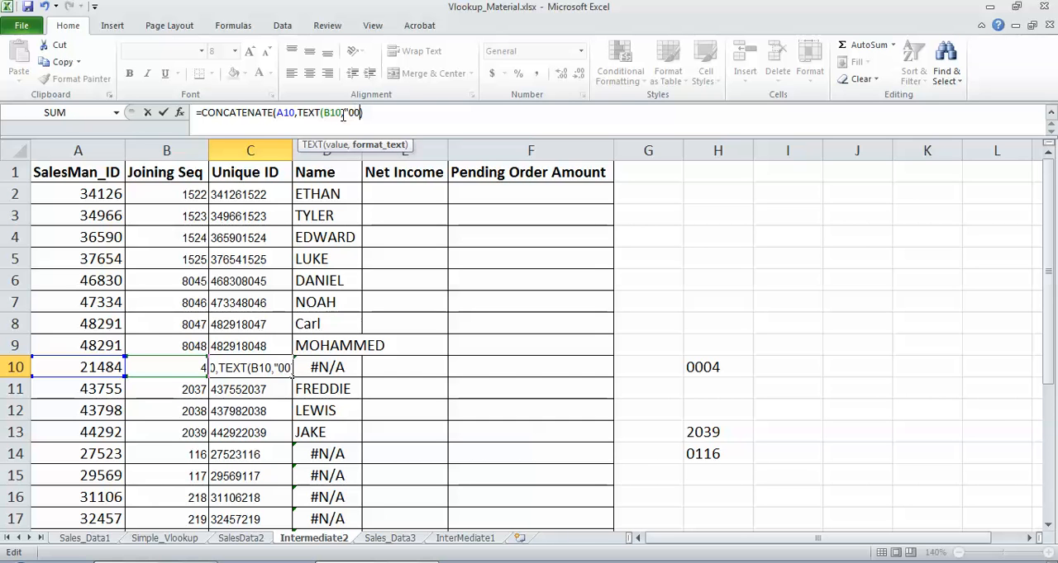
text(0))
text(0")
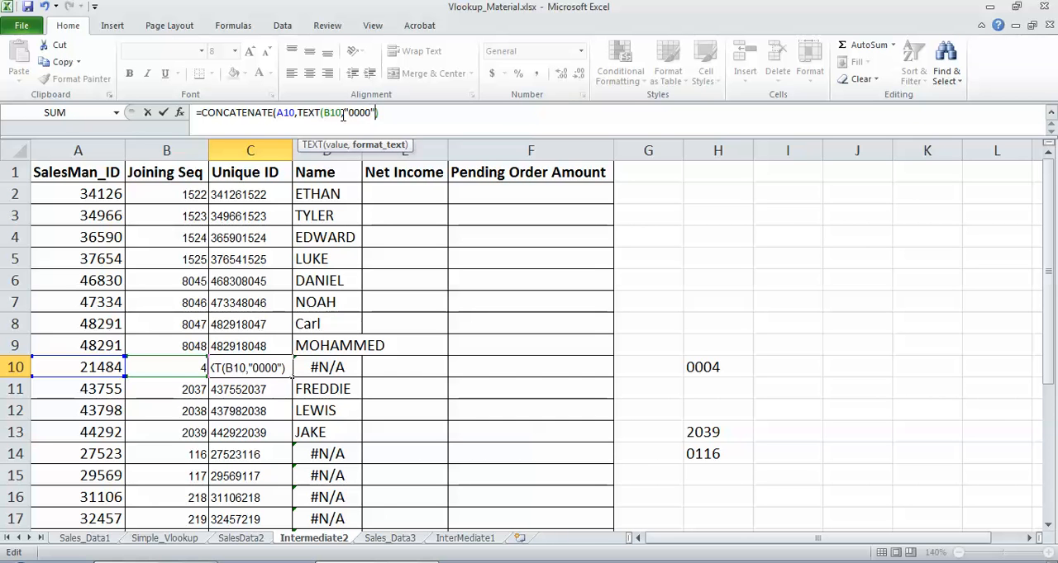
key(Return)
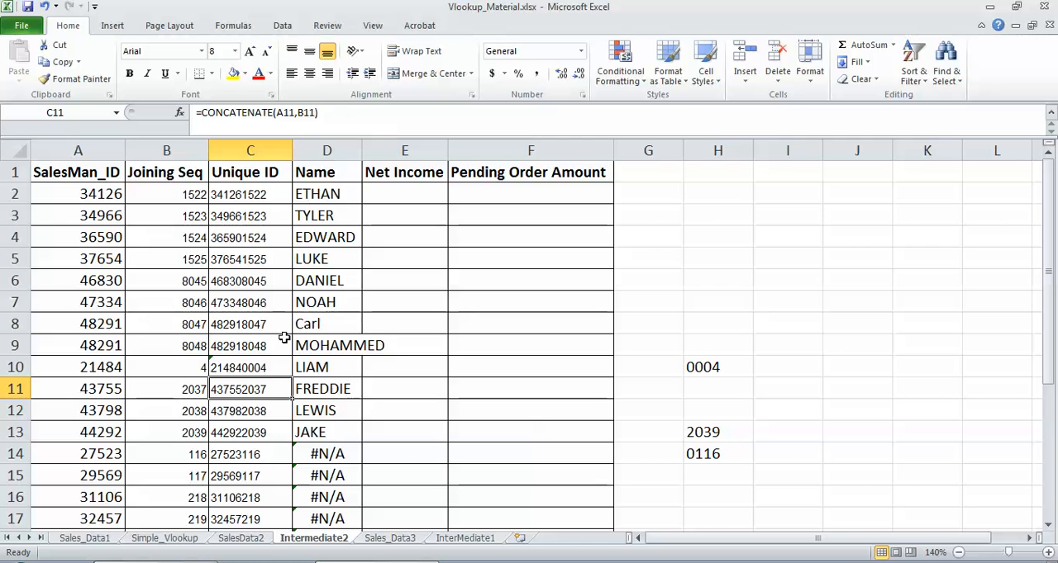
Step: Copy C10's unique ID, look it up in the filter list of SalesData2's Unique column without filtering, and return to Intermediate2
click(243, 363)
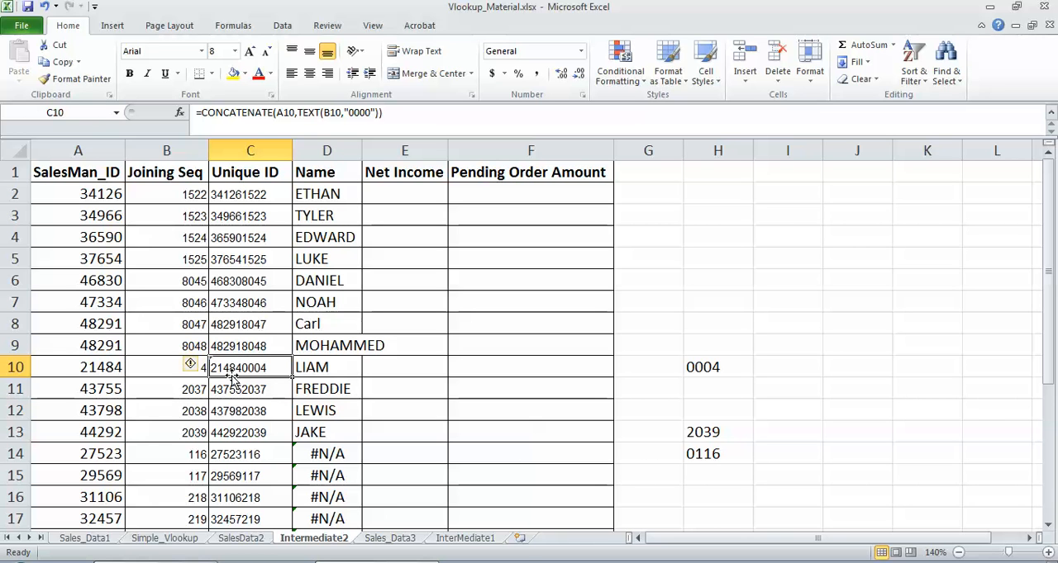
key(ctrl+c)
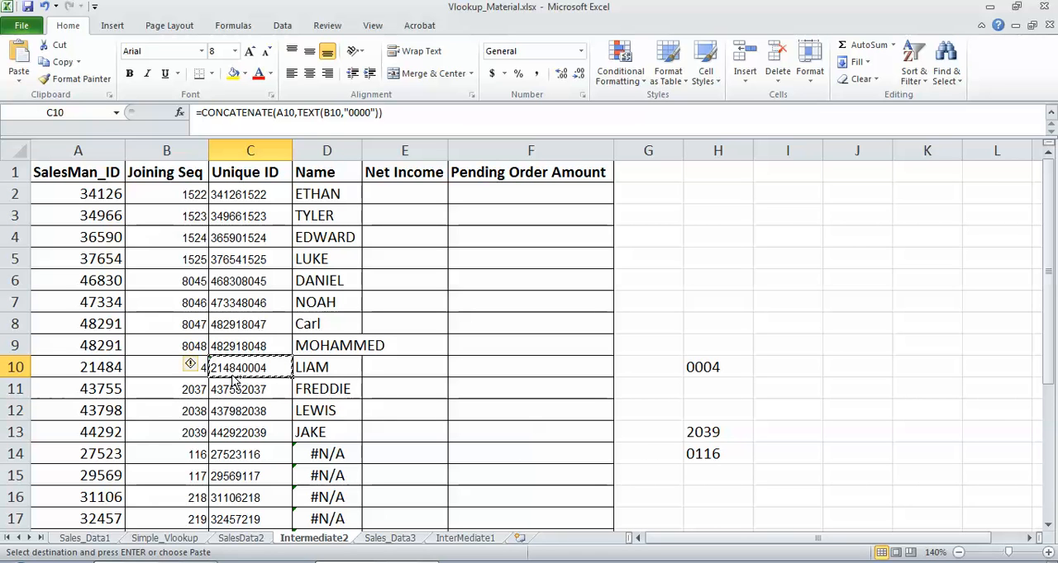
click(248, 541)
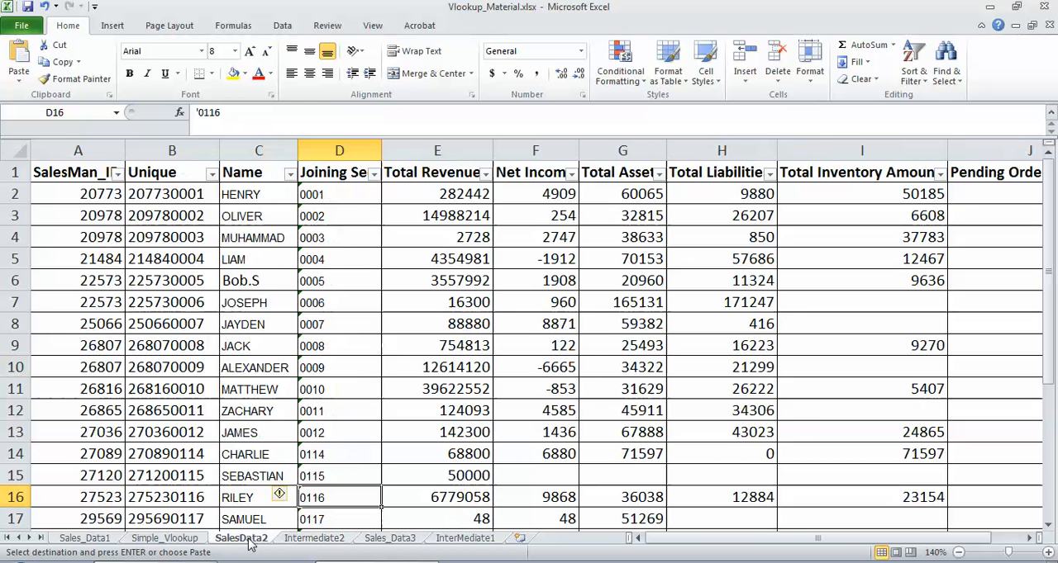
click(211, 172)
click(110, 302)
key(ctrl+v)
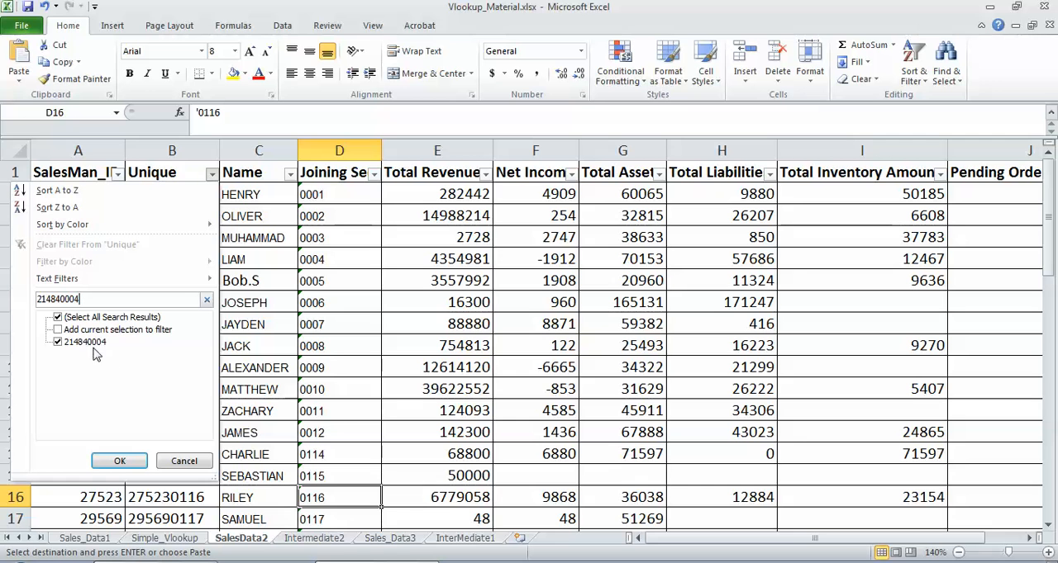
click(184, 463)
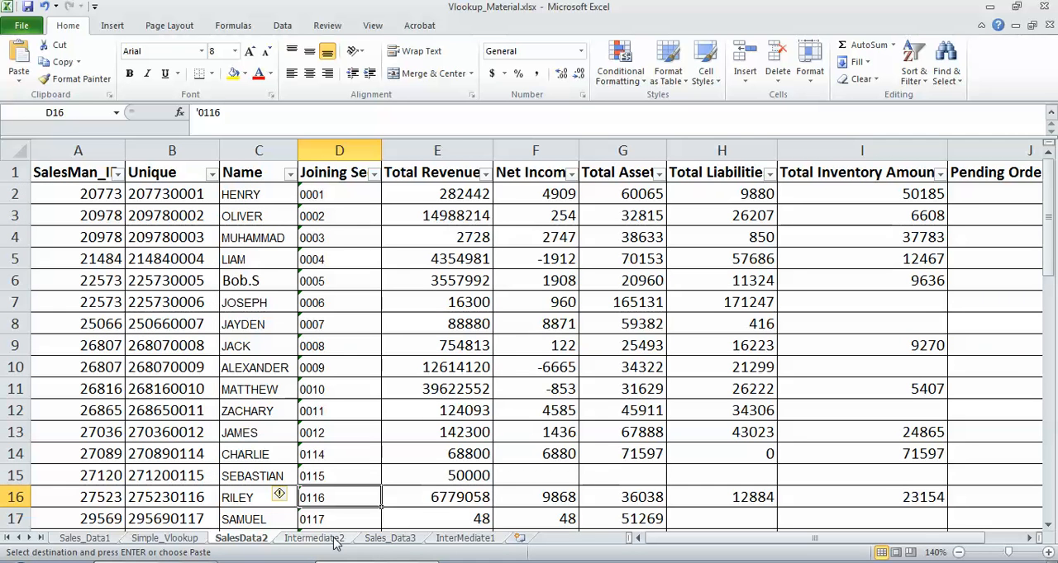
click(333, 539)
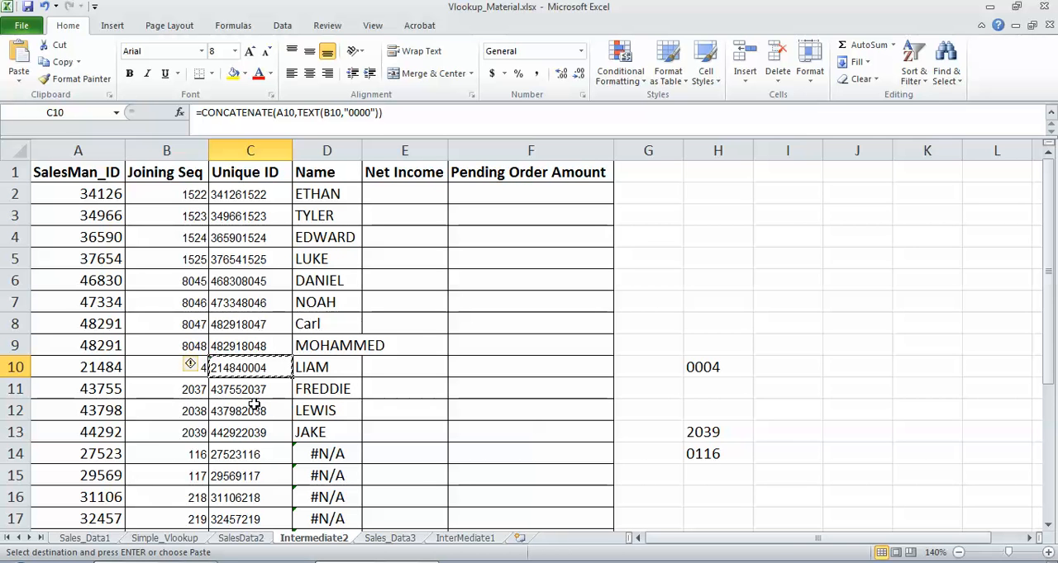
Step: Paste C10's CONCATENATE formula with the TEXT-padded joining sequence over the whole Unique ID column from C2 down, and check rows 14 and 10
click(252, 193)
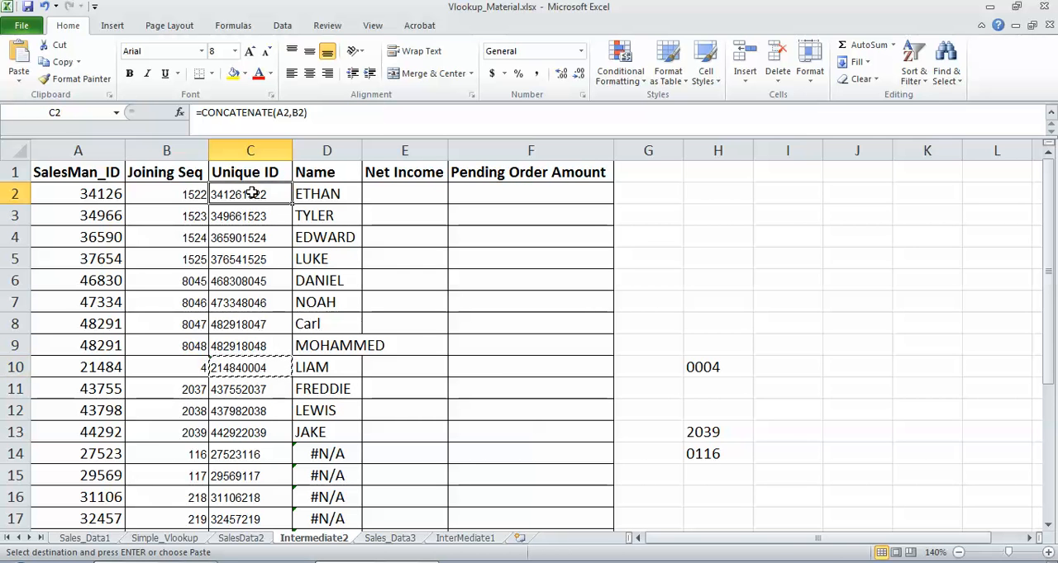
key(ctrl+shift+Down)
key(ctrl+v)
scroll(252, 193, up, 4)
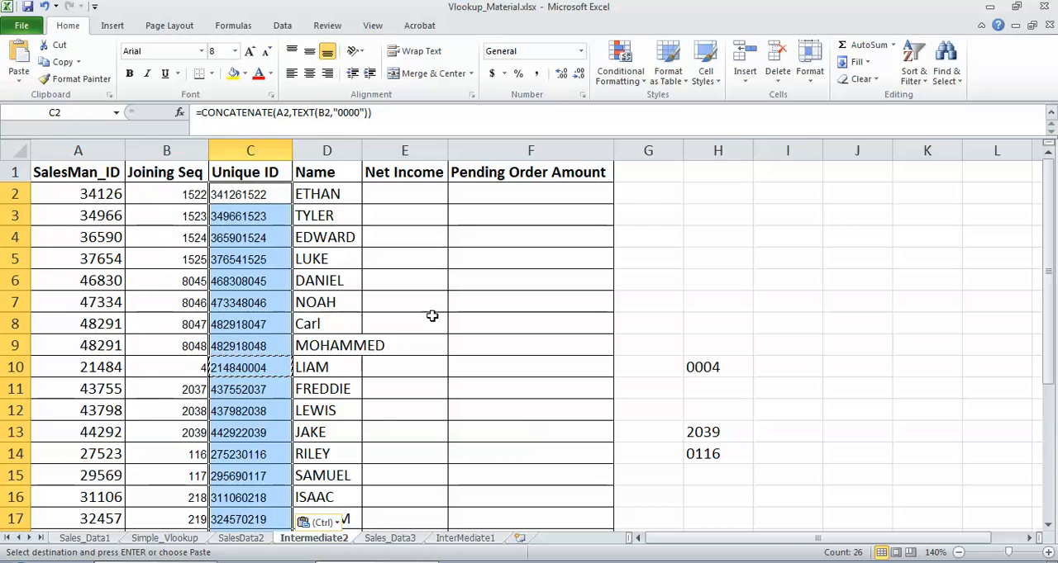
click(199, 456)
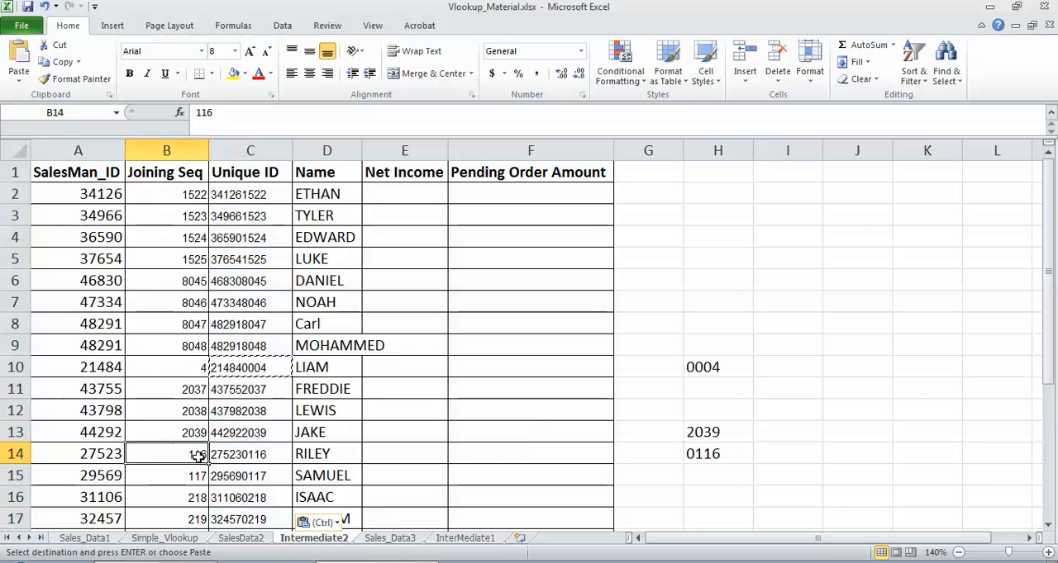
click(246, 457)
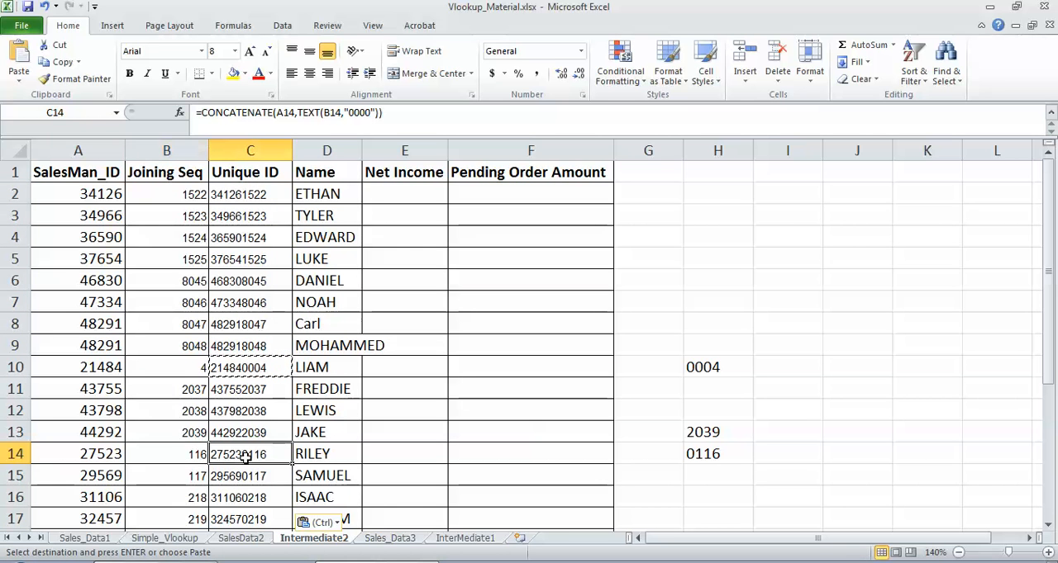
click(199, 372)
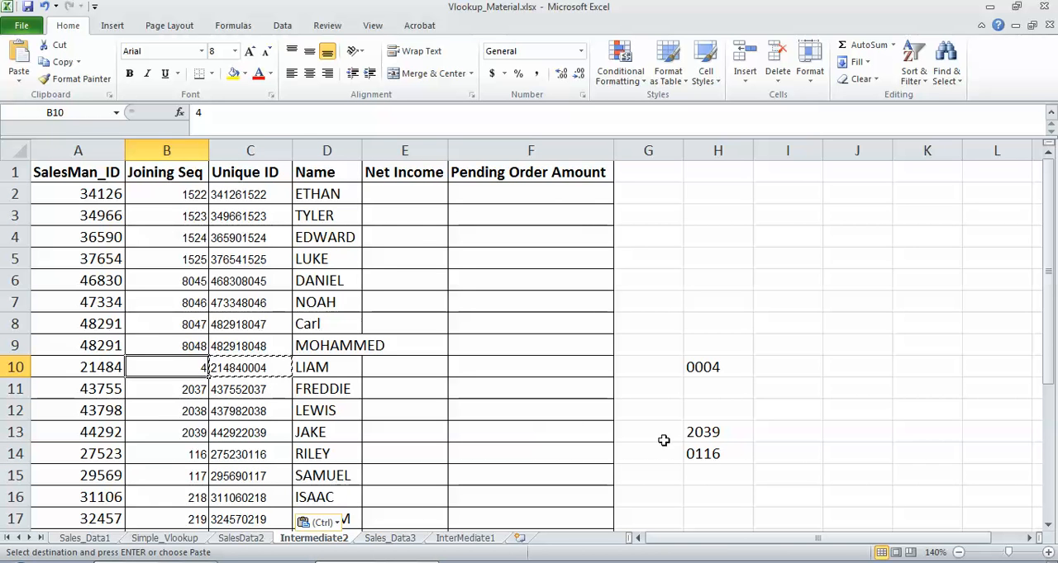
Step: Look up A24's salesman ID in the SalesMan_ID filter list of SalesData2 without filtering, and inspect D24's VLOOKUP on Intermediate2
drag(1052, 287, 1051, 460)
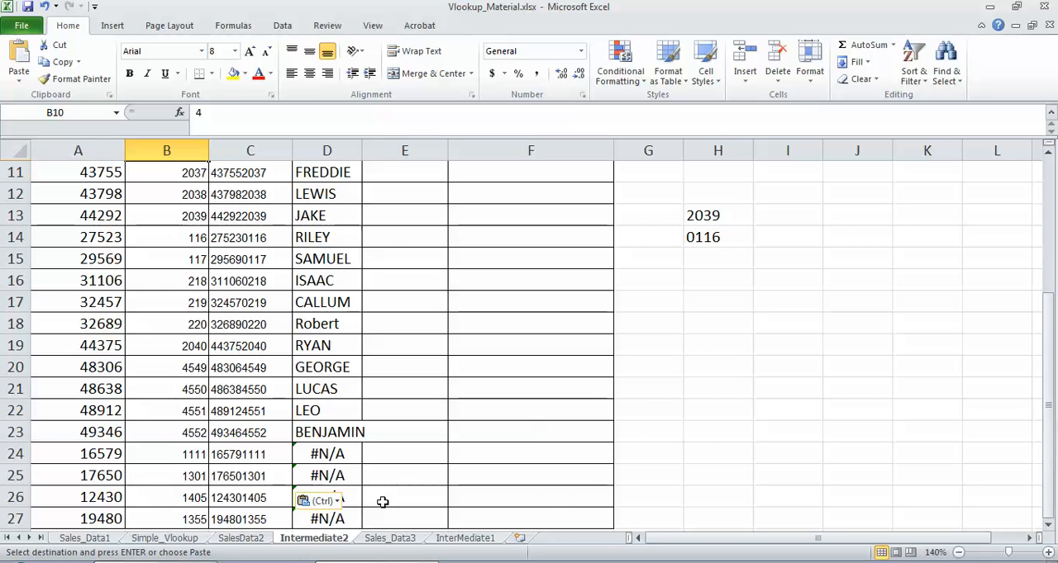
click(91, 455)
key(ctrl+c)
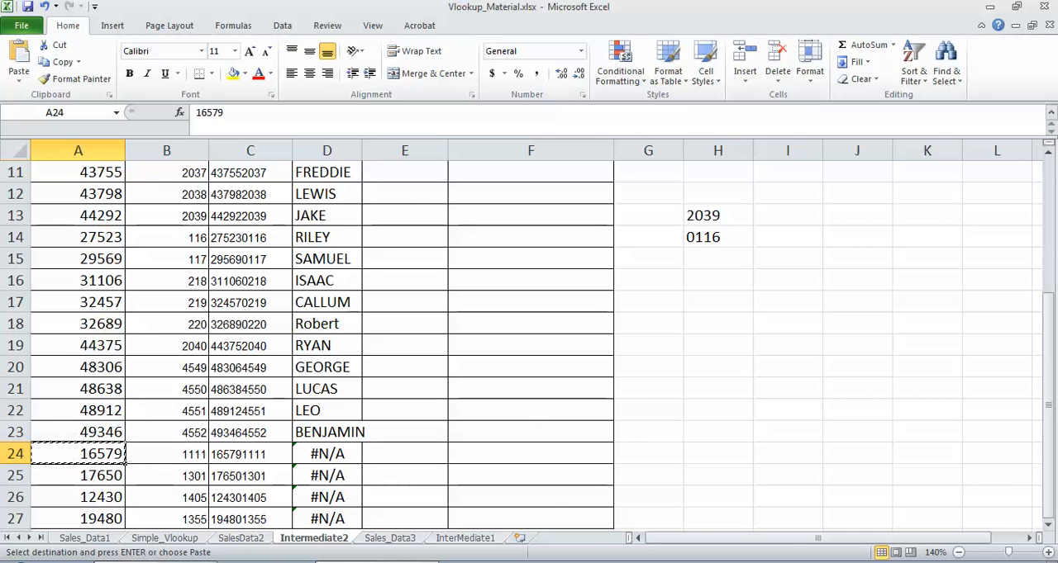
click(245, 539)
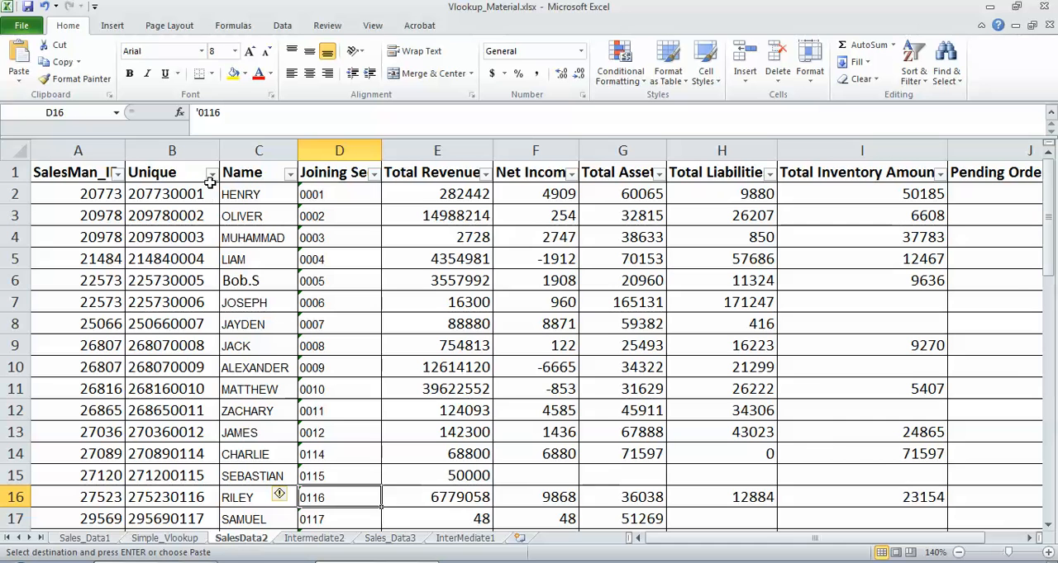
click(117, 173)
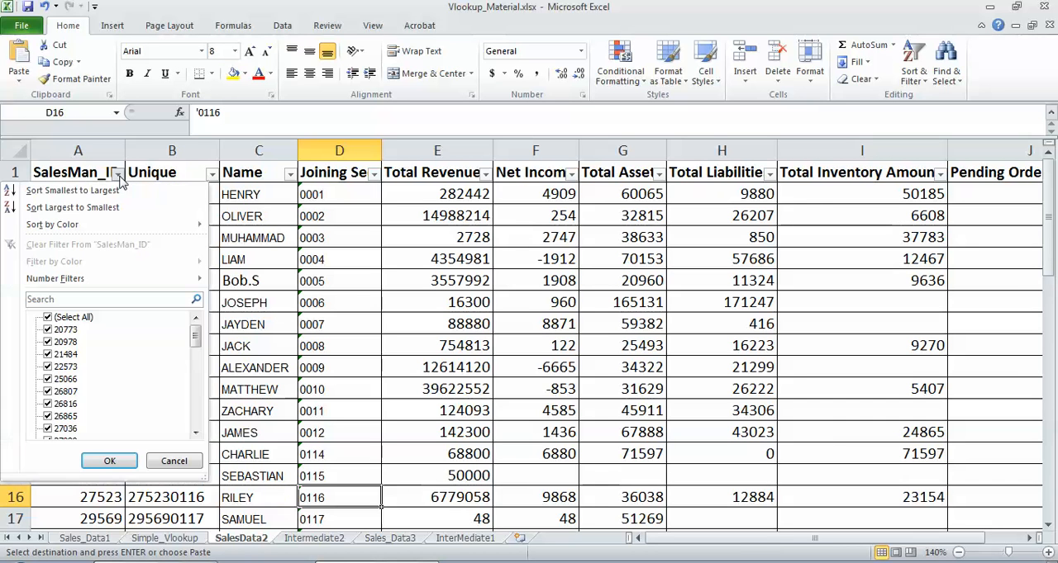
click(68, 299)
text(16579)
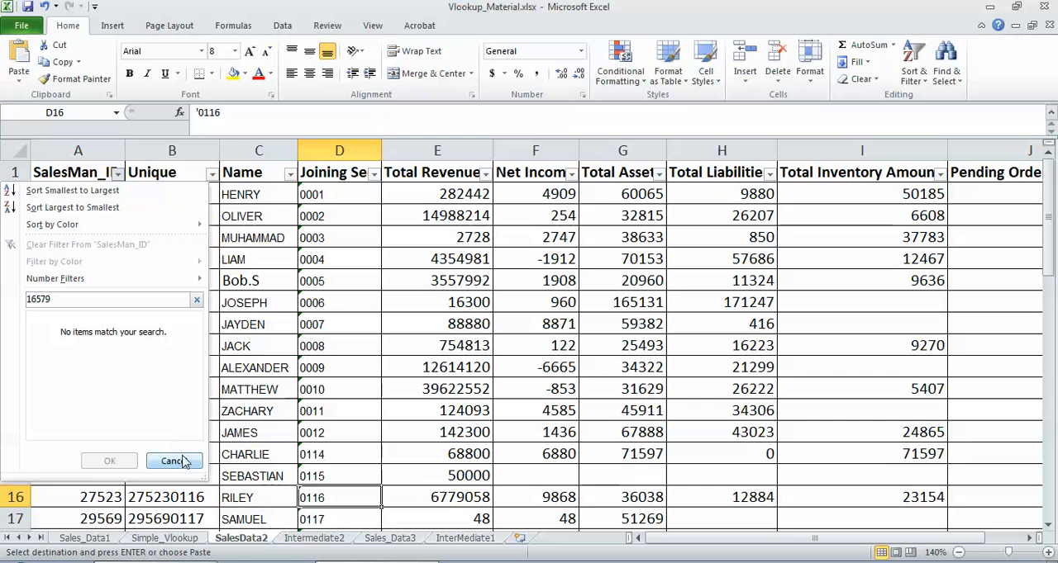
click(175, 461)
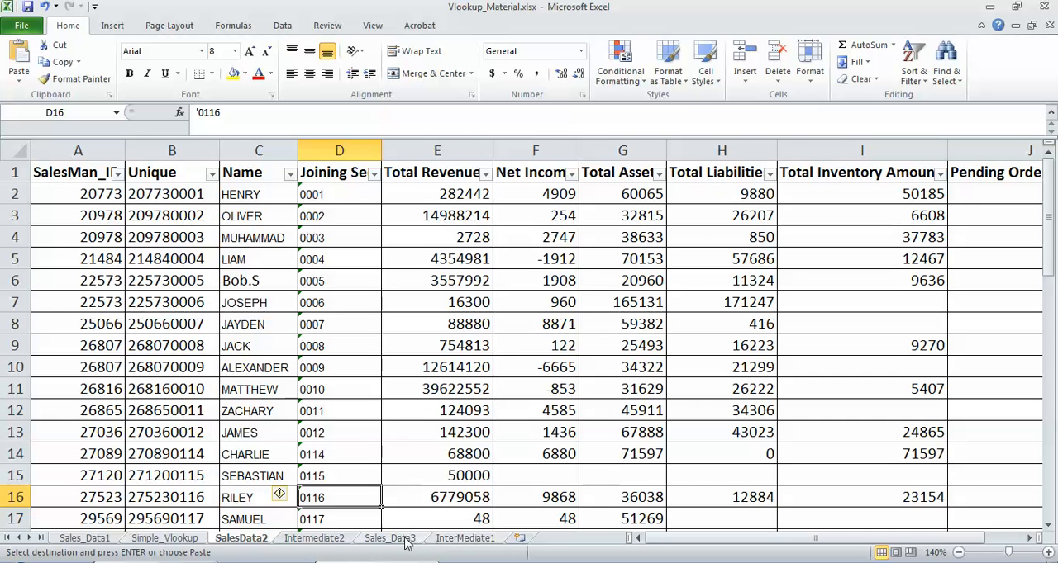
click(331, 539)
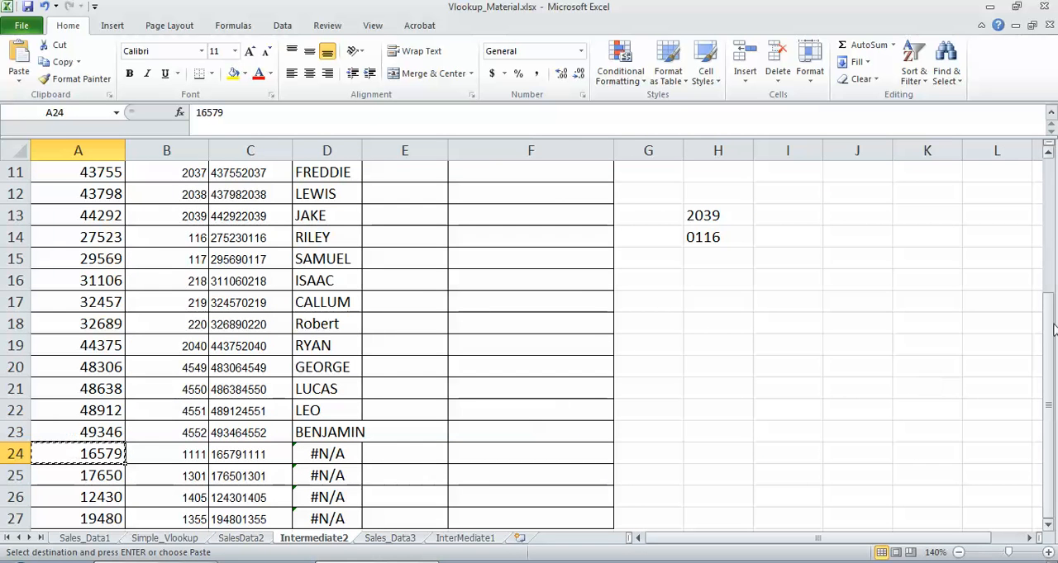
drag(1050, 323, 1051, 332)
click(302, 456)
drag(1048, 376, 1041, 237)
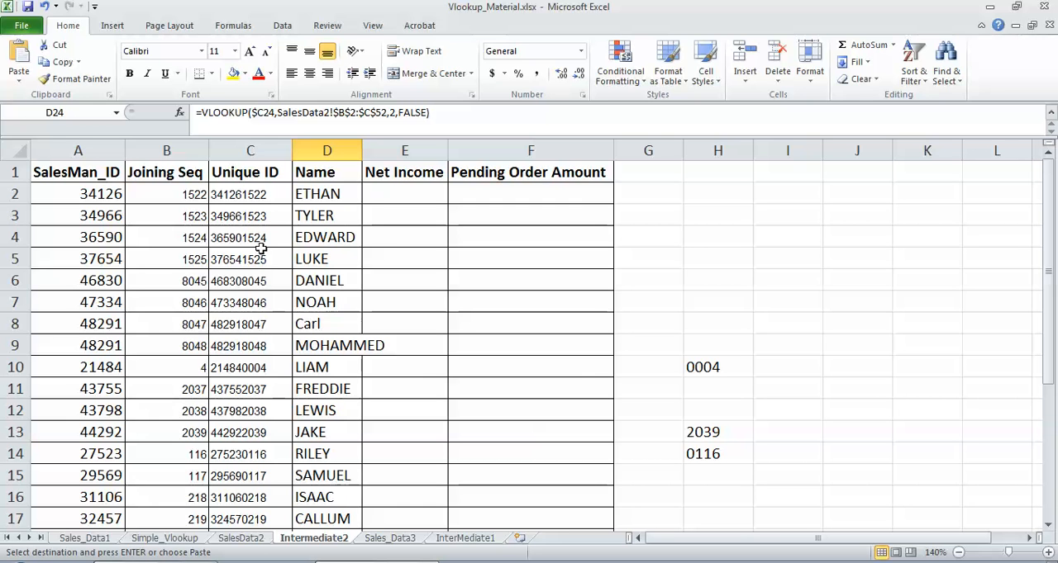
Step: Compare the joining sequences in Intermediate2's B2 and B10 with SalesData2's D2, and review the TEXT formulas in H13 and C10
click(250, 192)
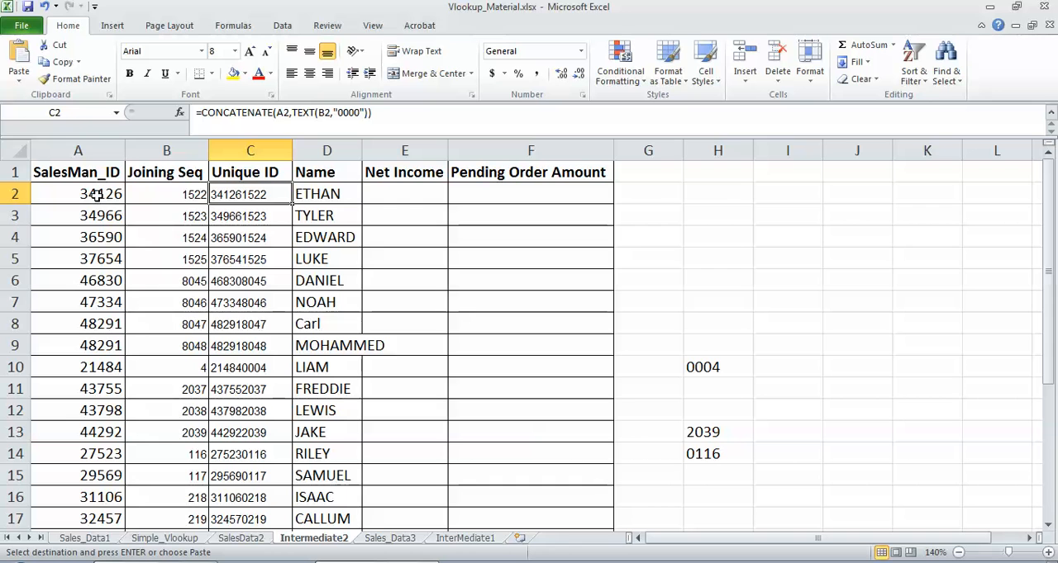
click(176, 191)
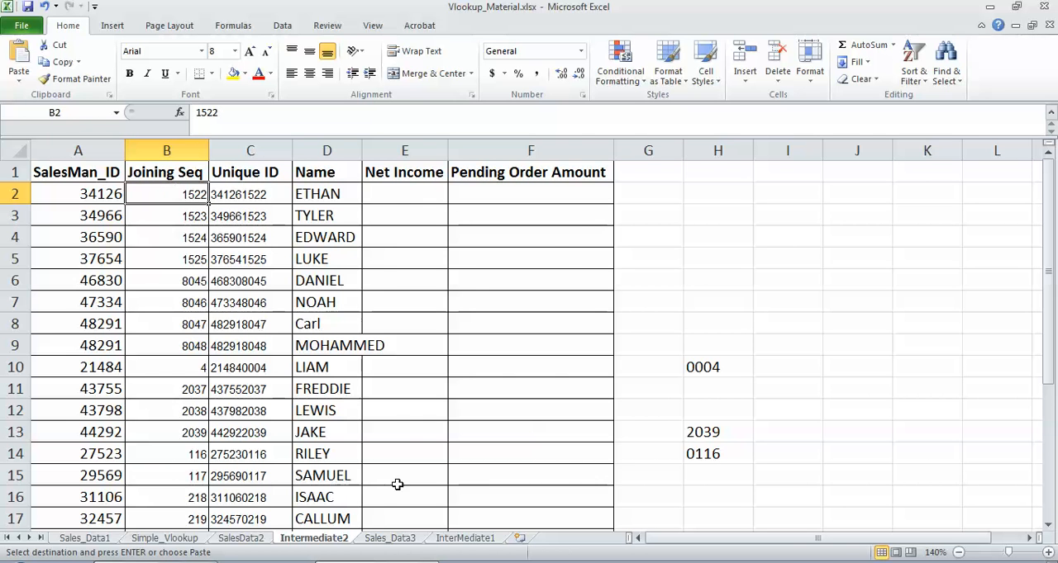
click(242, 539)
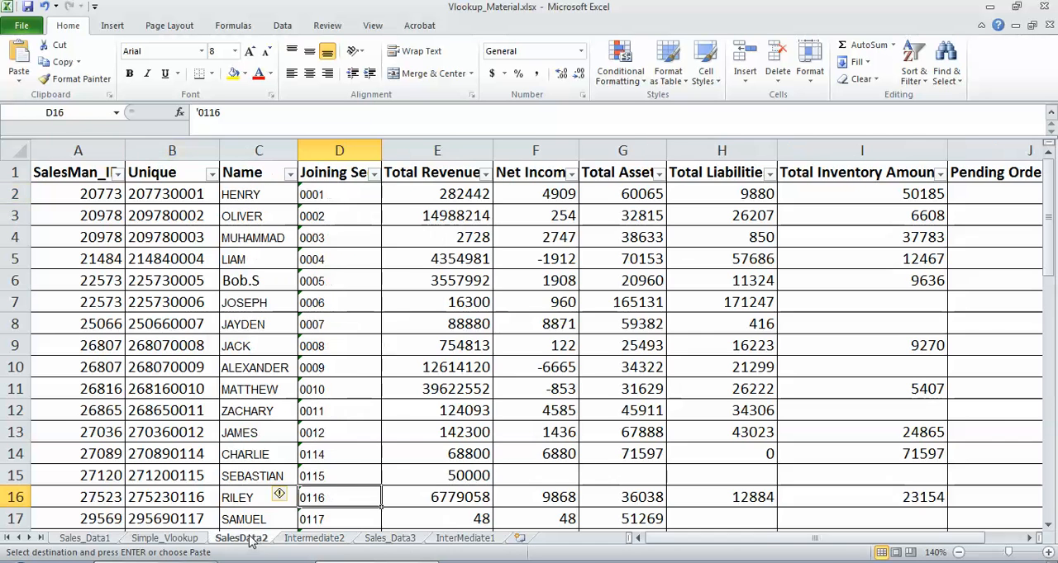
click(337, 196)
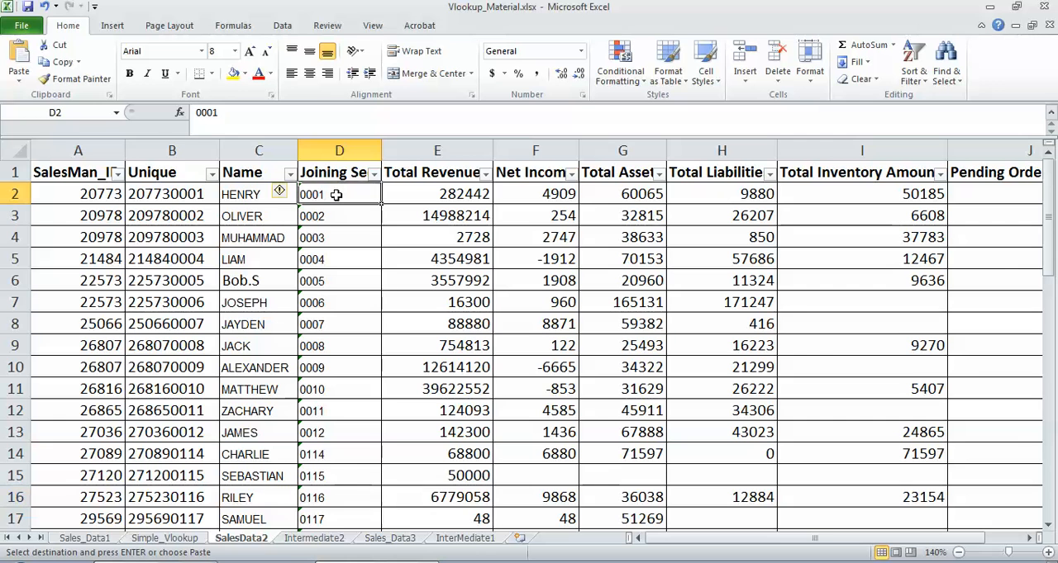
click(329, 542)
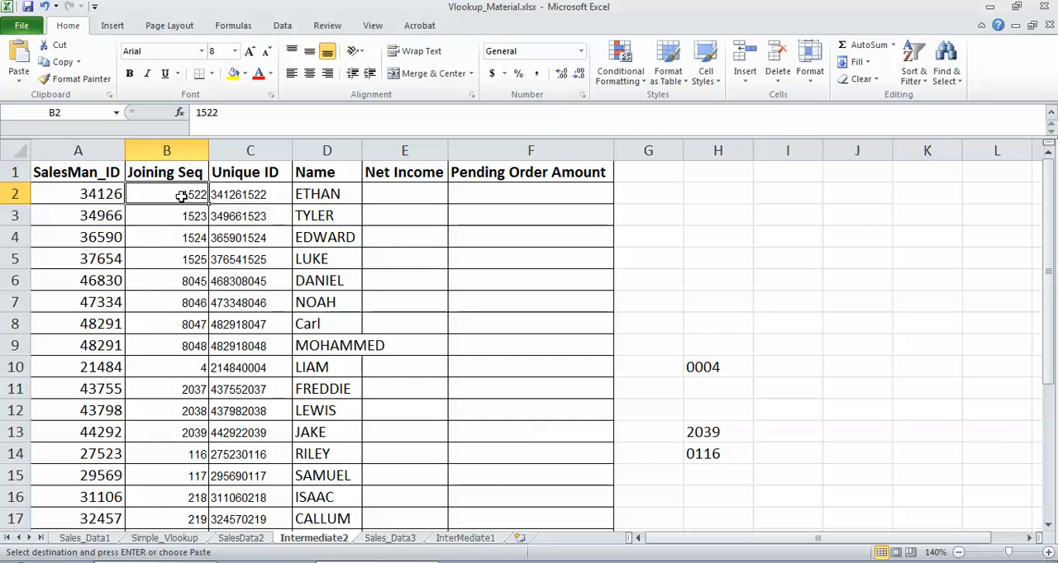
click(180, 366)
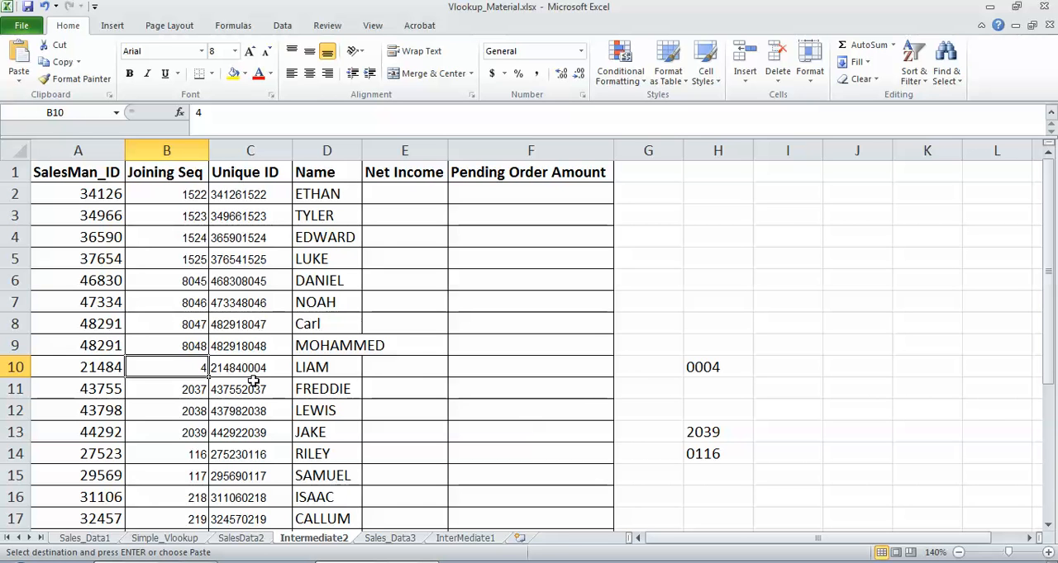
click(241, 539)
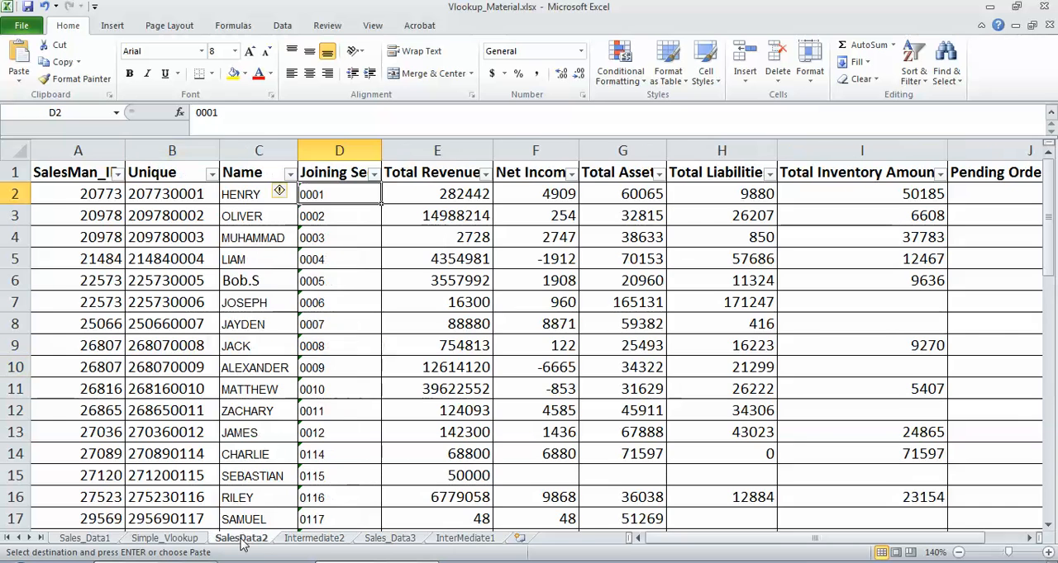
click(329, 540)
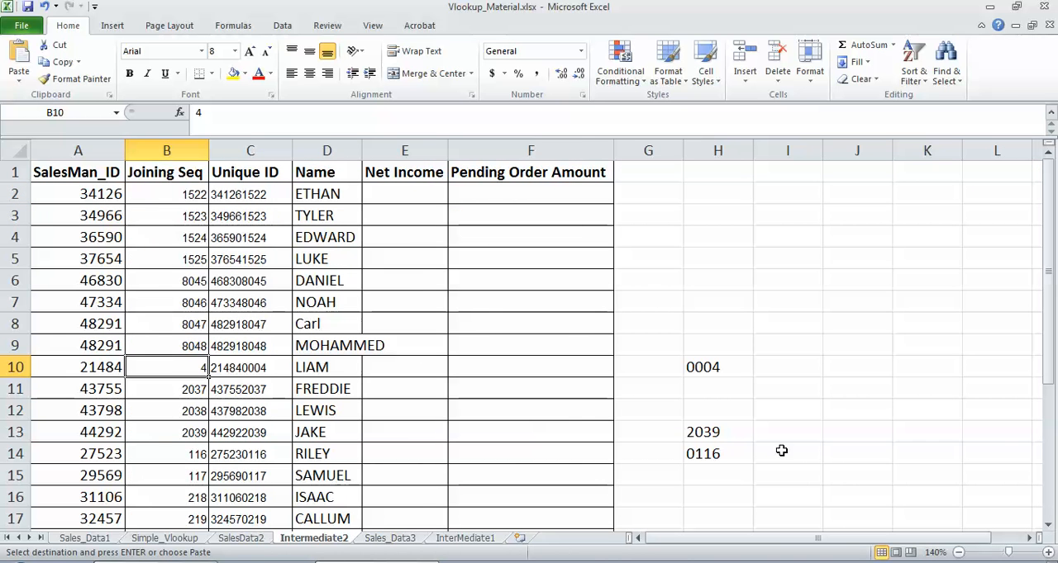
click(712, 435)
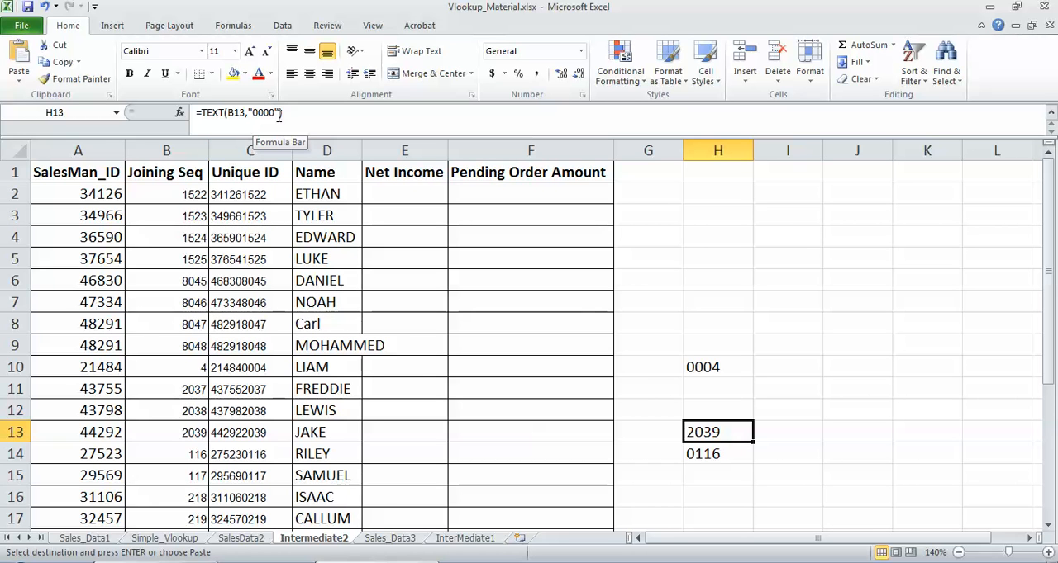
click(252, 371)
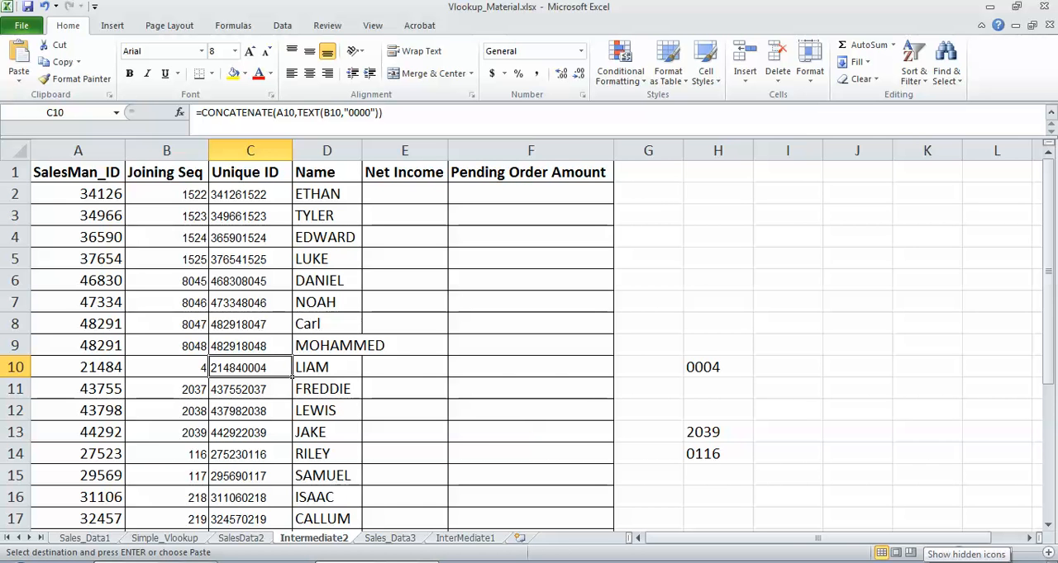
click(924, 561)
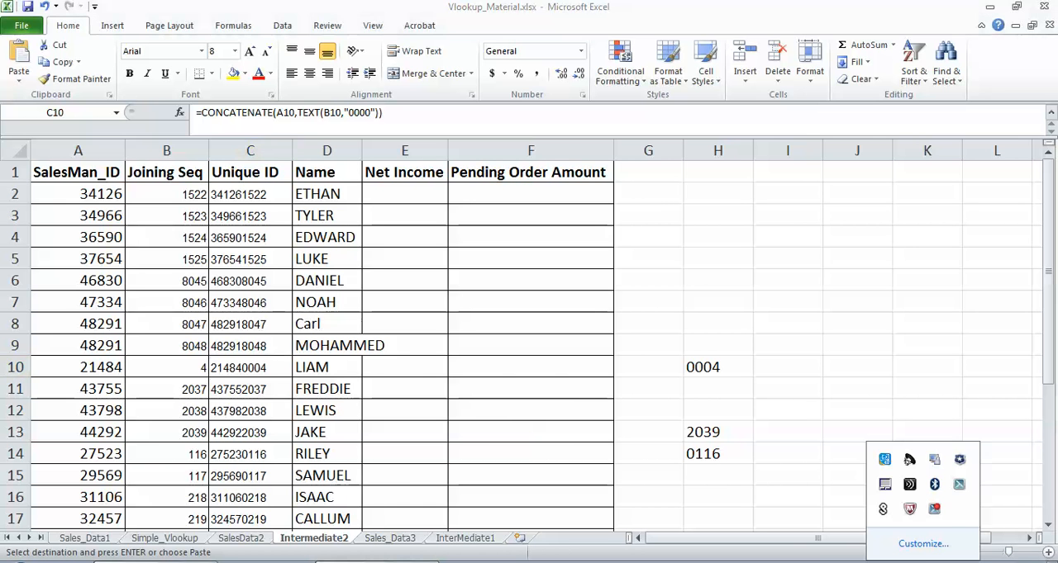